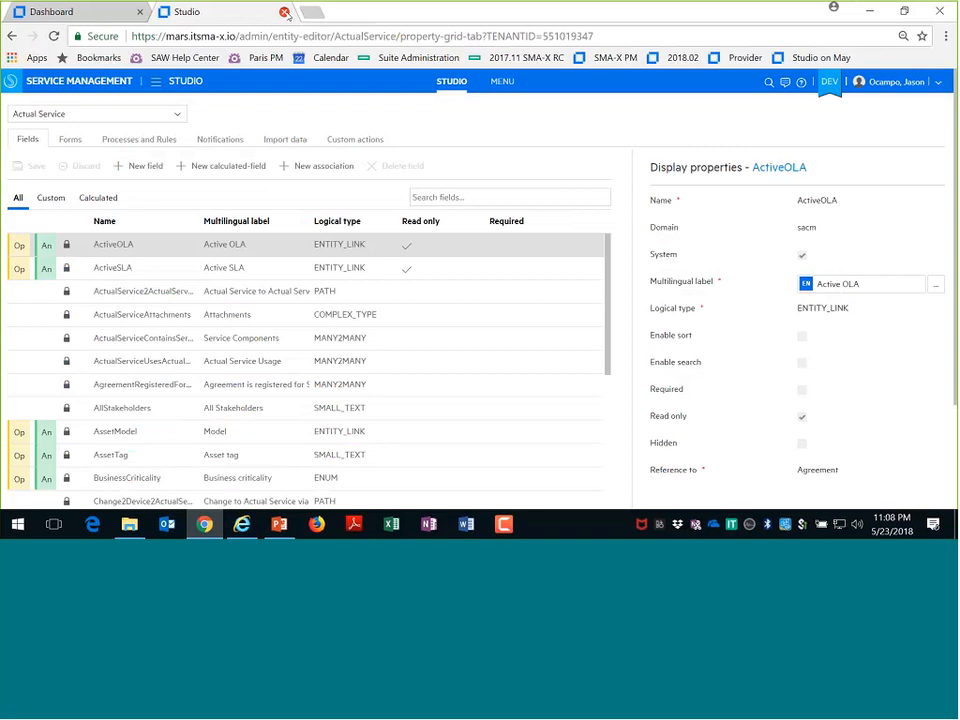
Close the extra Studio tab and open Studio from the dashboard's Administration configuration area
{"action": "left_click", "coordinate": [284, 12]}
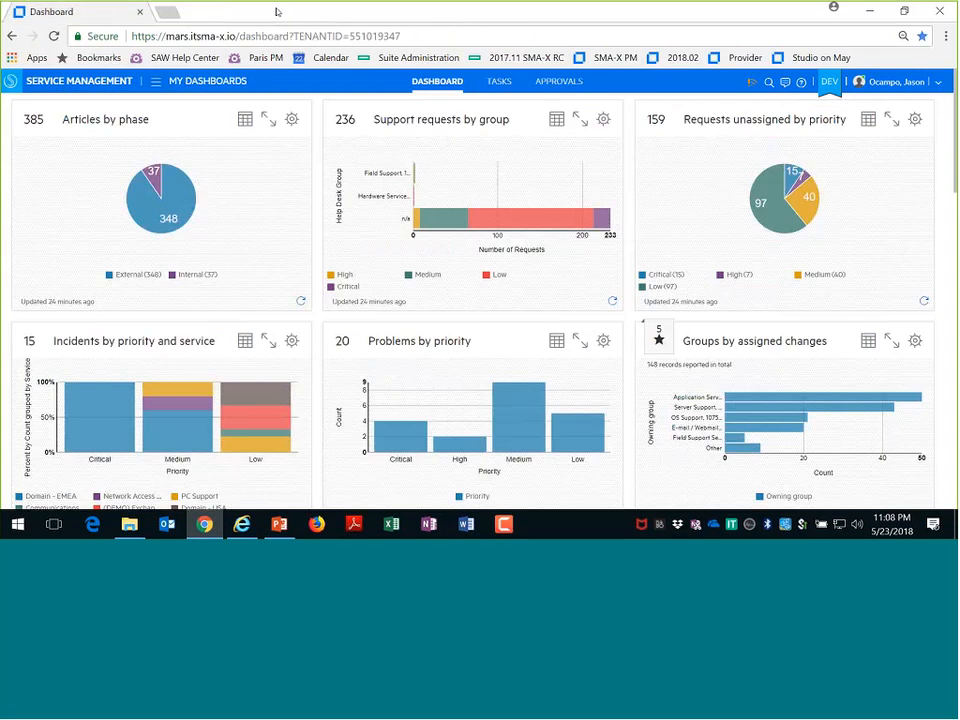
{"action": "key", "text": "F11"}
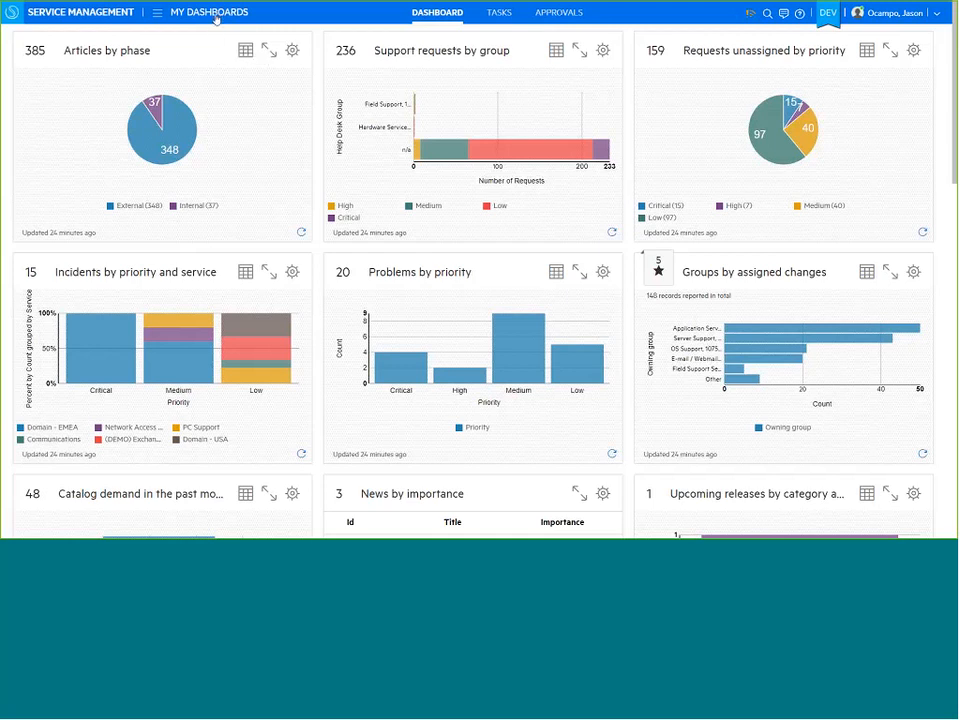
{"action": "left_click", "coordinate": [214, 14]}
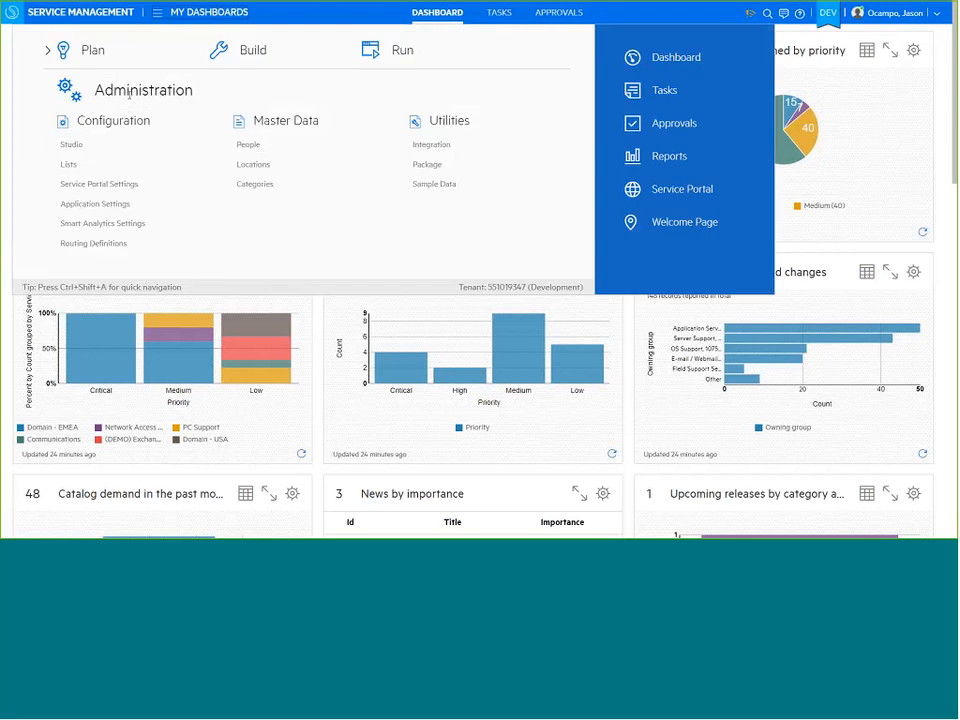
{"action": "left_click", "coordinate": [71, 146]}
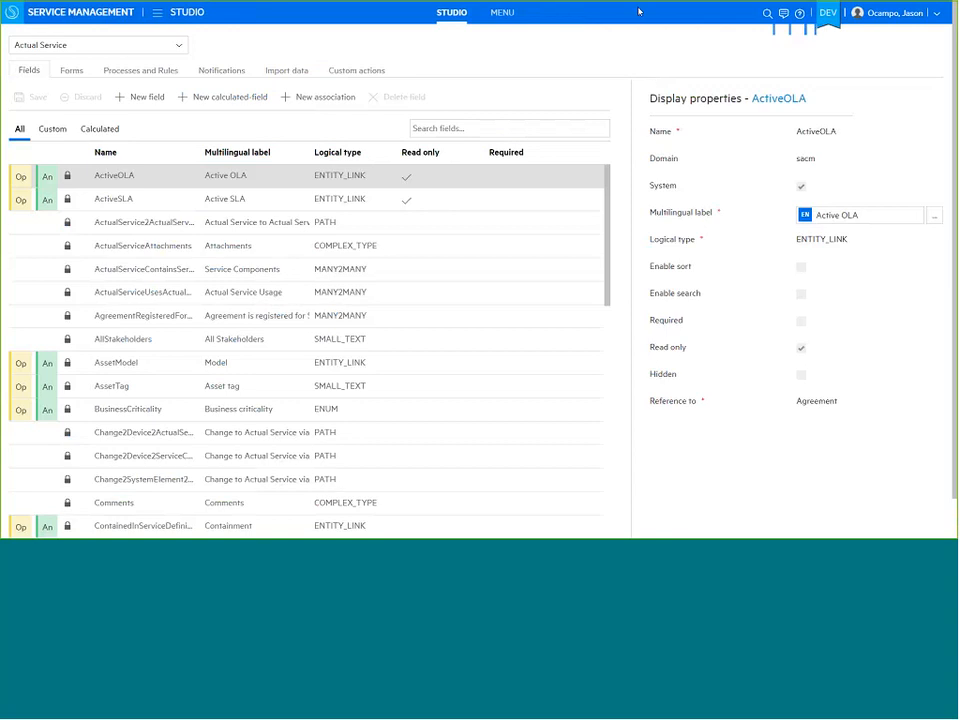
Open the menu editor in full-screen view and list the applications of the Run category
{"action": "key", "text": "F11"}
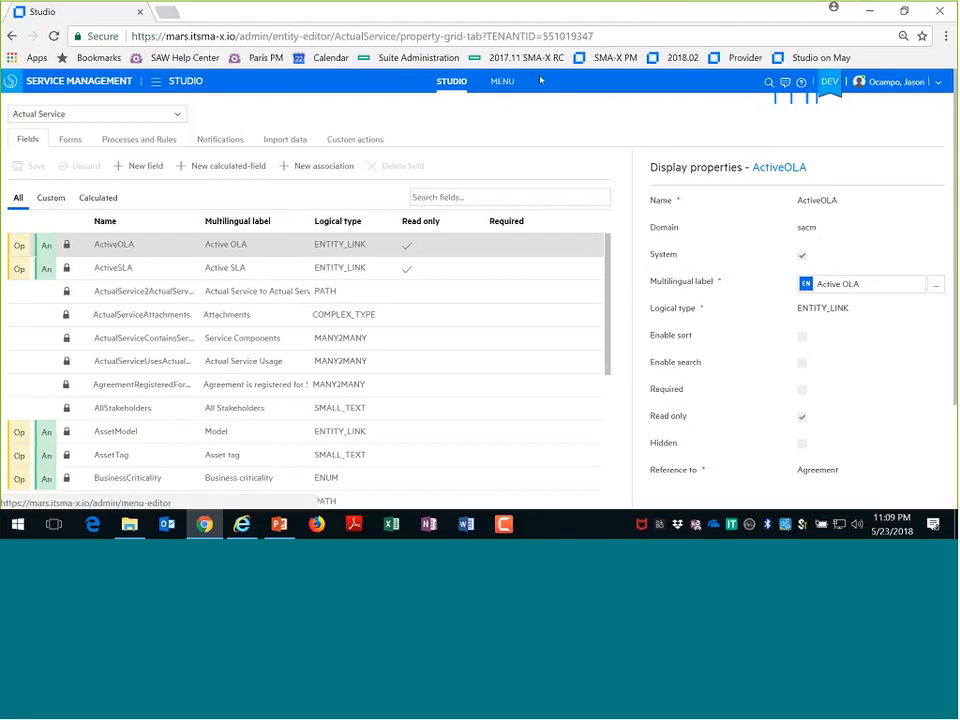
{"action": "left_click", "coordinate": [502, 83]}
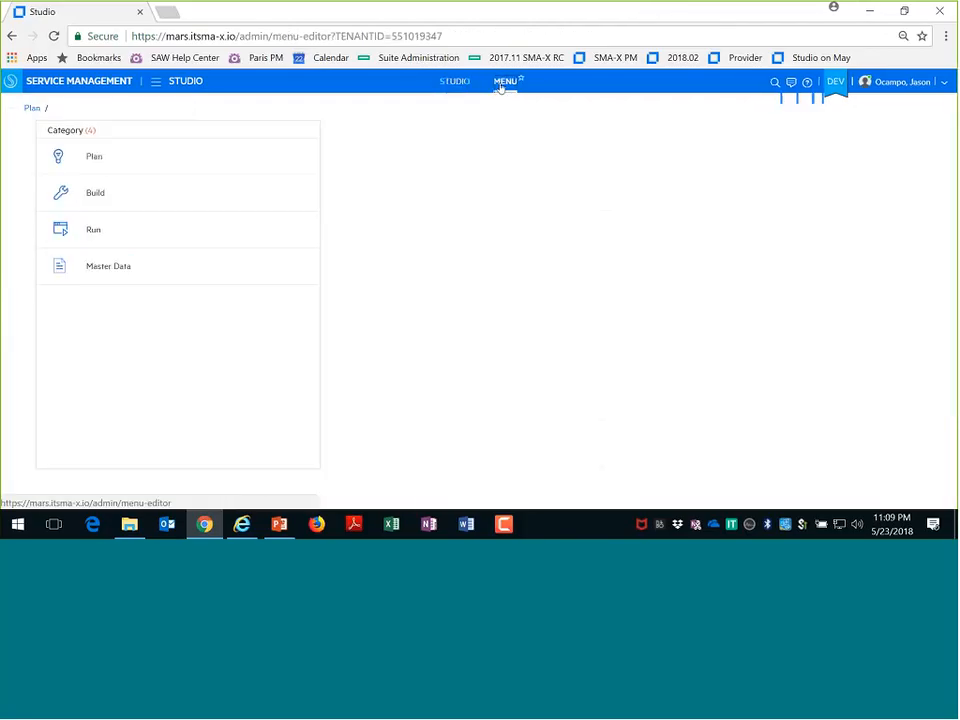
{"action": "key", "text": "F11"}
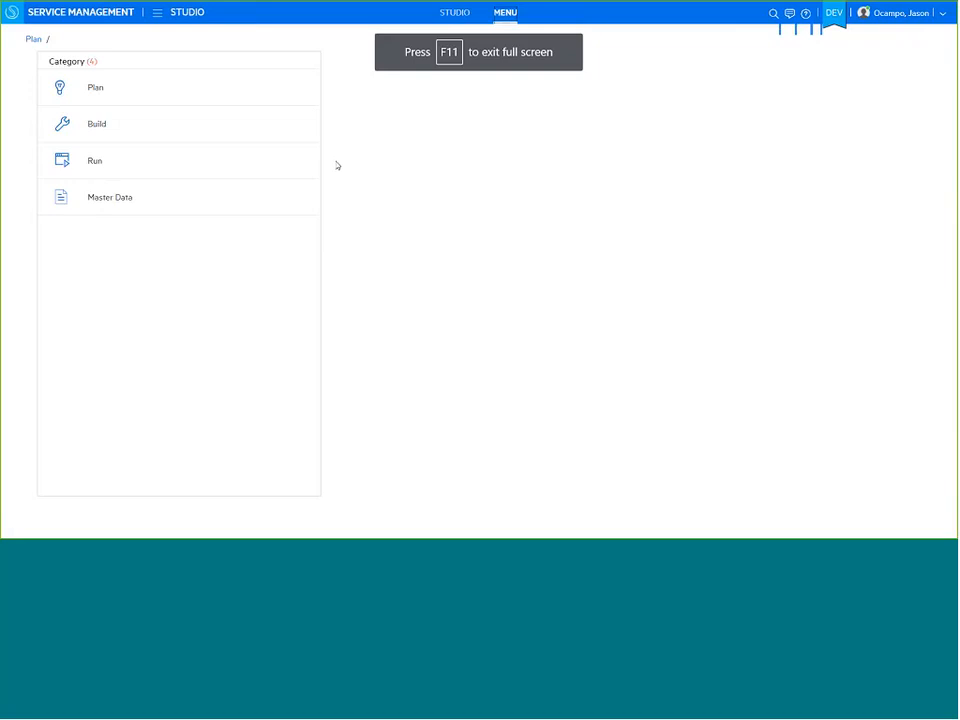
{"action": "left_click", "coordinate": [172, 170]}
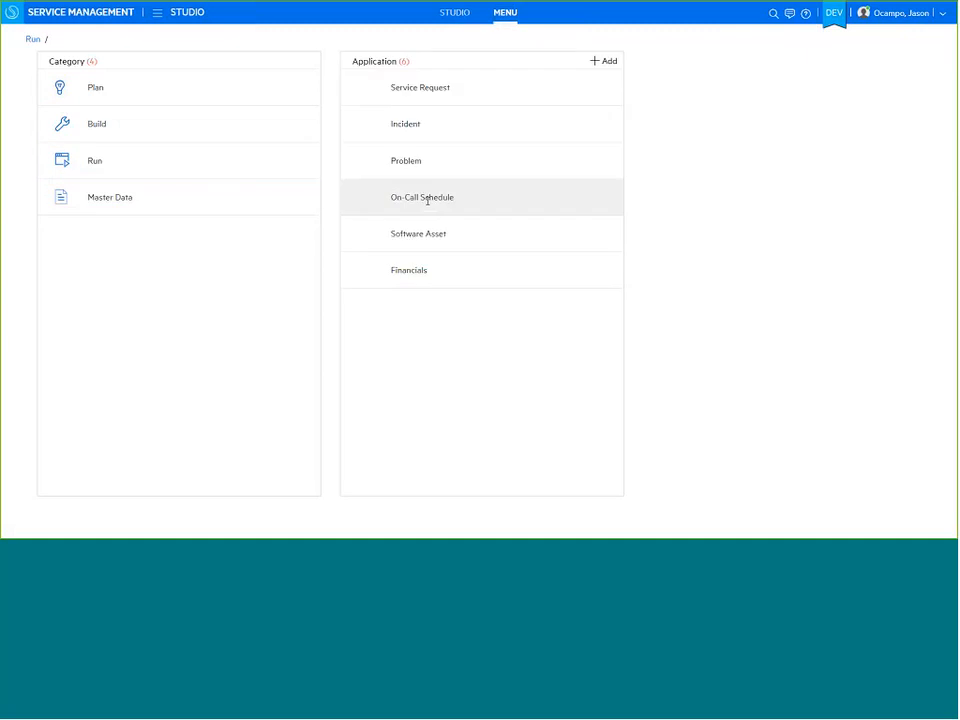
{"action": "left_click", "coordinate": [104, 166]}
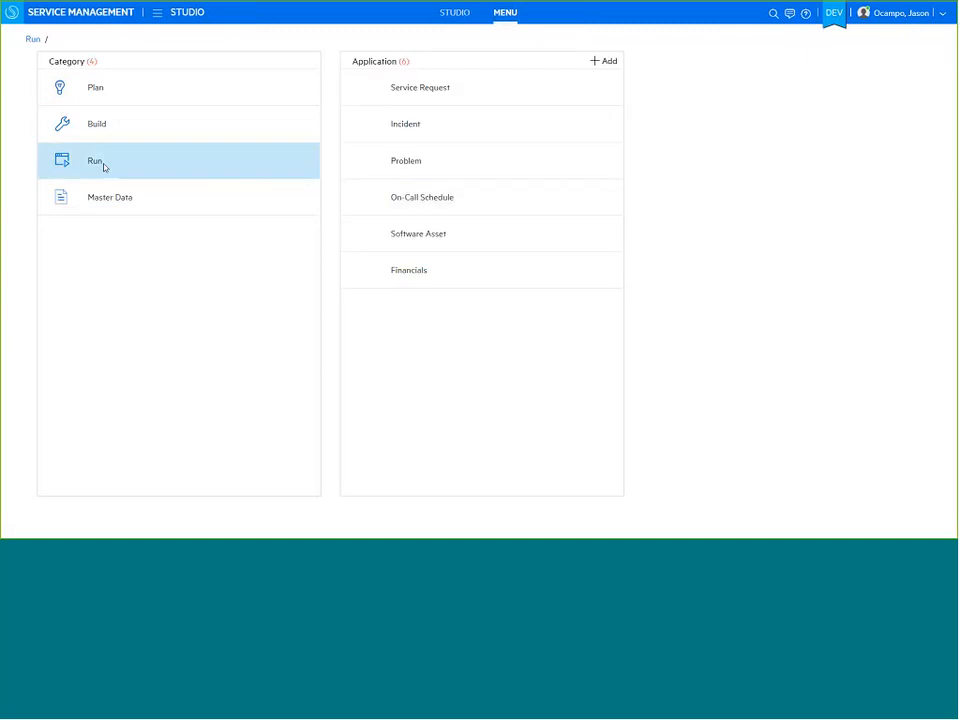
Start adding an application to the Run category with the application name SecurityOperation
{"action": "left_click", "coordinate": [608, 61]}
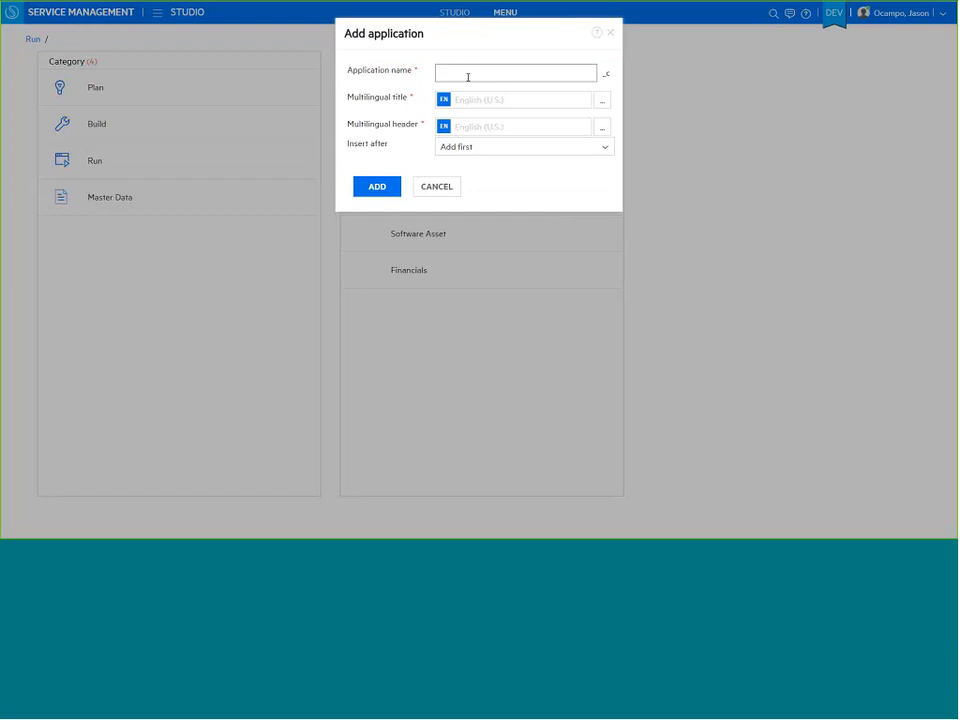
{"action": "left_click", "coordinate": [470, 75]}
{"action": "type", "text": "Security Operation"}
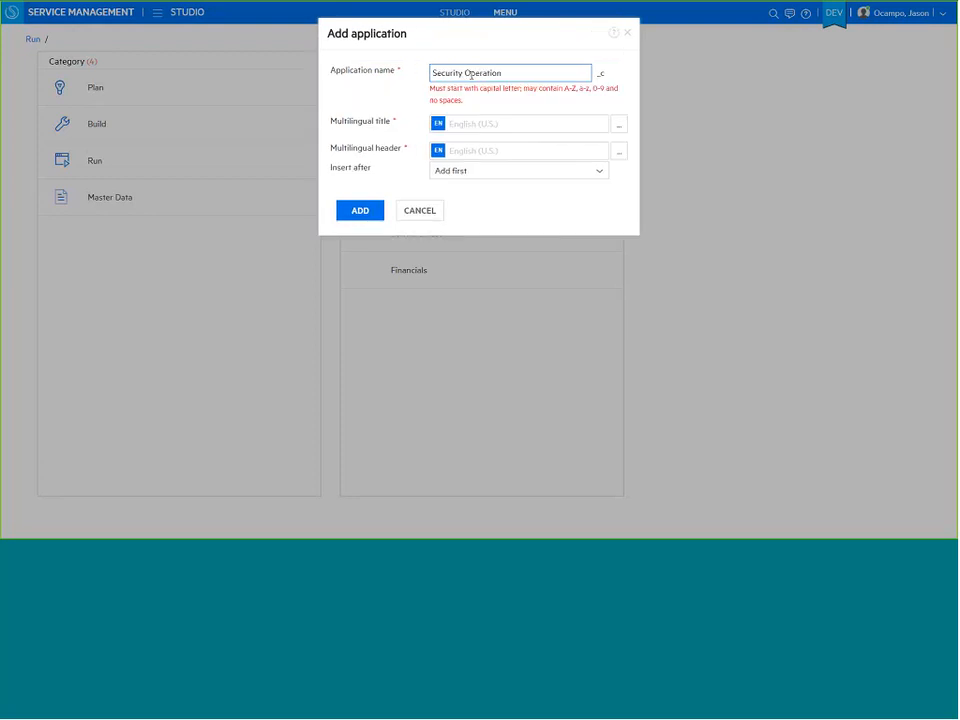
{"action": "triple_click", "coordinate": [471, 75]}
{"action": "key", "text": "ctrl+c"}
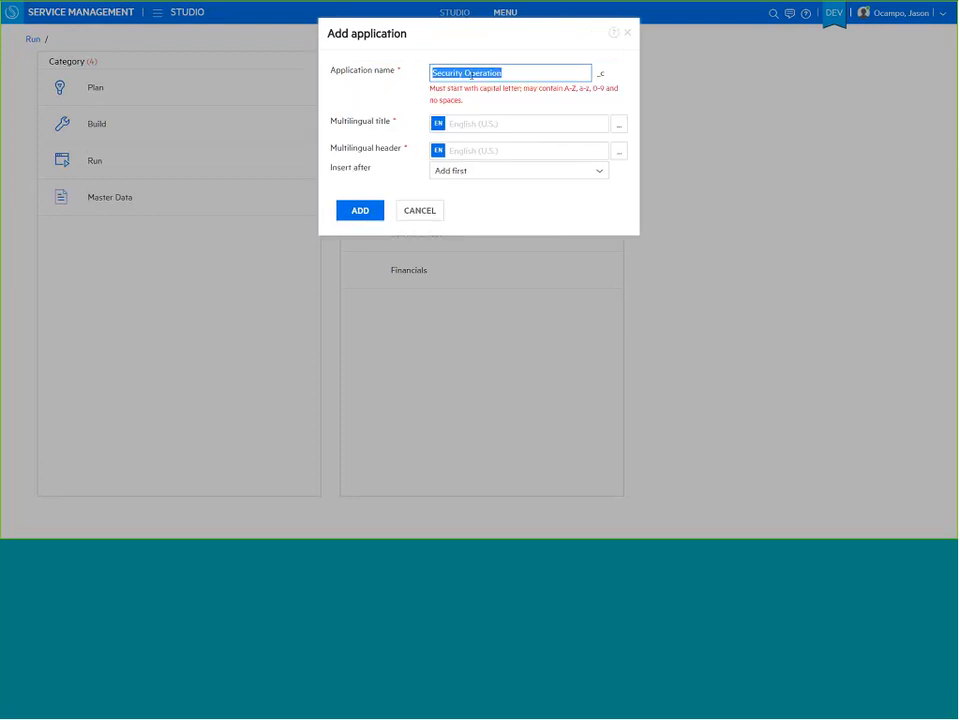
{"action": "key", "text": "Left"}
{"action": "key", "text": "Right"}
{"action": "key", "text": "Right"}
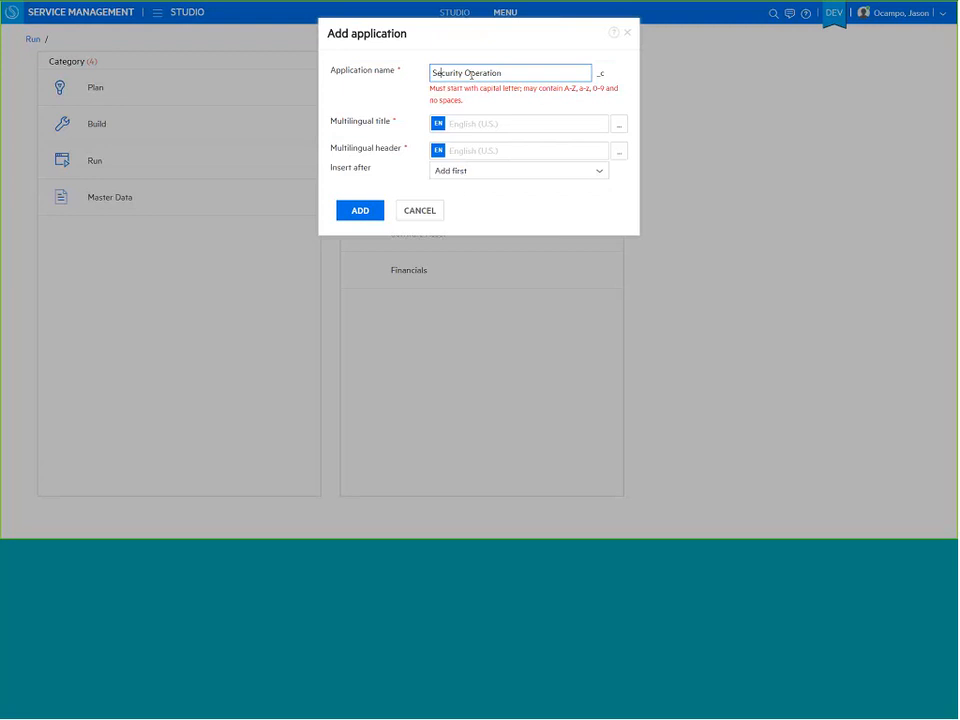
{"action": "key", "text": "Right"}
{"action": "key", "text": "Right"}
{"action": "key", "text": "Right"}
{"action": "key", "text": "Right"}
{"action": "key", "text": "Right"}
{"action": "key", "text": "Right"}
{"action": "key", "text": "Right"}
{"action": "key", "text": "BackSpace"}
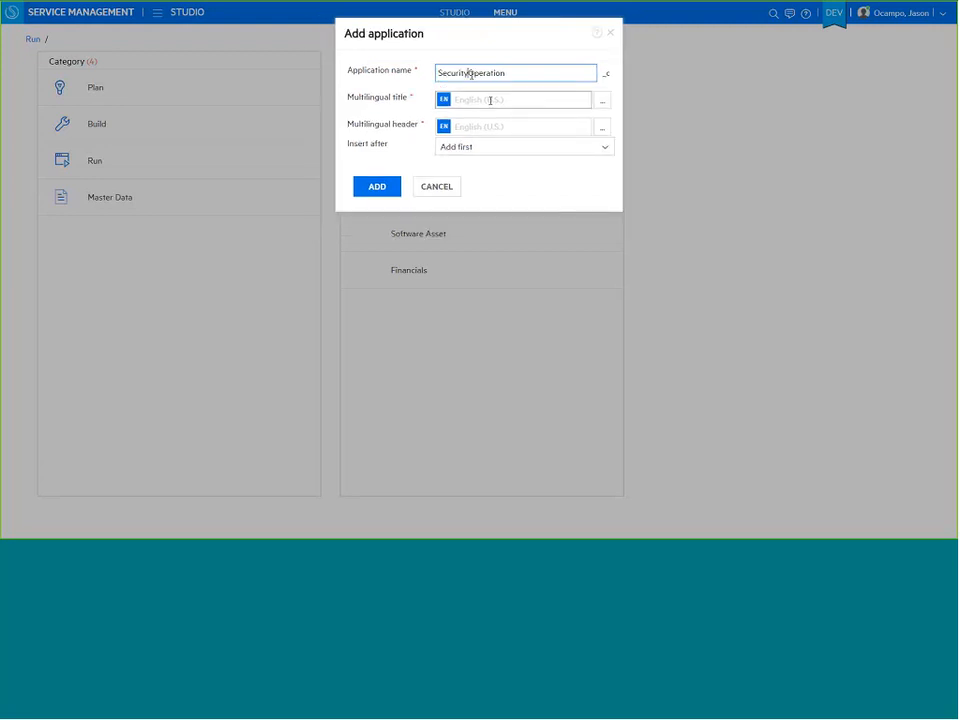
Set the application's multilingual title and header to Security Operation and add it to the category
{"action": "left_click", "coordinate": [495, 129]}
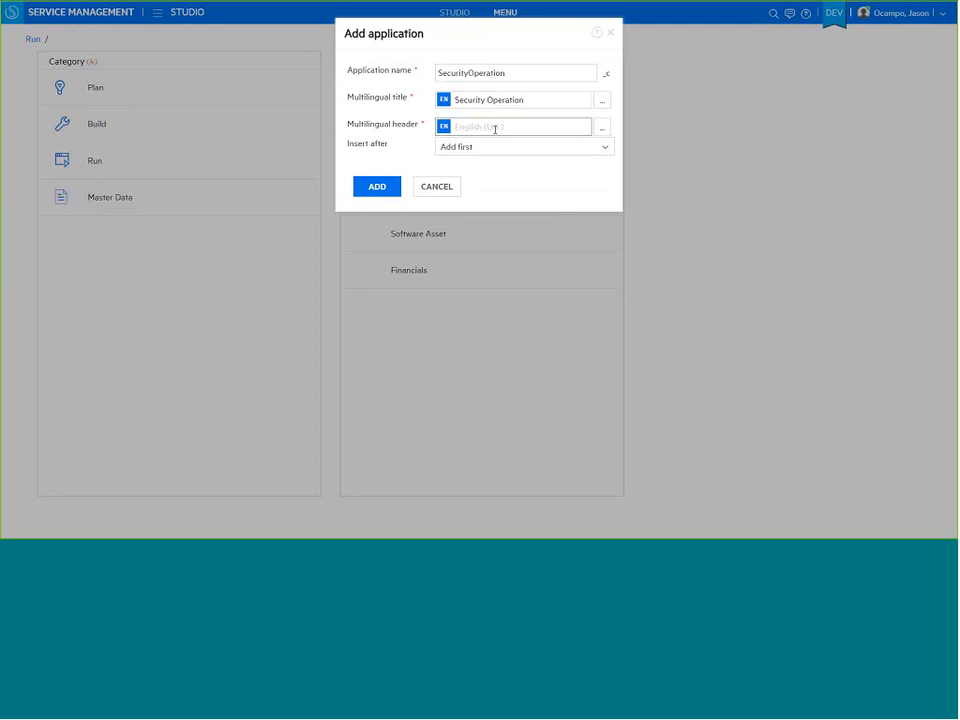
{"action": "key", "text": "ctrl+v"}
{"action": "left_click", "coordinate": [381, 192]}
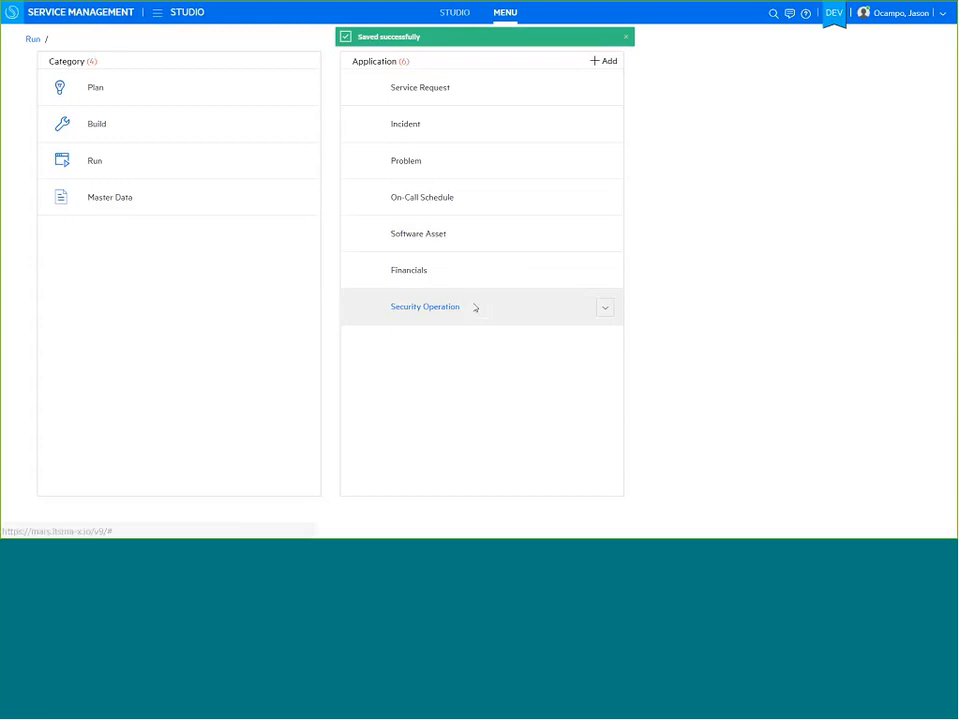
Start a new record type named VulnerabilityResponse under the Security Operation application
{"action": "left_click", "coordinate": [427, 317]}
{"action": "left_click", "coordinate": [429, 311]}
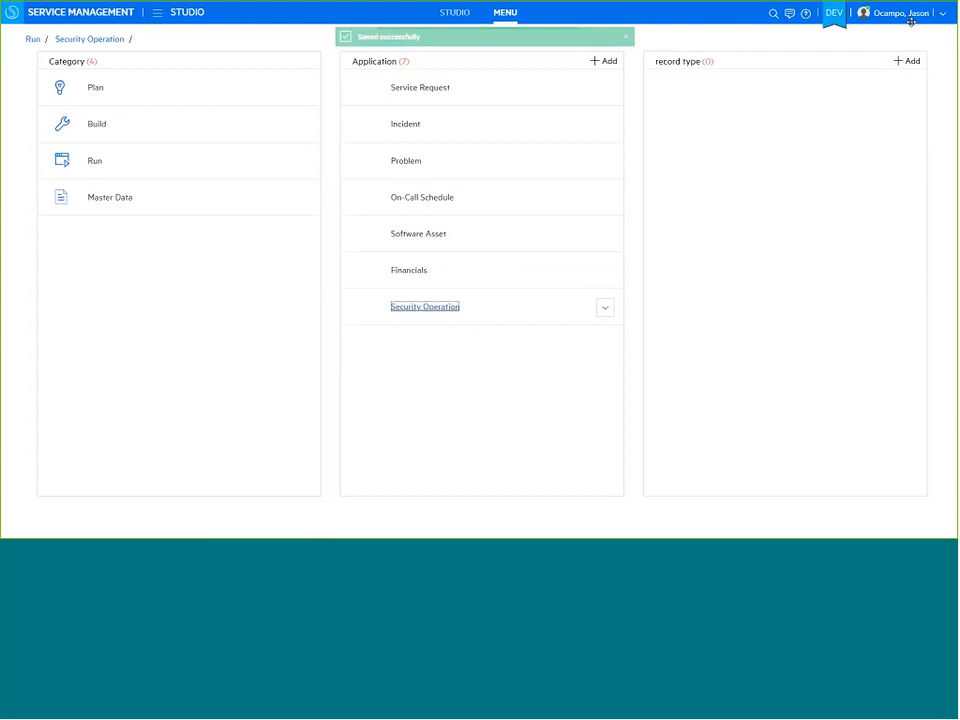
{"action": "left_click", "coordinate": [908, 63]}
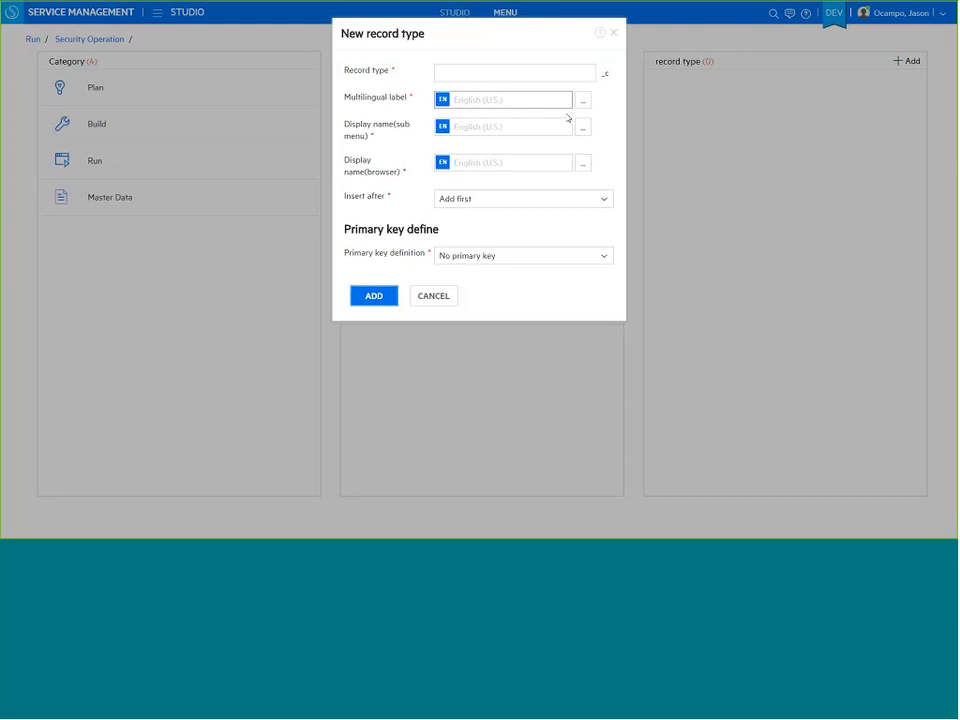
{"action": "left_click", "coordinate": [516, 72]}
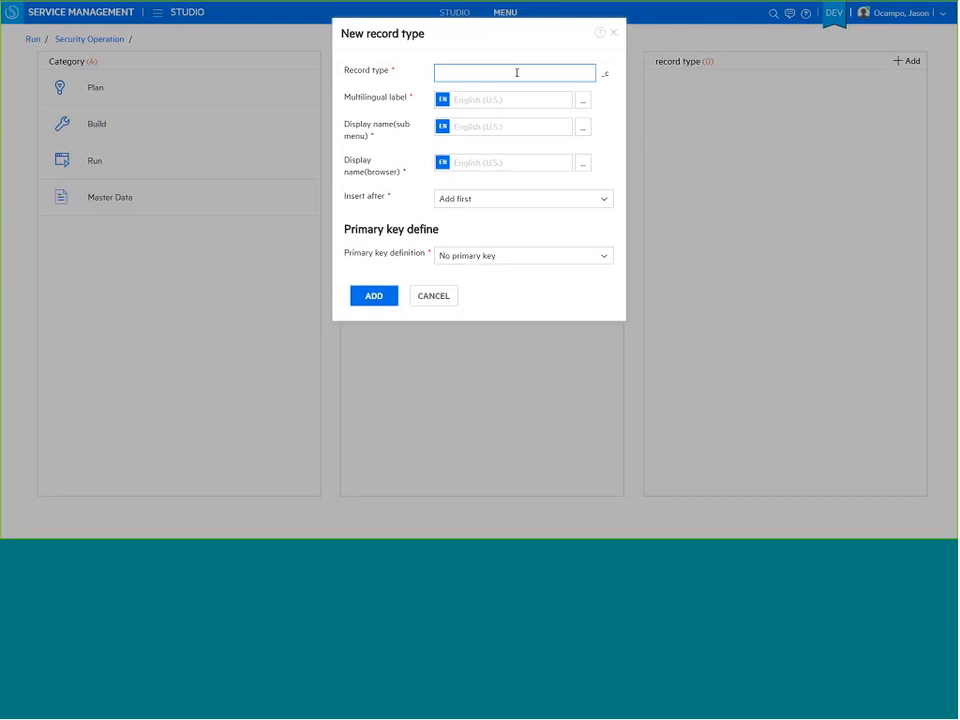
{"action": "type", "text": "VulnerabilityResponse"}
Set the record type's multilingual label and sub menu display name to Vulnerability Response
{"action": "left_click", "coordinate": [514, 97]}
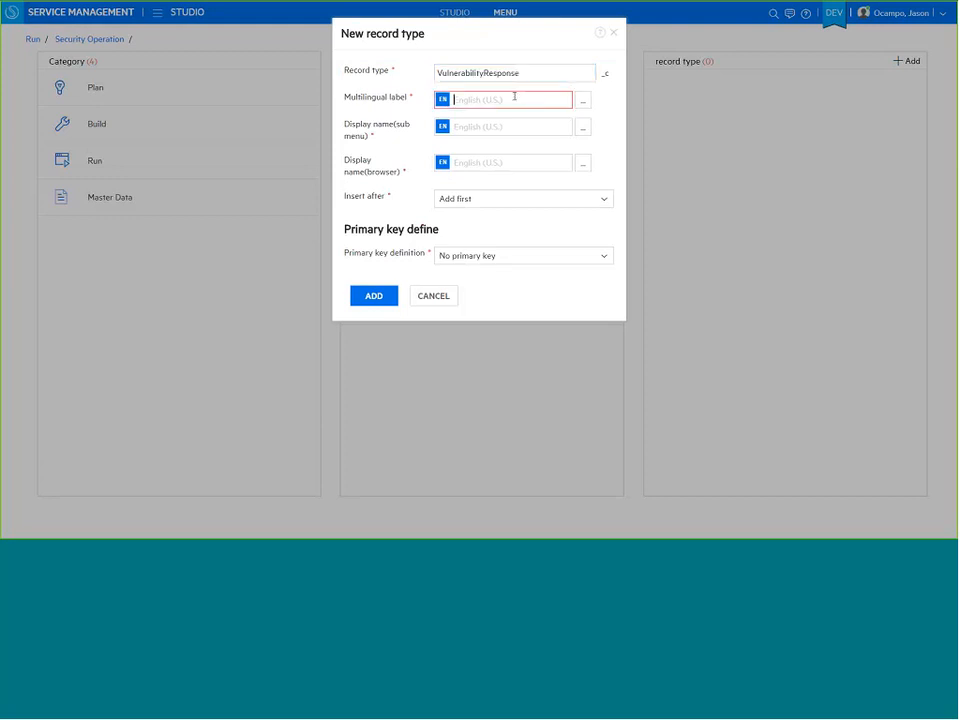
{"action": "type", "text": "VulnerabilityResponse"}
{"action": "left_click", "coordinate": [502, 98]}
{"action": "left_click_drag", "start_coordinate": [540, 100], "coordinate": [448, 100]}
{"action": "key", "text": "ctrl+c"}
{"action": "left_click", "coordinate": [474, 126]}
{"action": "key", "text": "ctrl+v"}
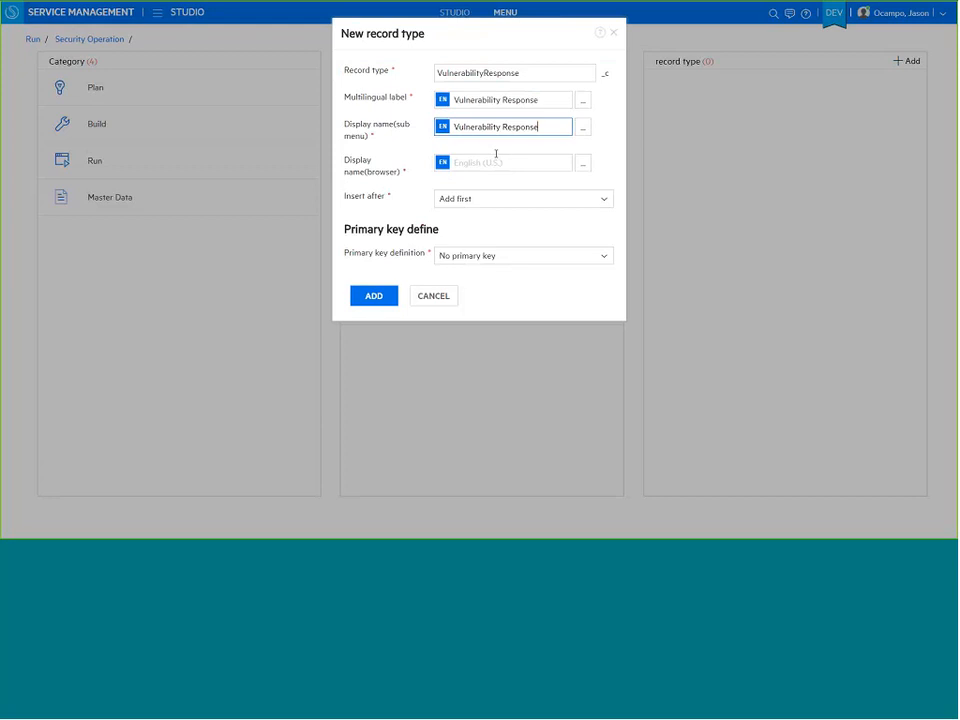
{"action": "key", "text": "ctrl+v"}
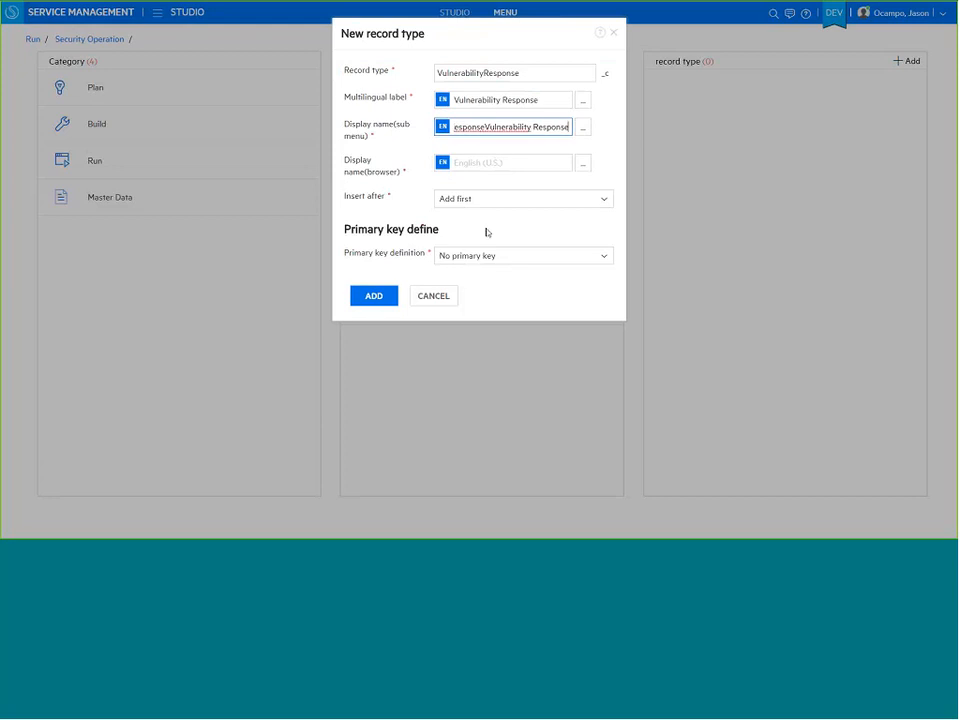
{"action": "left_click", "coordinate": [392, 294]}
{"action": "left_click_drag", "start_coordinate": [538, 128], "coordinate": [629, 131]}
{"action": "key", "text": "BackSpace"}
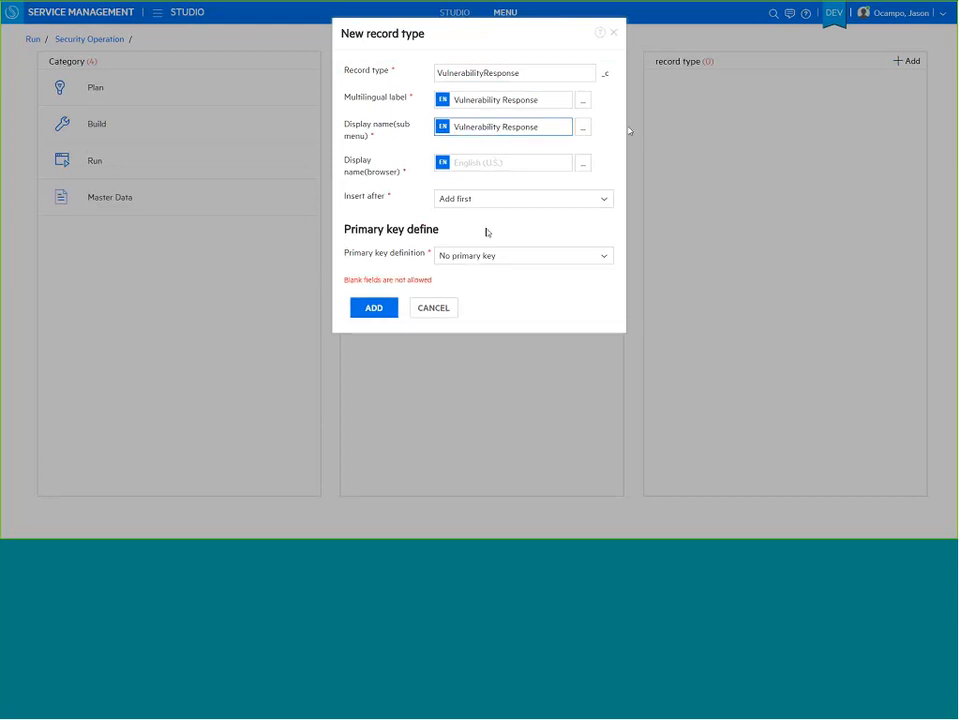
Set the browser display name to Vulnerability Response and add the record type
{"action": "left_click", "coordinate": [506, 162]}
{"action": "key", "text": "ctrl+v"}
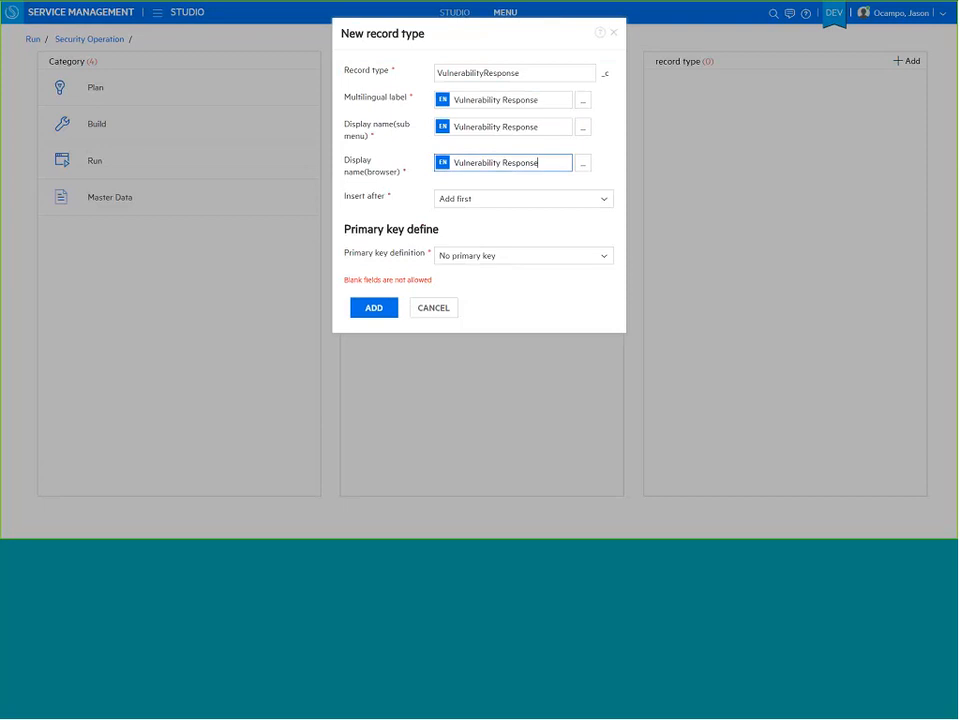
{"action": "left_click", "coordinate": [374, 307]}
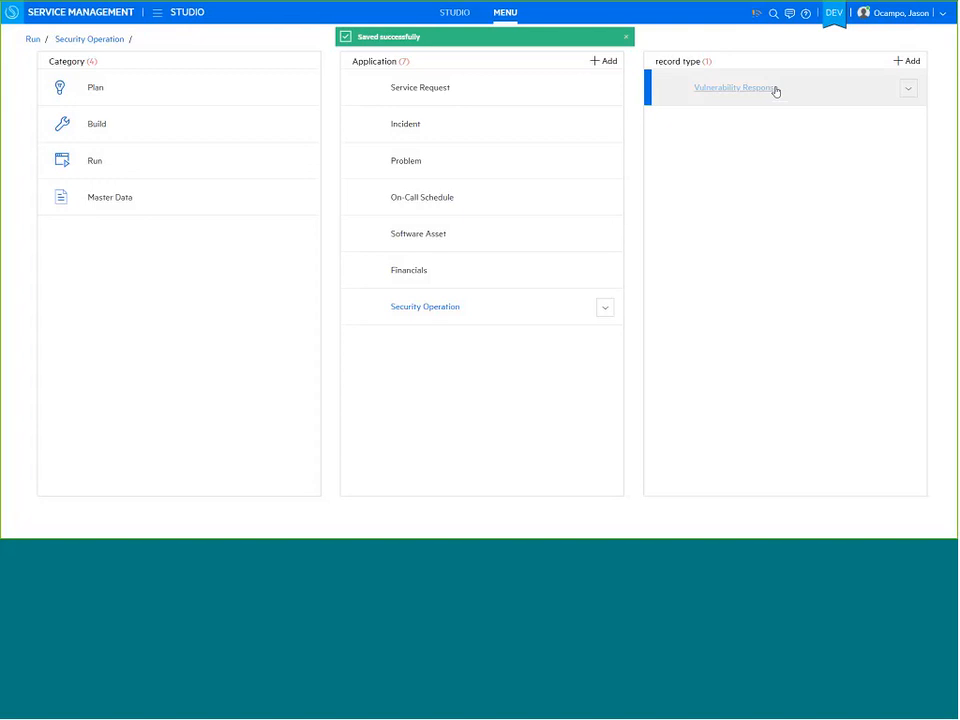
Open the Vulnerability Response record type in Studio and review its list of fields
{"action": "left_click", "coordinate": [775, 89]}
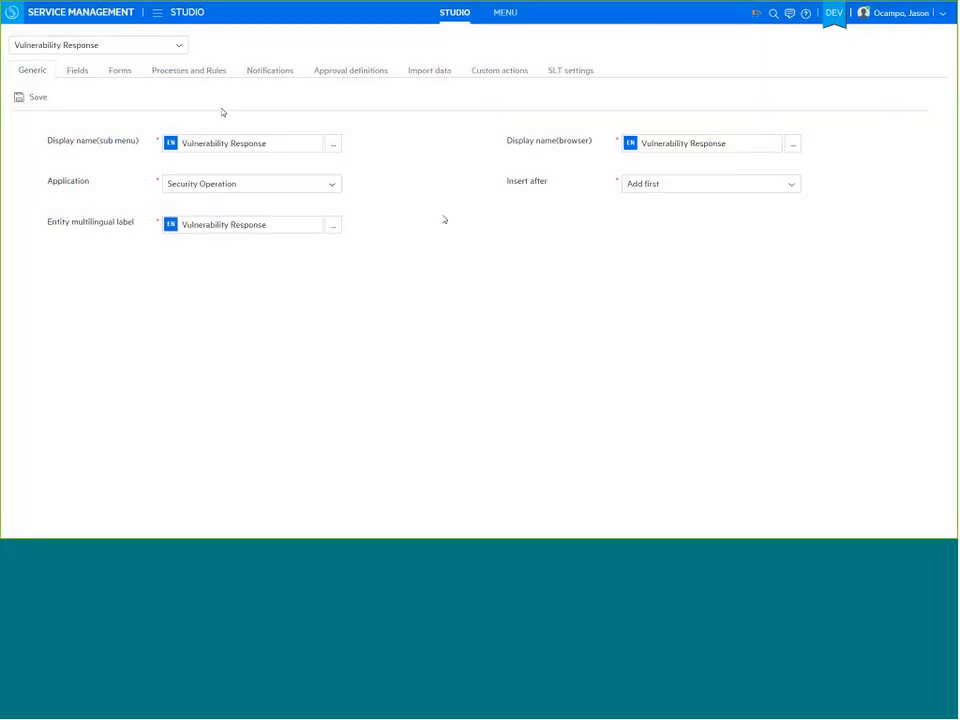
{"action": "left_click", "coordinate": [78, 71]}
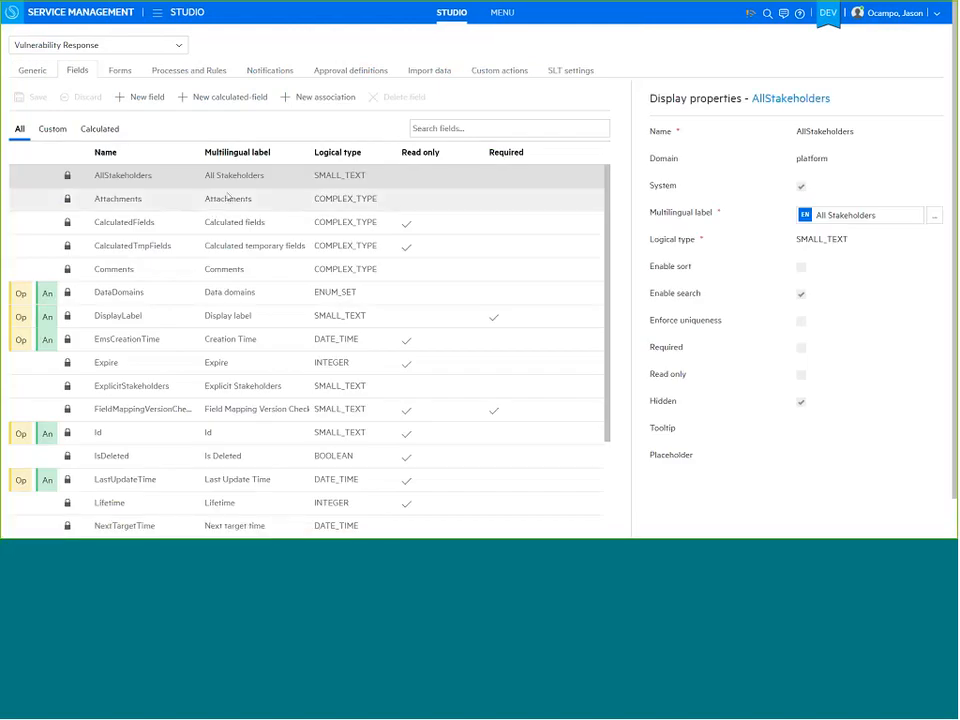
{"action": "scroll", "coordinate": [228, 200], "scroll_direction": "down", "scroll_amount": 1}
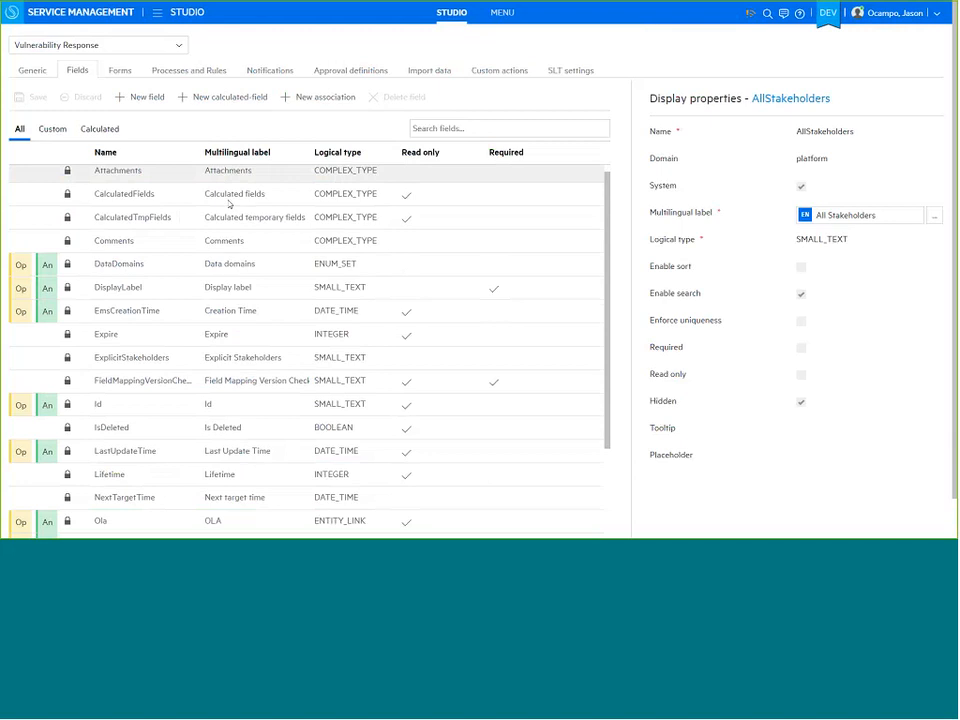
{"action": "scroll", "coordinate": [229, 208], "scroll_direction": "down", "scroll_amount": 3}
{"action": "scroll", "coordinate": [237, 340], "scroll_direction": "up", "scroll_amount": 3}
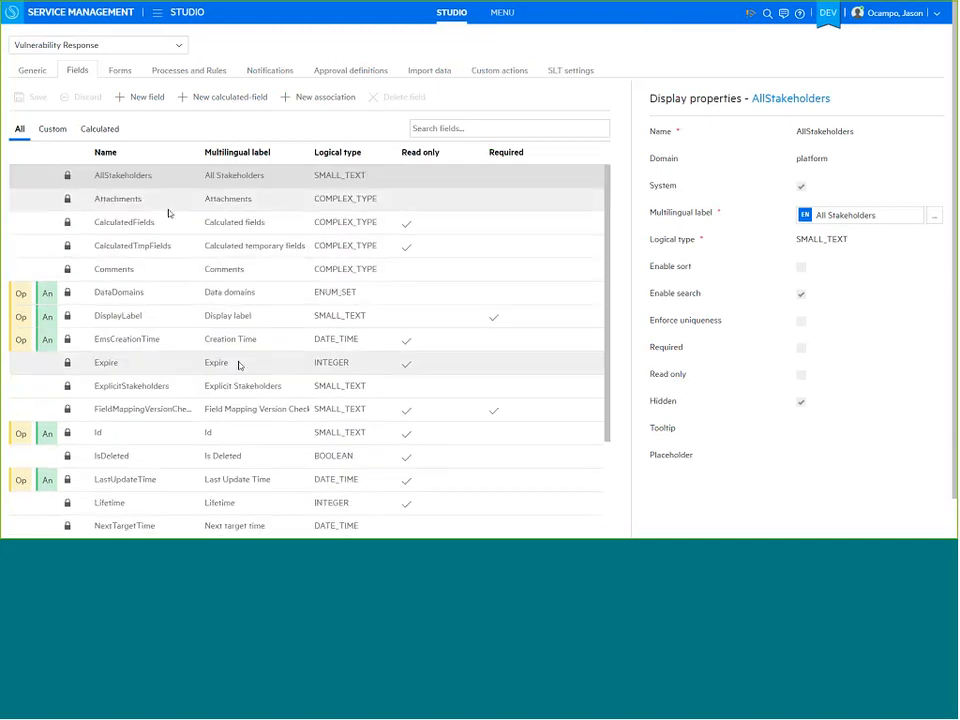
Add a new field named Description with the multilingual label Description
{"action": "left_click", "coordinate": [147, 97]}
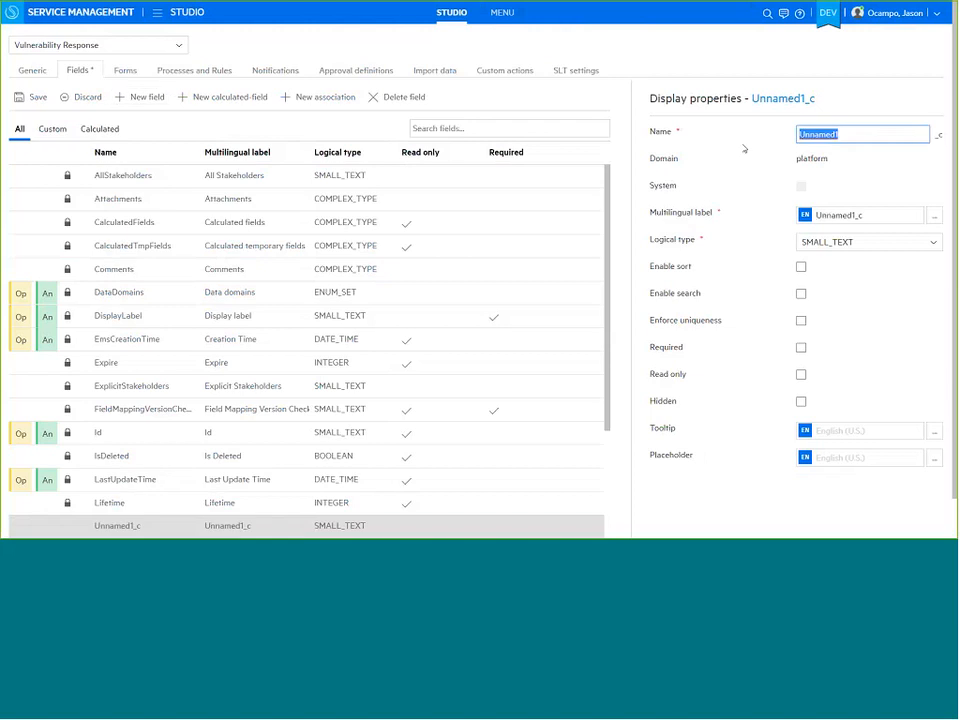
{"action": "type", "text": "Description"}
{"action": "key", "text": "Tab"}
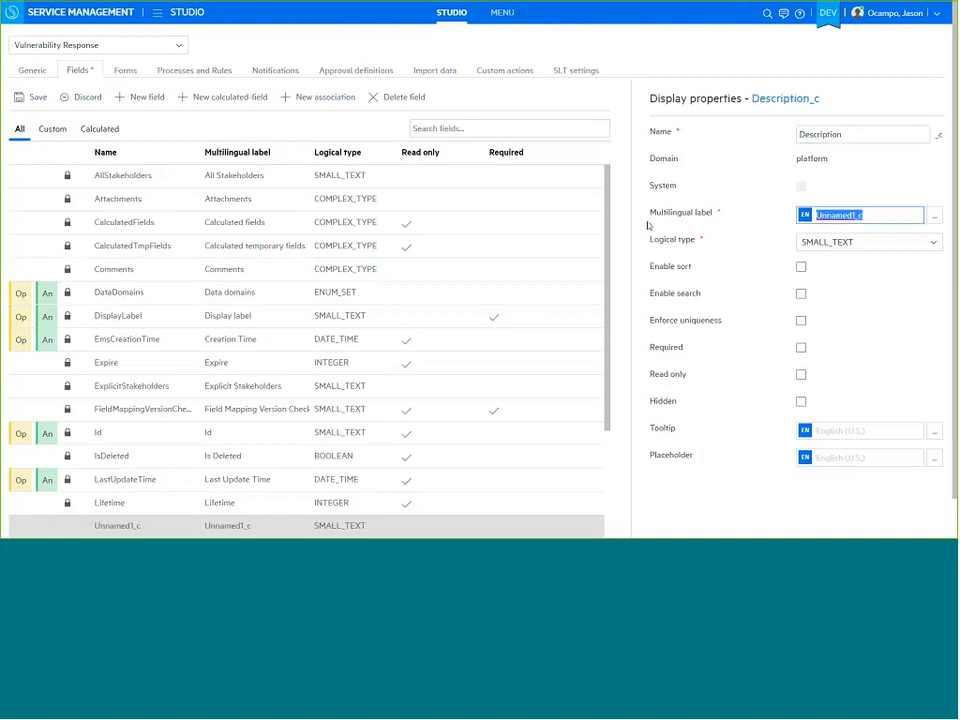
{"action": "type", "text": "Vulnerability Resp"}
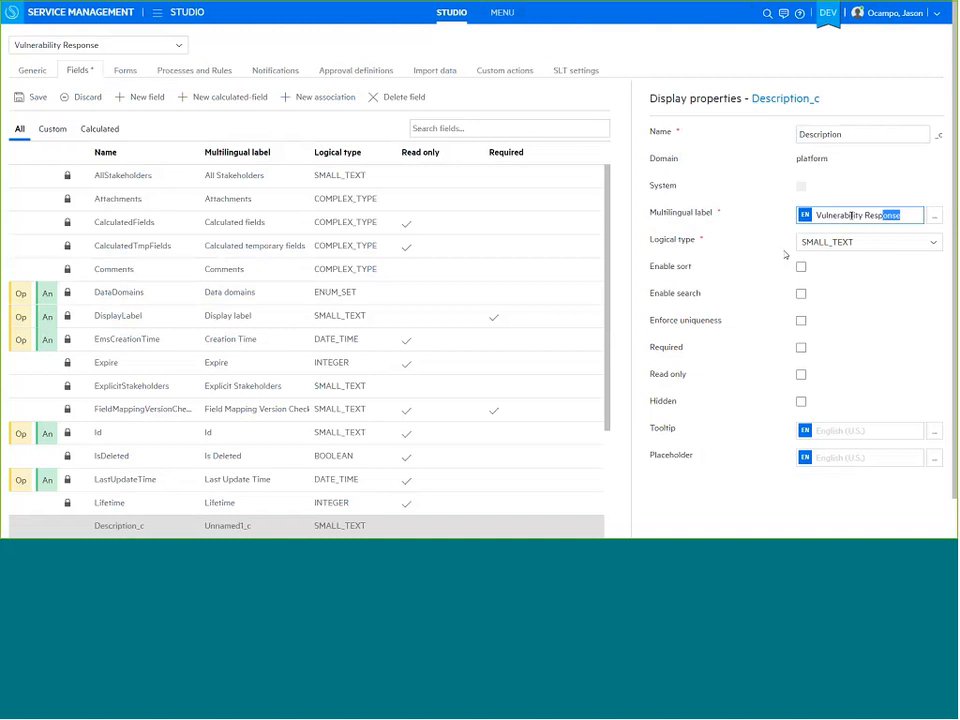
{"action": "left_click_drag", "start_coordinate": [851, 215], "coordinate": [833, 215]}
{"action": "left_click_drag", "start_coordinate": [816, 215], "coordinate": [909, 217]}
{"action": "type", "text": "Description"}
{"action": "key", "text": "Tab"}
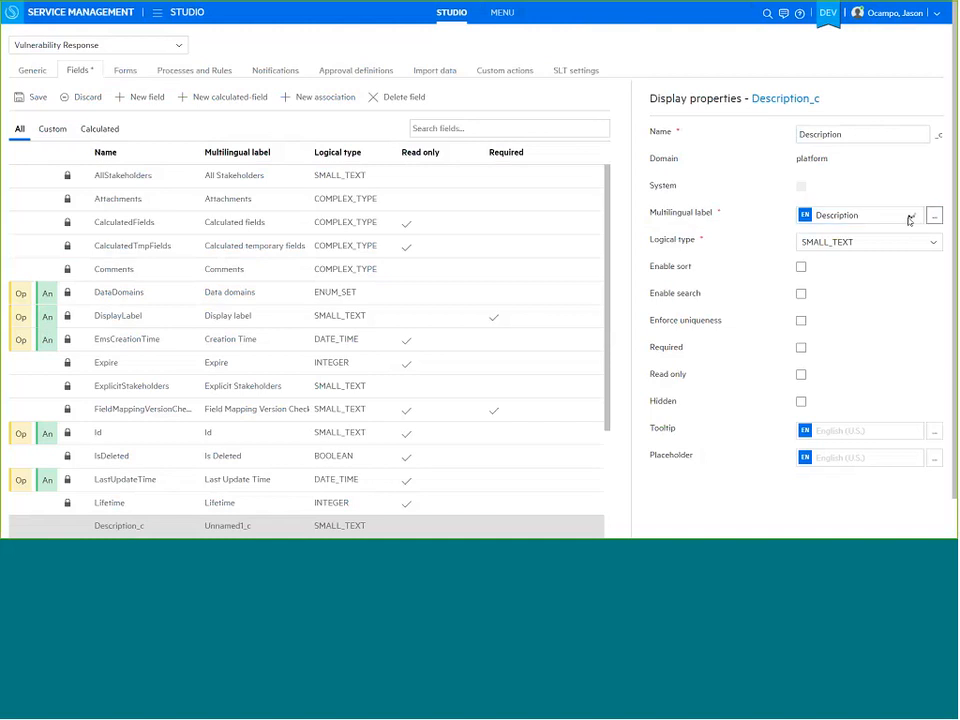
Set the Description field's logical type to RICH_TEXT
{"action": "left_click", "coordinate": [909, 220]}
{"action": "left_click", "coordinate": [891, 242]}
{"action": "type", "text": "r"}
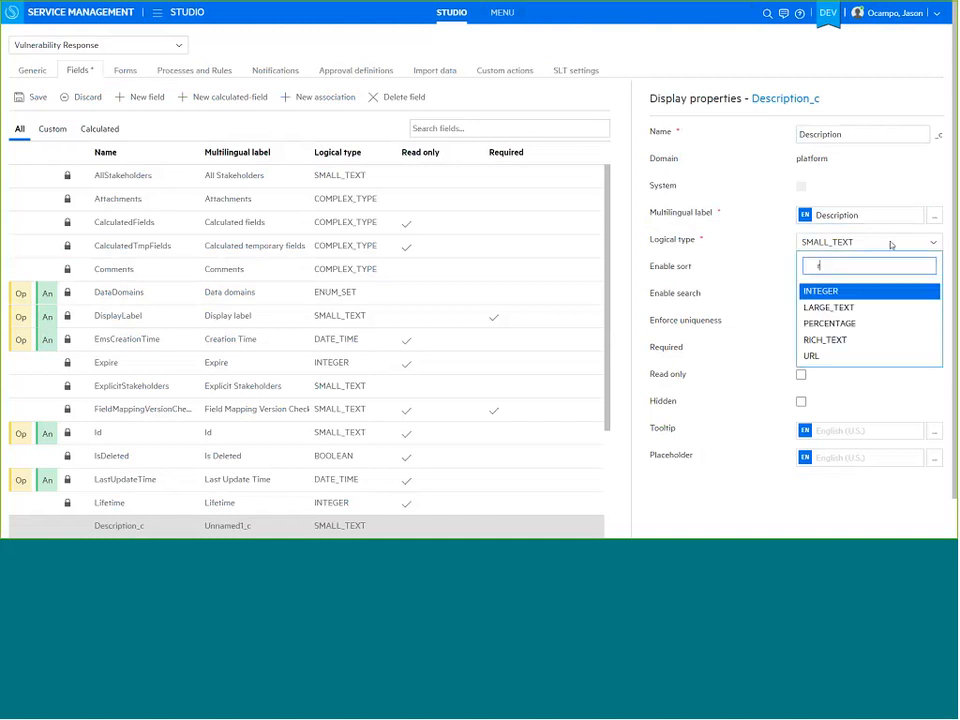
{"action": "left_click", "coordinate": [859, 339]}
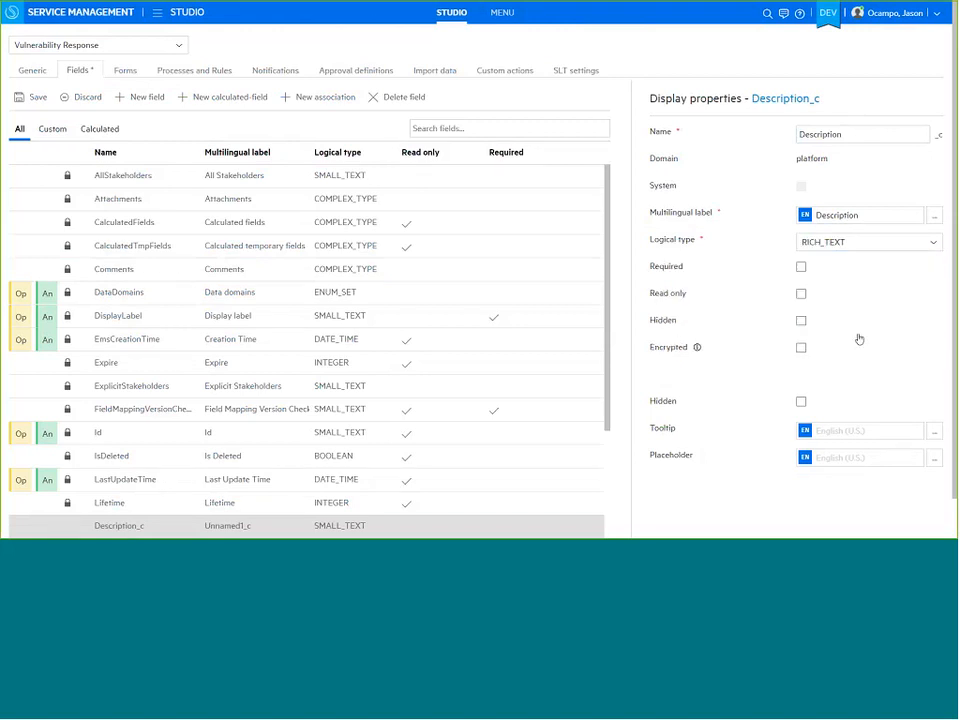
Add a new field named Service with the multilingual label Service
{"action": "left_click", "coordinate": [150, 98]}
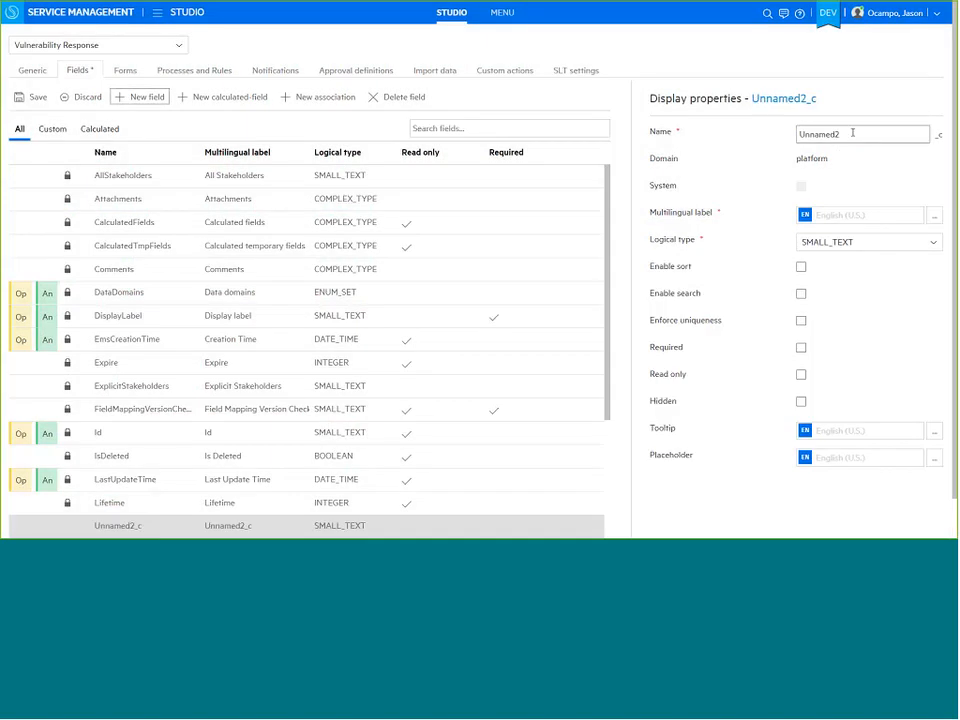
{"action": "double_click", "coordinate": [852, 133]}
{"action": "type", "text": "Servi"}
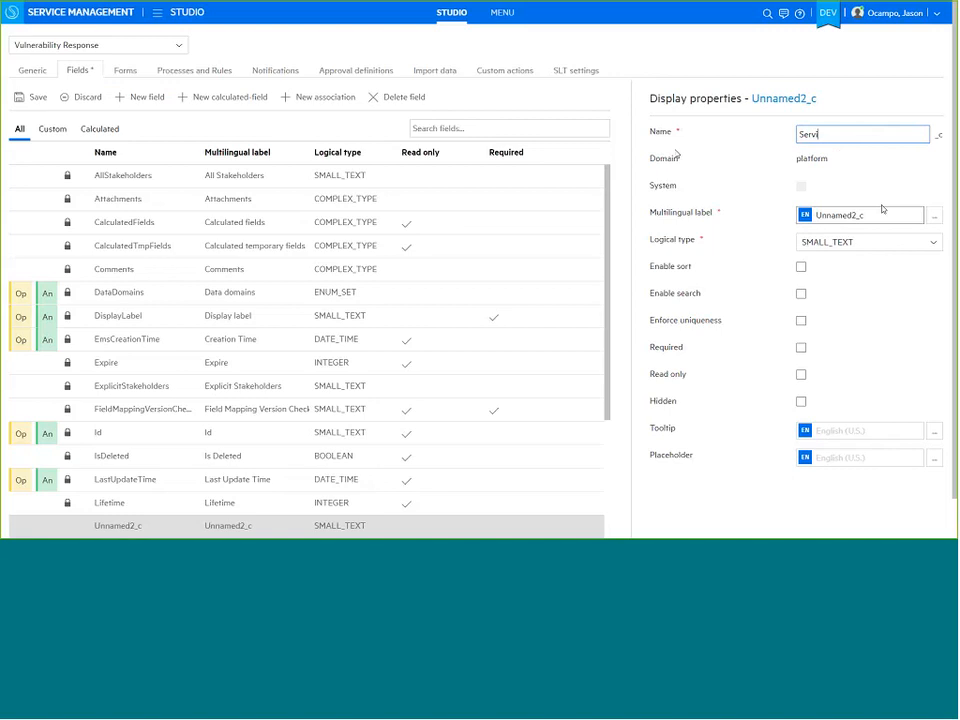
{"action": "type", "text": "ce"}
{"action": "key", "text": "Tab"}
{"action": "type", "text": "Se"}
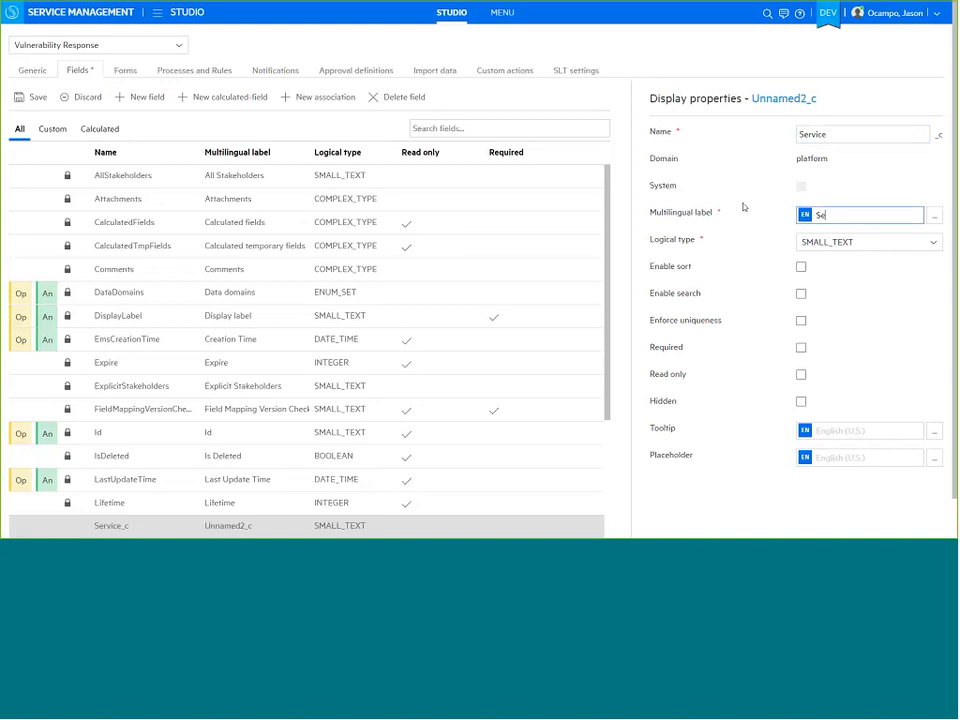
{"action": "type", "text": "rvice"}
Set the Service field's logical type to ENTITY_LINK and make it reference Actual Service
{"action": "left_click", "coordinate": [827, 241]}
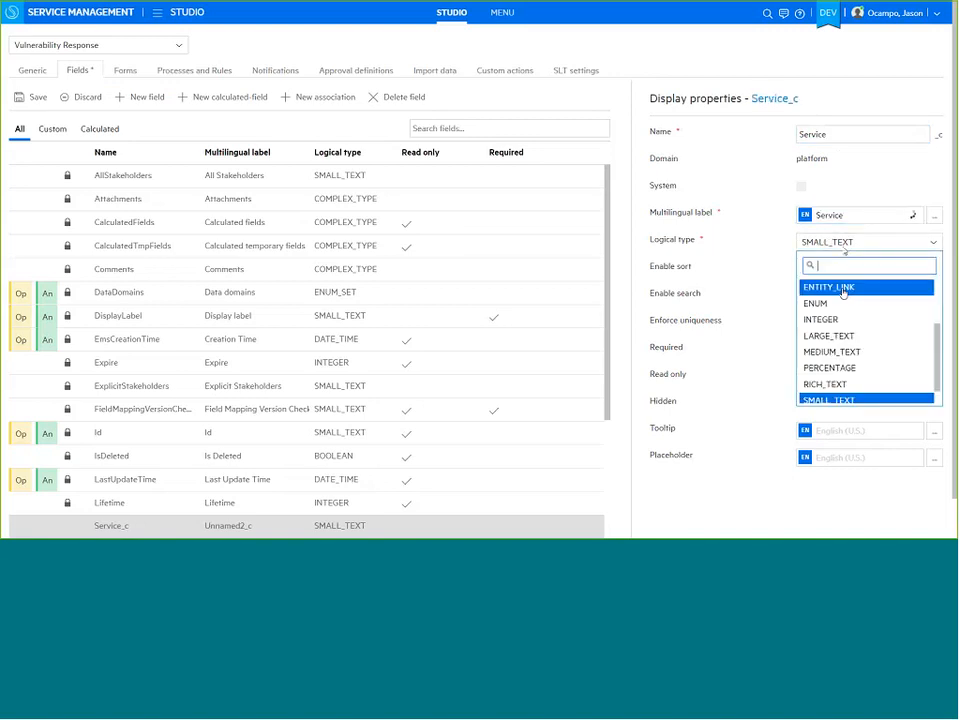
{"action": "left_click", "coordinate": [842, 285]}
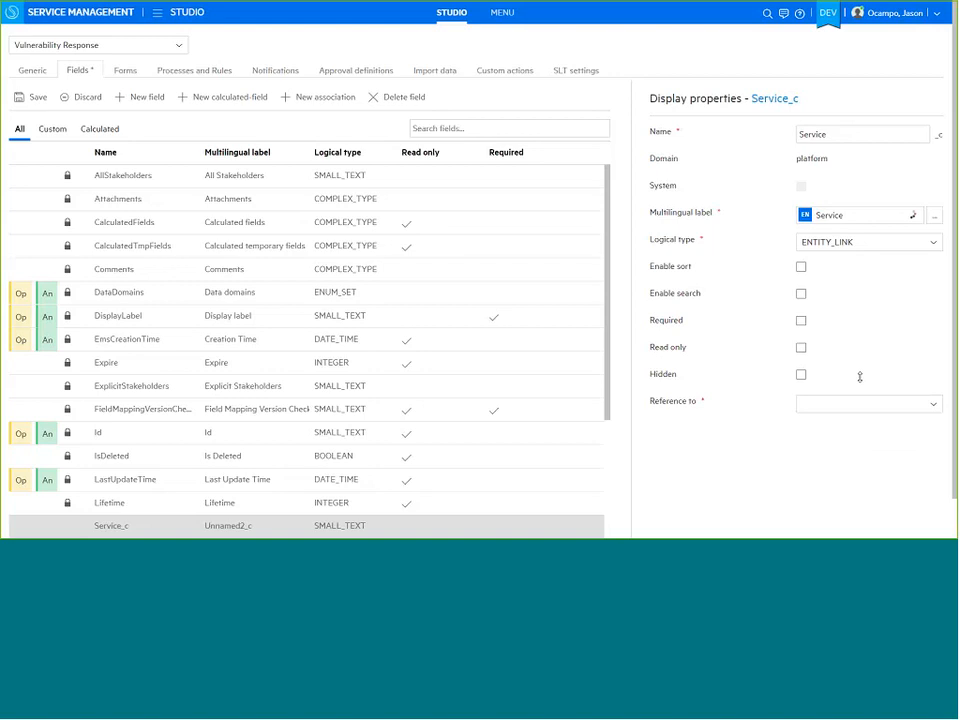
{"action": "left_click", "coordinate": [858, 403]}
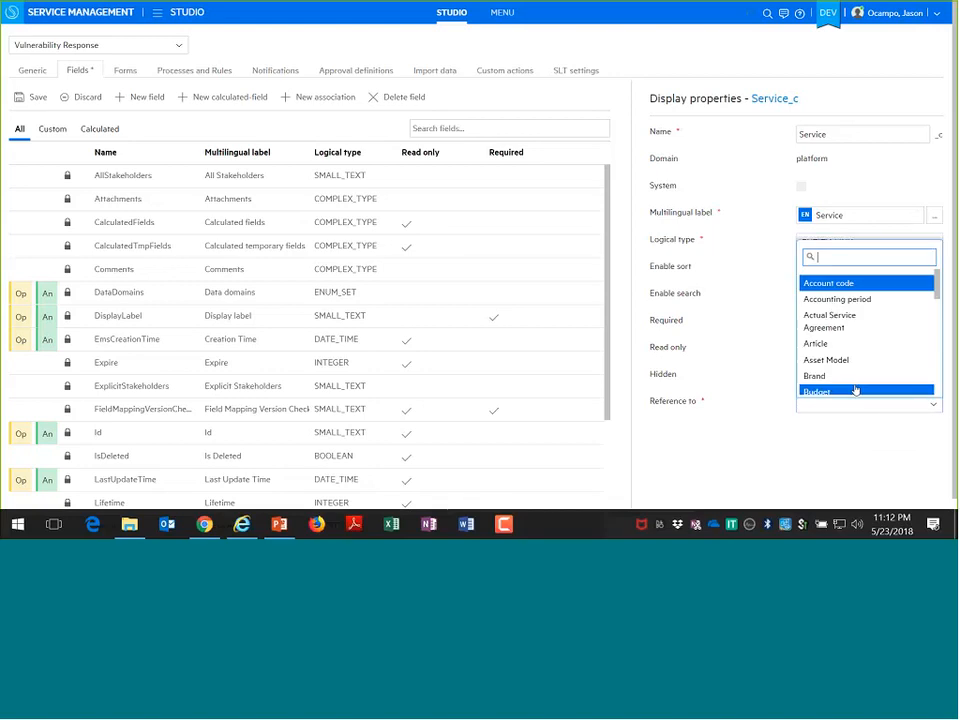
{"action": "left_click", "coordinate": [863, 313]}
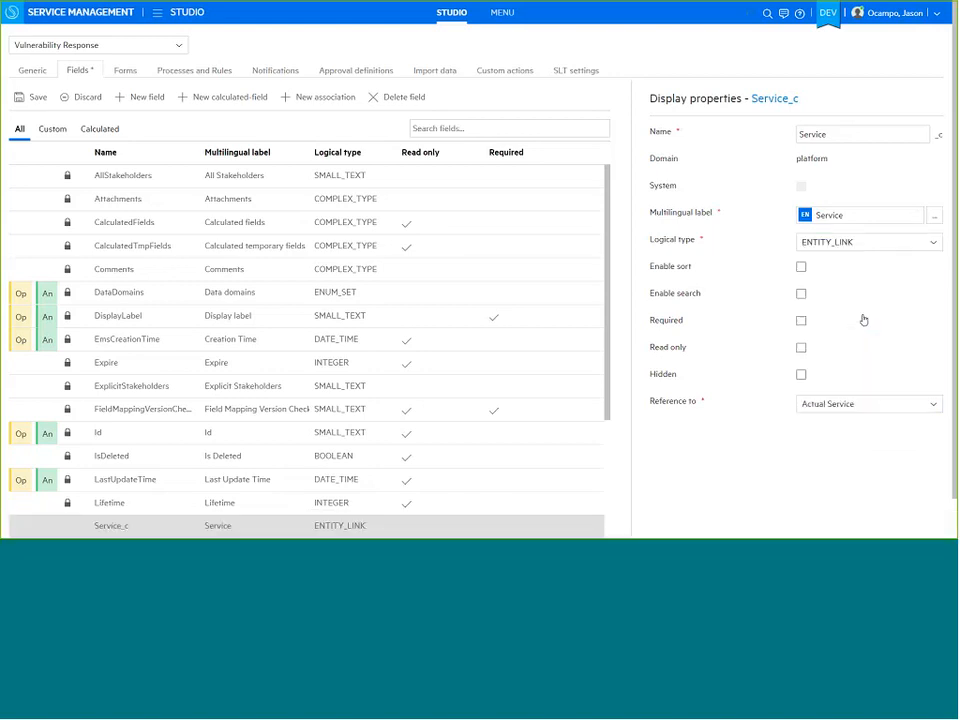
Add a new field named Group with the multilingual label Group
{"action": "left_click", "coordinate": [155, 103]}
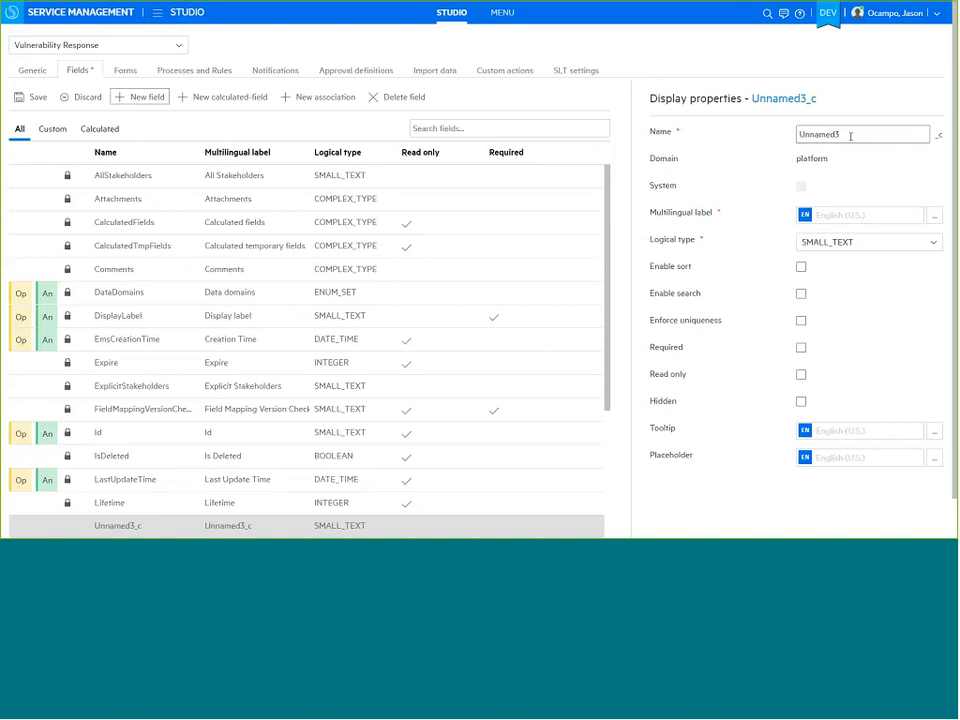
{"action": "left_click_drag", "start_coordinate": [850, 136], "coordinate": [615, 101]}
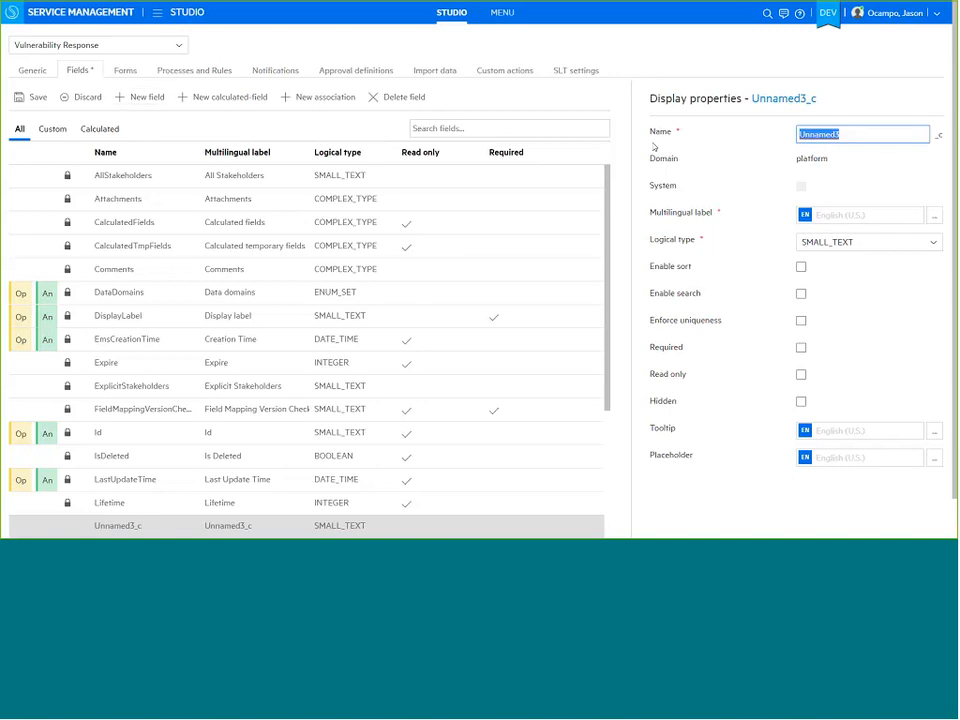
{"action": "type", "text": "C"}
{"action": "type", "text": "roup"}
{"action": "key", "text": "Tab"}
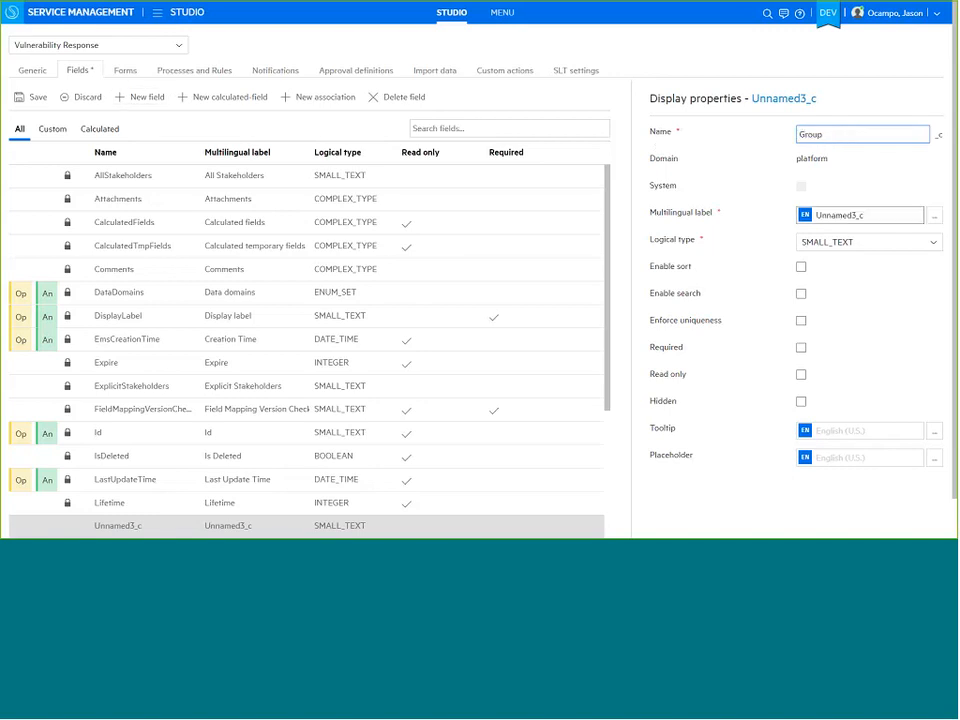
{"action": "type", "text": "Group"}
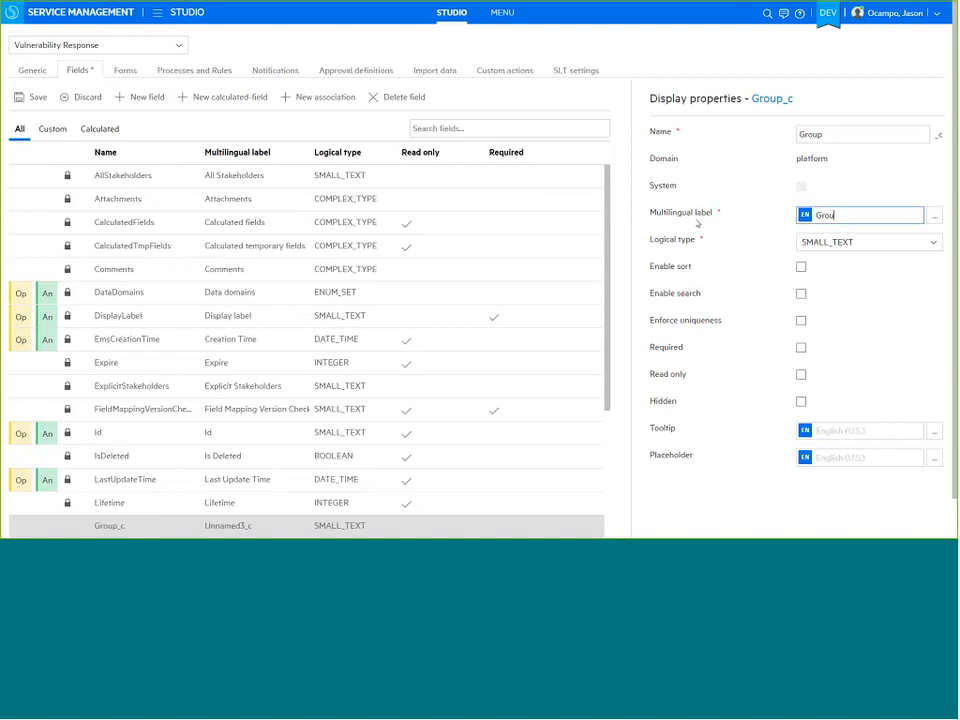
Set the Group field's logical type to ENTITY_LINK and make it reference the Group record type
{"action": "left_click", "coordinate": [830, 242]}
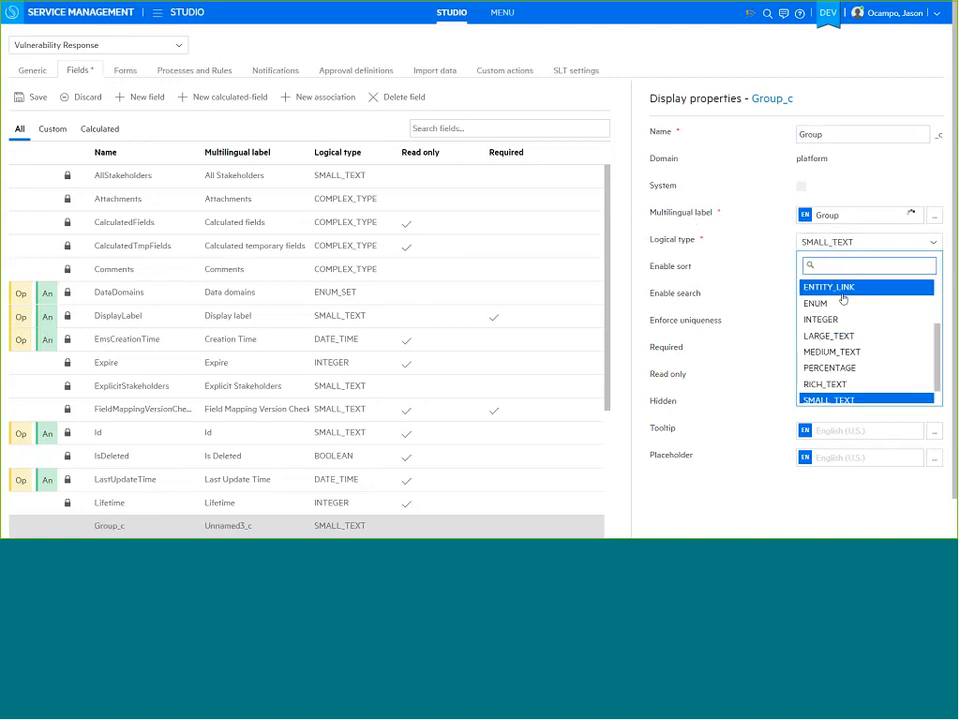
{"action": "left_click", "coordinate": [842, 292]}
{"action": "left_click", "coordinate": [845, 405]}
{"action": "type", "text": "G"}
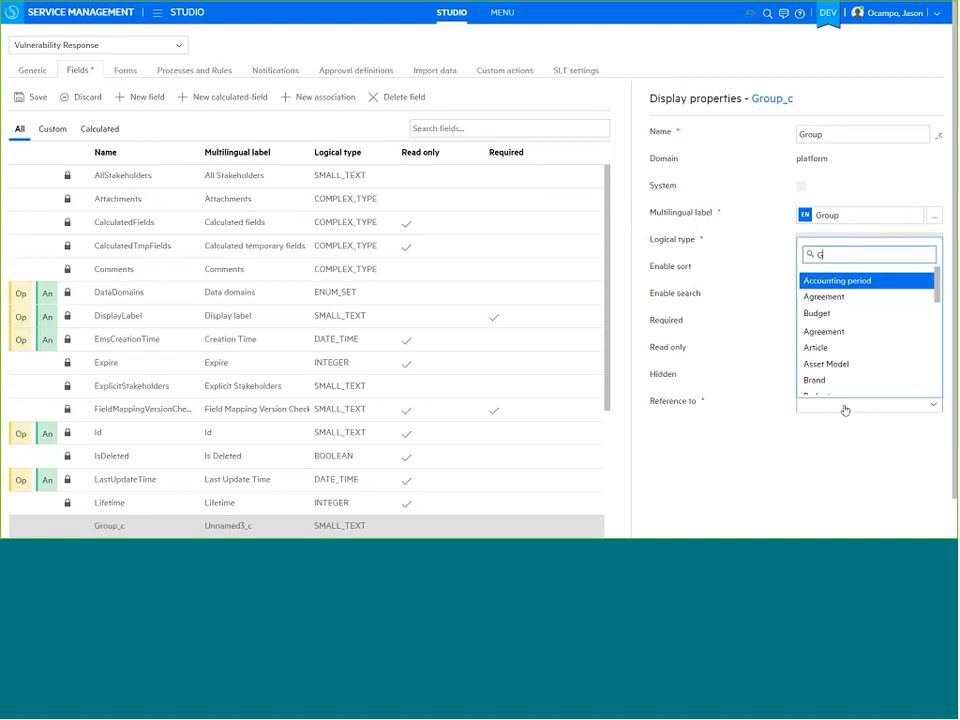
{"action": "type", "text": "roup"}
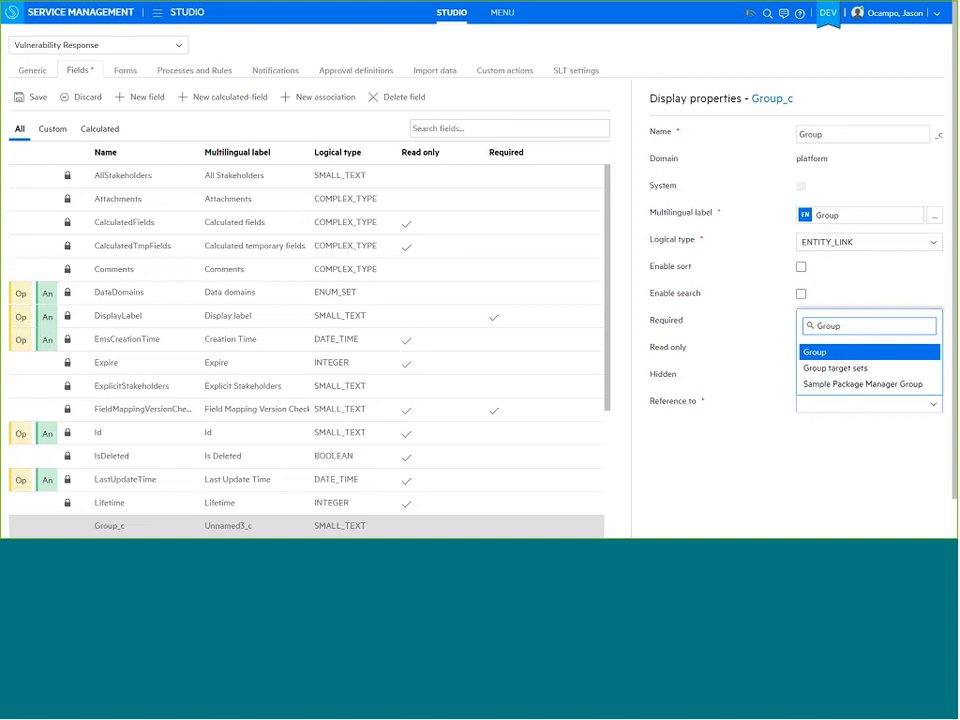
{"action": "key", "text": "Return"}
Add a new field named Priortiy with the multilingual label Priotity
{"action": "left_click", "coordinate": [147, 97]}
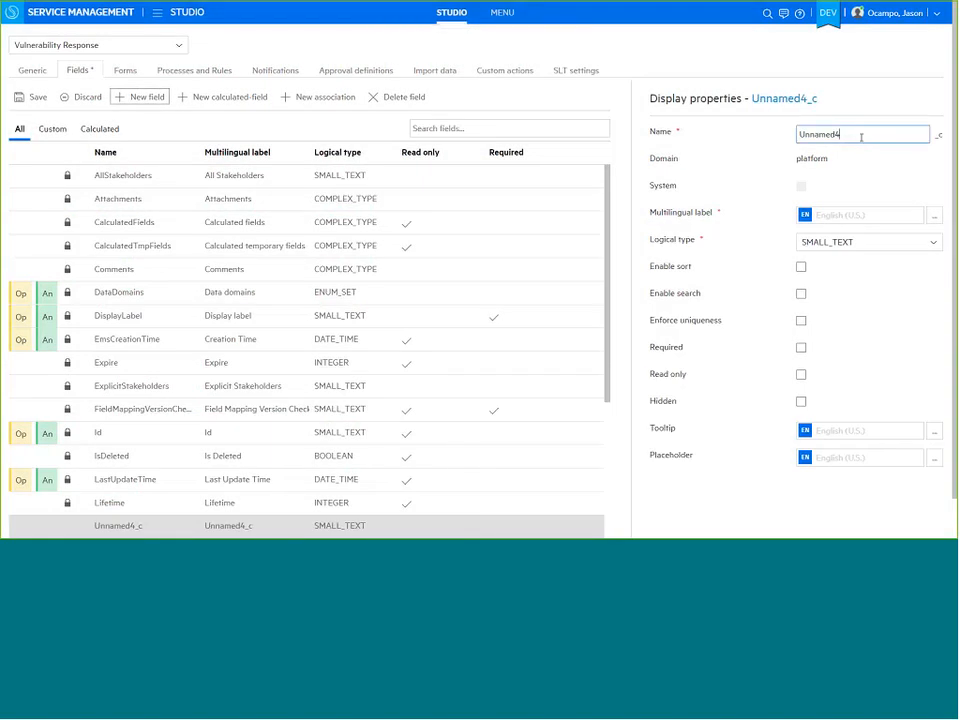
{"action": "key", "text": "ctrl+a"}
{"action": "type", "text": "Prior"}
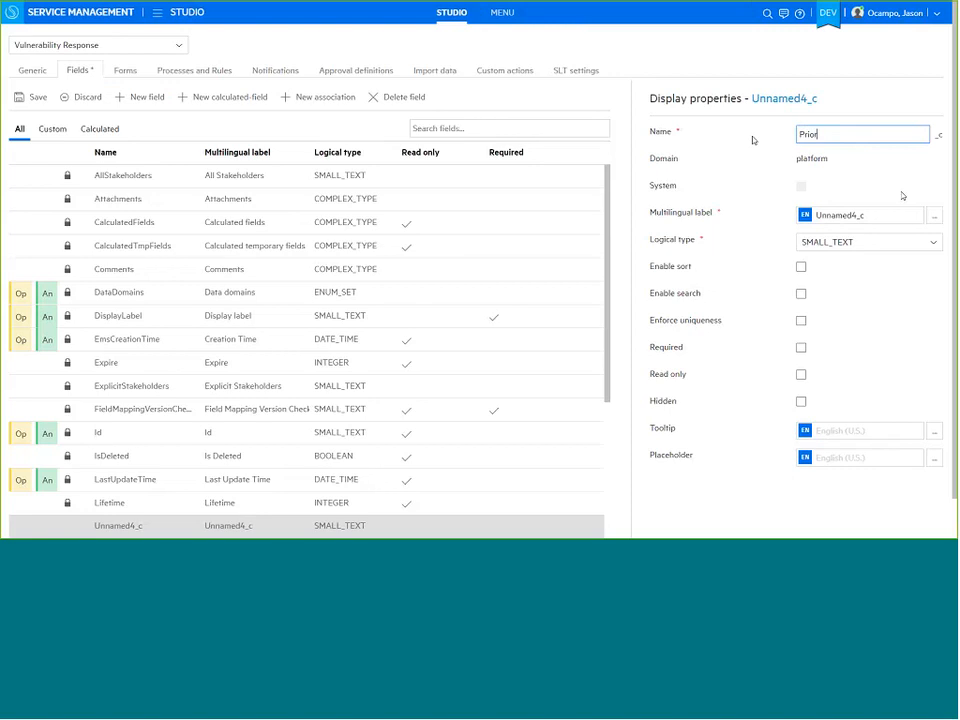
{"action": "type", "text": "tiy"}
{"action": "key", "text": "Tab"}
{"action": "type", "text": "Pri"}
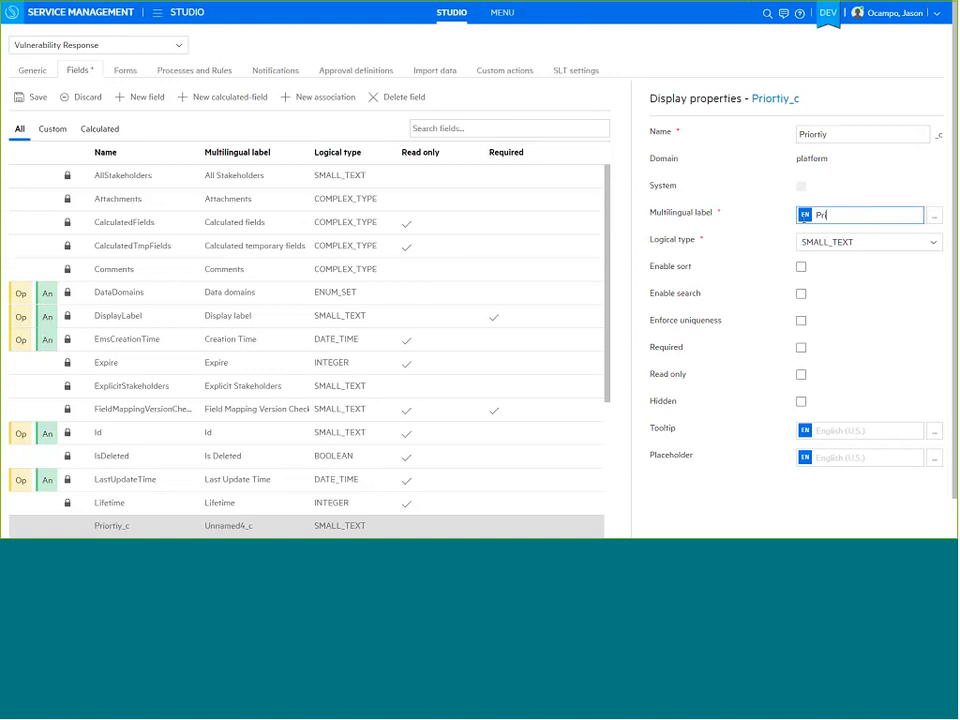
{"action": "type", "text": "otity"}
Set the Priortiy field's logical type to ENUM and make it reference Priority - SawPriority
{"action": "left_click", "coordinate": [867, 243]}
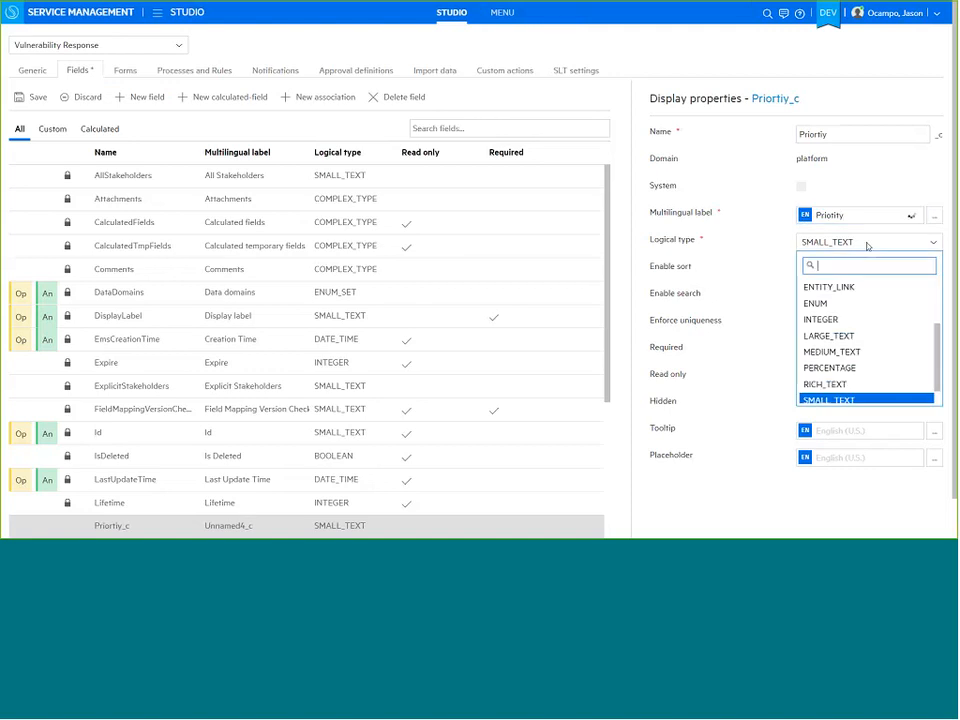
{"action": "left_click", "coordinate": [839, 304]}
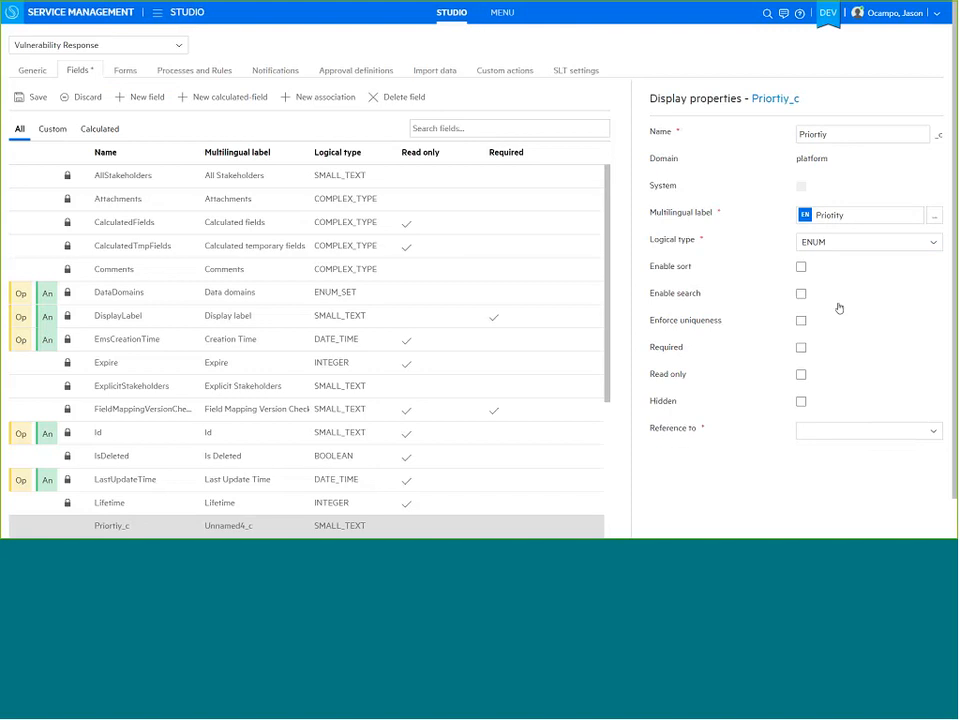
{"action": "left_click", "coordinate": [854, 434]}
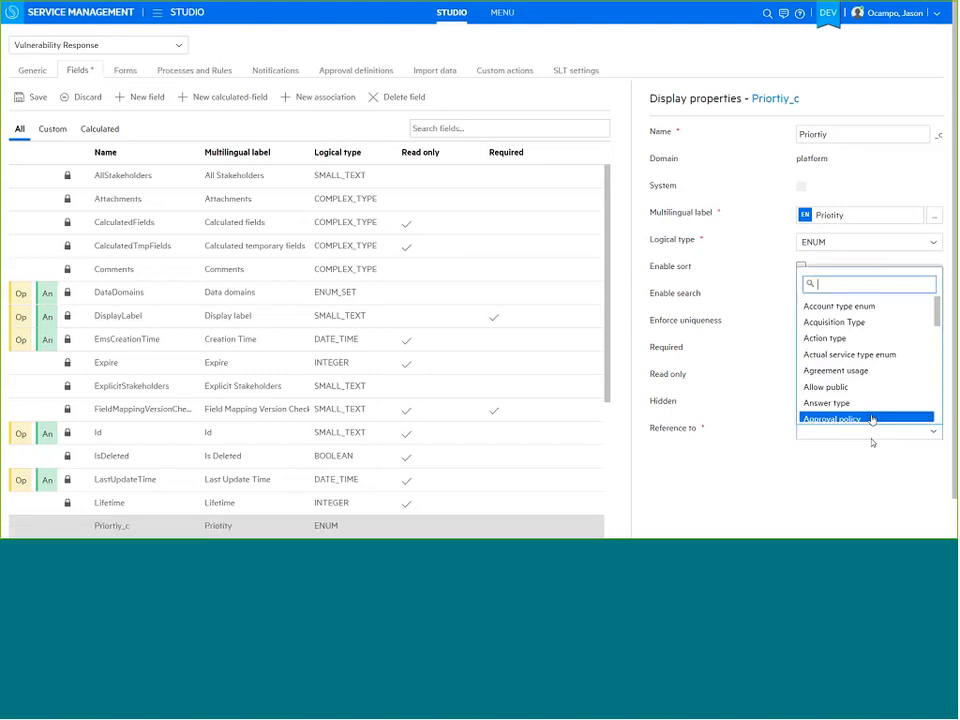
{"action": "type", "text": "prio"}
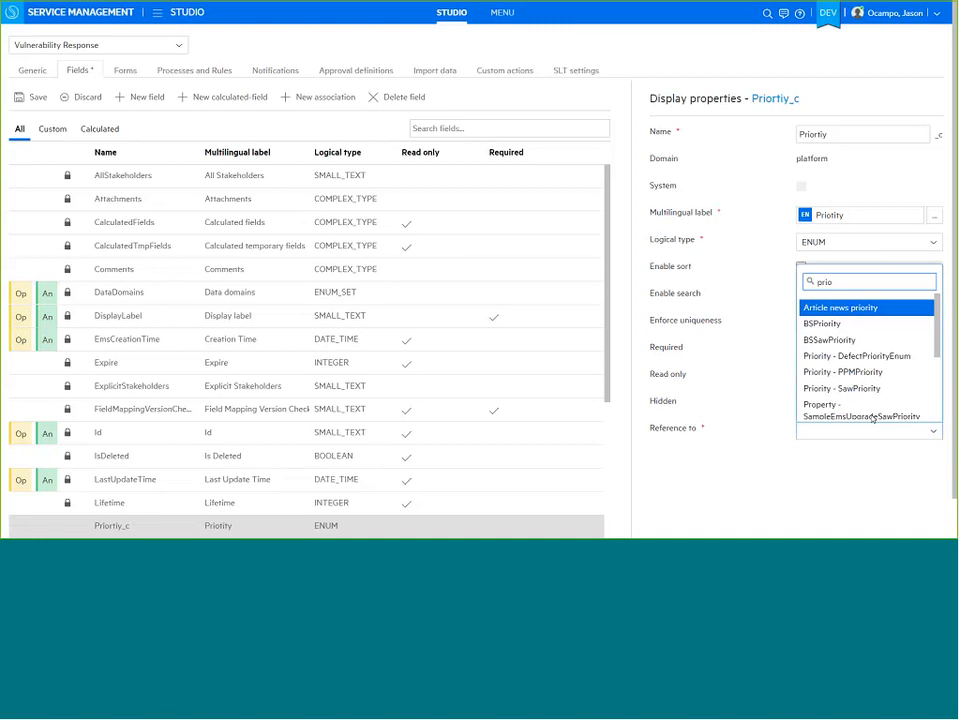
{"action": "left_click", "coordinate": [870, 390]}
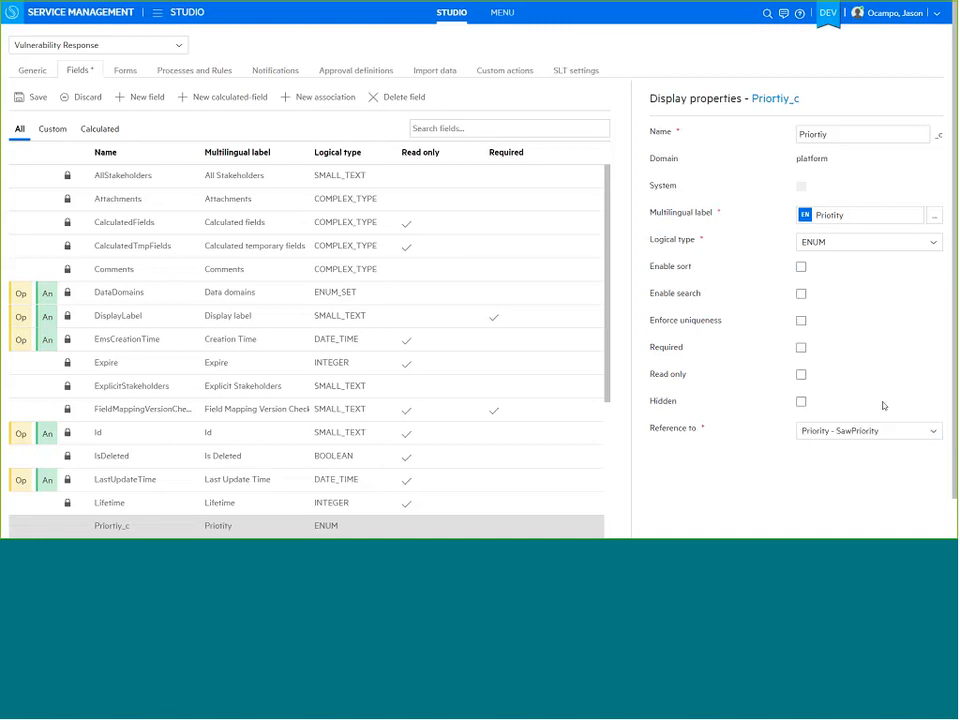
Change the DisplayLabel field's multilingual label to Title, then save the field changes and show only the custom fields
{"action": "left_click", "coordinate": [165, 316]}
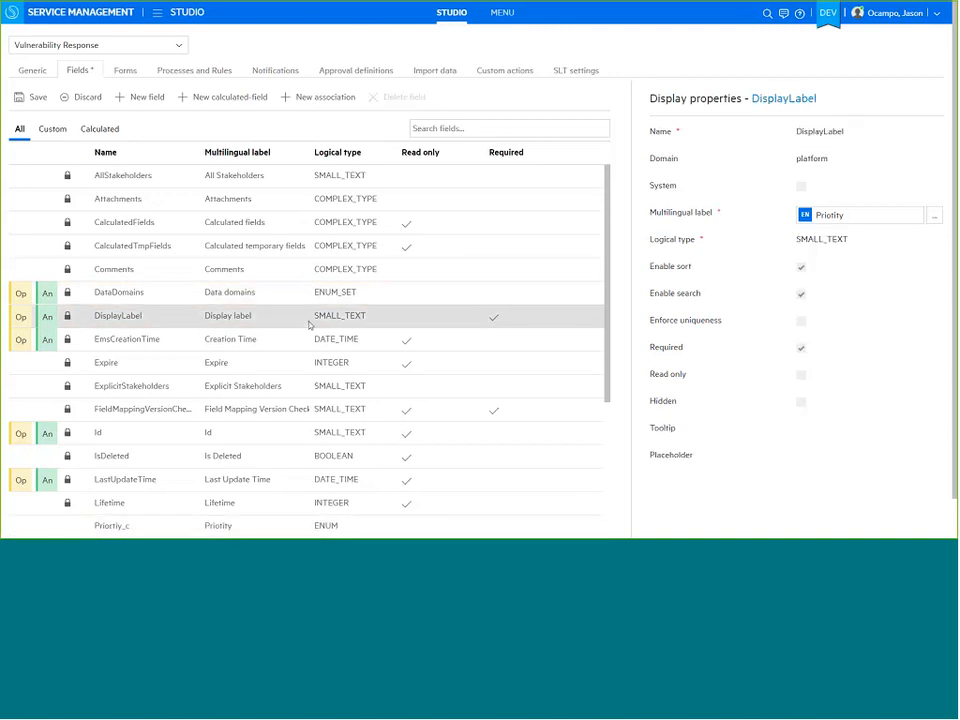
{"action": "triple_click", "coordinate": [840, 216]}
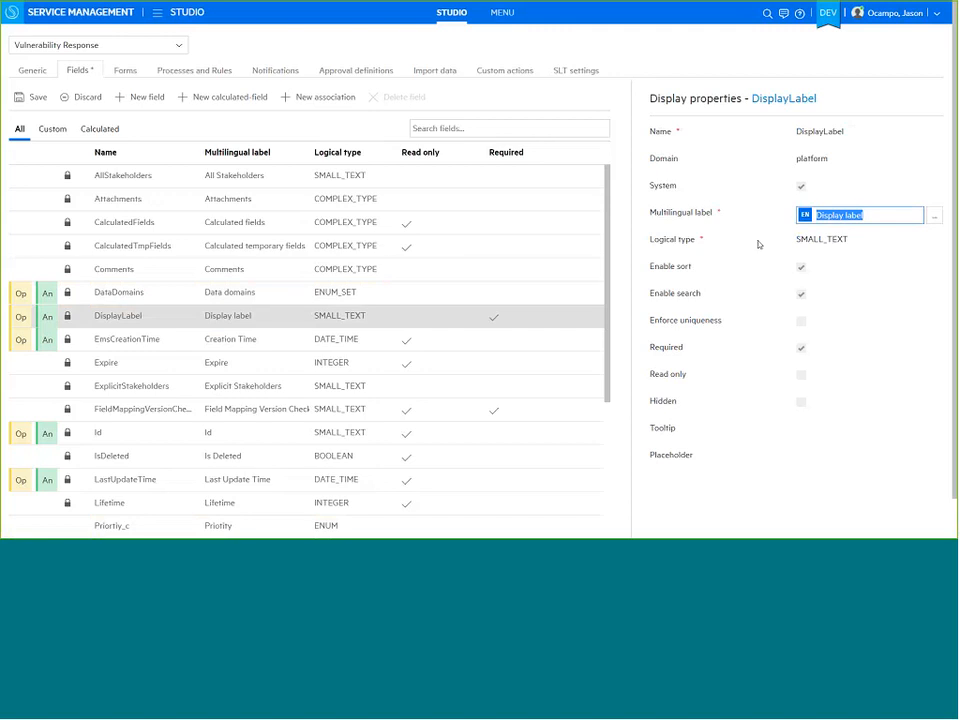
{"action": "type", "text": "Title"}
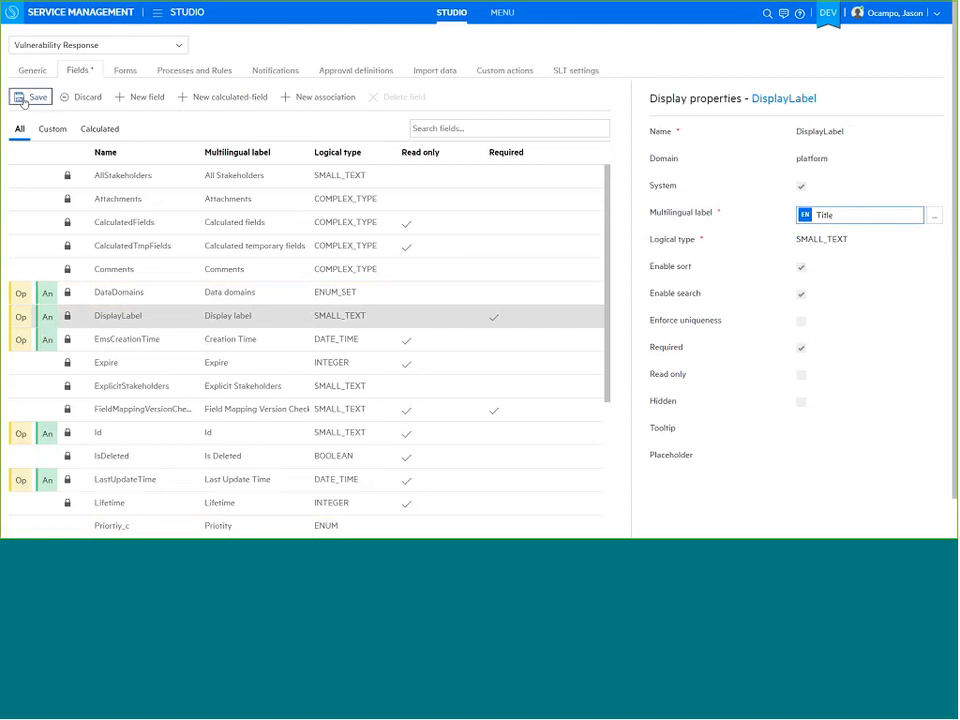
{"action": "left_click", "coordinate": [25, 101]}
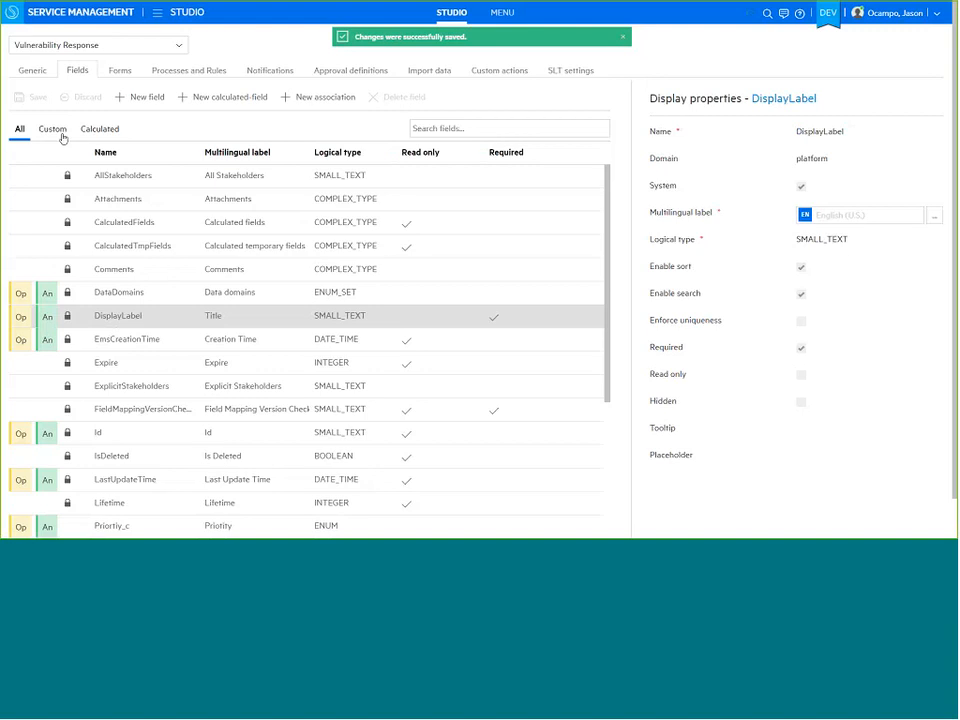
{"action": "left_click", "coordinate": [61, 135]}
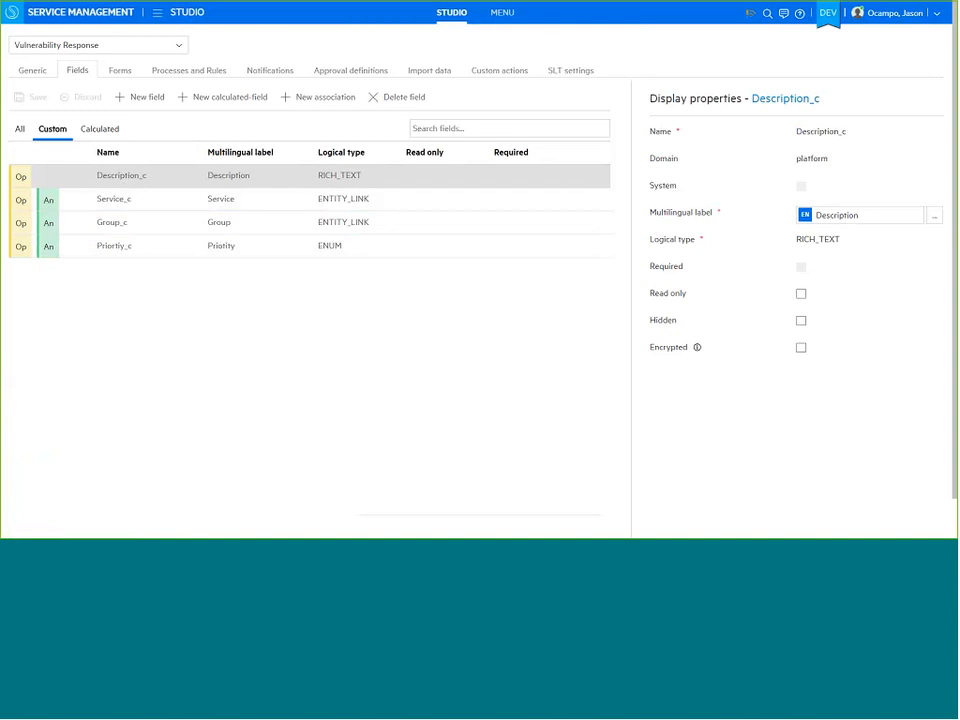
Add the Description, Title, Priotity, Service and Group fields to a new section of the full Vulnerability Response form
{"action": "left_click", "coordinate": [121, 77]}
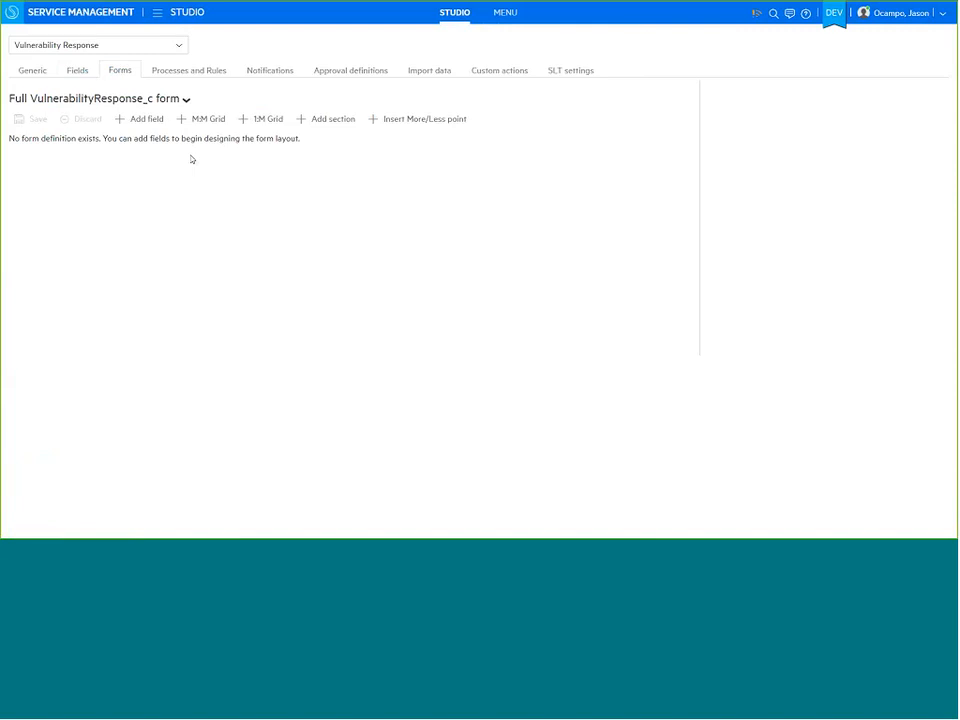
{"action": "left_click", "coordinate": [142, 119]}
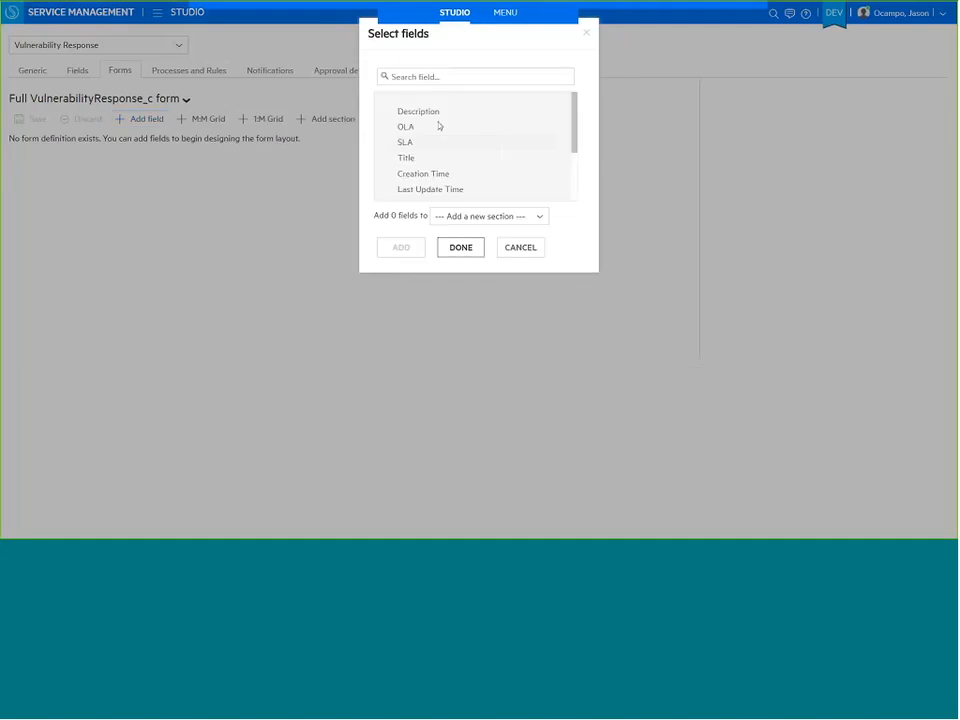
{"action": "left_click", "coordinate": [435, 112]}
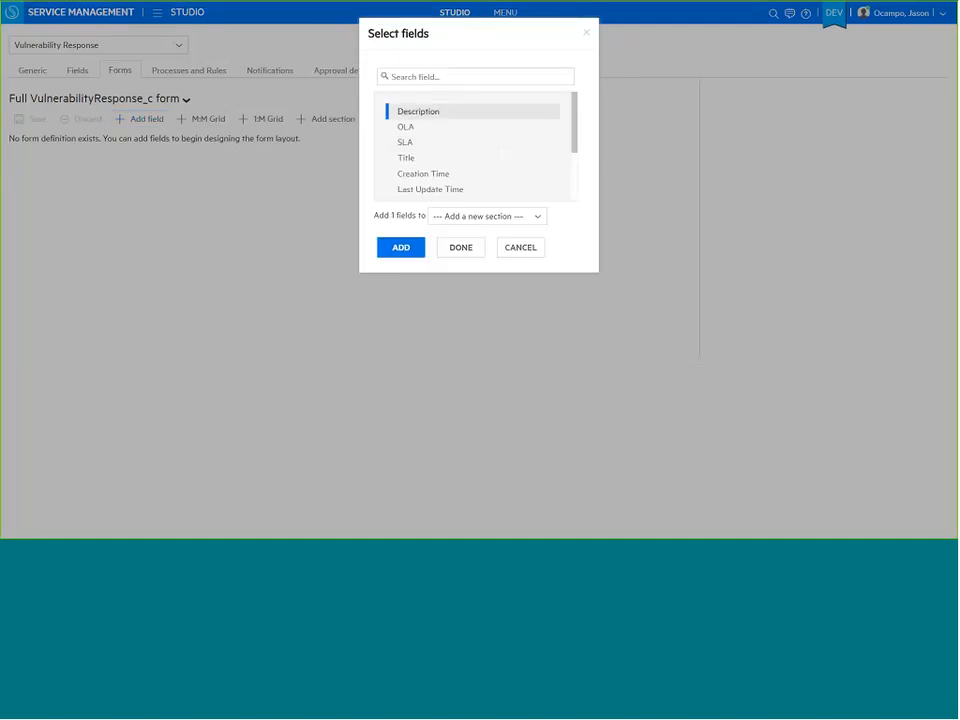
{"action": "left_click", "coordinate": [502, 157]}
{"action": "left_click_drag", "start_coordinate": [574, 146], "coordinate": [419, 175]}
{"action": "left_click", "coordinate": [419, 175]}
{"action": "left_click", "coordinate": [502, 188]}
{"action": "scroll", "coordinate": [491, 169], "scroll_direction": "down", "scroll_amount": 1}
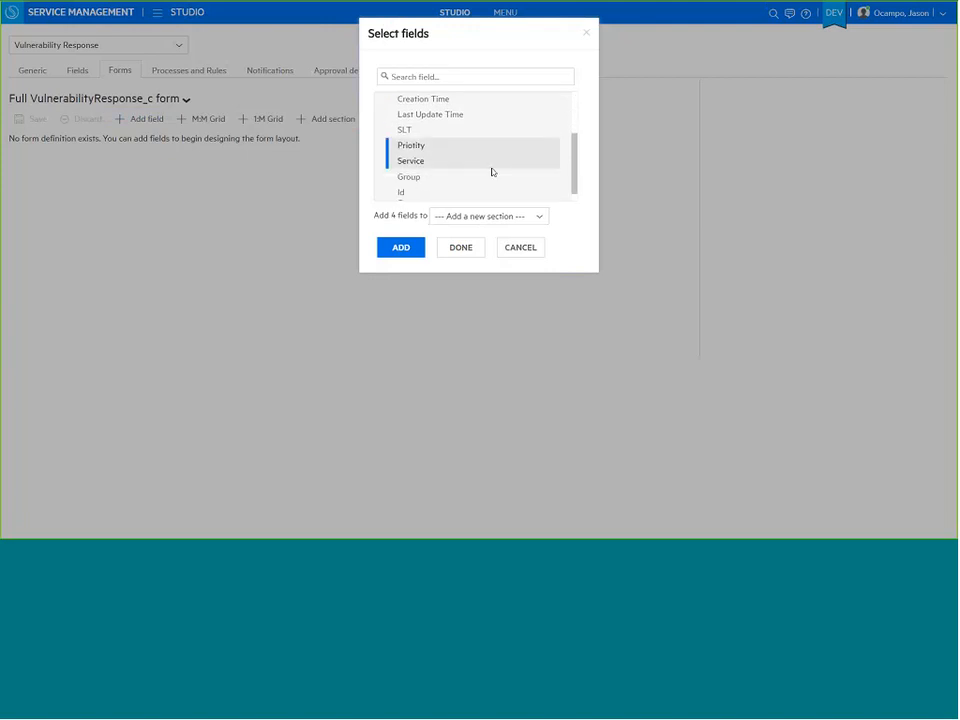
{"action": "left_click", "coordinate": [426, 169]}
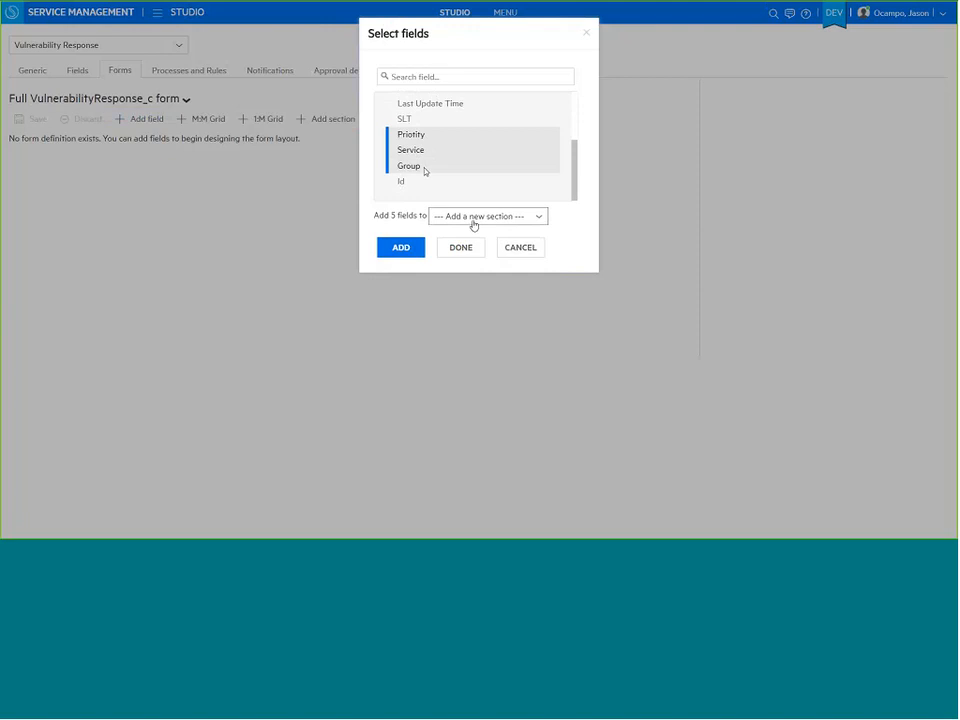
{"action": "left_click", "coordinate": [403, 250]}
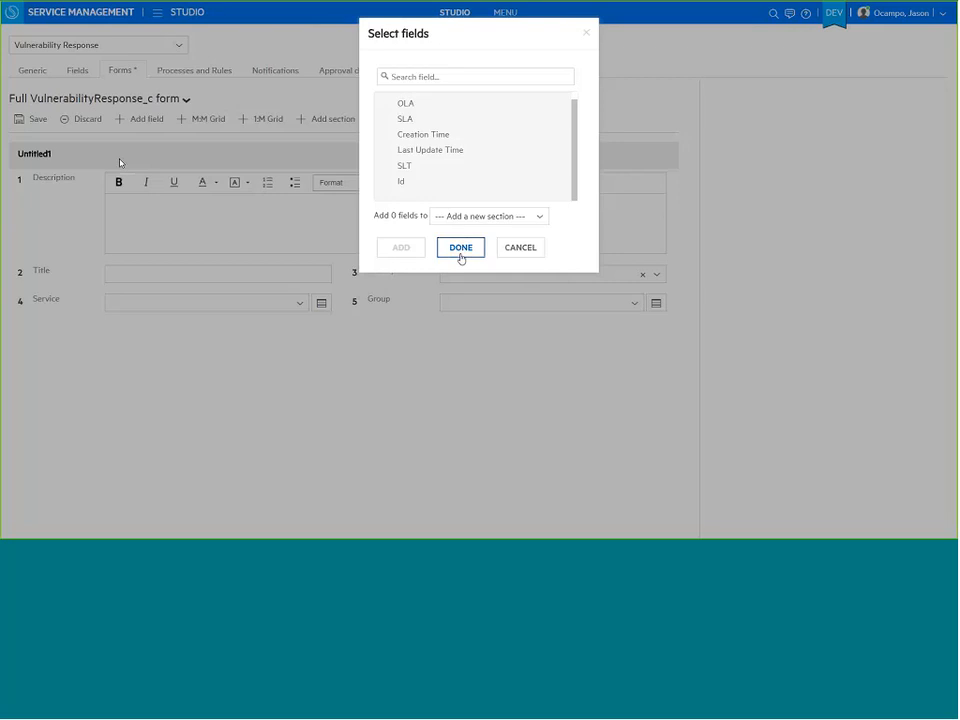
{"action": "left_click", "coordinate": [461, 248]}
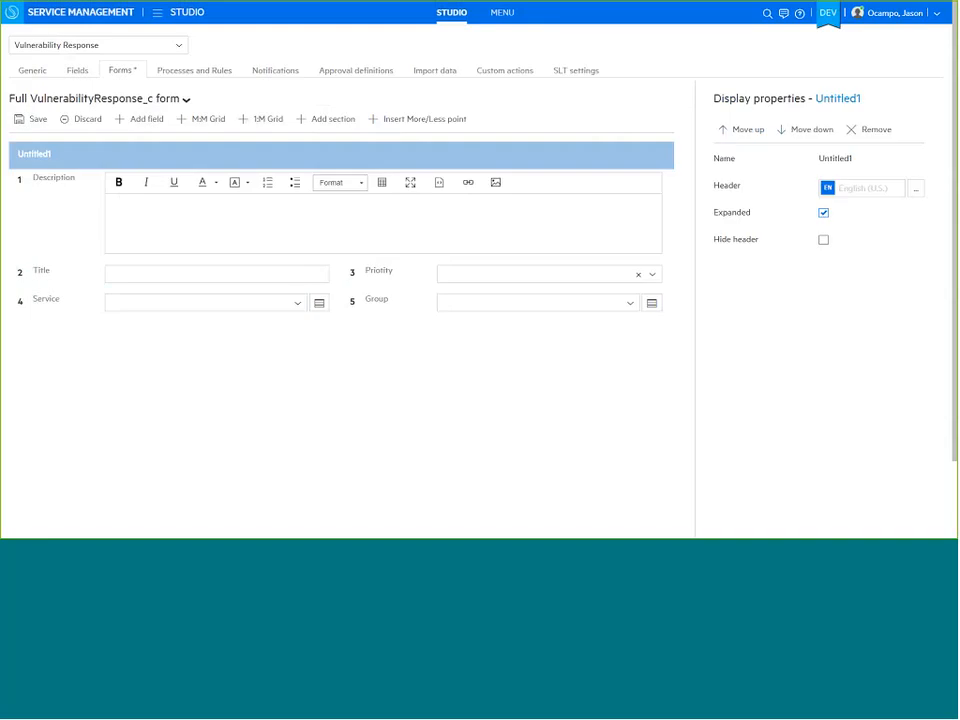
Set the header of the Full form's new section to General
{"action": "left_click", "coordinate": [868, 188]}
{"action": "type", "text": "Gener"}
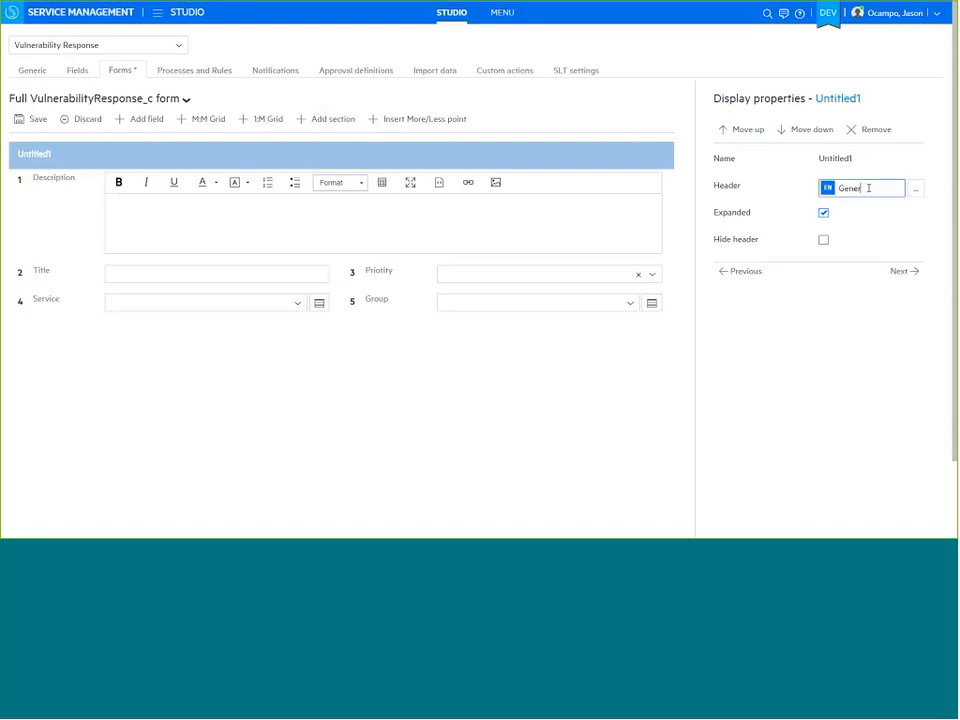
{"action": "type", "text": "al"}
Move the Title field above Description and set its width to Large
{"action": "left_click", "coordinate": [219, 274]}
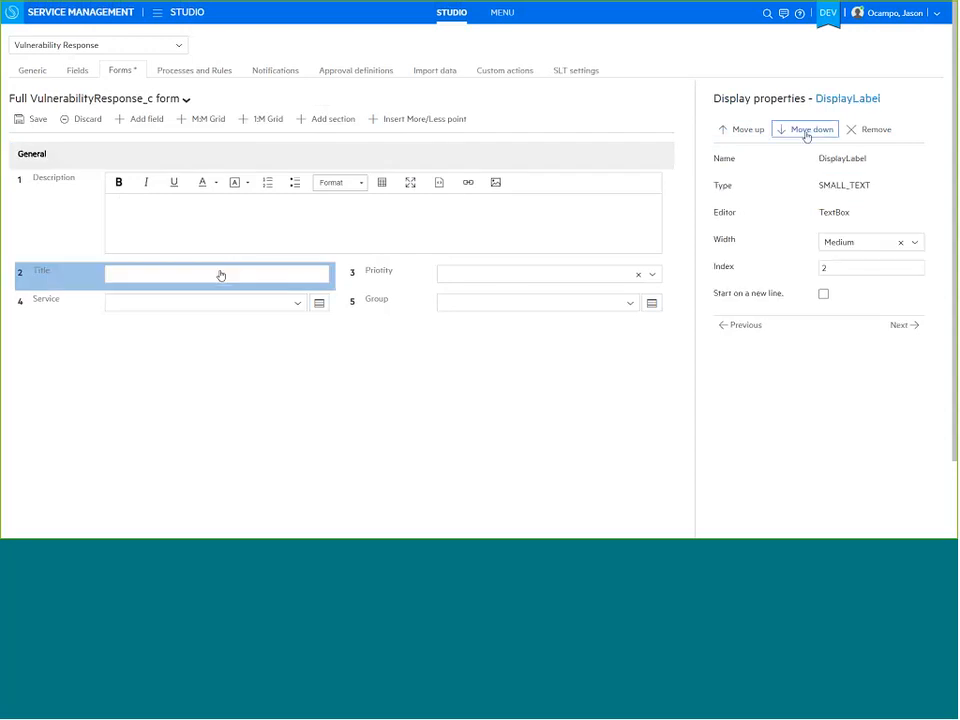
{"action": "left_click", "coordinate": [756, 132]}
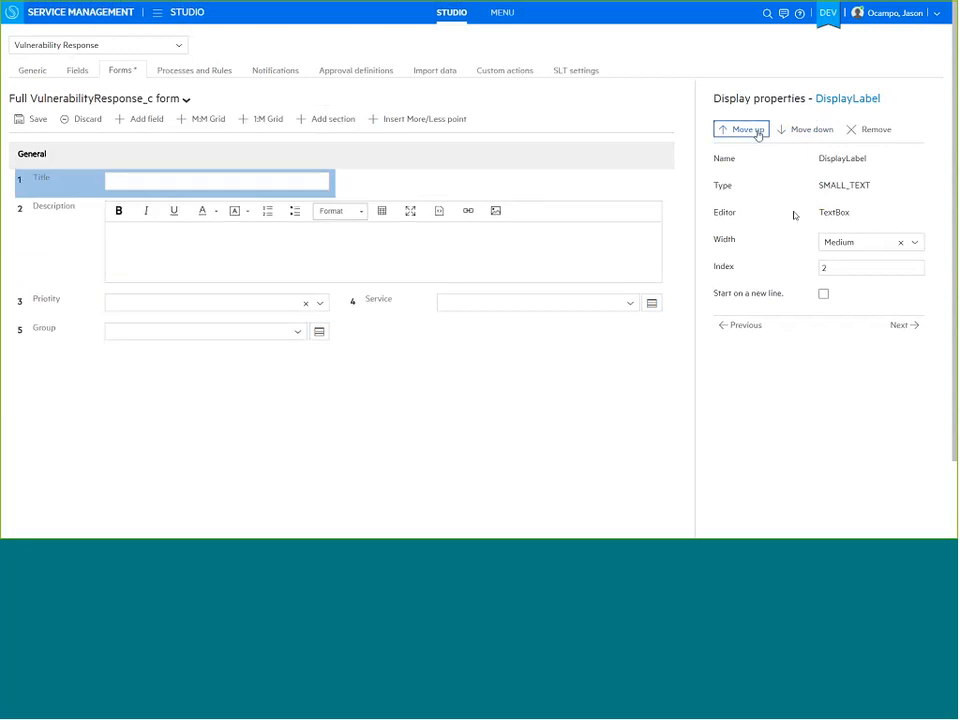
{"action": "left_click", "coordinate": [838, 246]}
{"action": "left_click", "coordinate": [842, 283]}
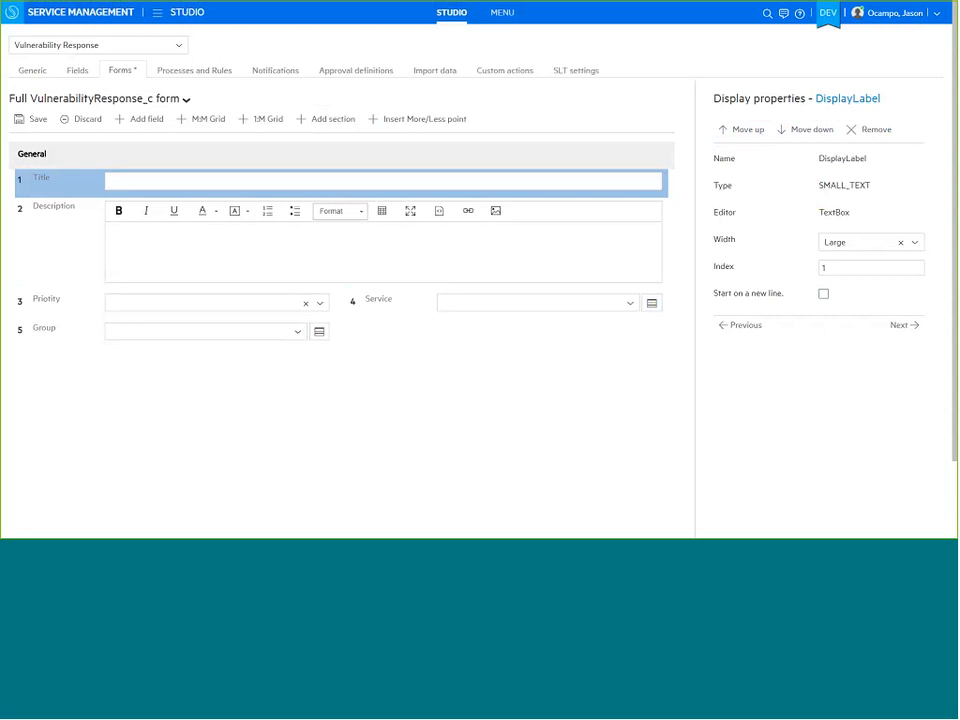
Save the Full form layout and switch to the New VulnerabilityResponse_c form
{"action": "left_click", "coordinate": [36, 119]}
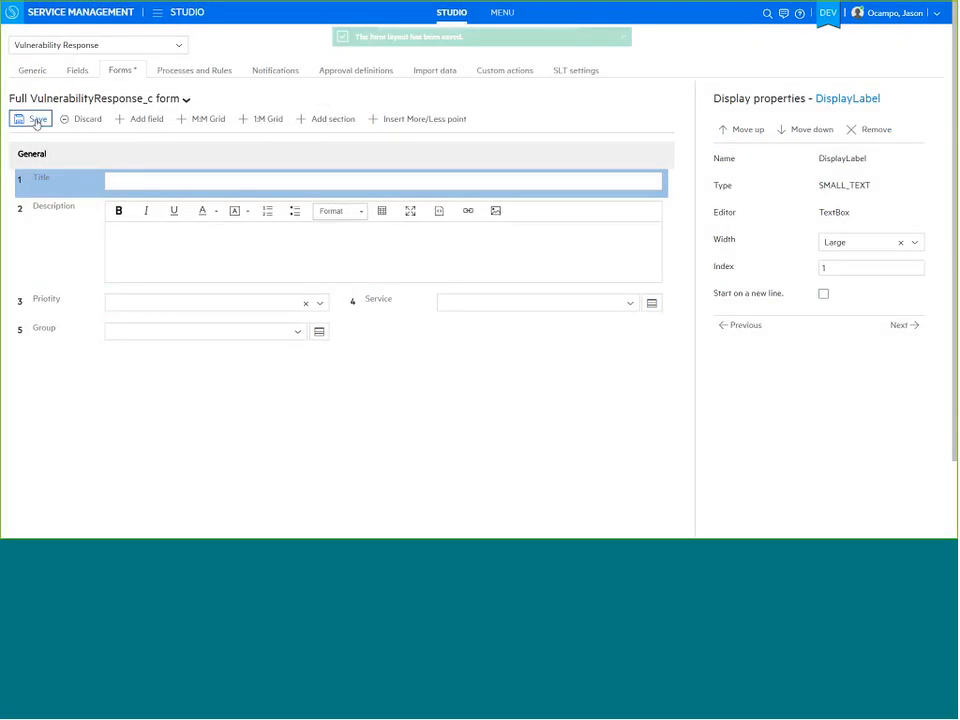
{"action": "left_click", "coordinate": [186, 100]}
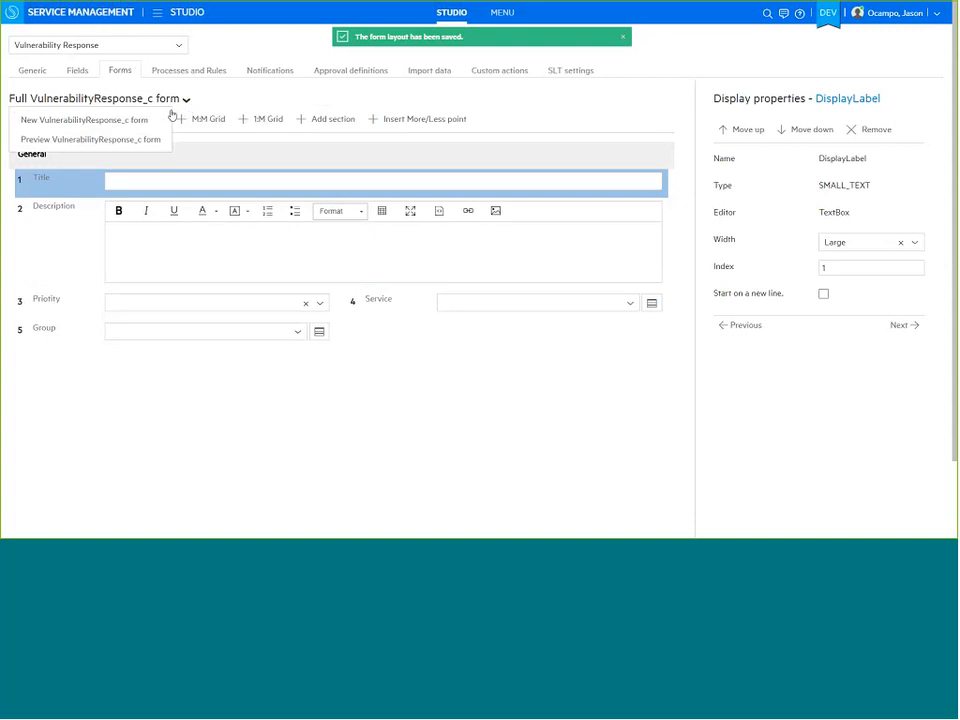
{"action": "left_click", "coordinate": [150, 120]}
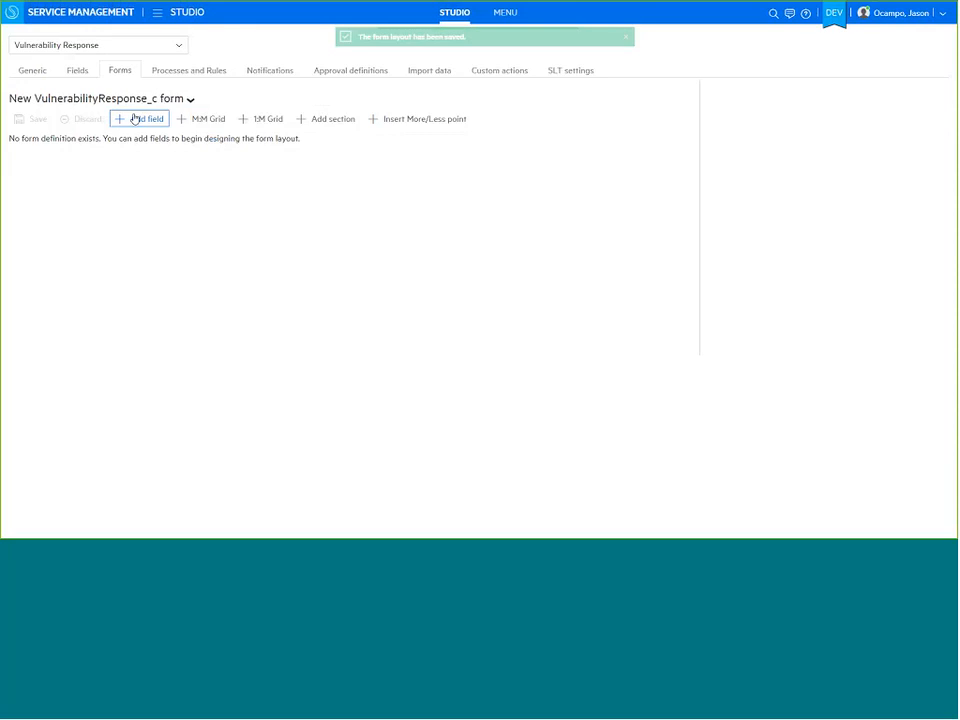
Add the Description and Title fields to a new section of the New VulnerabilityResponse_c form
{"action": "left_click", "coordinate": [135, 119]}
{"action": "left_click", "coordinate": [435, 112]}
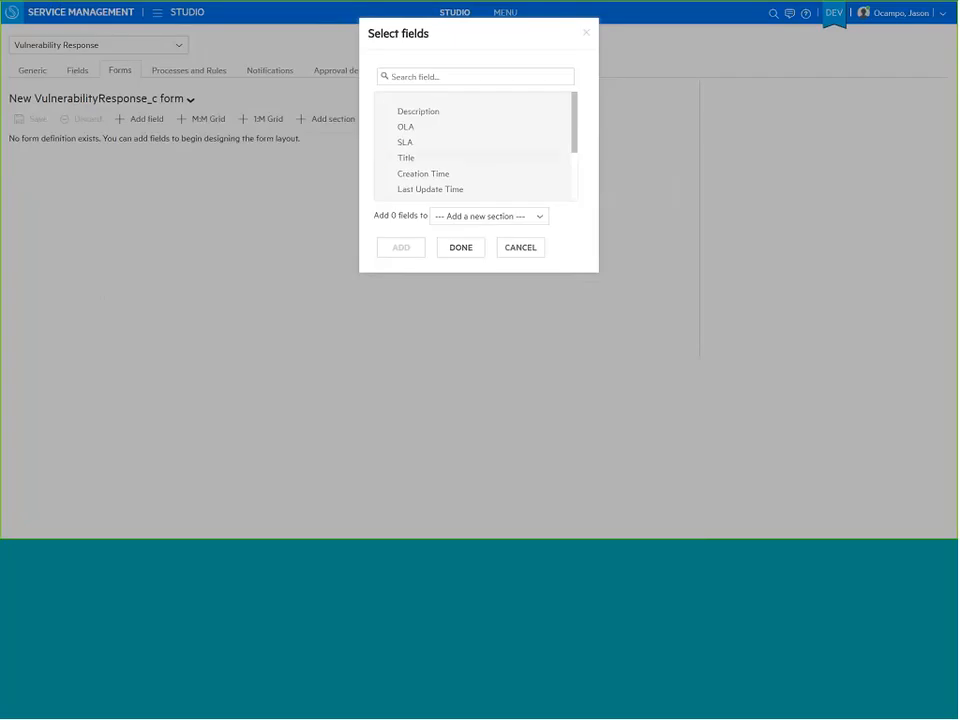
{"action": "left_click", "coordinate": [405, 158]}
{"action": "left_click", "coordinate": [420, 248]}
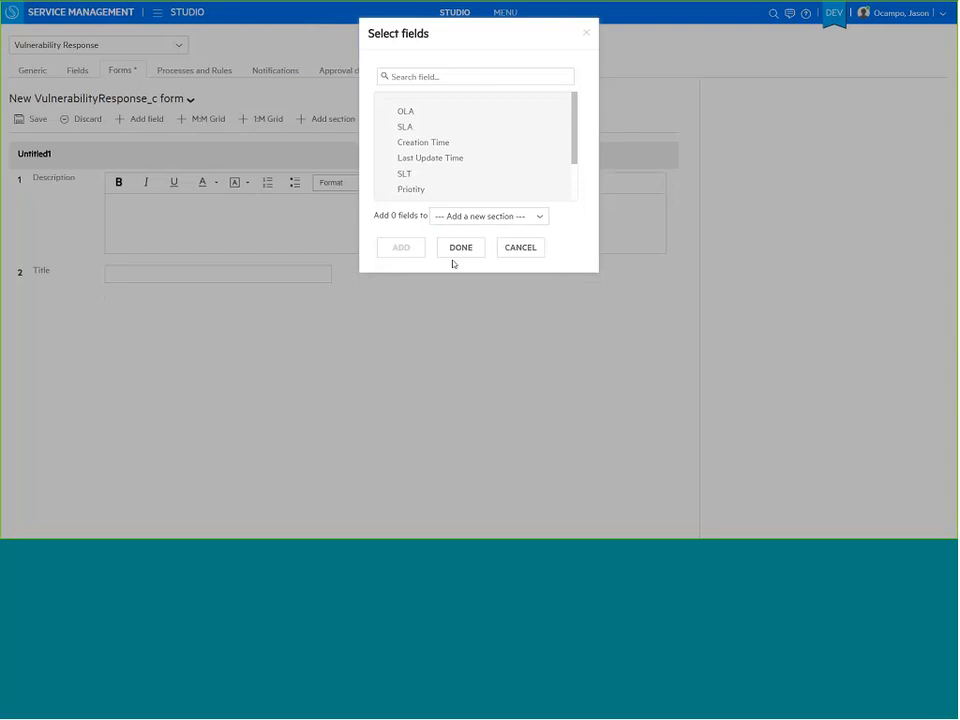
{"action": "left_click", "coordinate": [460, 248]}
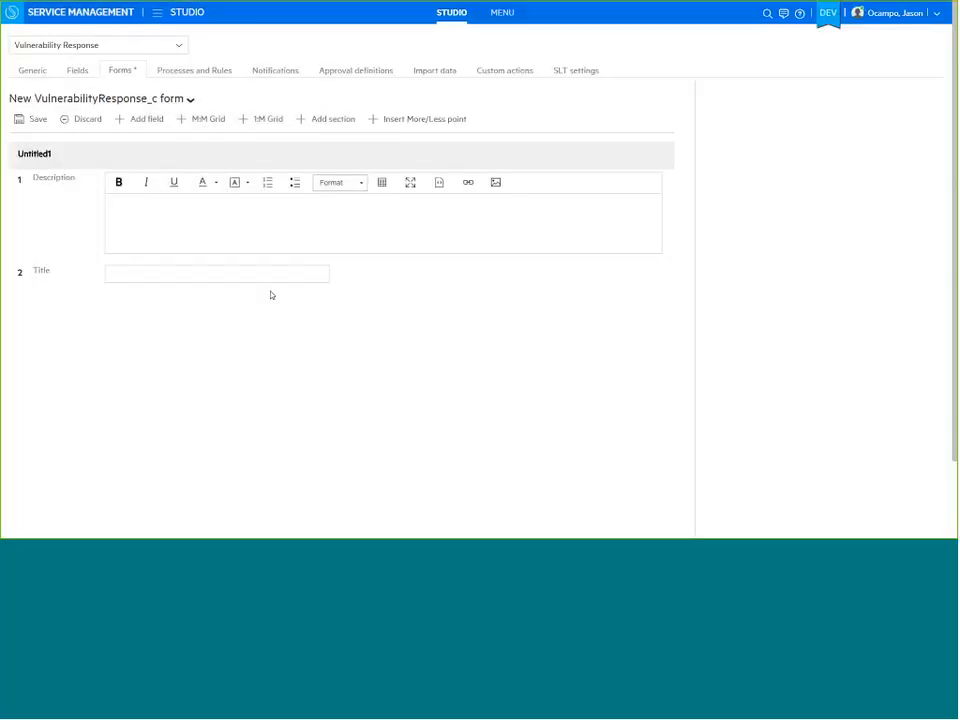
Add the Priotity, Service and Group fields to the Untitled1 section of the New form
{"action": "left_click", "coordinate": [300, 278]}
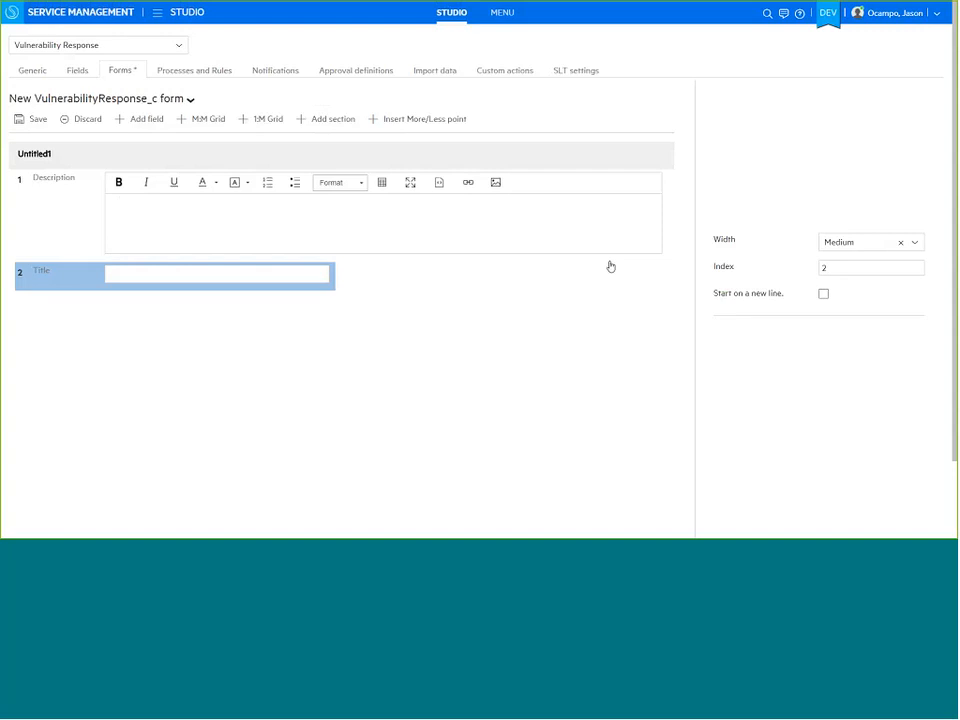
{"action": "left_click", "coordinate": [148, 120]}
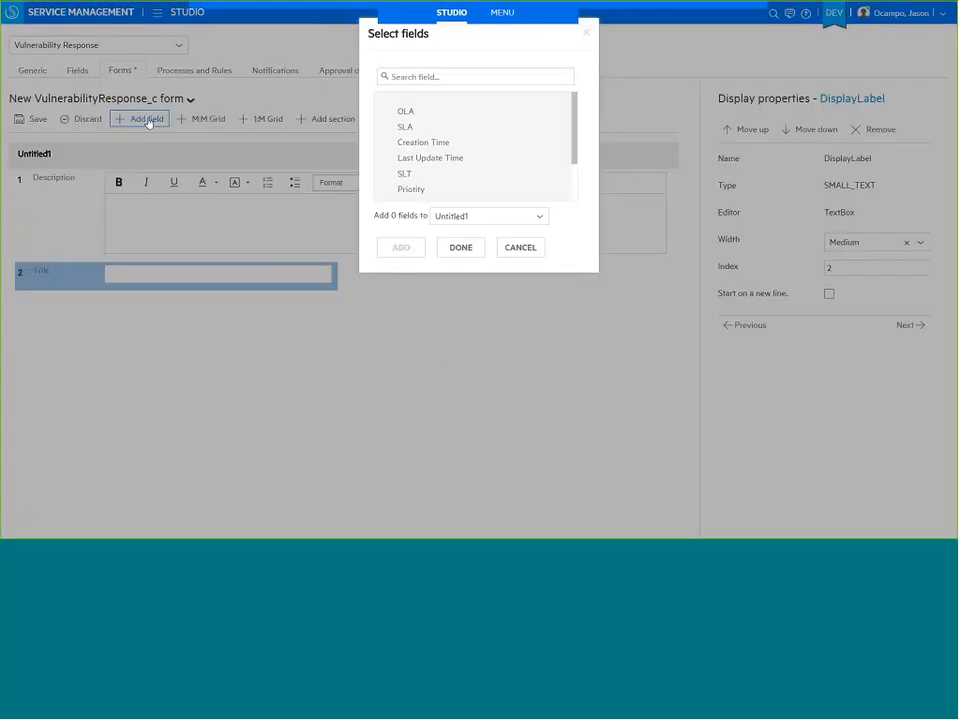
{"action": "left_click", "coordinate": [412, 189]}
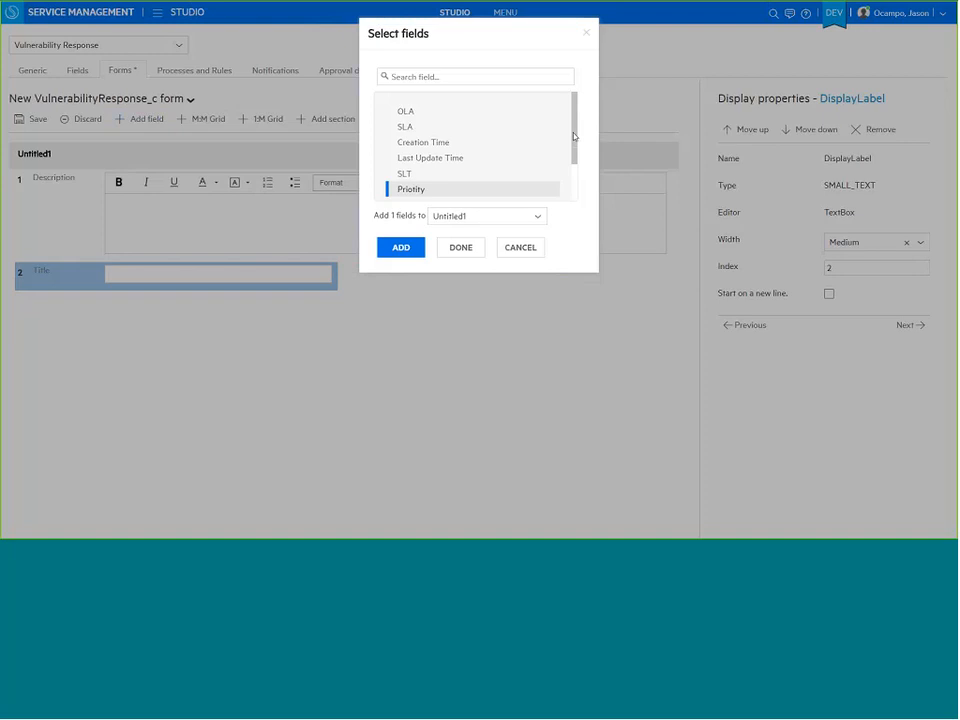
{"action": "left_click_drag", "start_coordinate": [574, 136], "coordinate": [576, 173]}
{"action": "left_click", "coordinate": [411, 152]}
{"action": "left_click", "coordinate": [409, 167]}
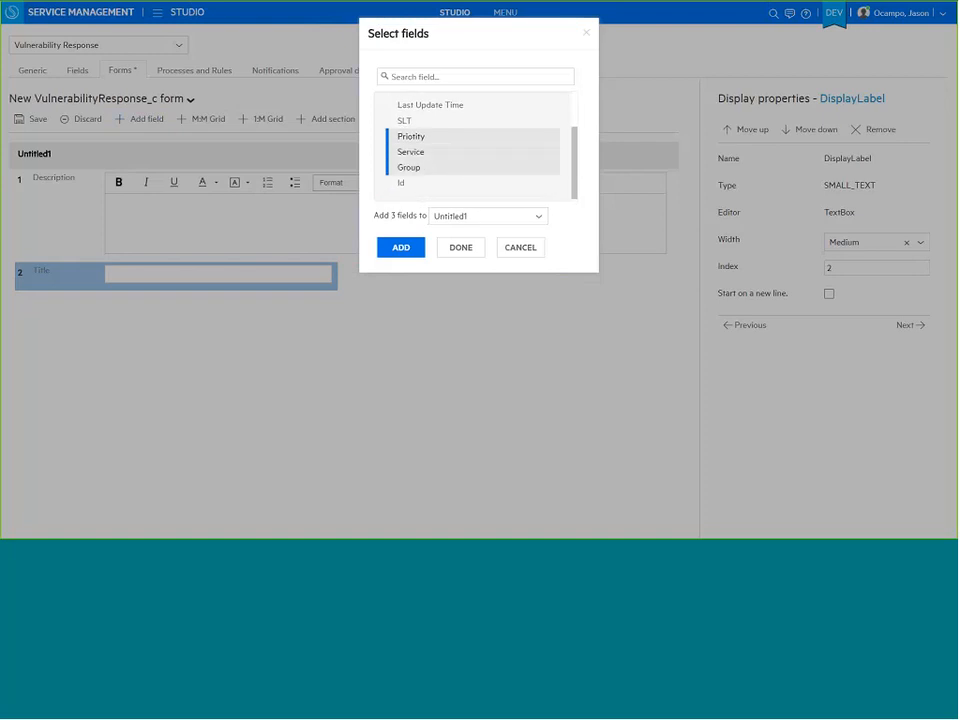
{"action": "left_click", "coordinate": [405, 248]}
{"action": "left_click", "coordinate": [458, 250]}
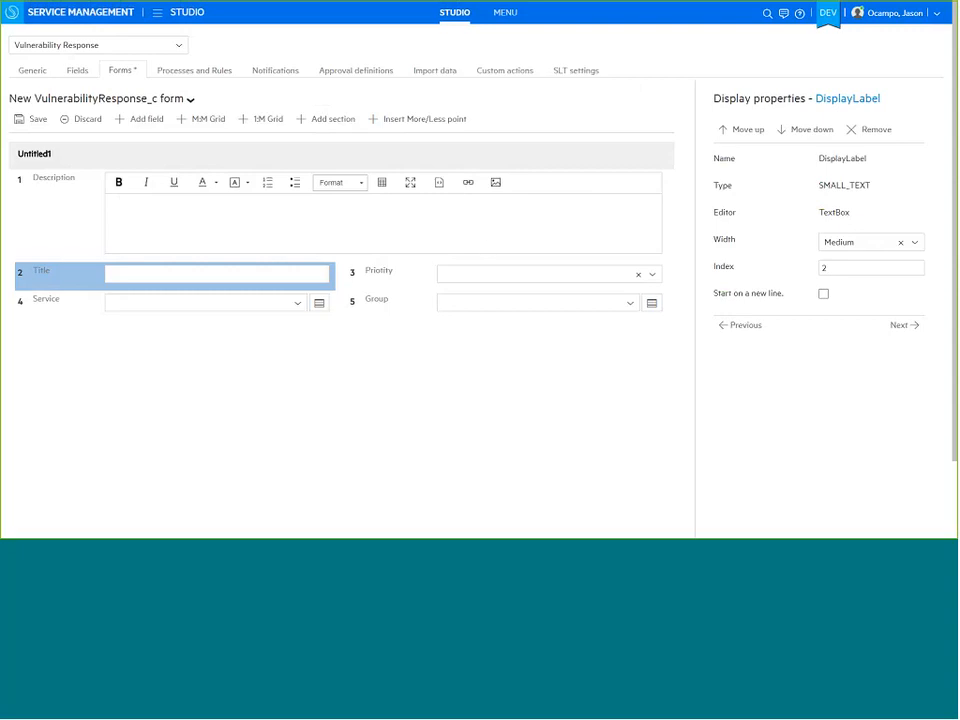
Place the Title field above Description at Large width, then try to save the New form and check the error details
{"action": "left_click", "coordinate": [744, 129]}
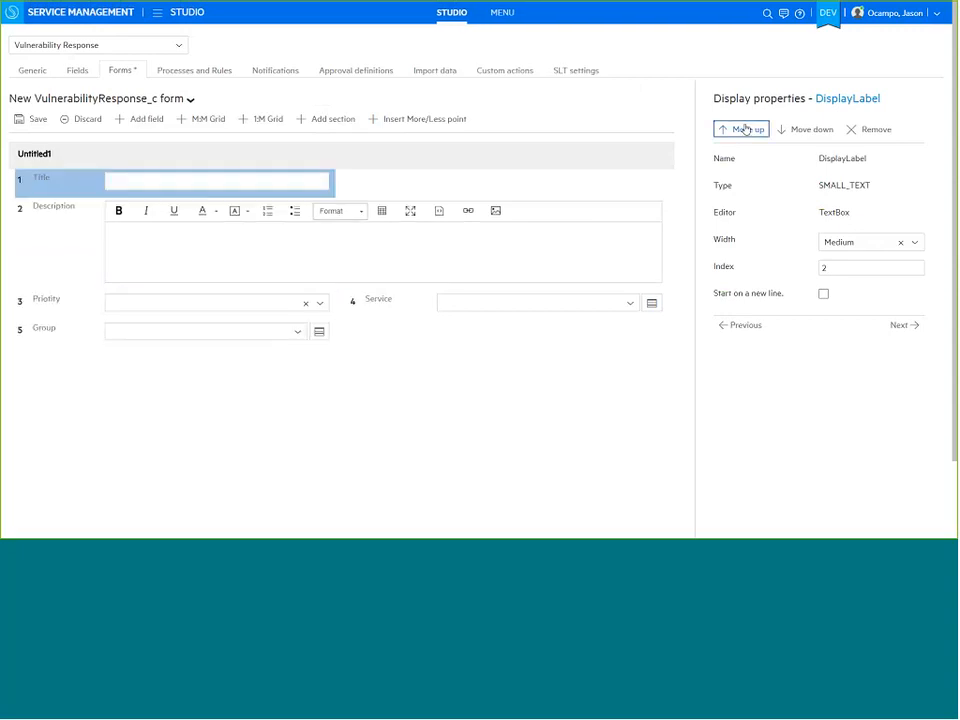
{"action": "left_click", "coordinate": [842, 242]}
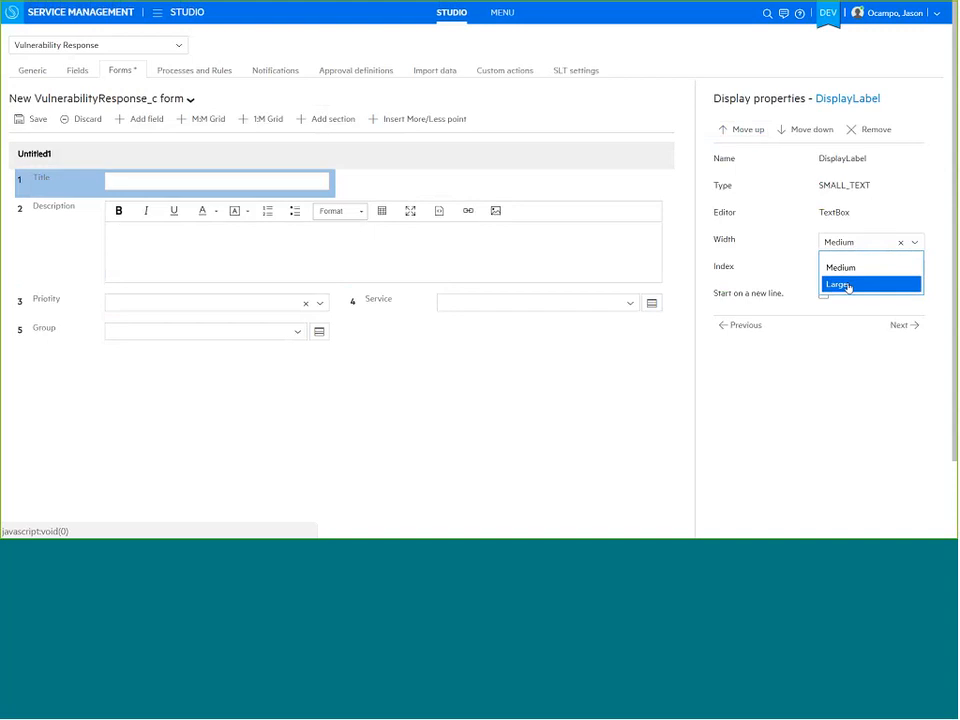
{"action": "left_click", "coordinate": [846, 286]}
{"action": "key", "text": "ctrl+s"}
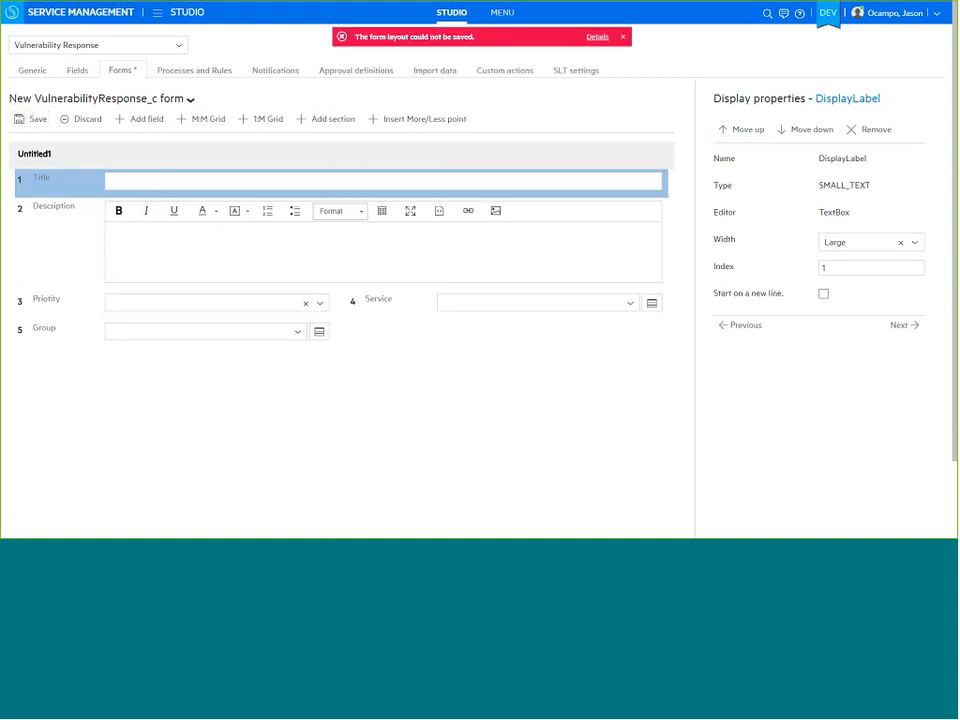
{"action": "left_click", "coordinate": [597, 36]}
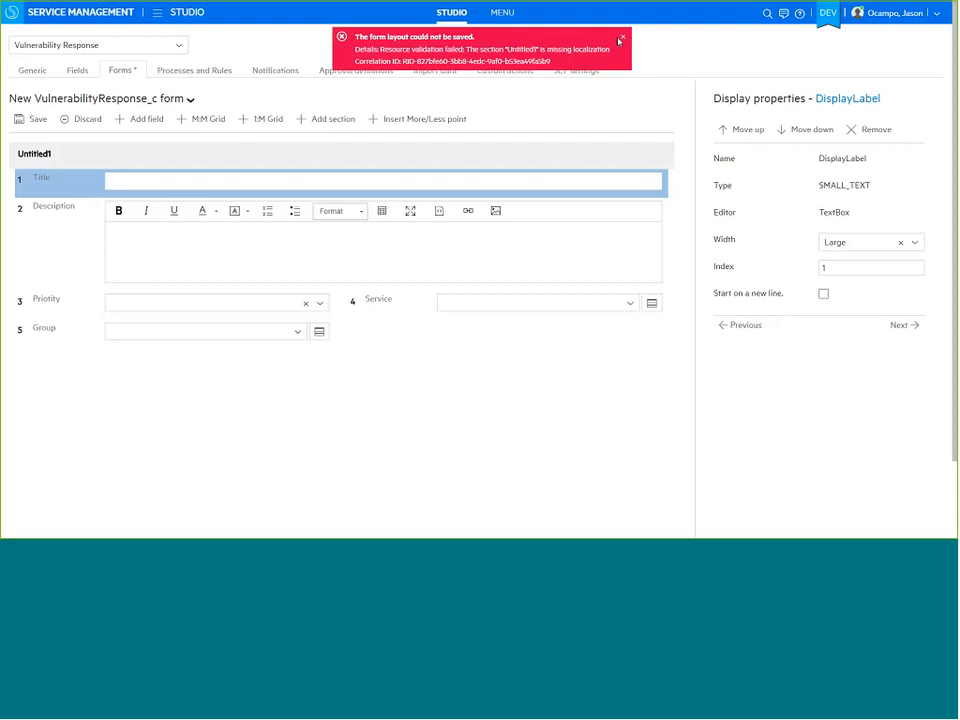
{"action": "left_click", "coordinate": [621, 38]}
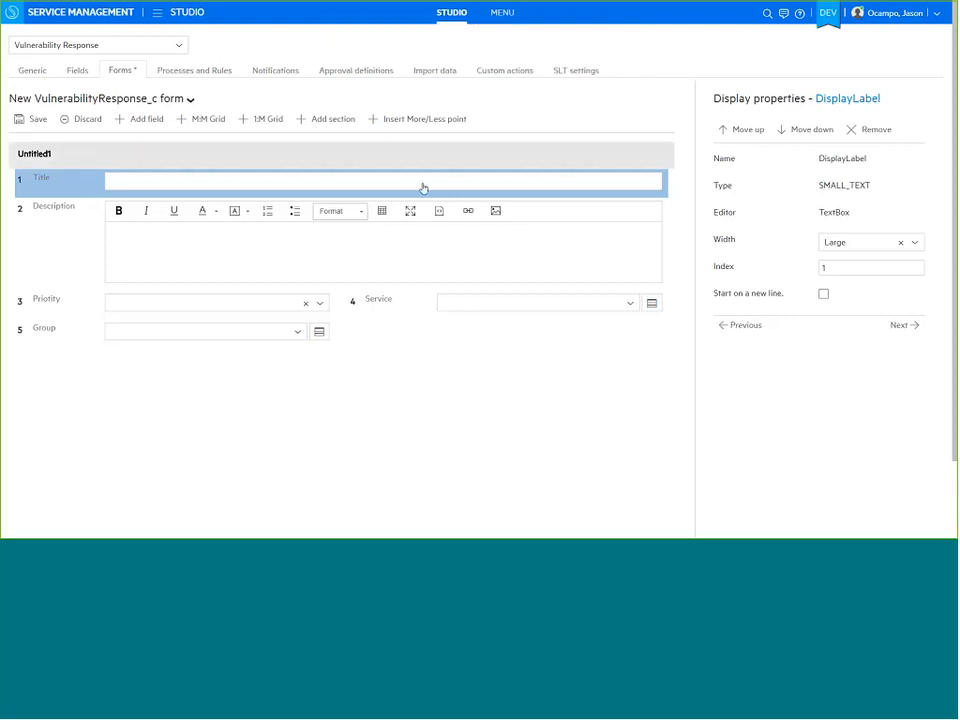
Set the Untitled1 section's header to General and try to save the New form again
{"action": "left_click", "coordinate": [440, 154]}
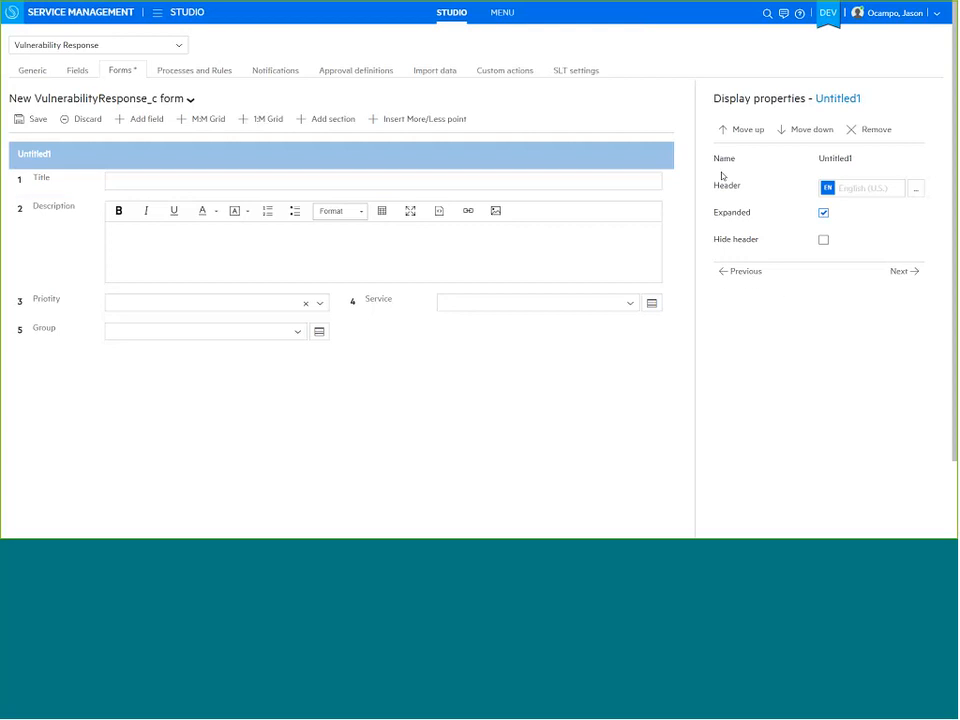
{"action": "left_click", "coordinate": [868, 188]}
{"action": "type", "text": "General"}
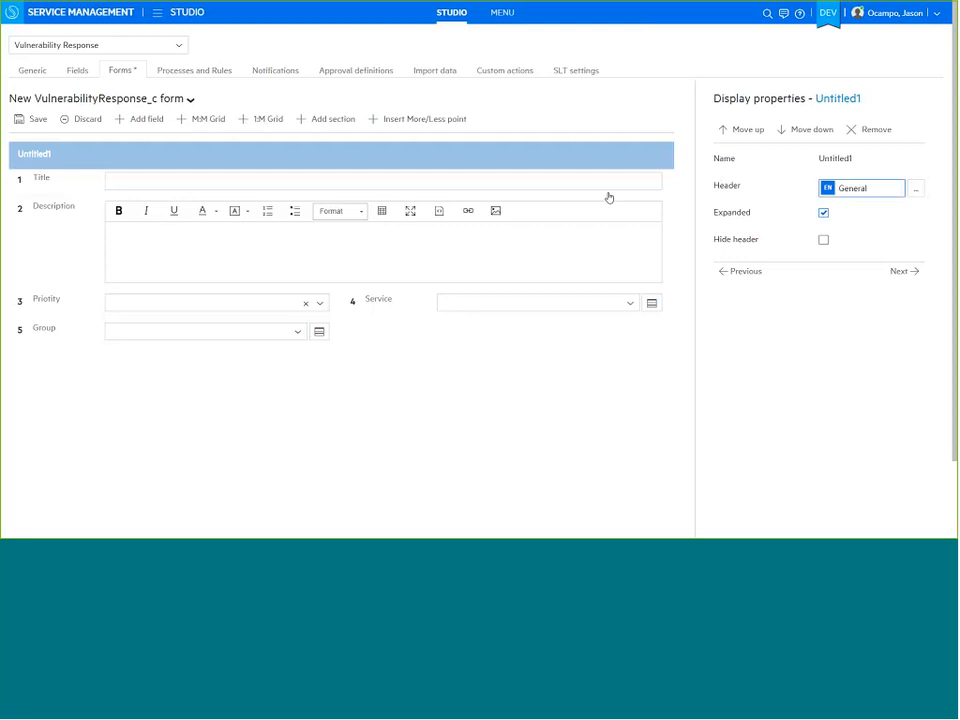
{"action": "left_click", "coordinate": [37, 119]}
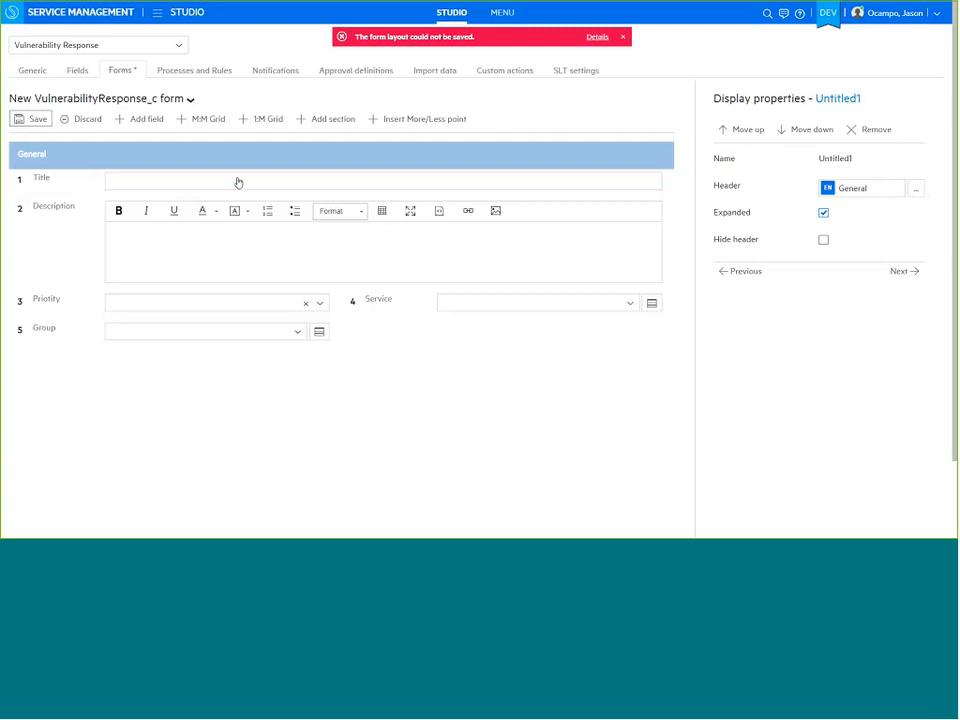
Check the save error's details and discard all changes to the New VulnerabilityResponse_c form
{"action": "left_click", "coordinate": [594, 36]}
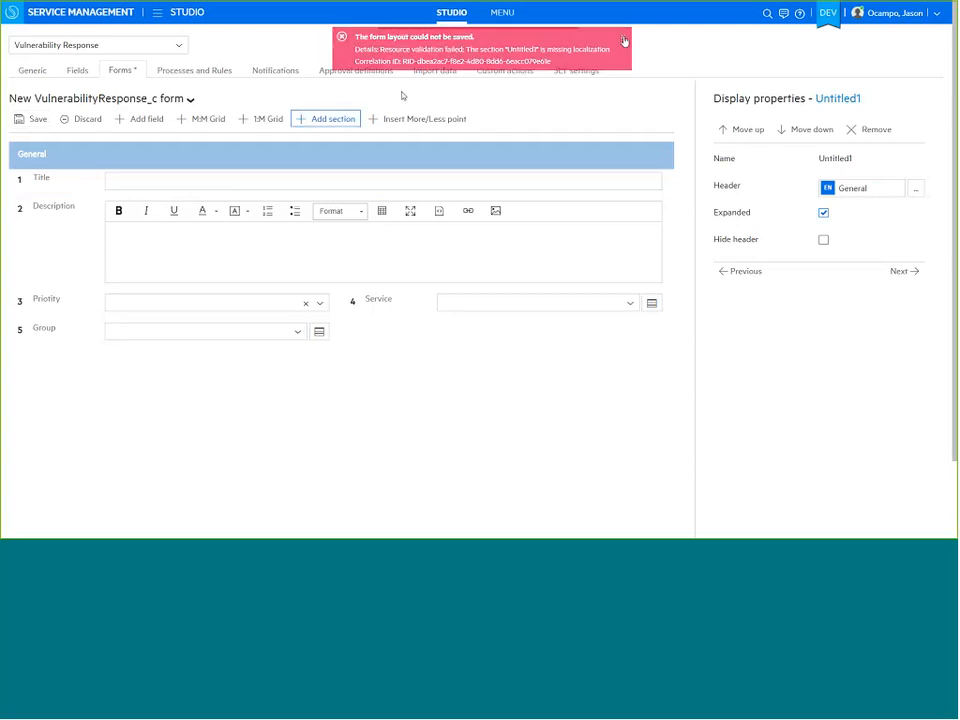
{"action": "left_click", "coordinate": [102, 120]}
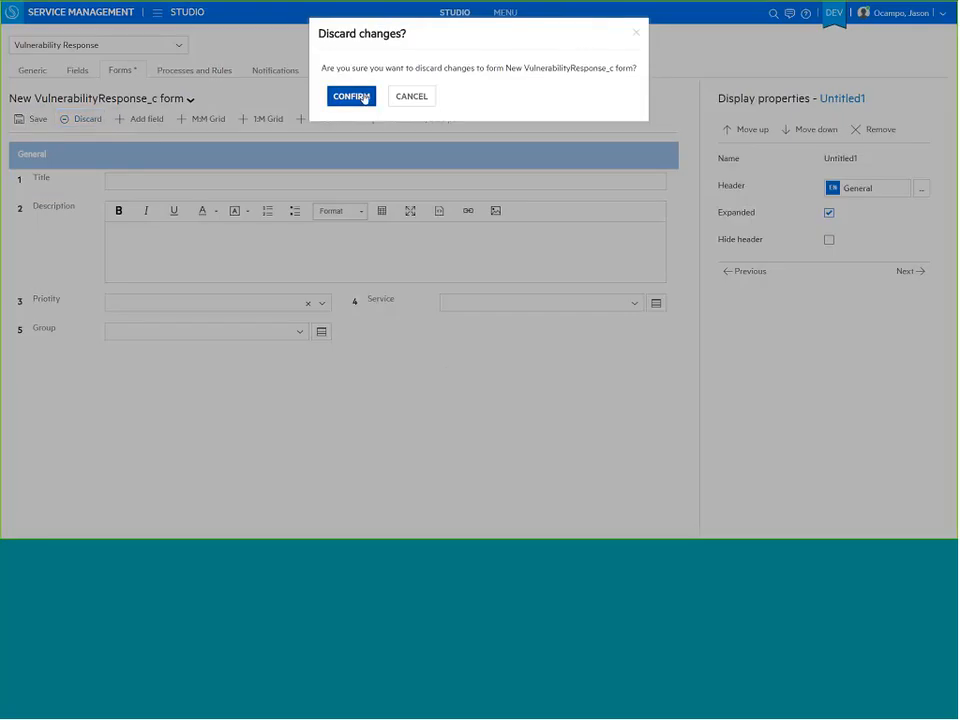
{"action": "left_click", "coordinate": [355, 95]}
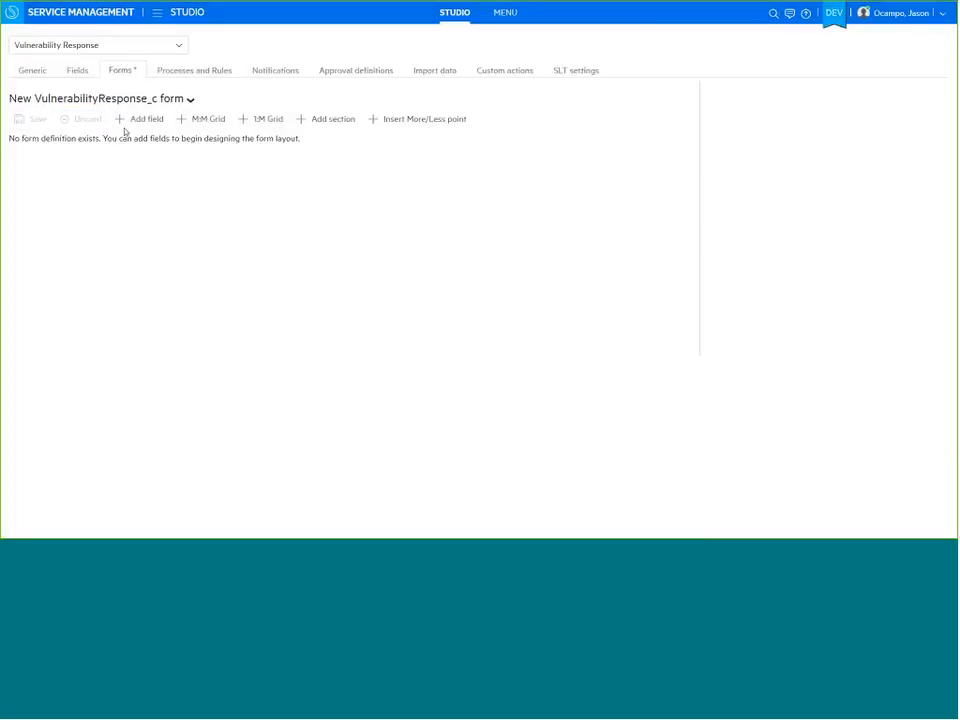
Add the Description, Title, Priotity, Service and Group fields to a new section of the New VulnerabilityResponse_c form
{"action": "left_click", "coordinate": [132, 120]}
{"action": "left_click", "coordinate": [412, 159]}
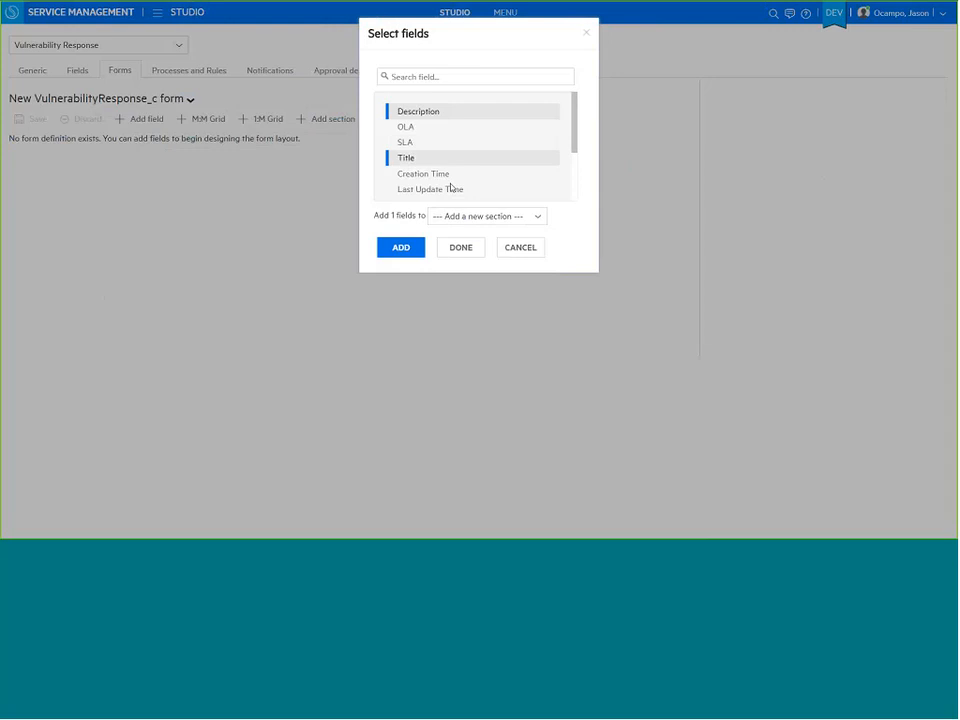
{"action": "scroll", "coordinate": [451, 187], "scroll_direction": "down", "scroll_amount": 2}
{"action": "left_click", "coordinate": [424, 147]}
{"action": "left_click", "coordinate": [422, 162]}
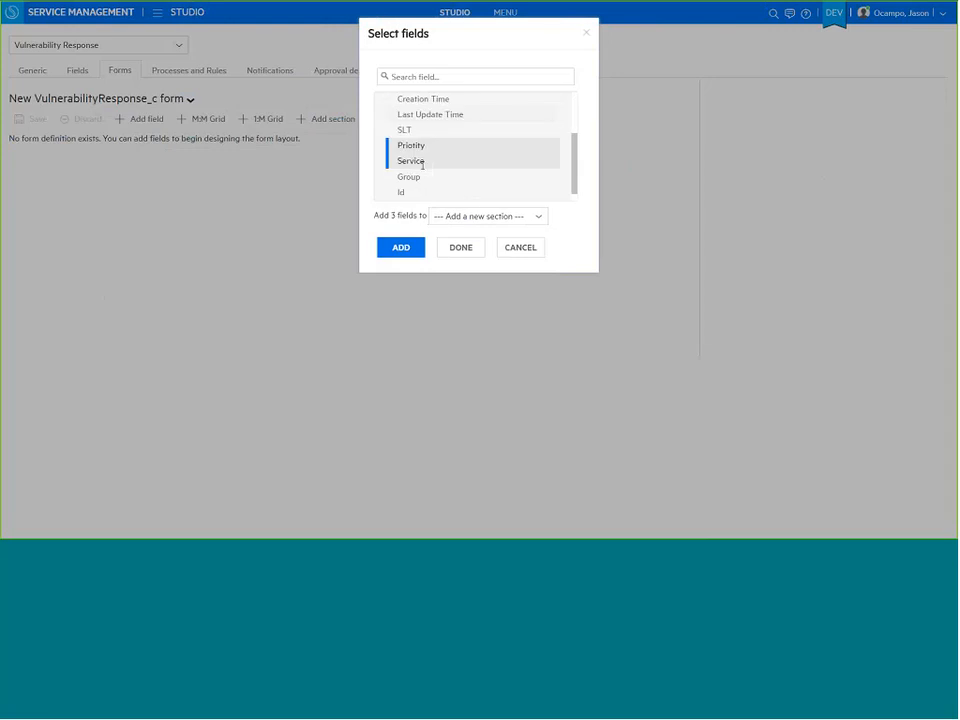
{"action": "left_click", "coordinate": [403, 247]}
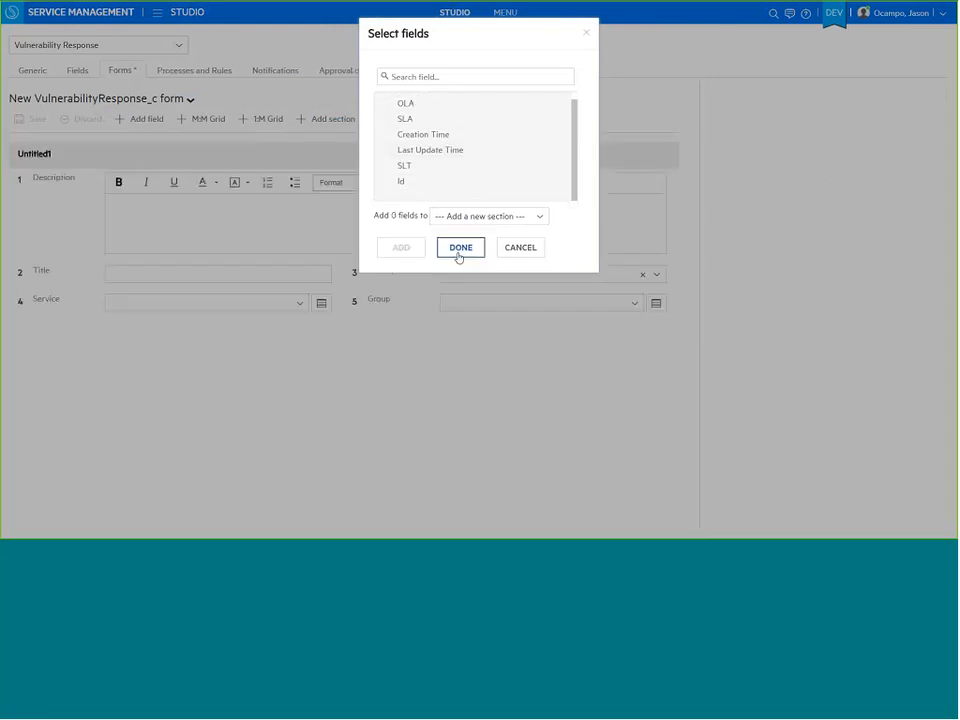
{"action": "left_click", "coordinate": [458, 248]}
Set the header of the New form's Untitled1 section to General
{"action": "left_click", "coordinate": [428, 160]}
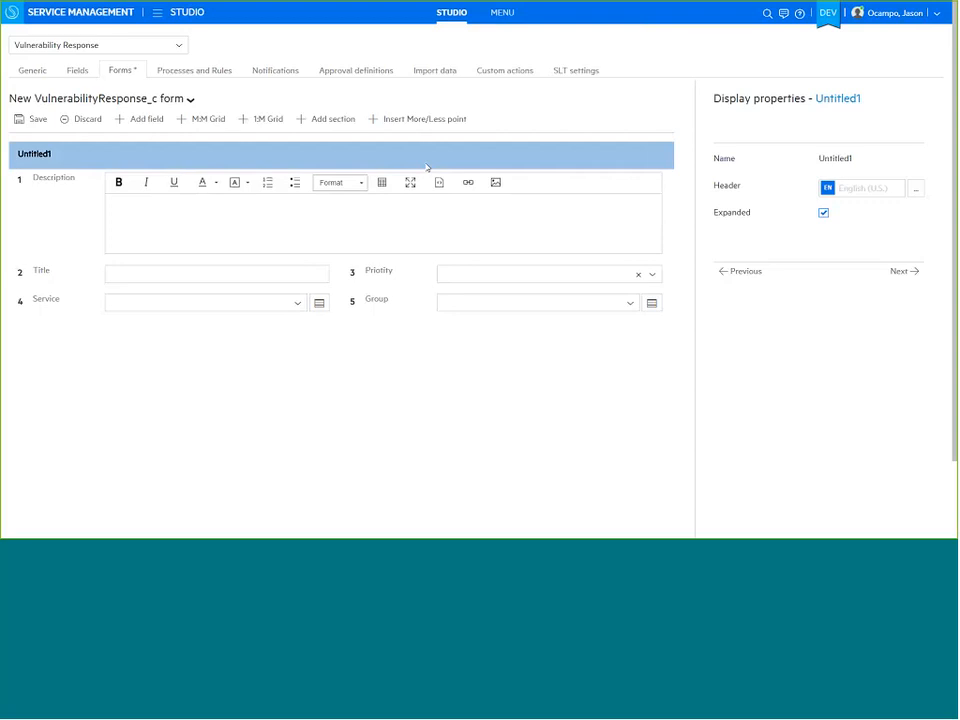
{"action": "left_click", "coordinate": [847, 187]}
{"action": "type", "text": "Gener"}
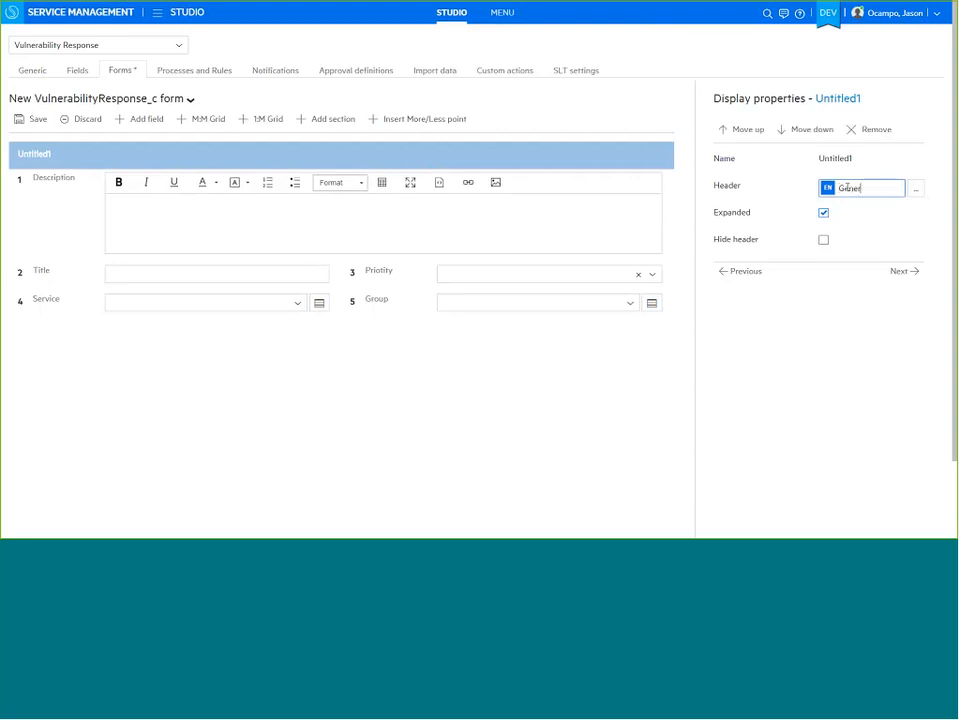
{"action": "type", "text": "al"}
Move the Title field above Description with Large width and save the New form layout
{"action": "left_click", "coordinate": [60, 272]}
{"action": "left_click", "coordinate": [748, 130]}
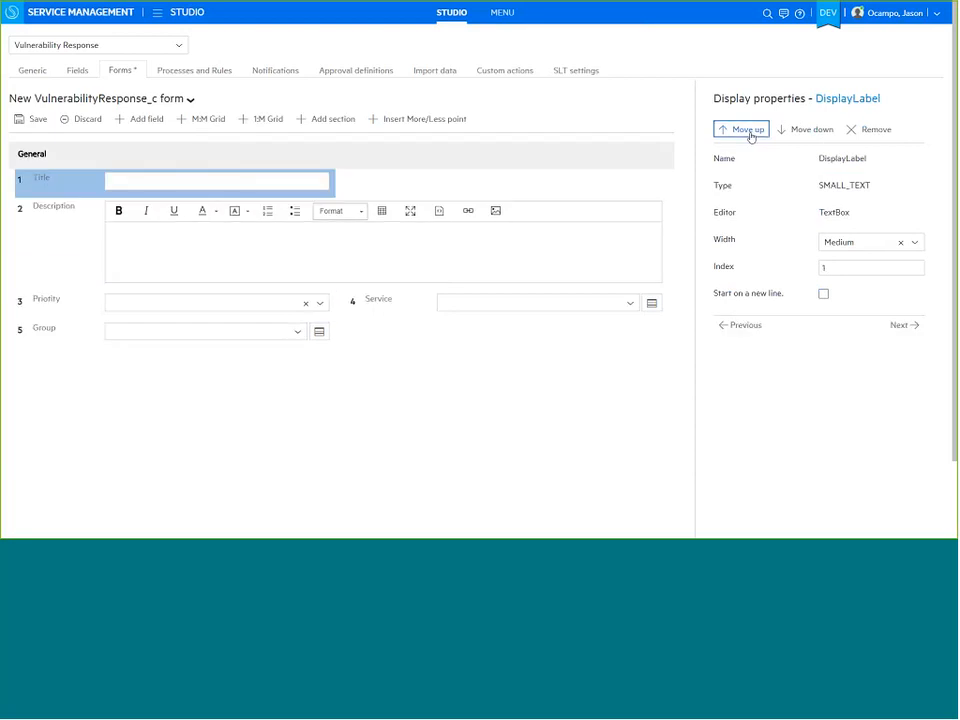
{"action": "left_click", "coordinate": [860, 242]}
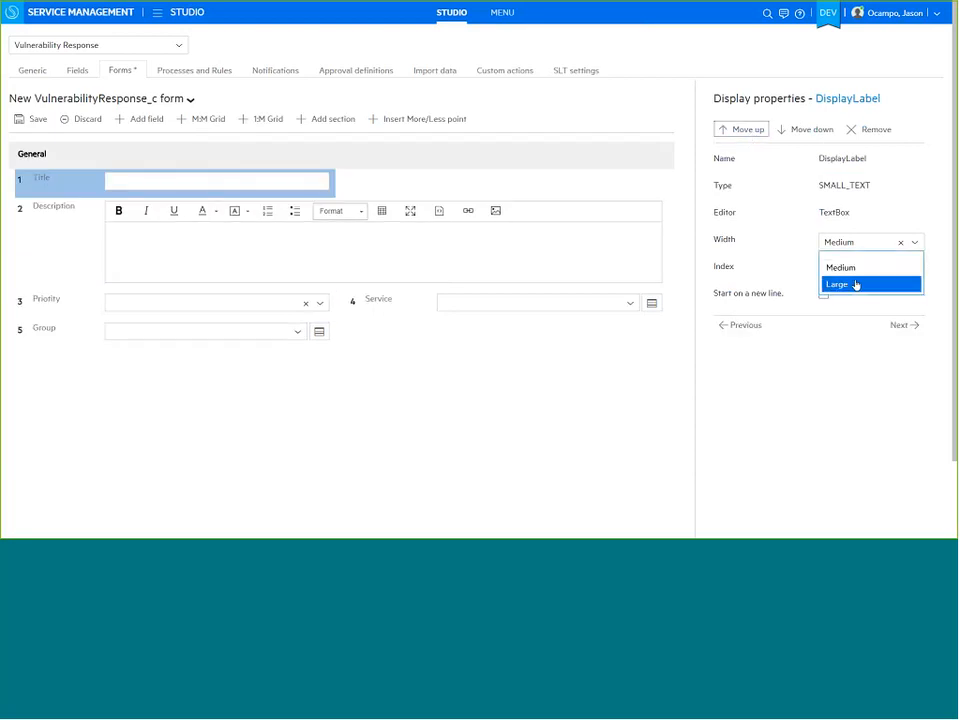
{"action": "left_click", "coordinate": [855, 285]}
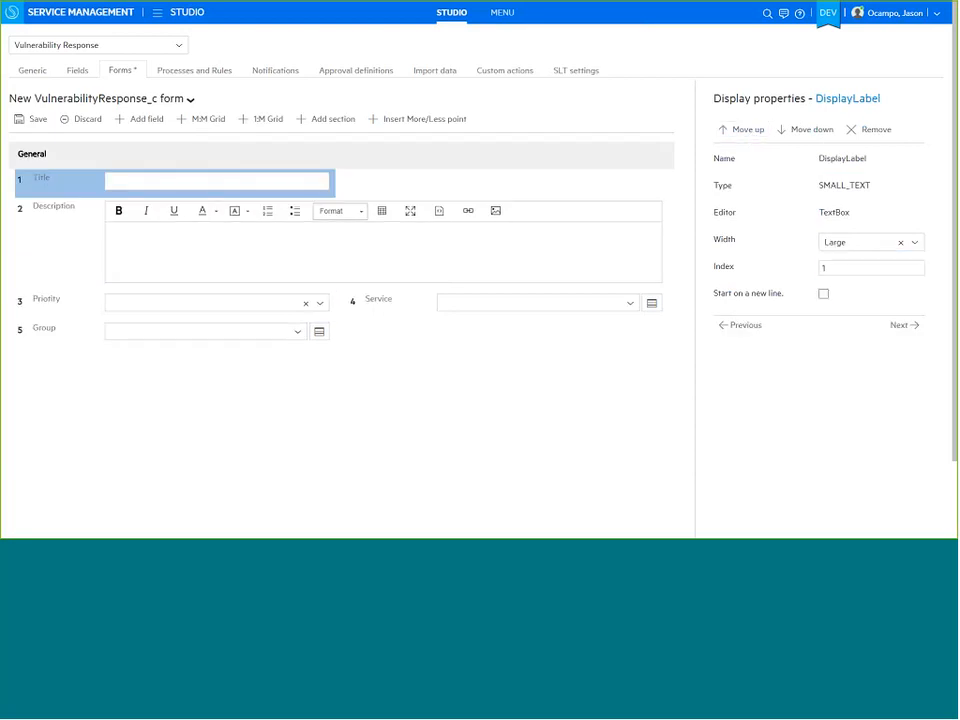
{"action": "left_click", "coordinate": [24, 122]}
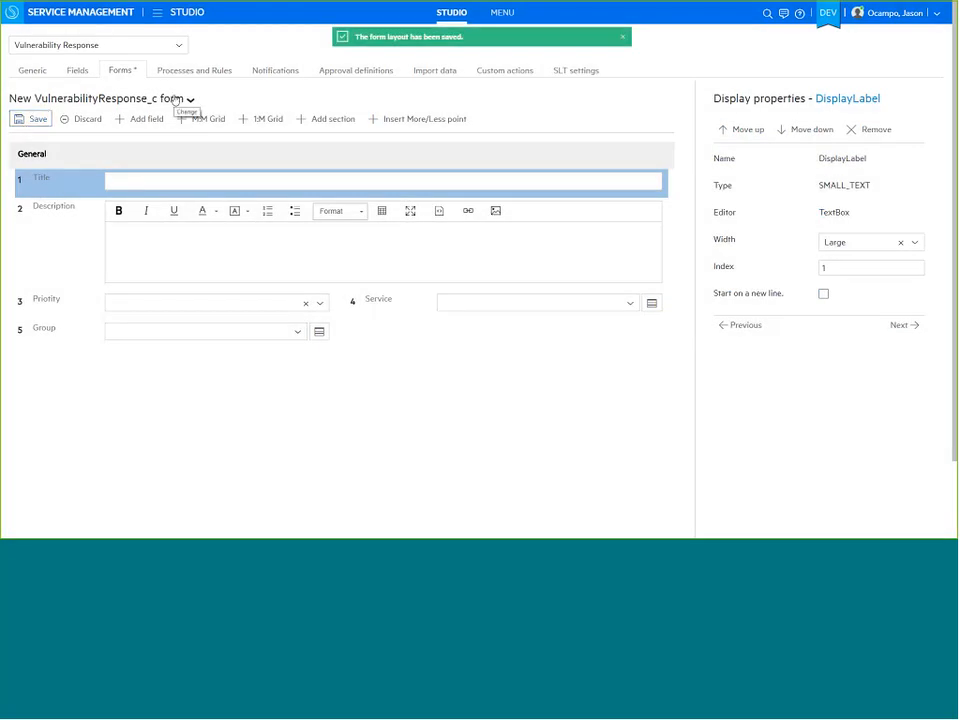
Add the Description and Title fields to a new section of the Preview VulnerabilityResponse_c form
{"action": "left_click", "coordinate": [190, 100]}
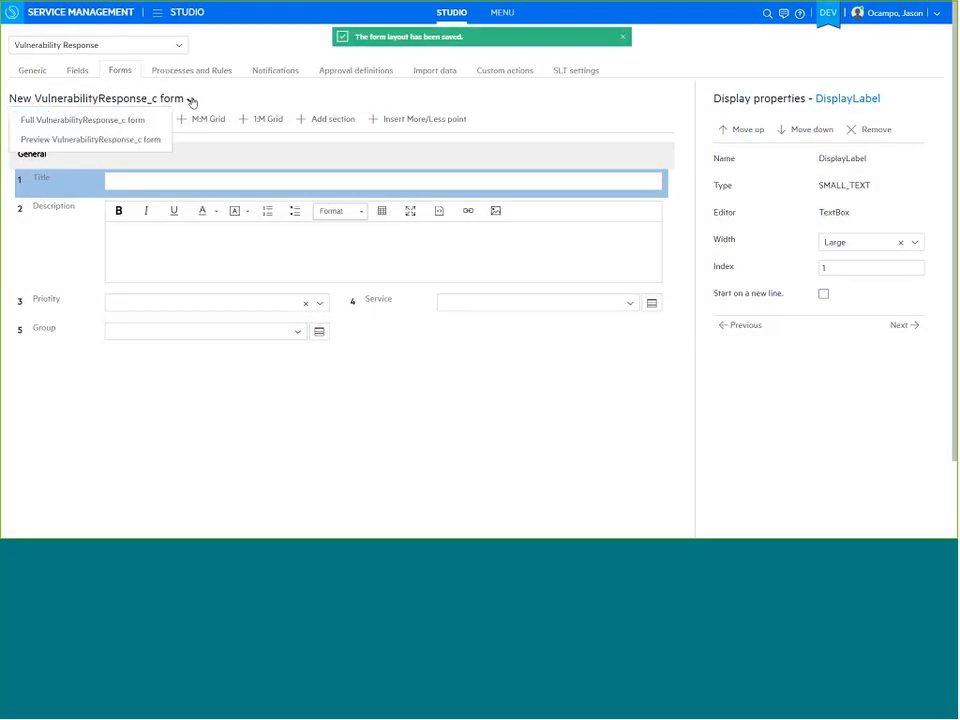
{"action": "left_click", "coordinate": [127, 140]}
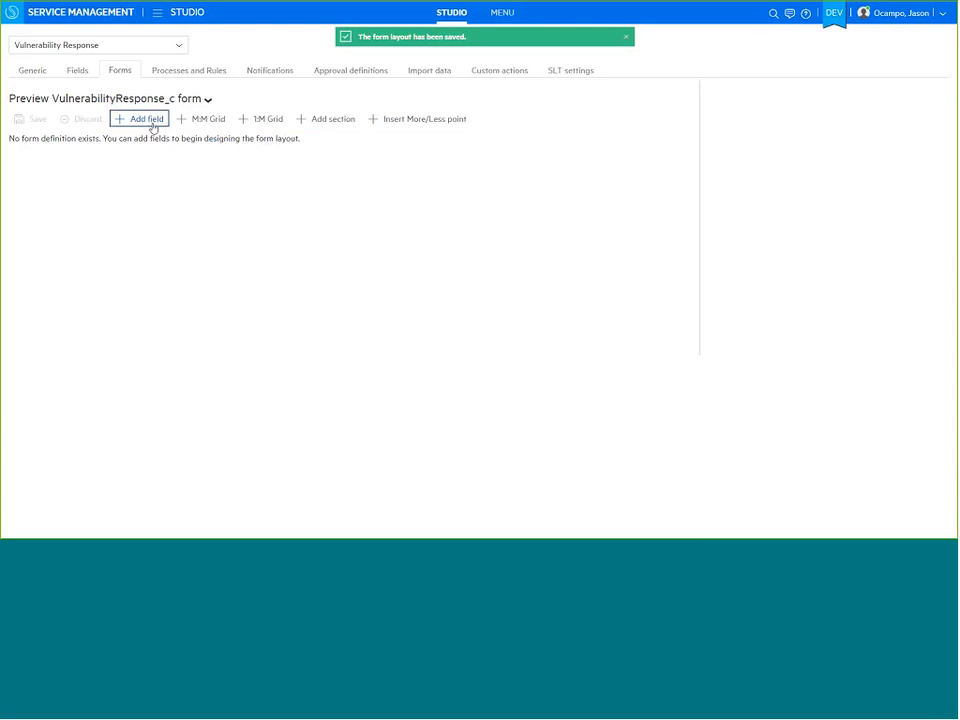
{"action": "left_click", "coordinate": [146, 119]}
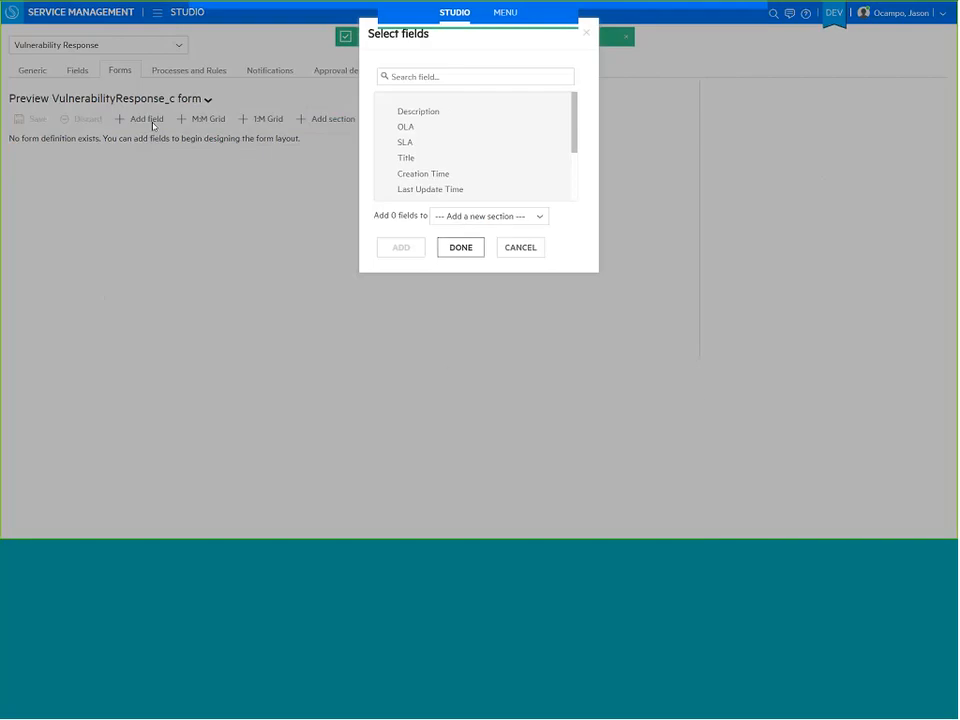
{"action": "left_click", "coordinate": [436, 112]}
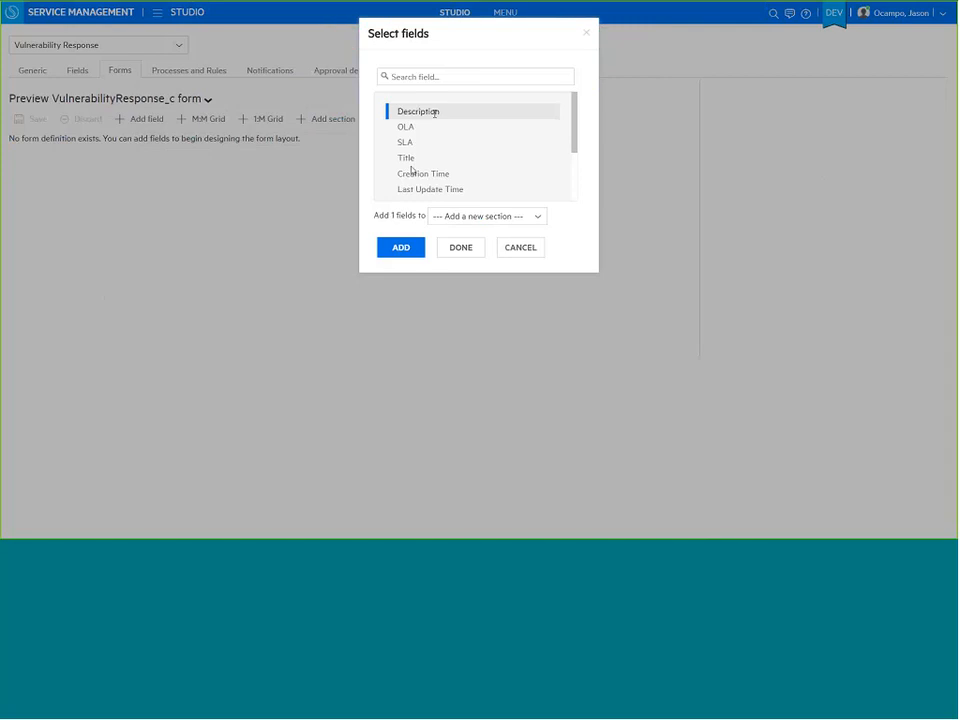
{"action": "left_click", "coordinate": [408, 158]}
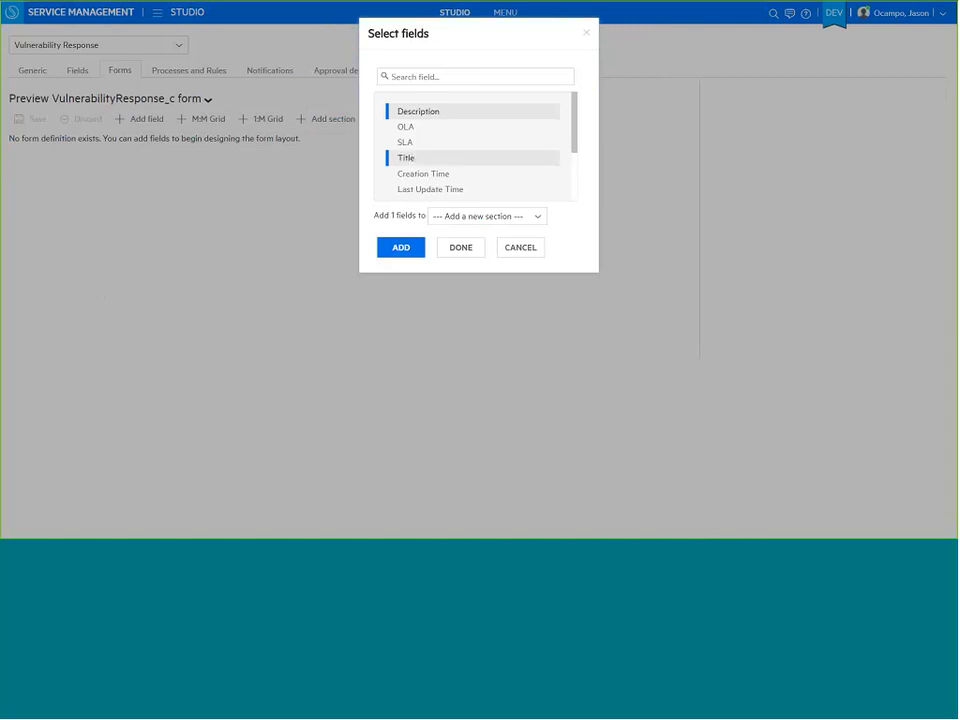
{"action": "left_click", "coordinate": [403, 250]}
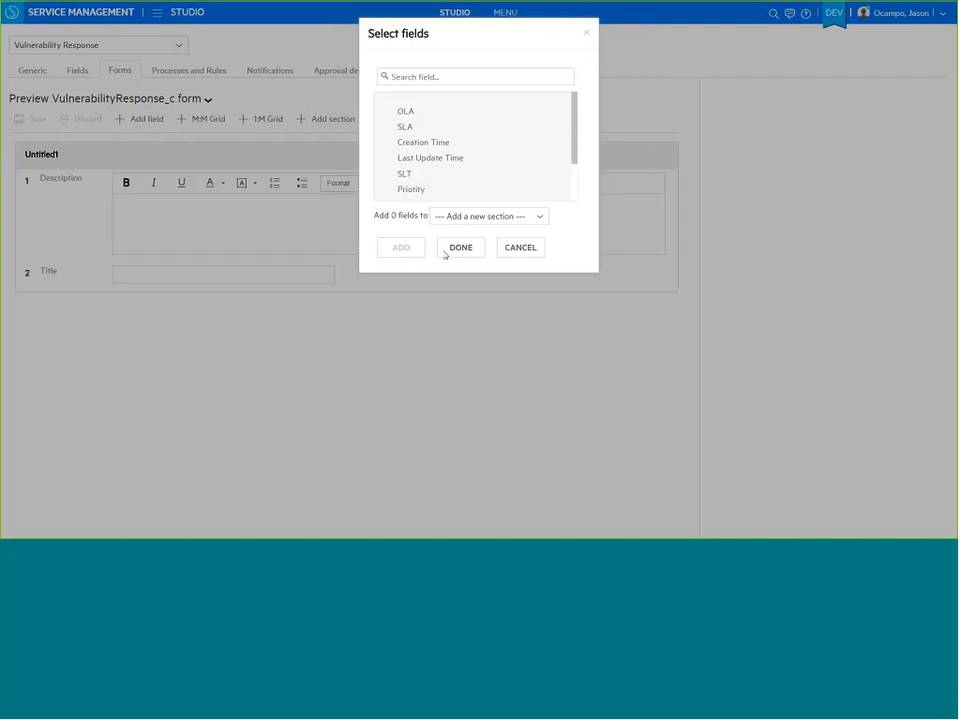
{"action": "left_click", "coordinate": [458, 248]}
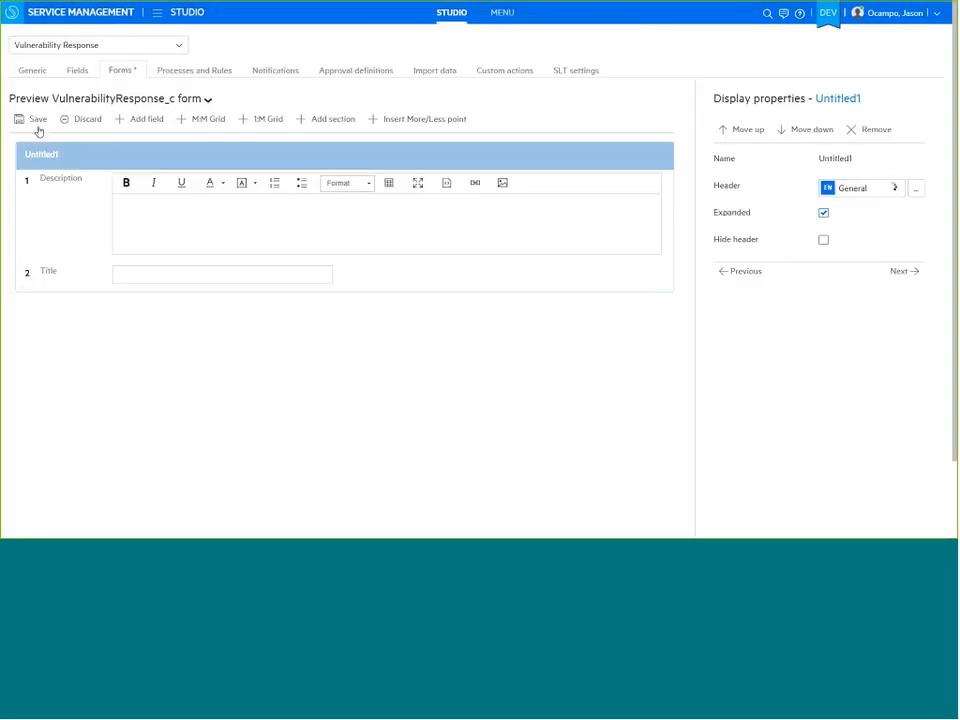
Give the Preview form's Untitled1 section the header General, checking the save error's details, and save the form layout
{"action": "left_click", "coordinate": [29, 122]}
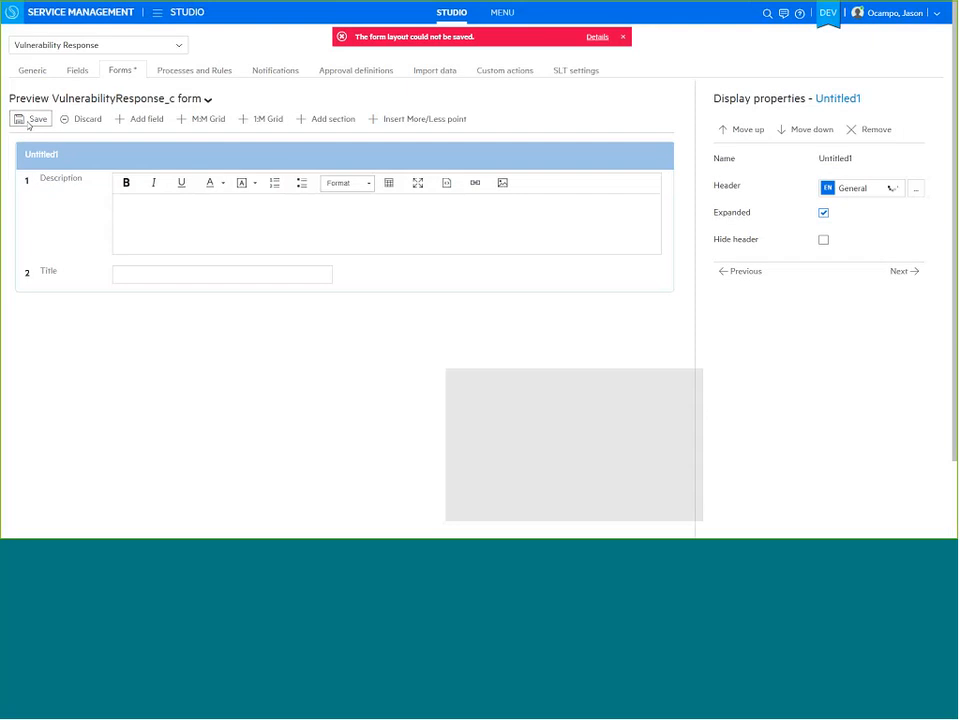
{"action": "left_click", "coordinate": [598, 38]}
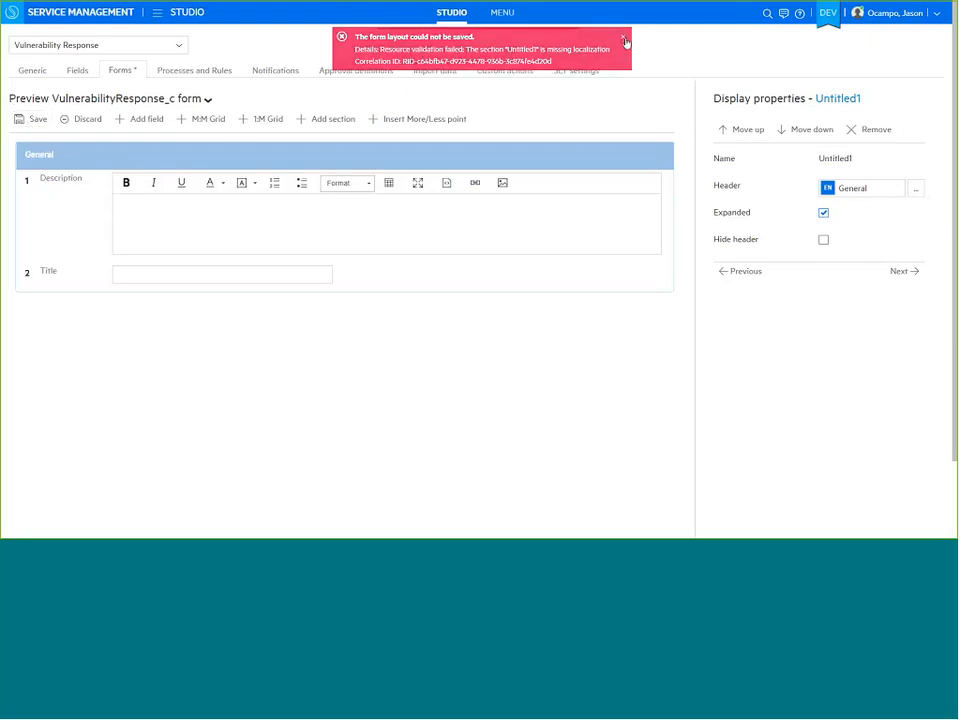
{"action": "left_click", "coordinate": [622, 37]}
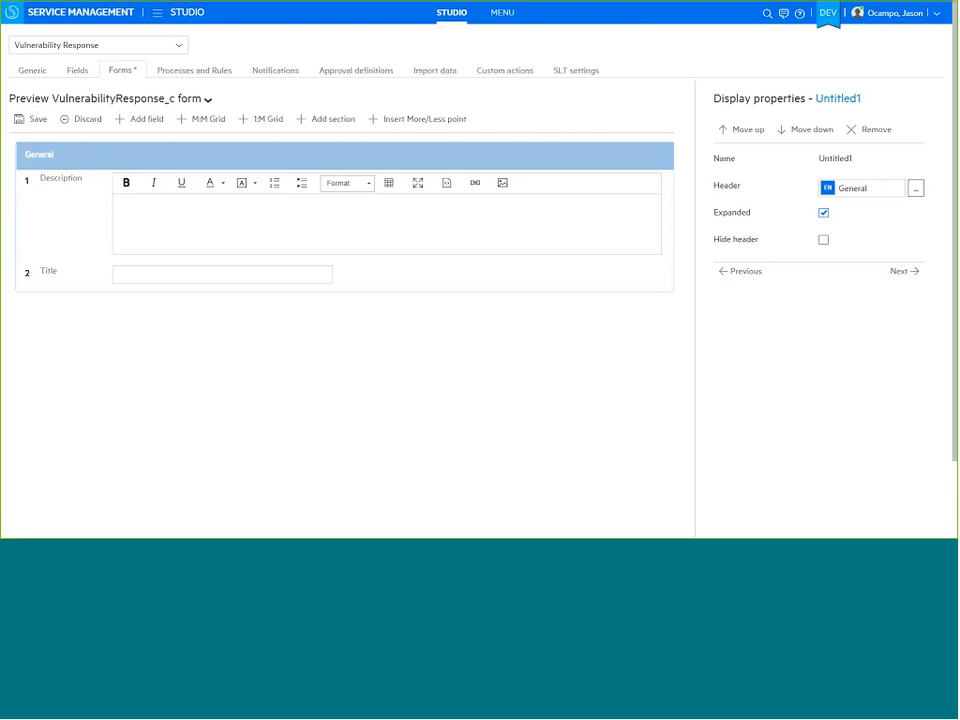
{"action": "left_click", "coordinate": [33, 120]}
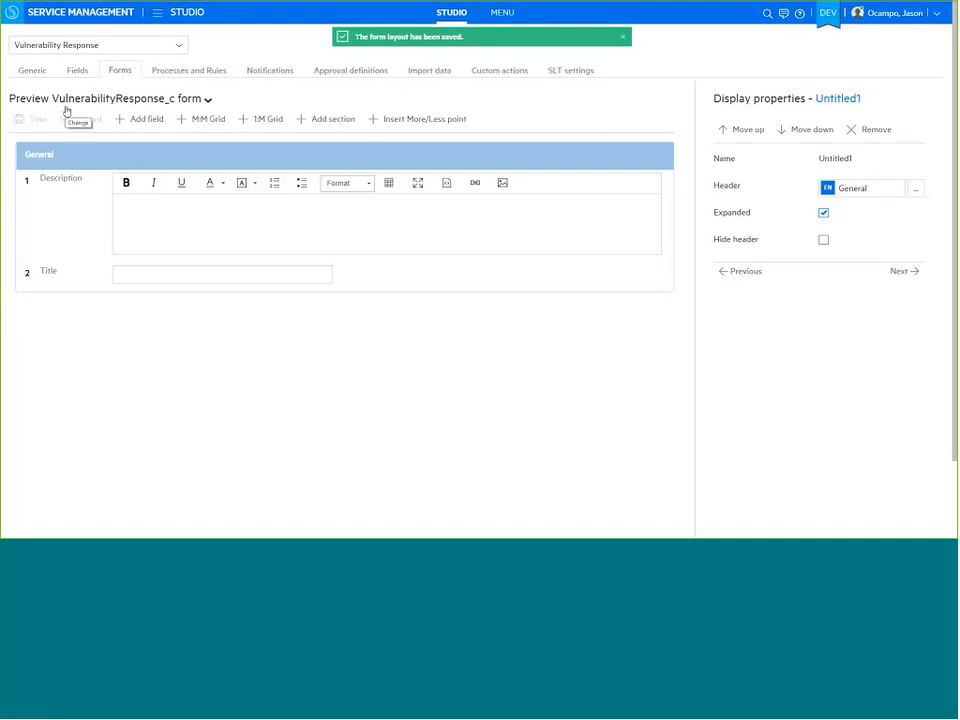
Start a new workflow for the Vulnerability Response record type with process Id and label Normal
{"action": "left_click", "coordinate": [193, 71]}
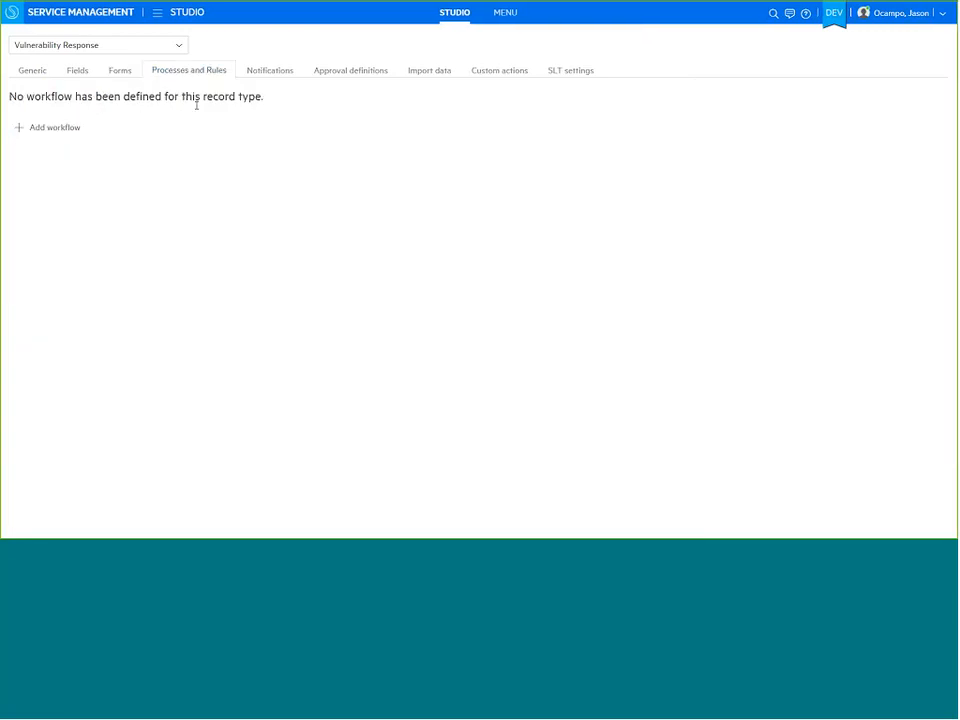
{"action": "left_click", "coordinate": [60, 128]}
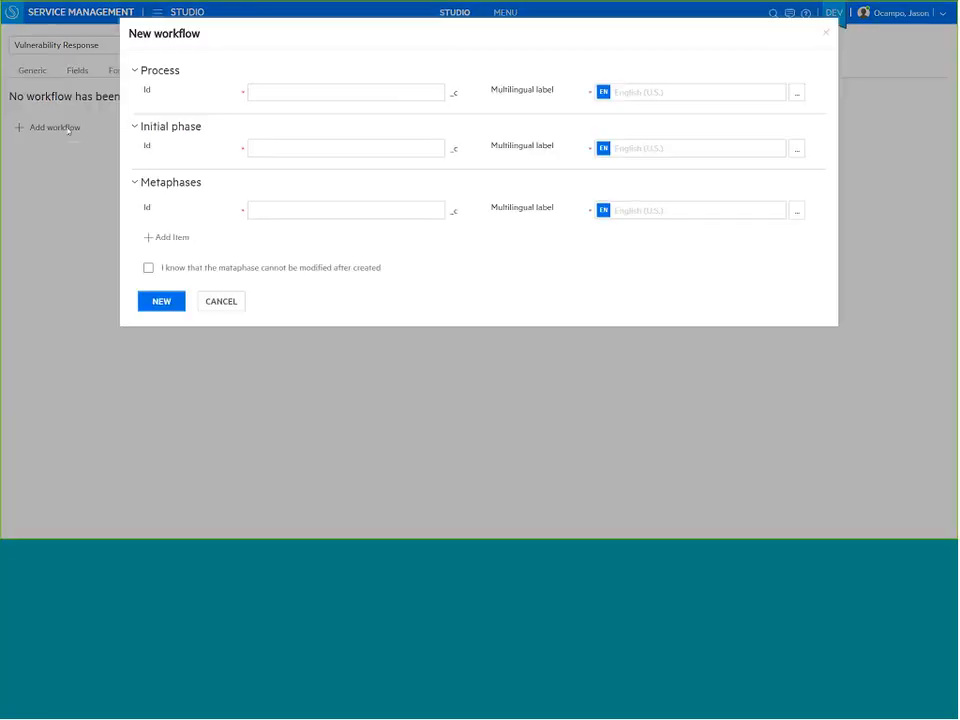
{"action": "left_click", "coordinate": [350, 92]}
{"action": "type", "text": "No"}
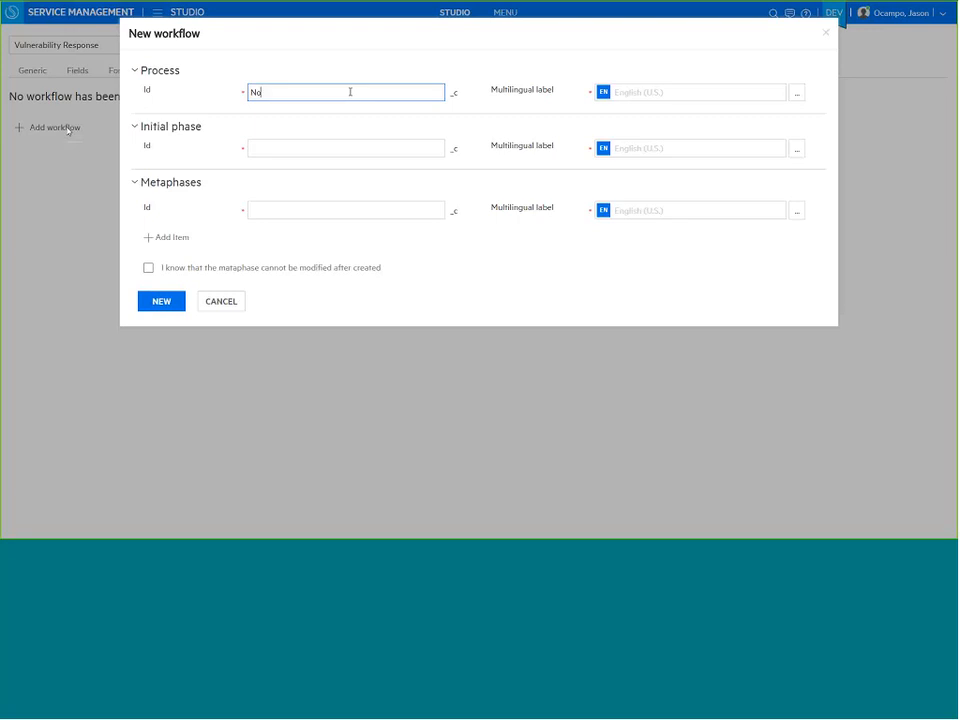
{"action": "type", "text": "rmal"}
{"action": "key", "text": "Tab"}
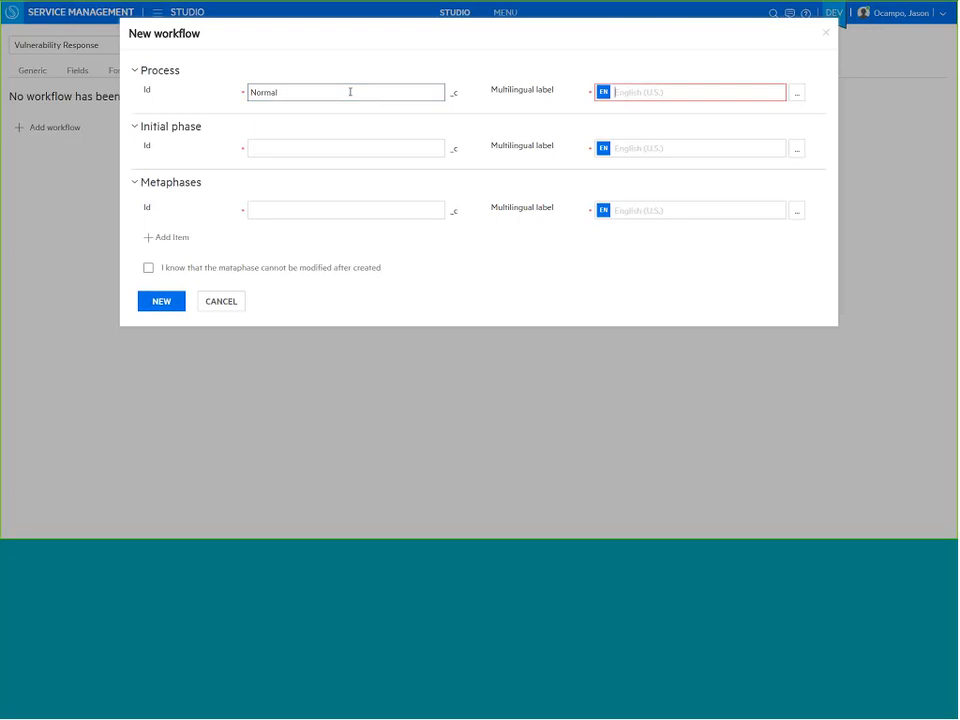
{"action": "type", "text": "Normal"}
{"action": "key", "text": "Tab"}
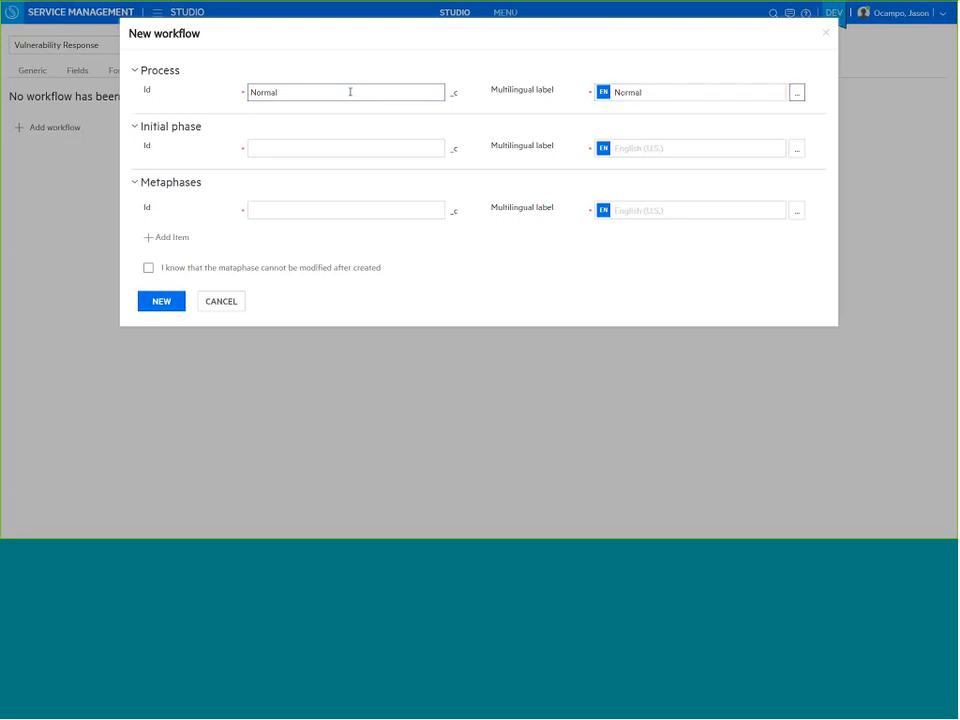
Set the new workflow's initial phase Id and multilingual label to Analyze
{"action": "left_click", "coordinate": [320, 150]}
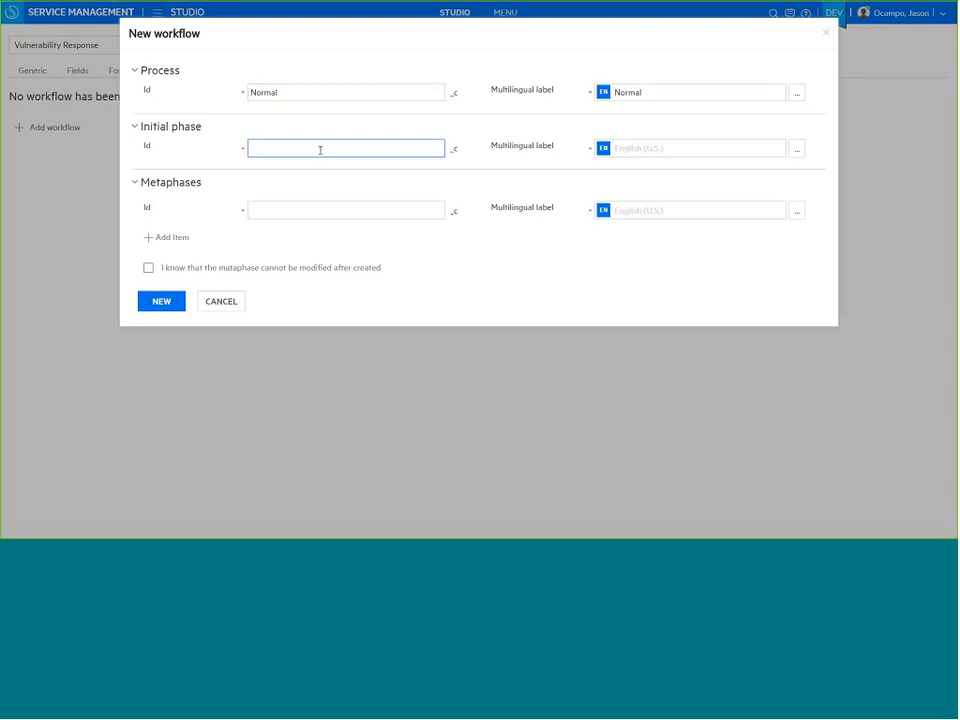
{"action": "type", "text": "Analyze"}
{"action": "key", "text": "Tab"}
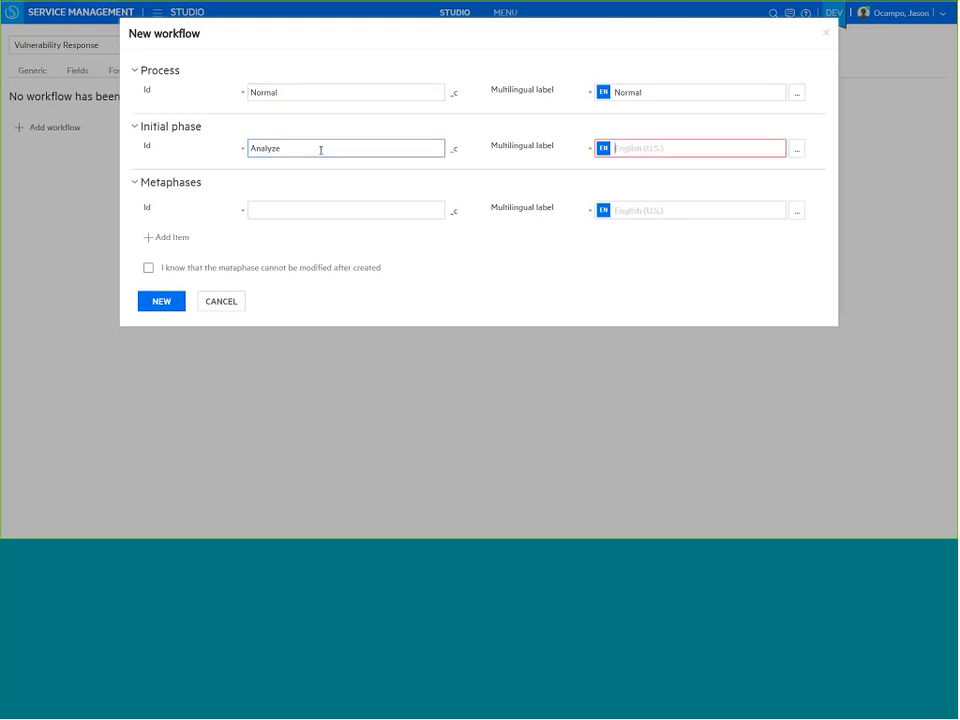
{"action": "type", "text": "Analyze"}
Set the first metaphase's Id and multilingual label to Analysis
{"action": "left_click", "coordinate": [278, 212]}
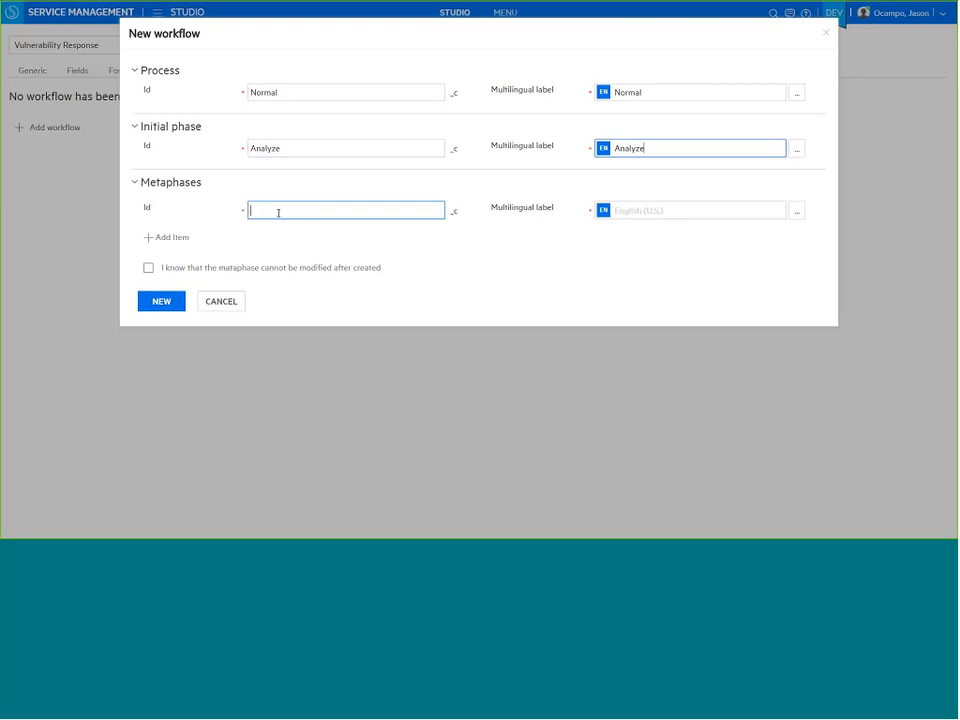
{"action": "type", "text": "Analy"}
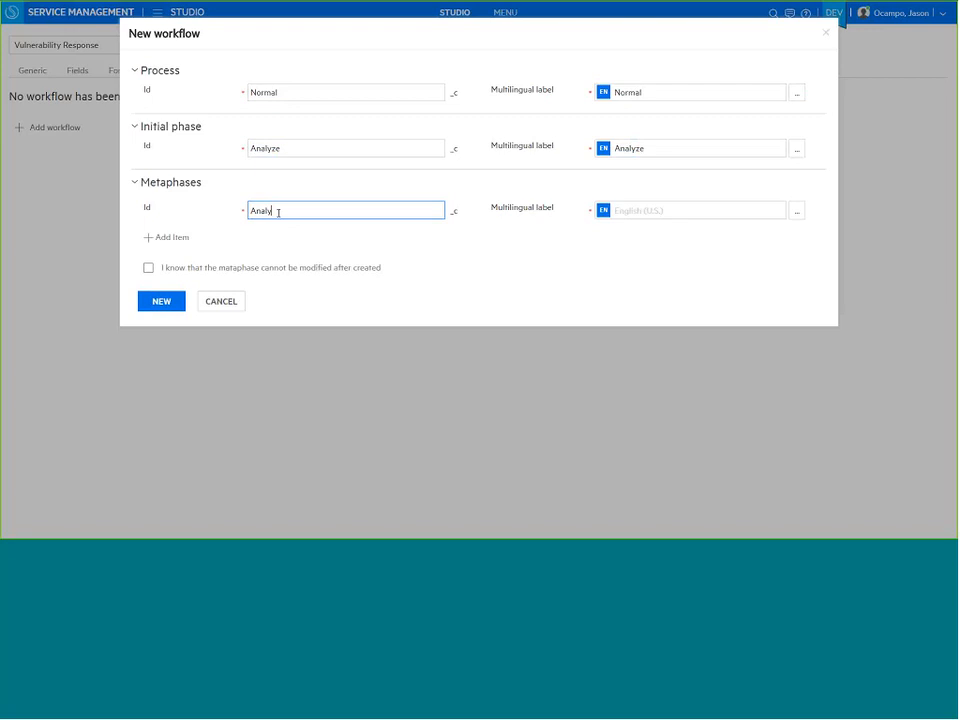
{"action": "type", "text": "sis"}
{"action": "key", "text": "Tab"}
{"action": "type", "text": "Ana"}
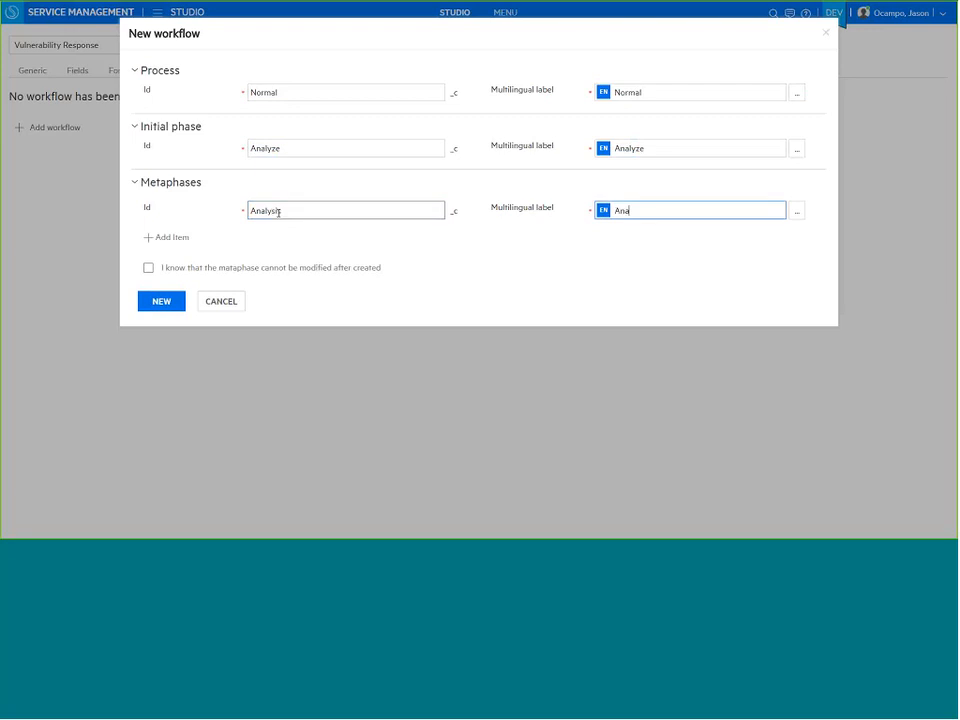
{"action": "type", "text": "lysis"}
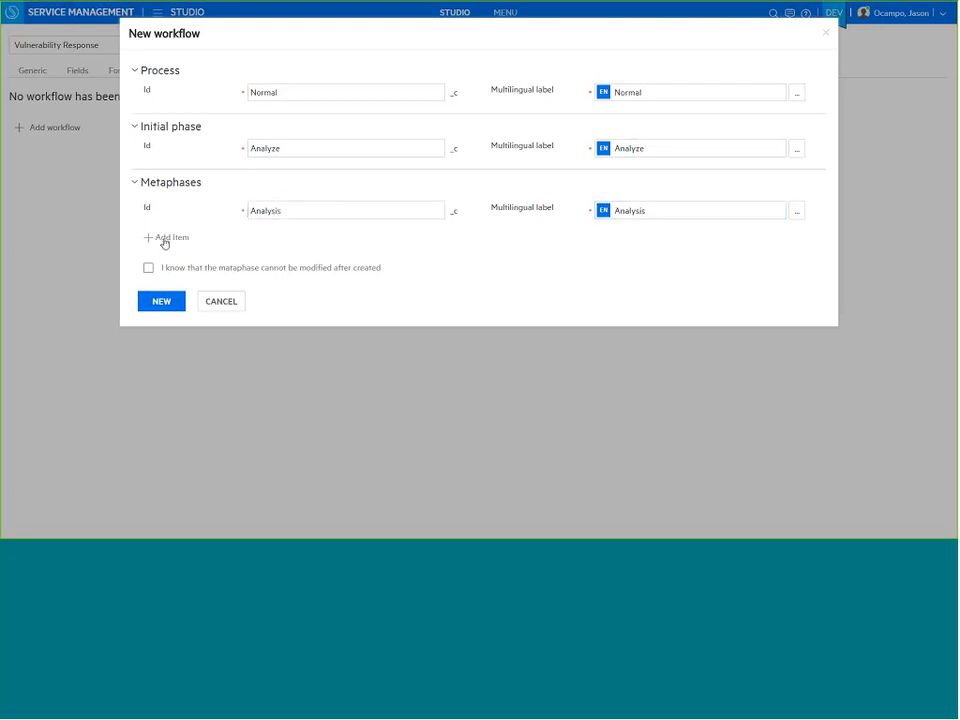
Add a second metaphase with Id and multilingual label Escalation
{"action": "left_click", "coordinate": [160, 237]}
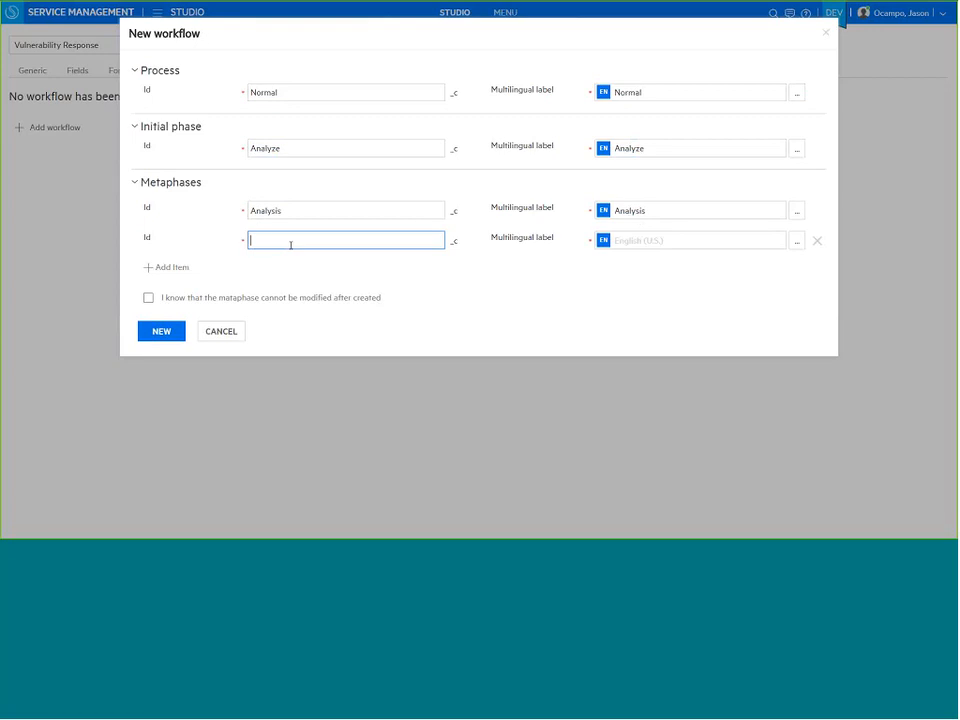
{"action": "type", "text": "Escla"}
{"action": "key", "text": "BackSpace"}
{"action": "key", "text": "BackSpace"}
{"action": "type", "text": "alation"}
{"action": "key", "text": "Tab"}
{"action": "type", "text": "Esc"}
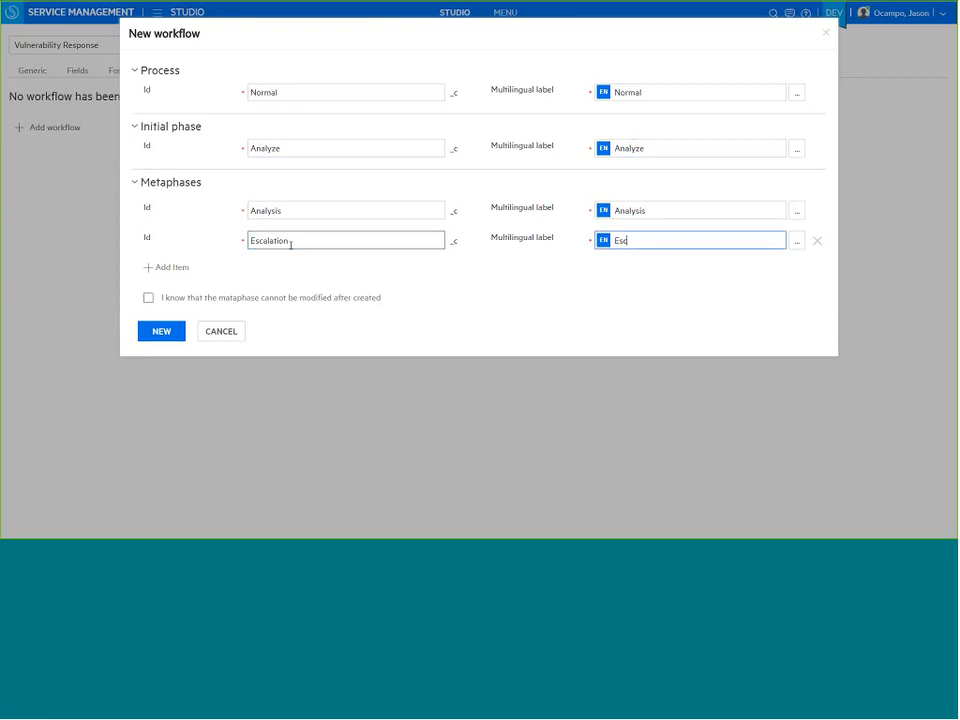
{"action": "type", "text": "alation"}
Add a third metaphase with Id and label Done, acknowledge that metaphases cannot be modified, and create the workflow
{"action": "left_click", "coordinate": [167, 268]}
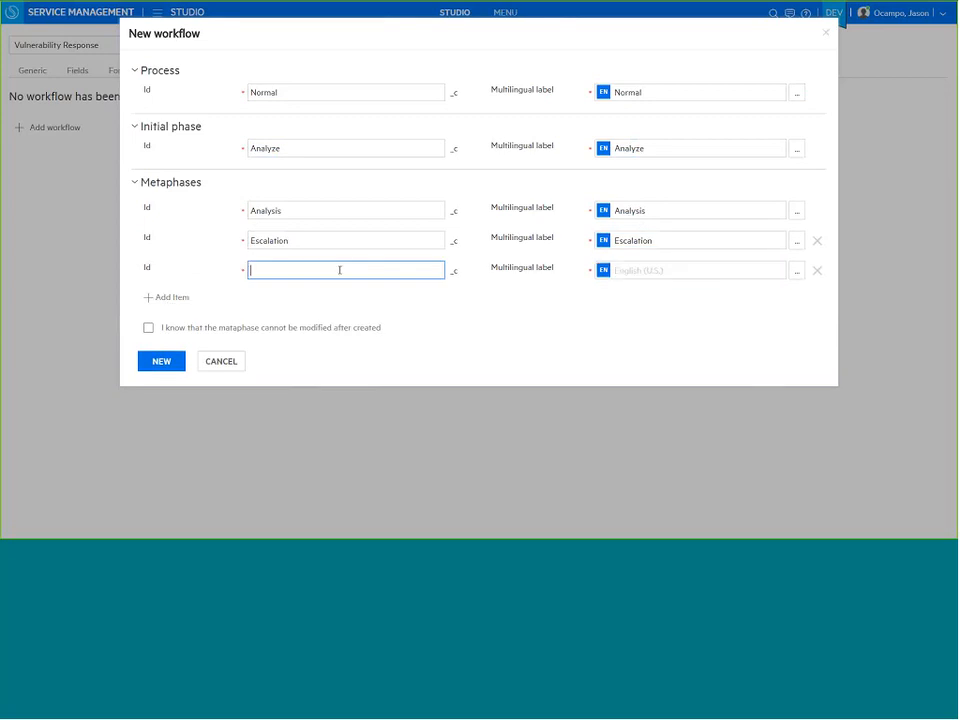
{"action": "type", "text": "Done"}
{"action": "key", "text": "Tab"}
{"action": "type", "text": "Done"}
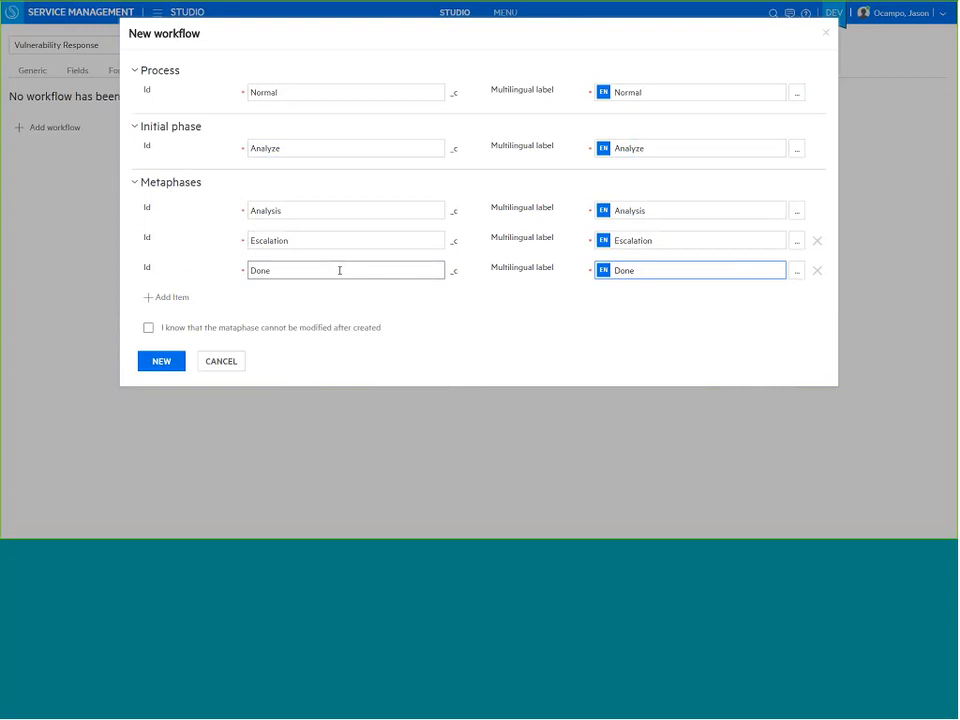
{"action": "left_click", "coordinate": [150, 330]}
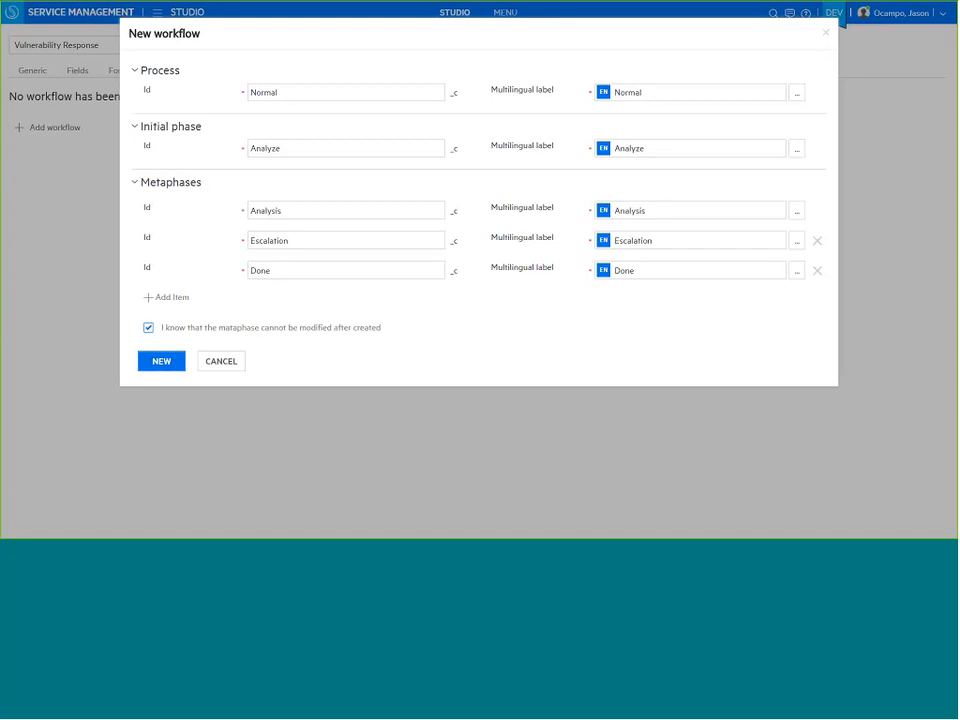
{"action": "left_click", "coordinate": [163, 361]}
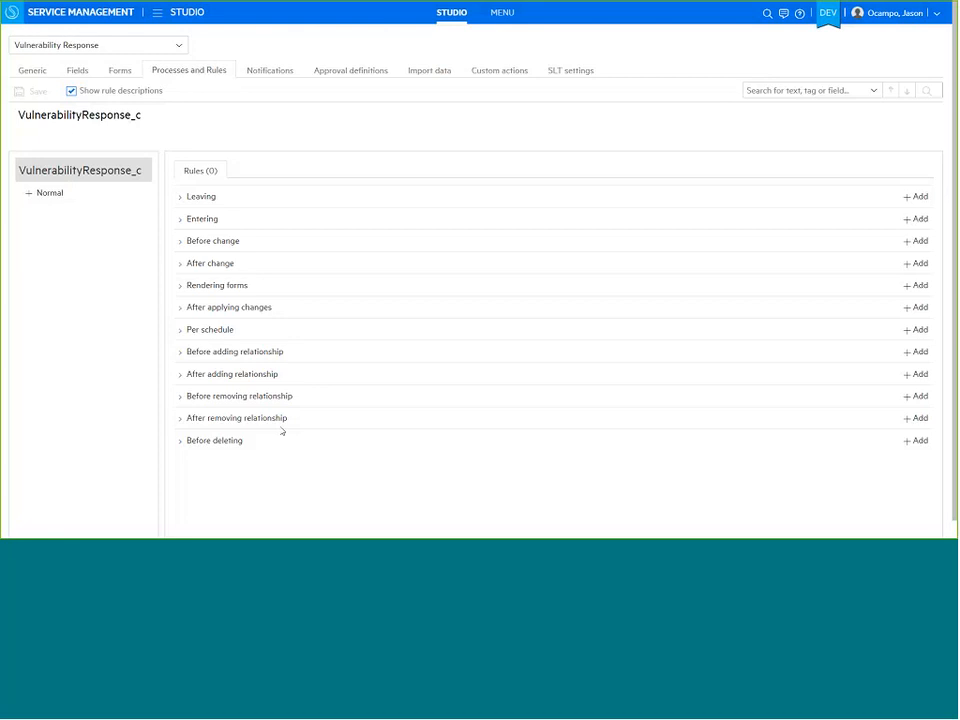
Add a phase with Id and display label Escalate after the Analyze phase in the Normal process
{"action": "left_click", "coordinate": [51, 196]}
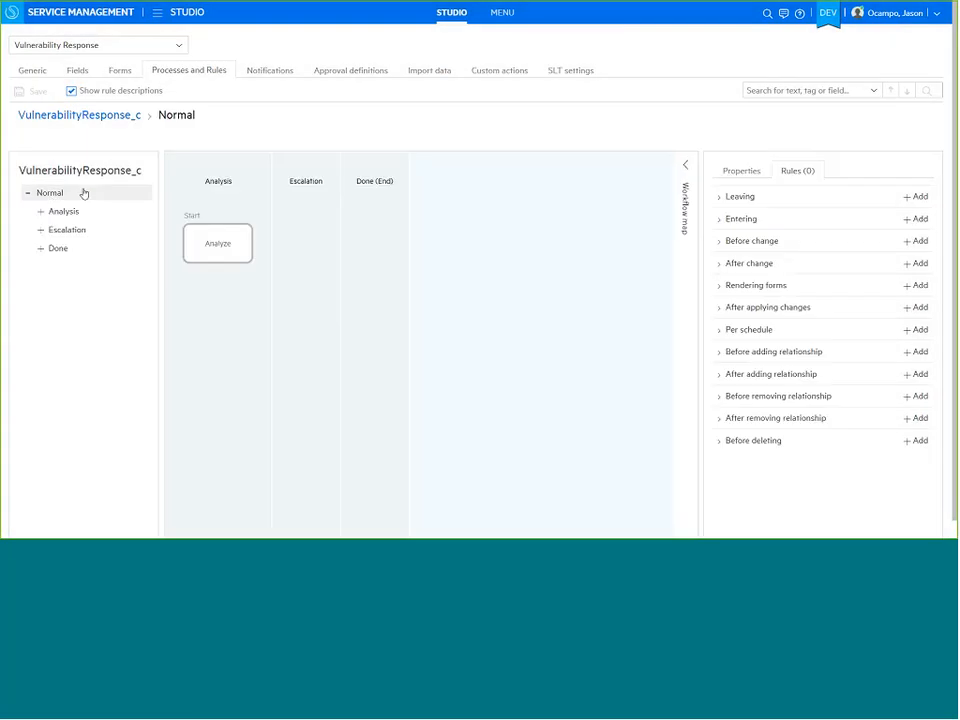
{"action": "left_click", "coordinate": [242, 242]}
{"action": "left_click", "coordinate": [257, 211]}
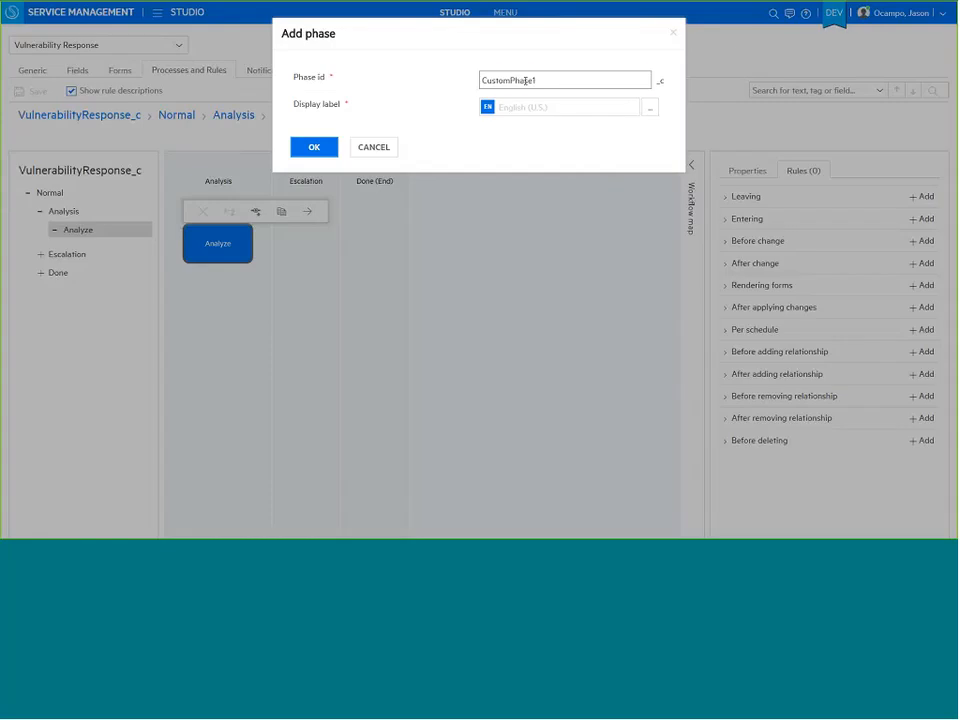
{"action": "left_click_drag", "start_coordinate": [536, 81], "coordinate": [482, 82]}
{"action": "left_click_drag", "start_coordinate": [541, 81], "coordinate": [468, 85]}
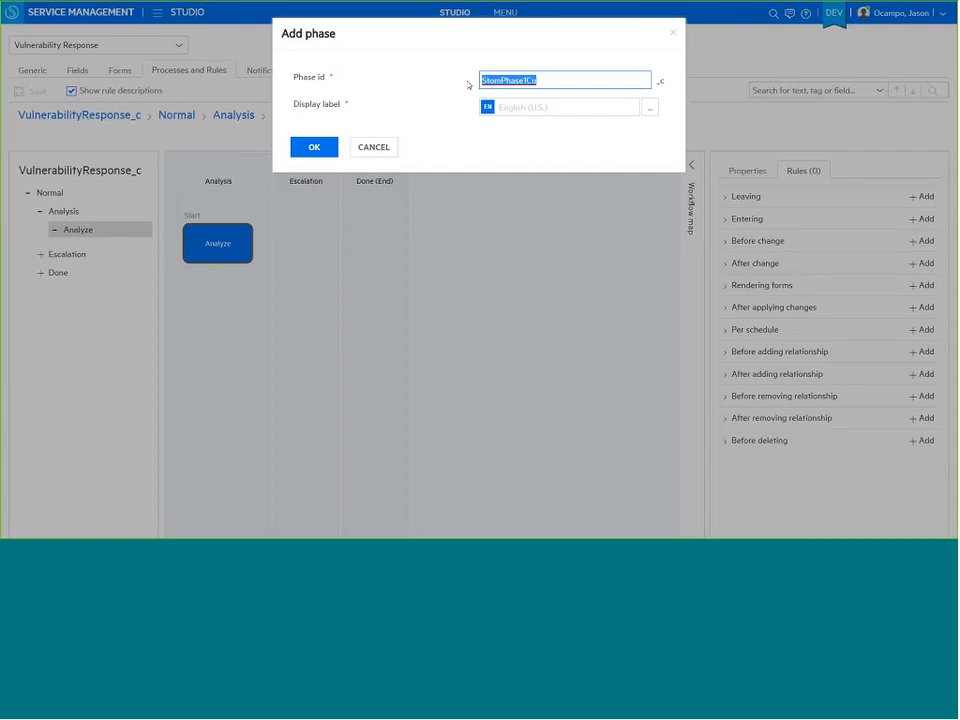
{"action": "left_click", "coordinate": [468, 85]}
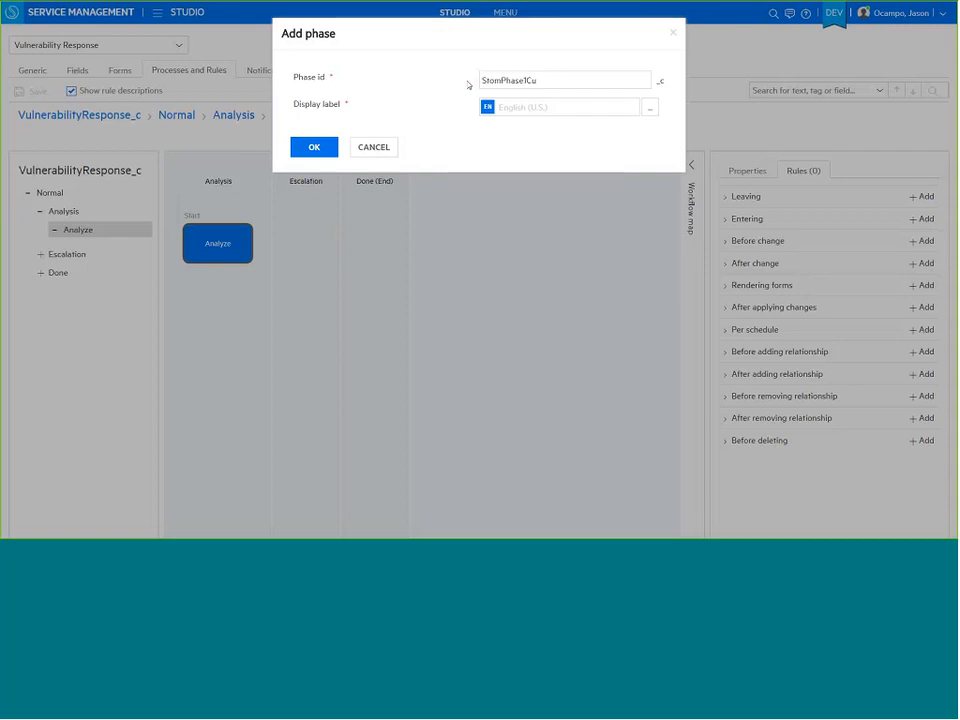
{"action": "left_click", "coordinate": [519, 80]}
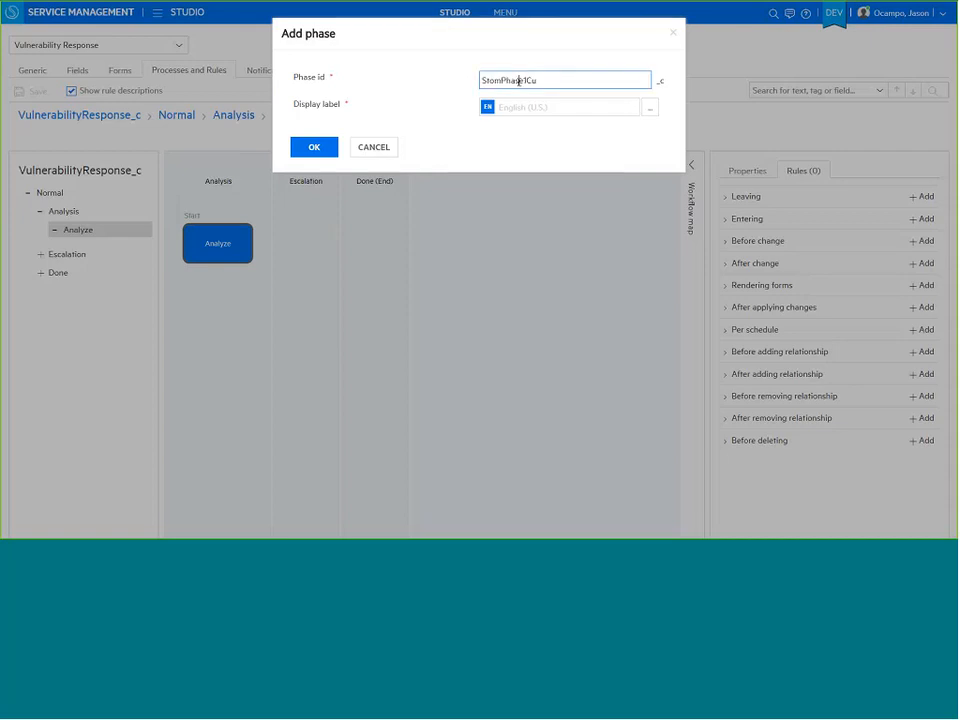
{"action": "key", "text": "ctrl+a"}
{"action": "type", "text": "Escalate"}
{"action": "key", "text": "Tab"}
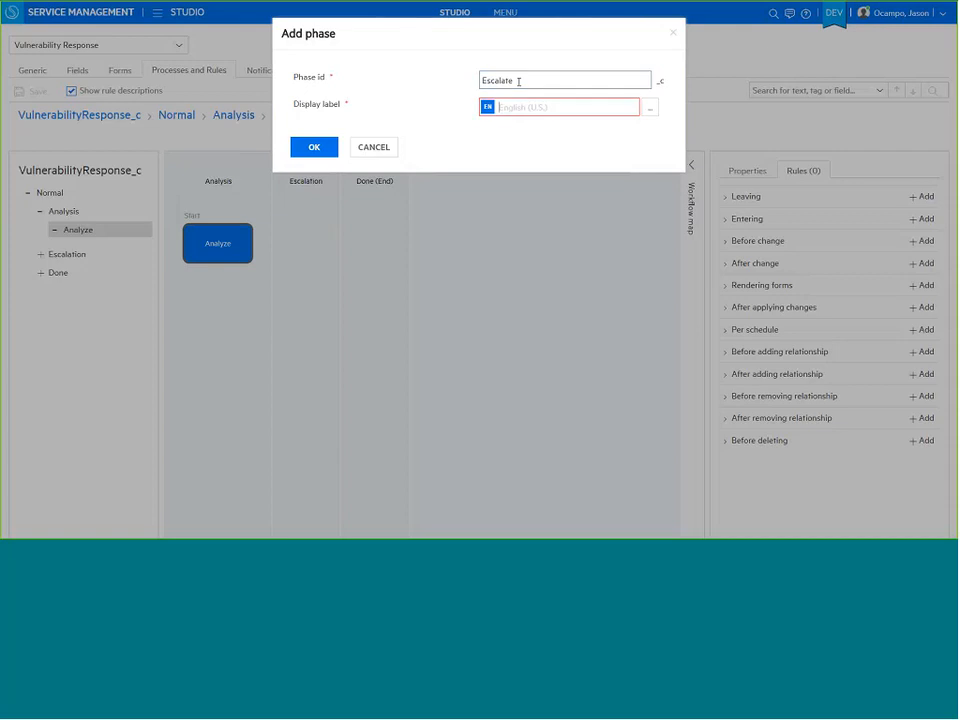
{"action": "type", "text": "Escalate"}
{"action": "left_click", "coordinate": [324, 155]}
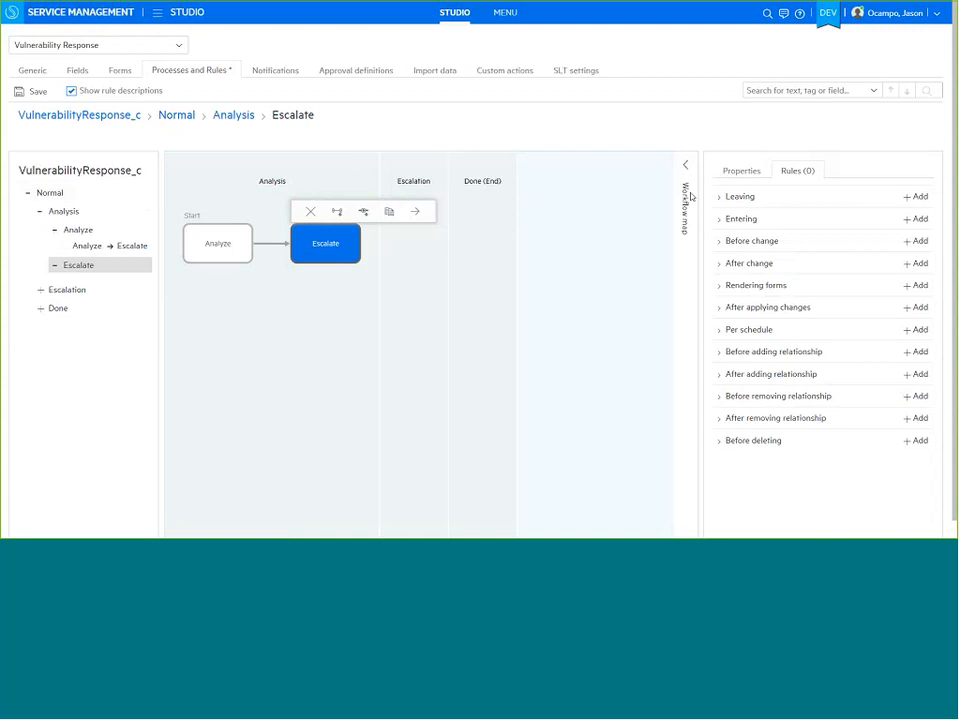
Assign the Escalate phase to the Escalation metaphase and add a phase with Id and display label Close after it
{"action": "left_click", "coordinate": [918, 251]}
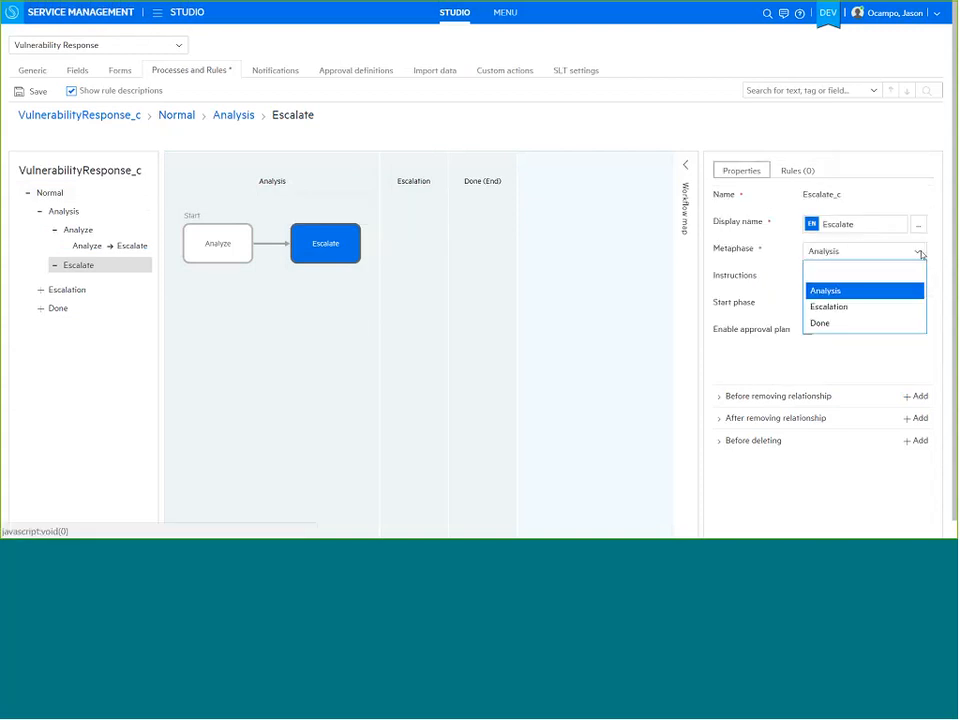
{"action": "left_click", "coordinate": [838, 306]}
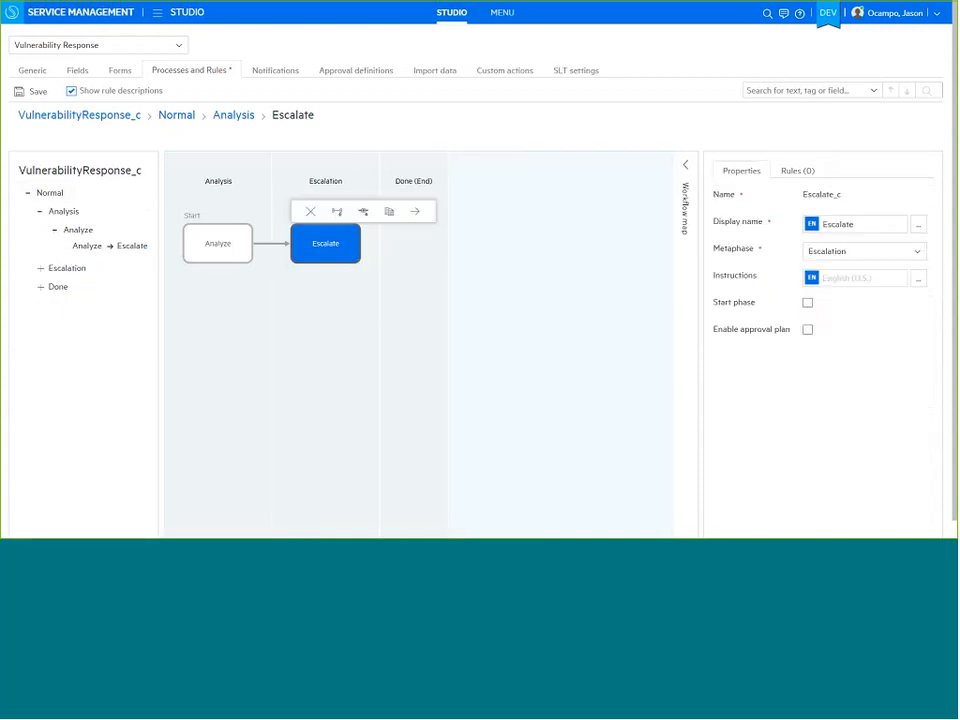
{"action": "left_click", "coordinate": [363, 212]}
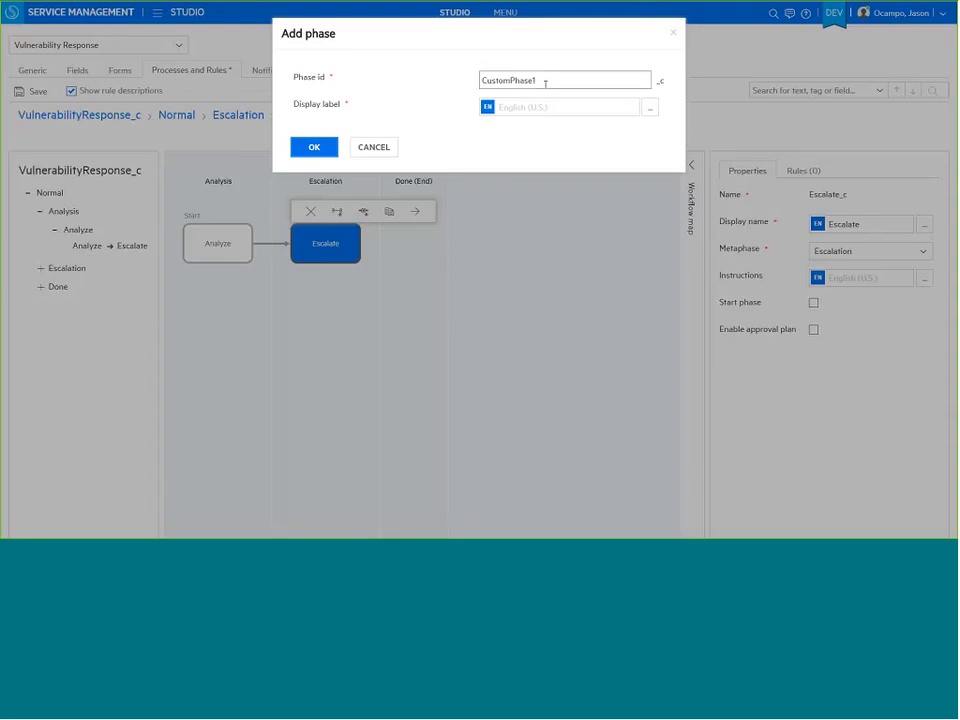
{"action": "double_click", "coordinate": [545, 83]}
{"action": "type", "text": "Close"}
{"action": "left_click", "coordinate": [568, 108]}
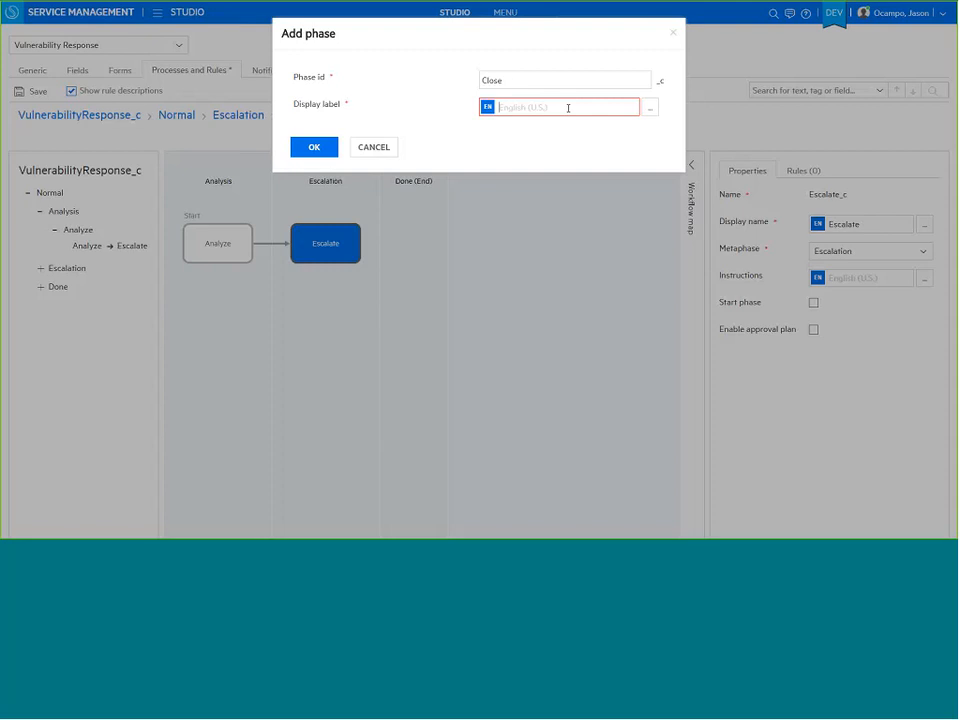
{"action": "type", "text": "Close"}
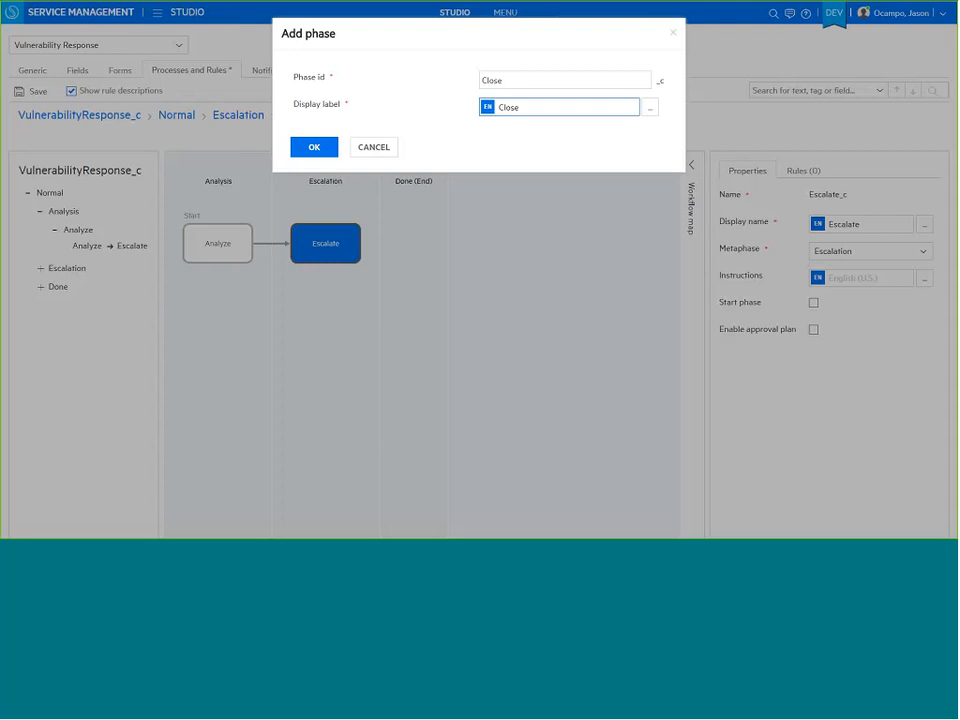
{"action": "left_click", "coordinate": [330, 150]}
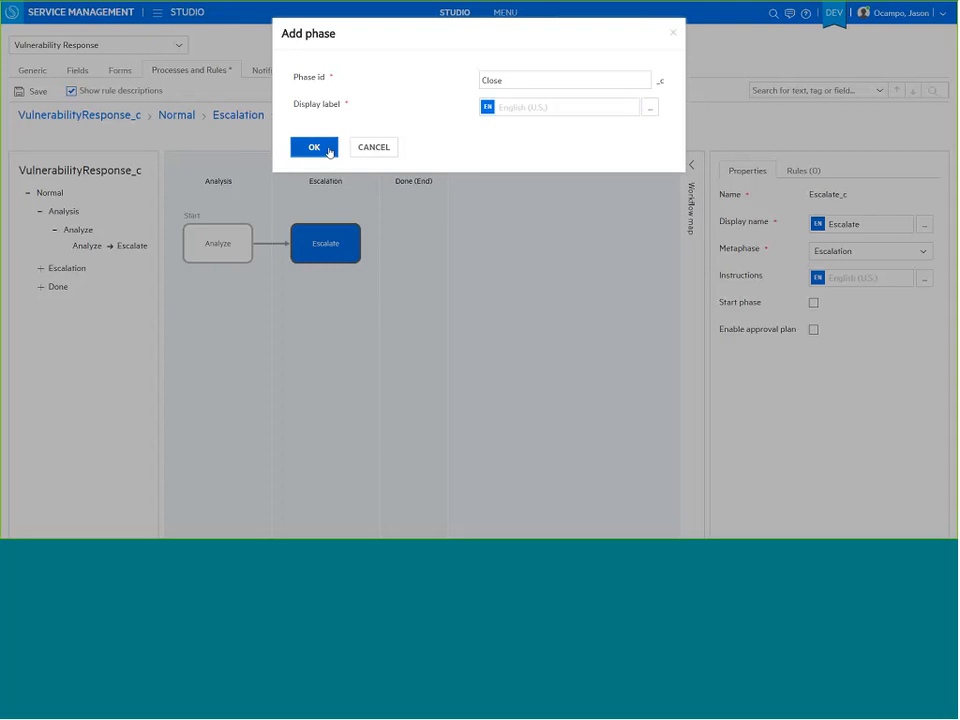
{"action": "left_click", "coordinate": [330, 150]}
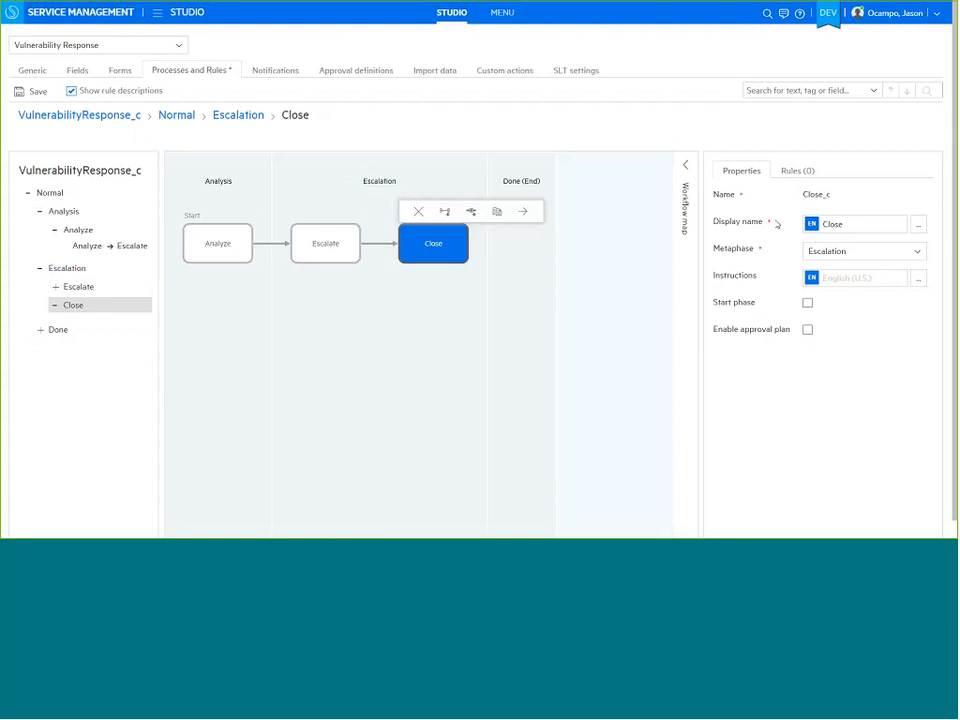
Assign the Close phase to the Done metaphase and save the Normal process
{"action": "left_click", "coordinate": [851, 252]}
{"action": "left_click", "coordinate": [840, 323]}
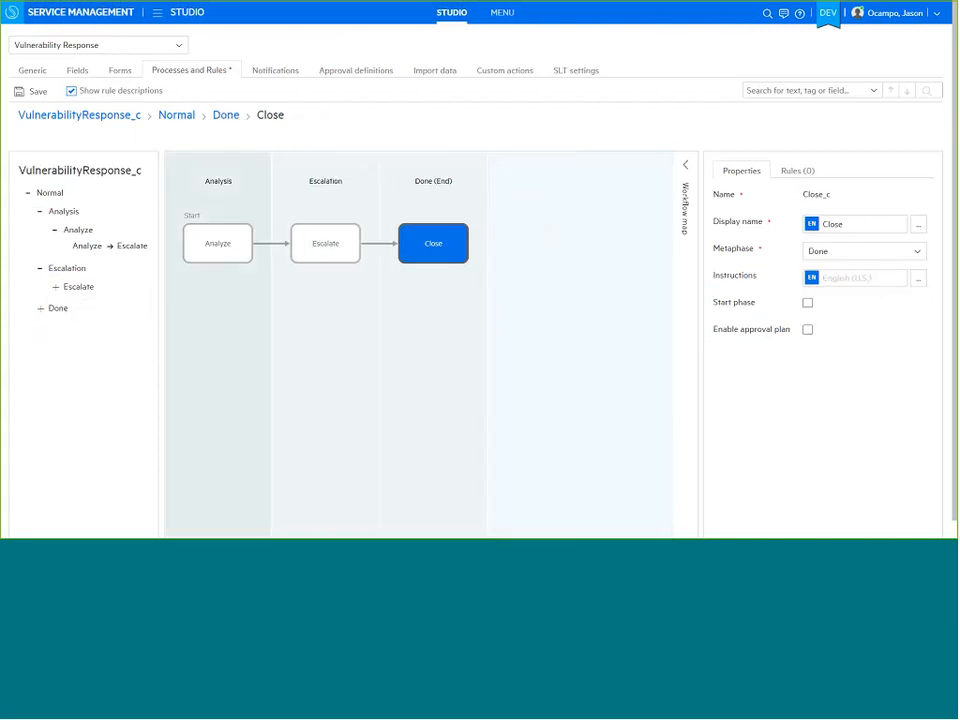
{"action": "left_click", "coordinate": [37, 92]}
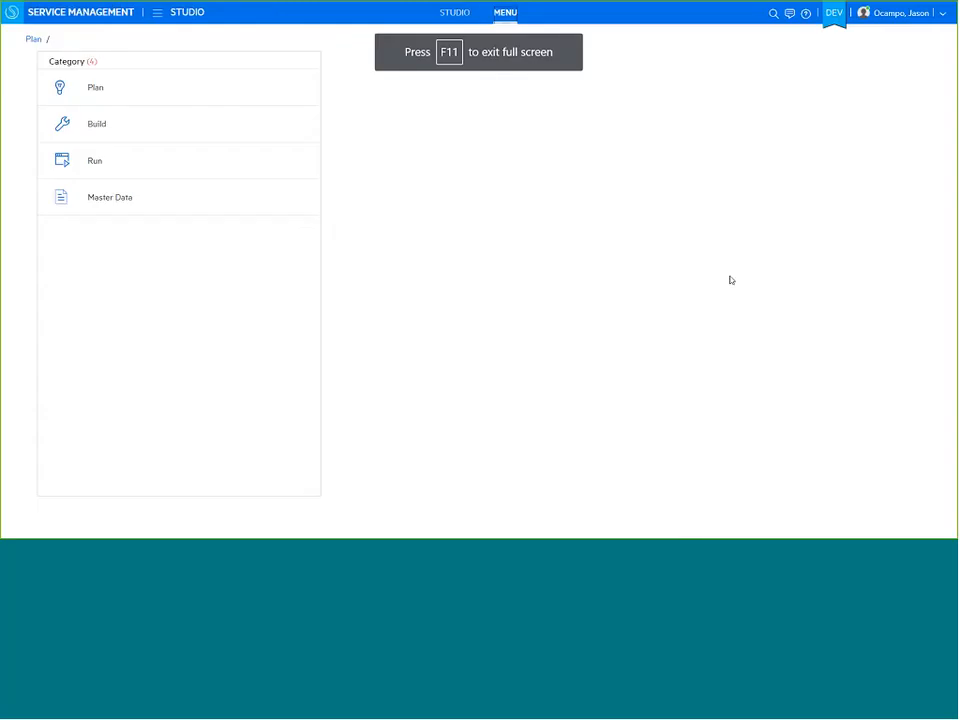
Under the Run category, open the Security Operation application and use the action list of its Vulnerability Response record type
{"action": "left_click", "coordinate": [285, 165]}
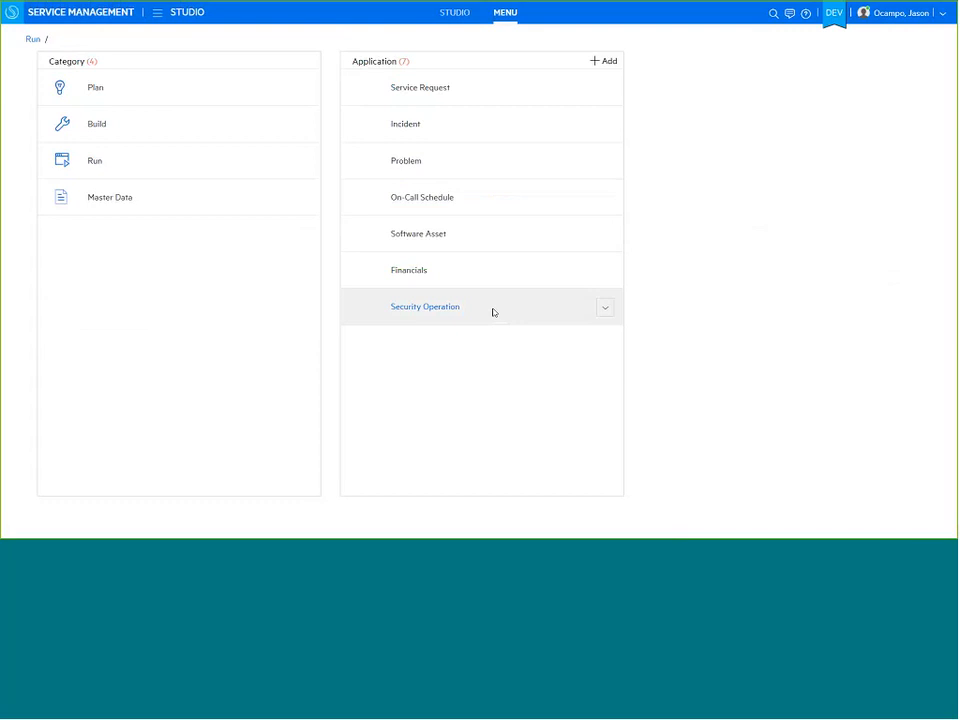
{"action": "left_click", "coordinate": [492, 312]}
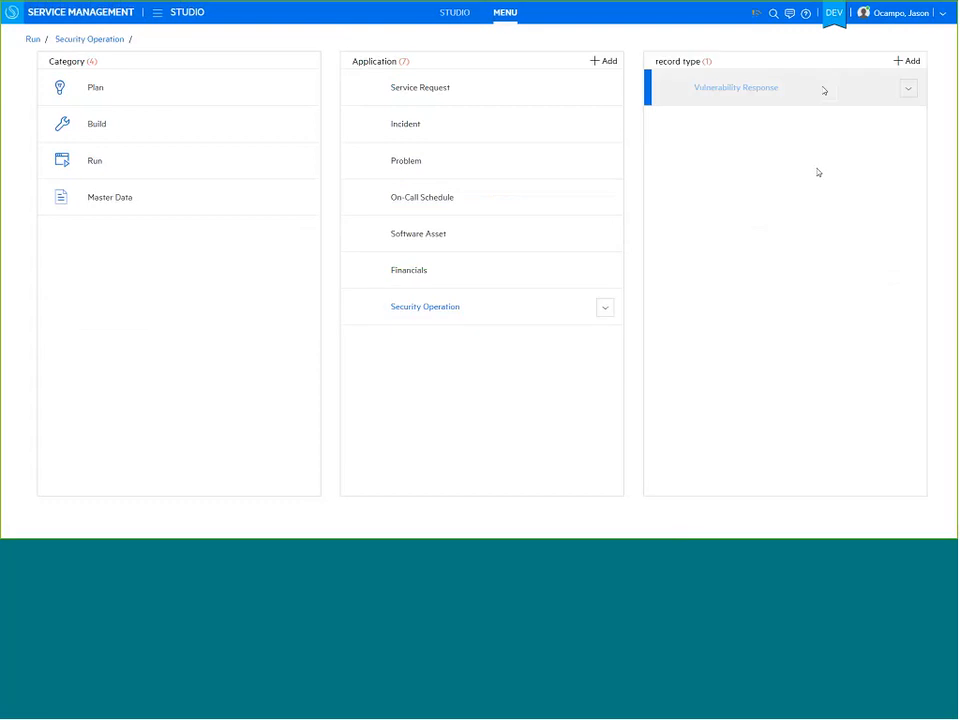
{"action": "left_click", "coordinate": [908, 89]}
{"action": "left_click", "coordinate": [868, 102]}
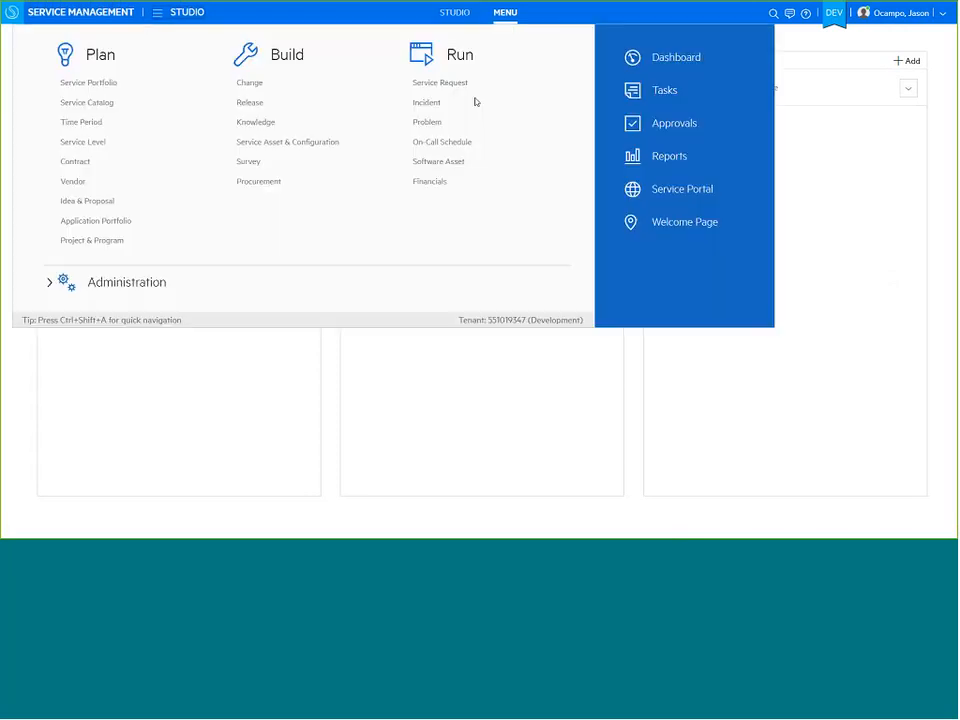
Open the Dashboard in a separate window and go from there to the Security Operation application under Run
{"action": "mouse_move", "coordinate": [685, 58]}
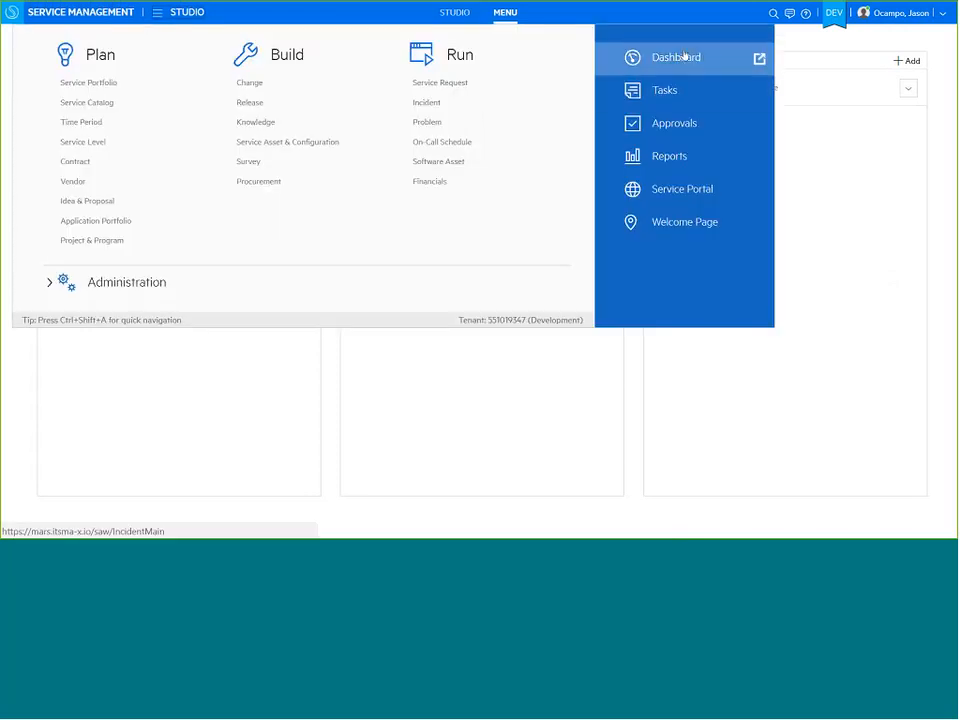
{"action": "left_click", "coordinate": [760, 61]}
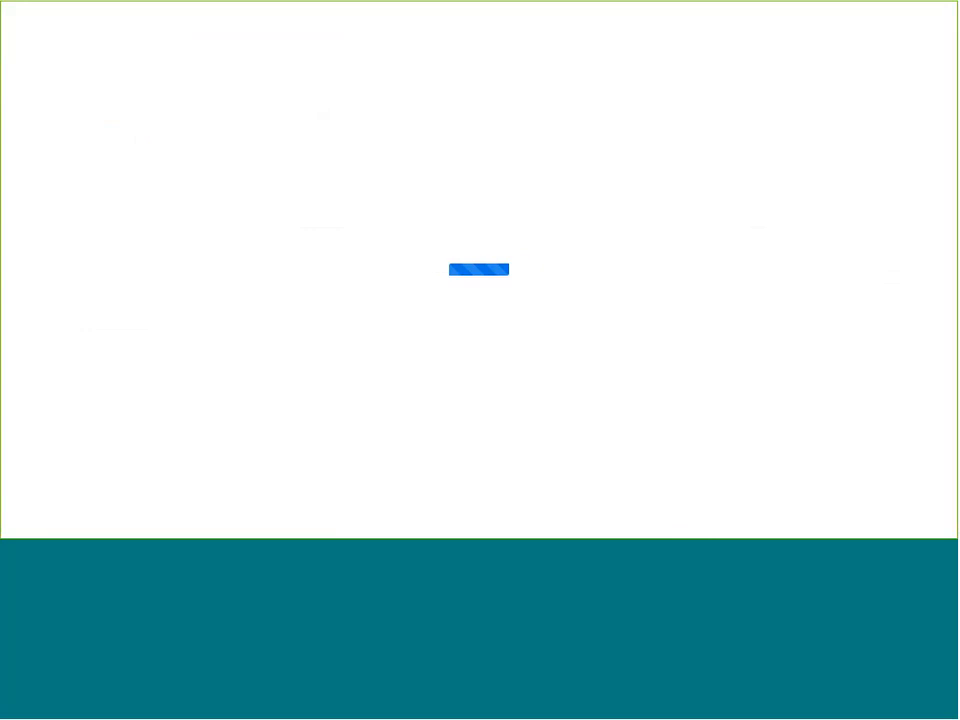
{"action": "left_click", "coordinate": [238, 14]}
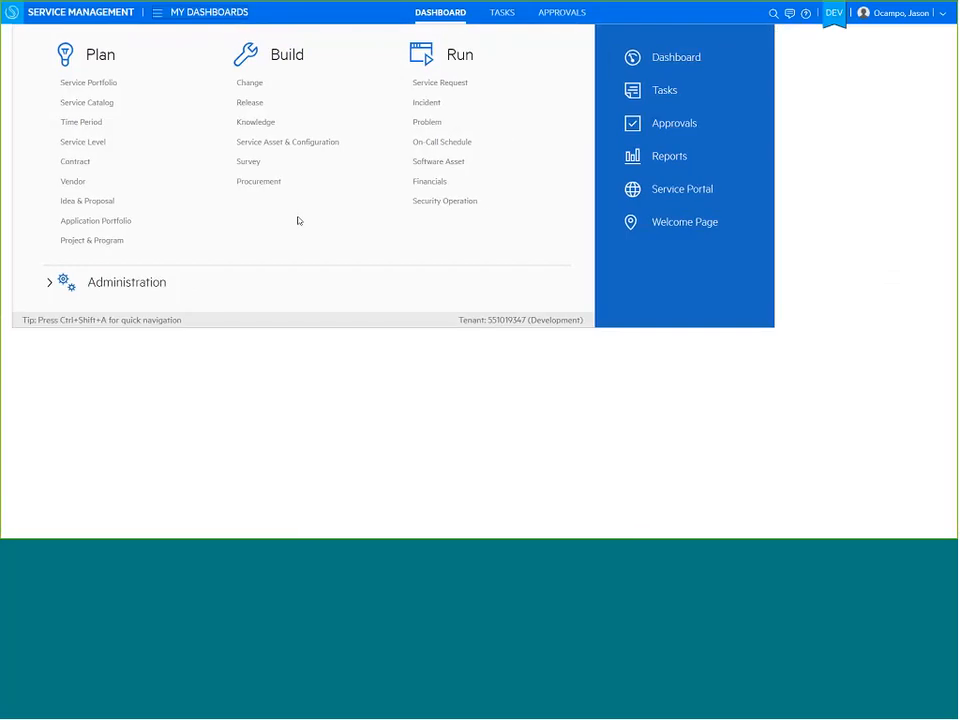
{"action": "left_click", "coordinate": [457, 204]}
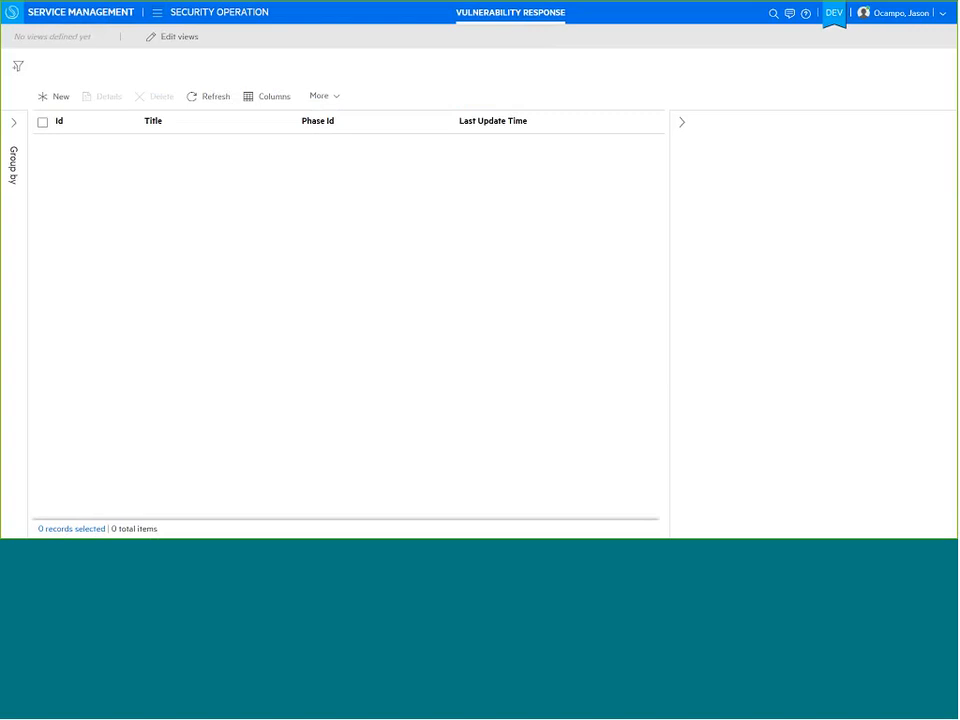
Start a new Vulnerability Response record with "Vulnerability detected" as its title and reuse that text for the description
{"action": "left_click", "coordinate": [55, 97]}
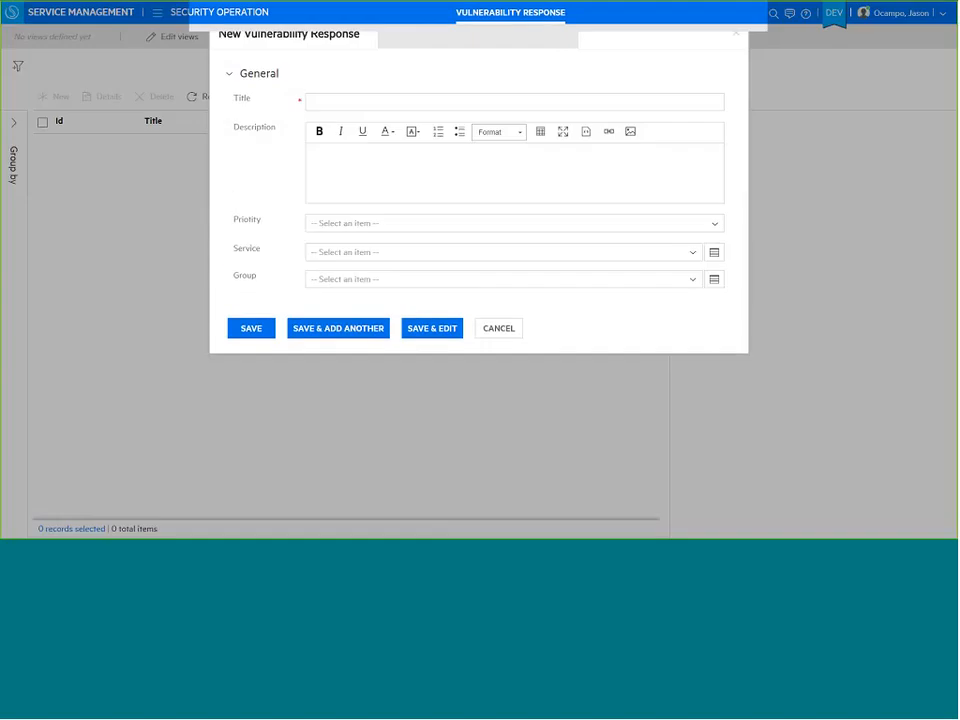
{"action": "left_click", "coordinate": [376, 105]}
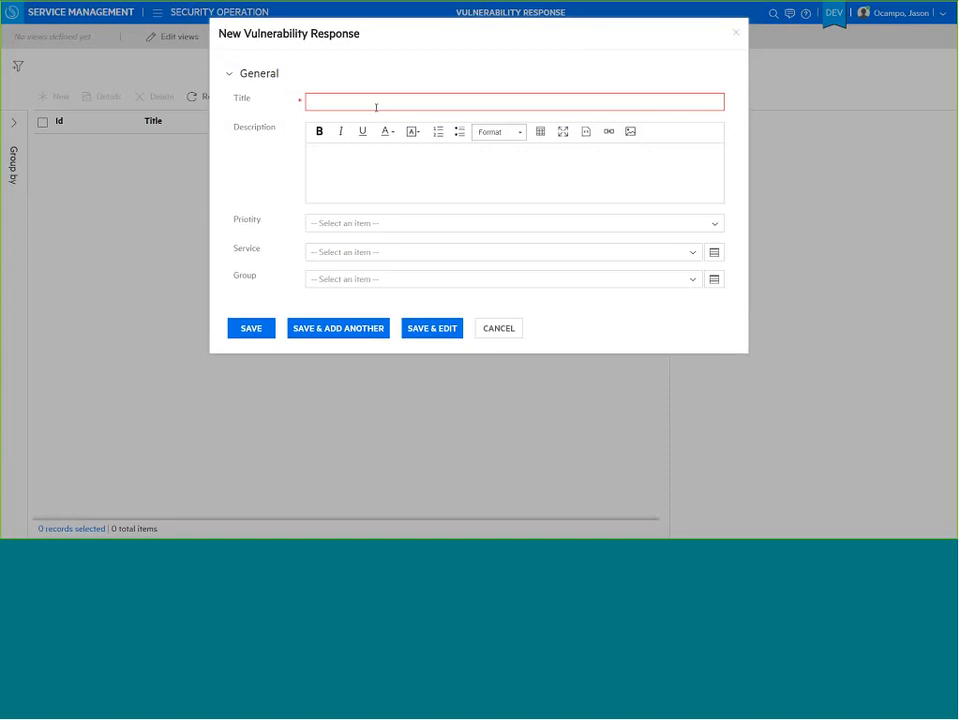
{"action": "type", "text": "Vulnerability d"}
{"action": "right_click", "coordinate": [376, 110]}
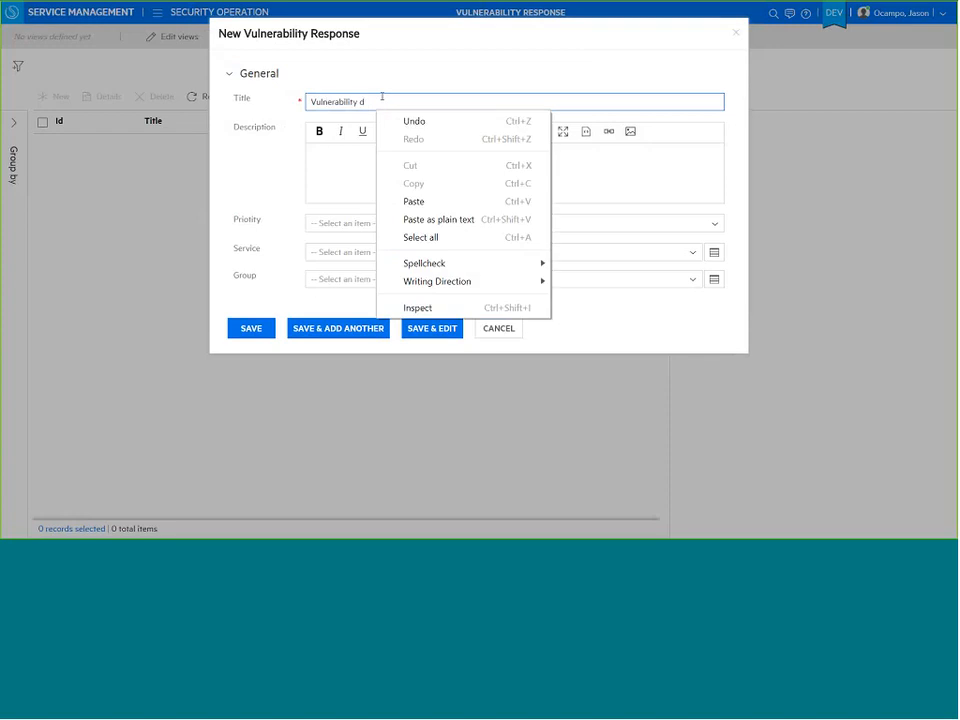
{"action": "left_click", "coordinate": [382, 96]}
{"action": "type", "text": "ete"}
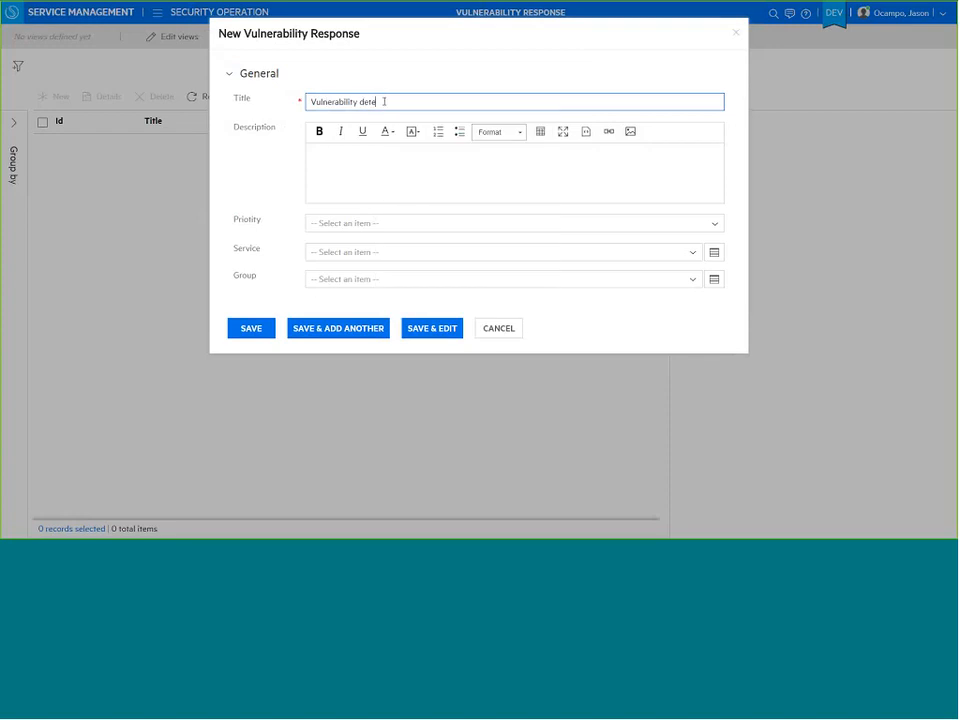
{"action": "type", "text": "cted"}
{"action": "key", "text": "ctrl+a"}
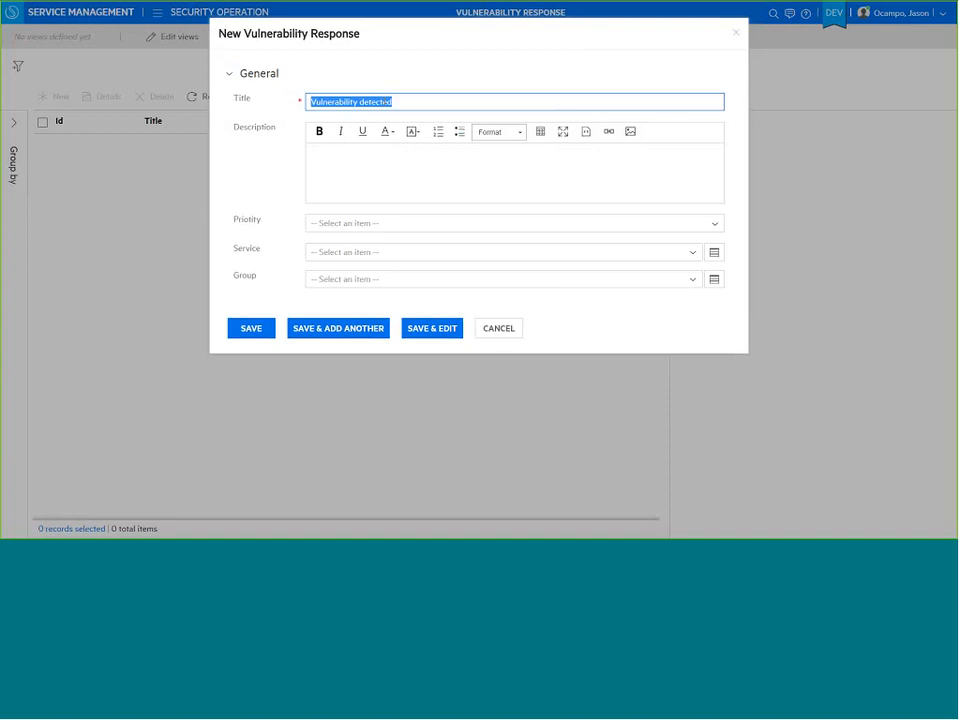
Set the record's priority to Medium, service to Adobe Creative Cloud and group to Accounting, and save it
{"action": "left_click", "coordinate": [380, 224]}
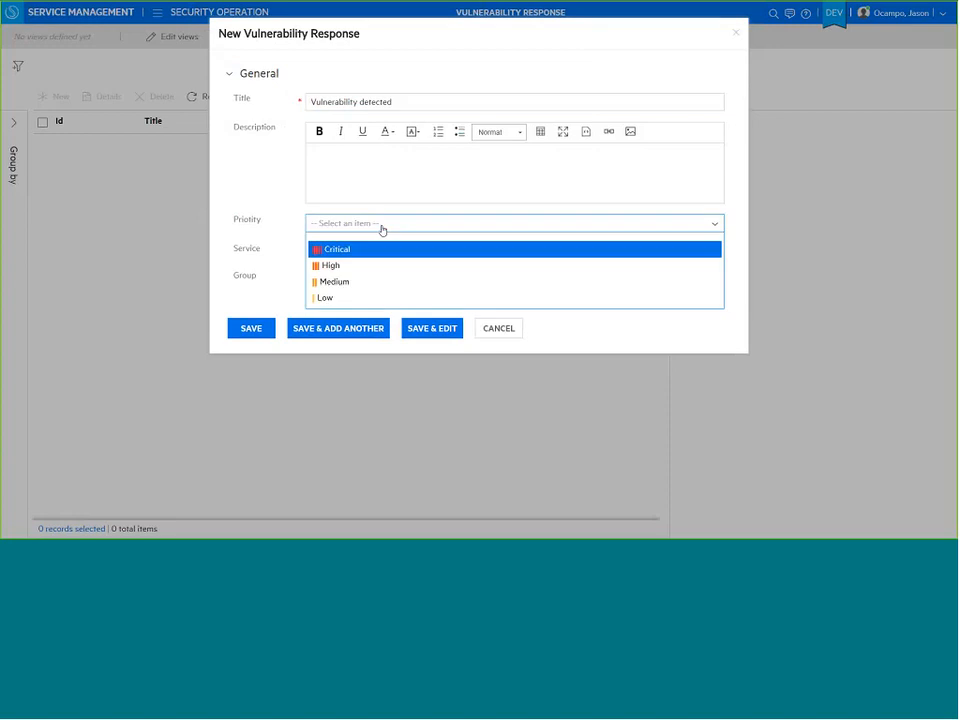
{"action": "left_click", "coordinate": [363, 288]}
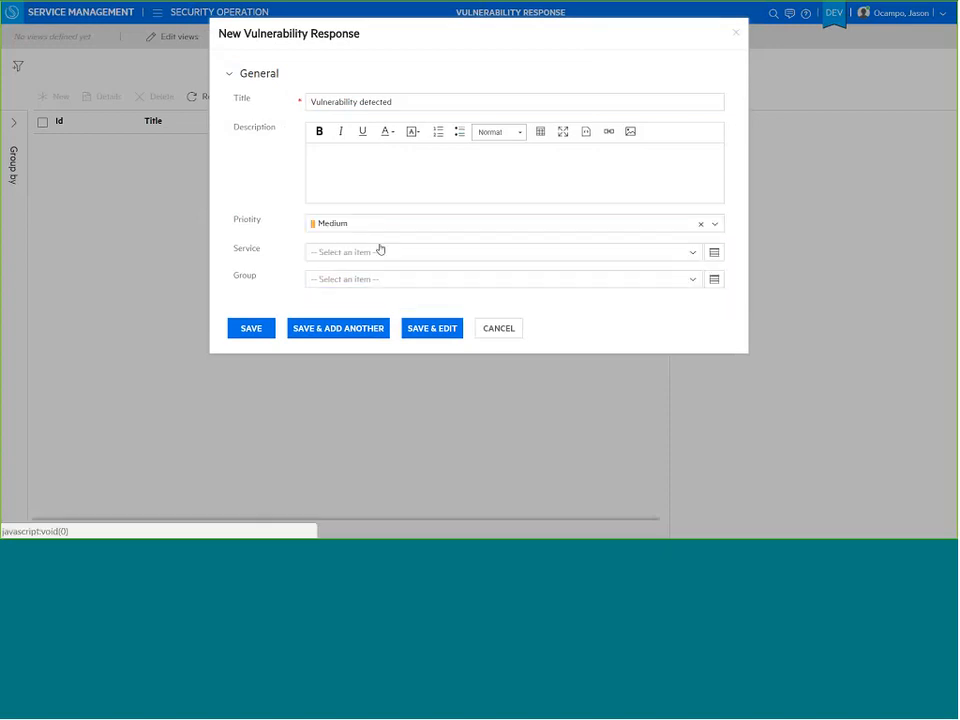
{"action": "left_click", "coordinate": [380, 253]}
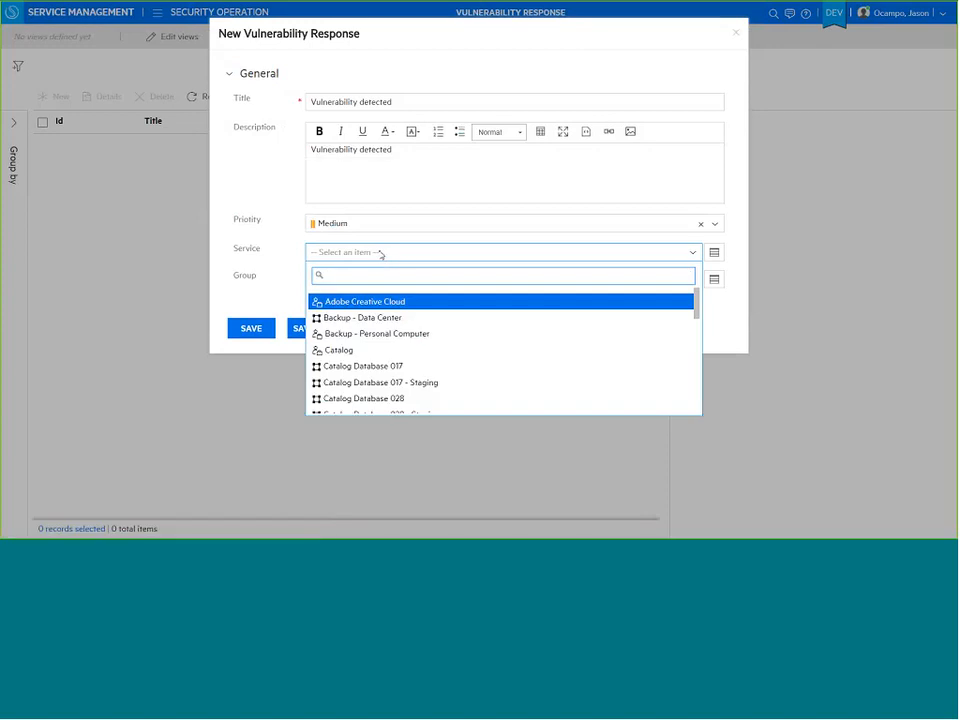
{"action": "left_click", "coordinate": [380, 300]}
{"action": "left_click", "coordinate": [379, 289]}
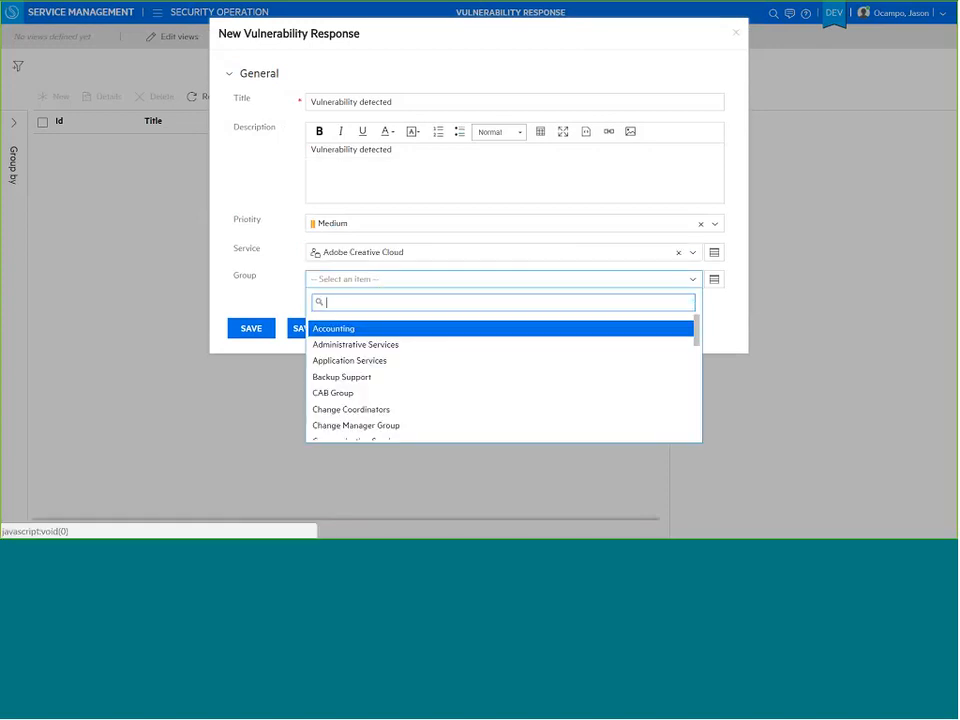
{"action": "left_click", "coordinate": [360, 329]}
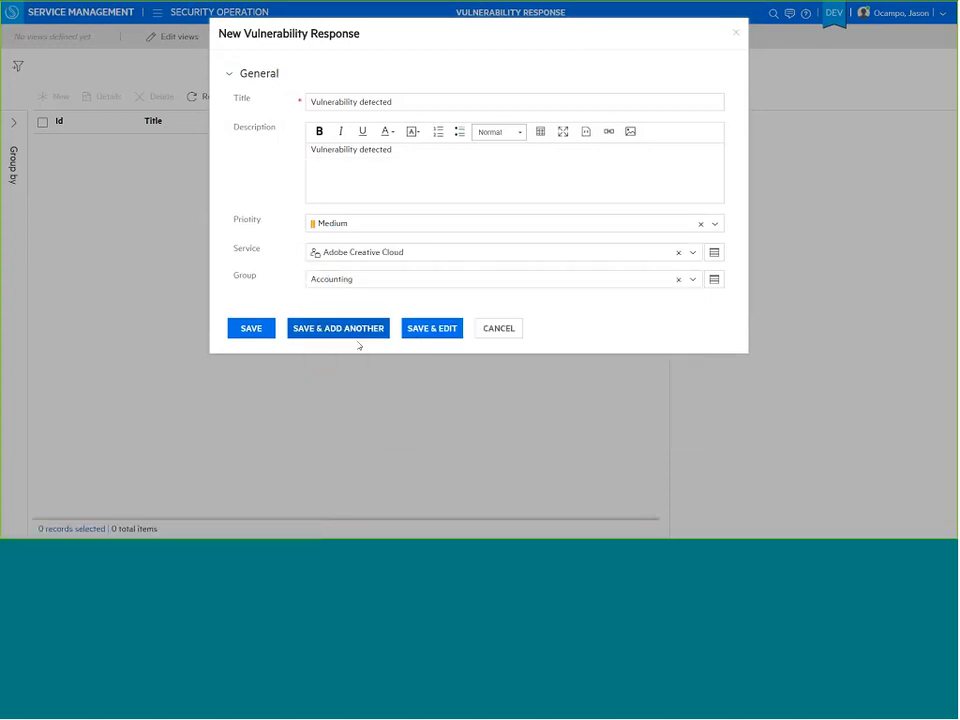
{"action": "left_click", "coordinate": [253, 330]}
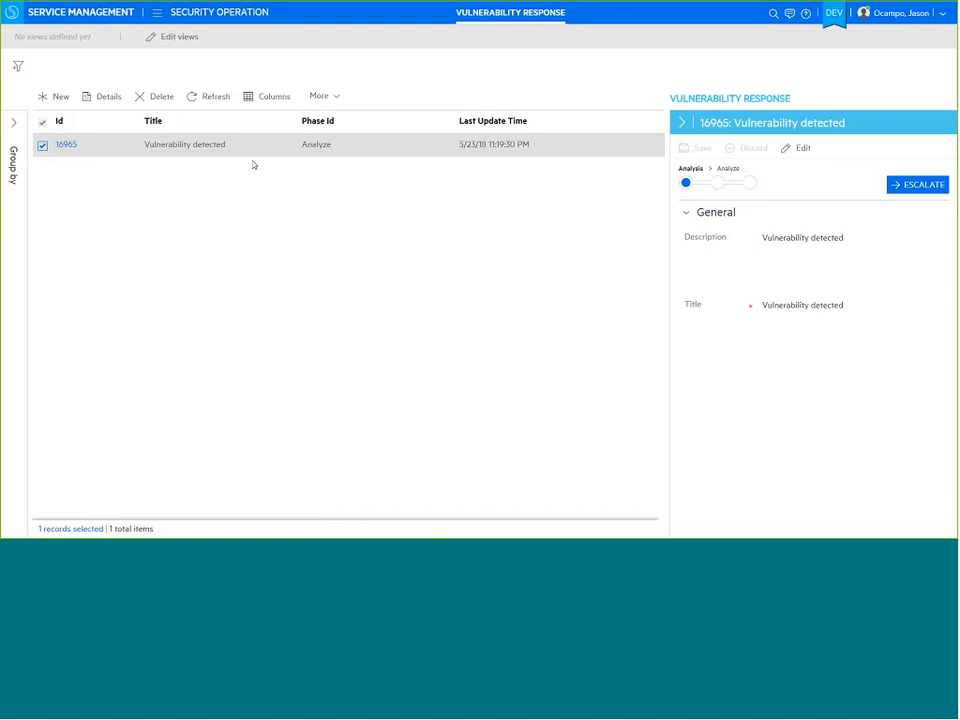
Add the Priotity column to the Vulnerability Response list and place it between Title and Phase Id
{"action": "left_click", "coordinate": [268, 96]}
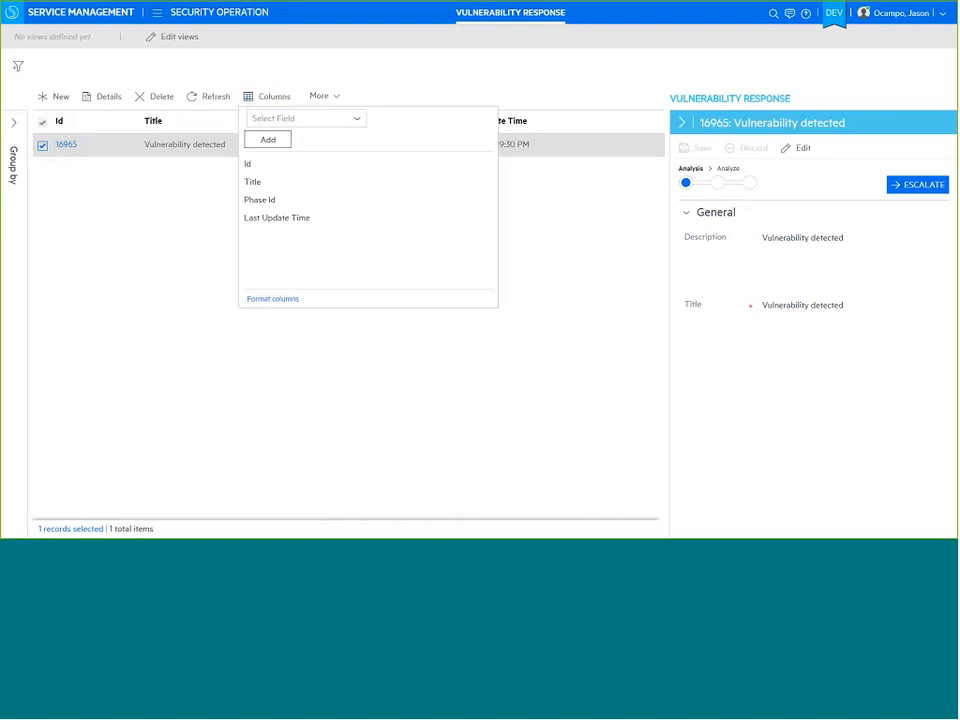
{"action": "left_click", "coordinate": [300, 118]}
{"action": "left_click", "coordinate": [293, 247]}
{"action": "left_click", "coordinate": [268, 139]}
{"action": "left_click", "coordinate": [568, 240]}
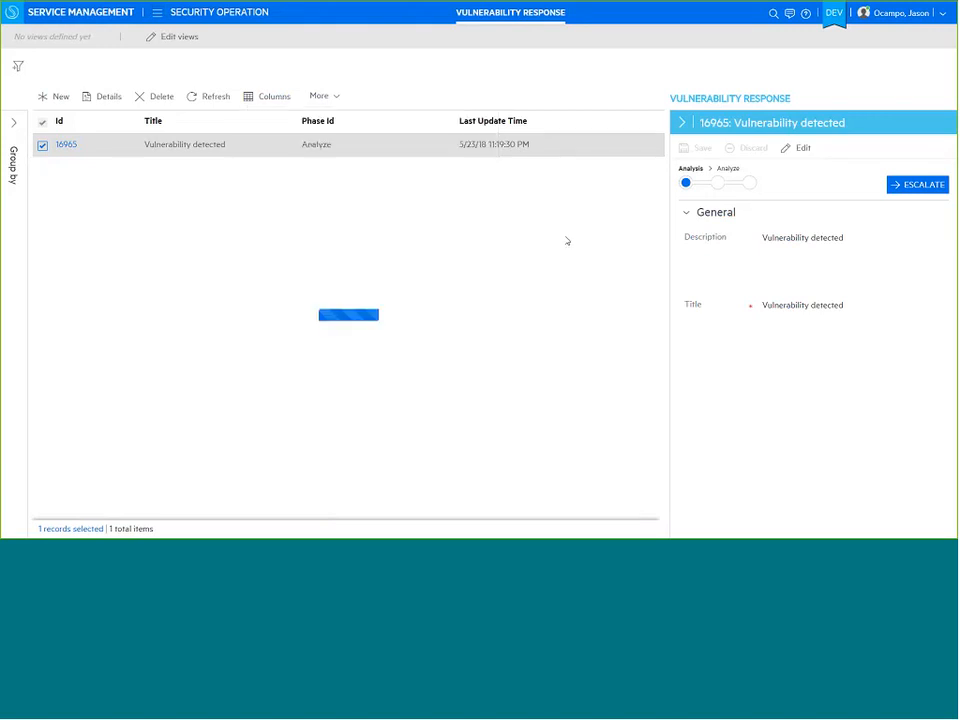
{"action": "left_click_drag", "start_coordinate": [586, 125], "coordinate": [249, 141]}
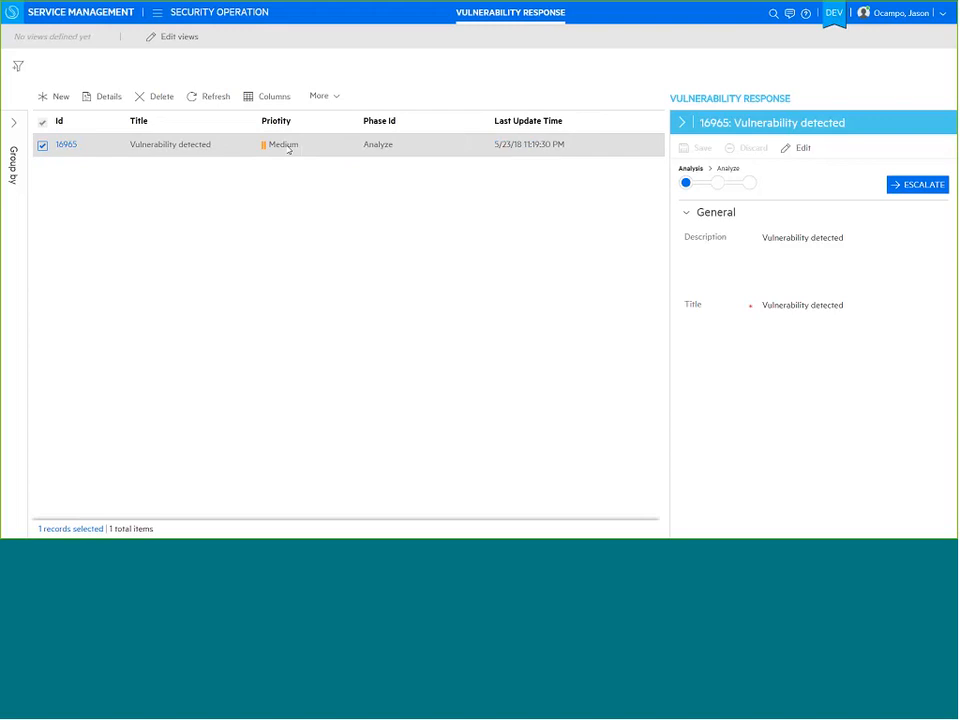
Open the "Vulnerability detected" record, review its workflow diagram and return to its general details
{"action": "left_click", "coordinate": [66, 145]}
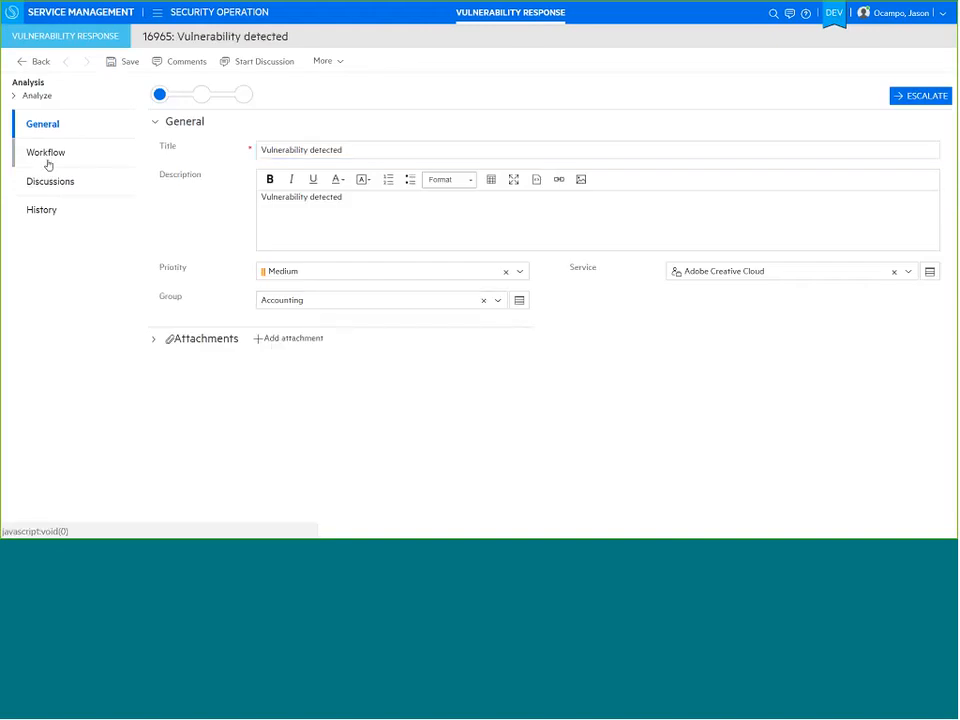
{"action": "left_click", "coordinate": [47, 161]}
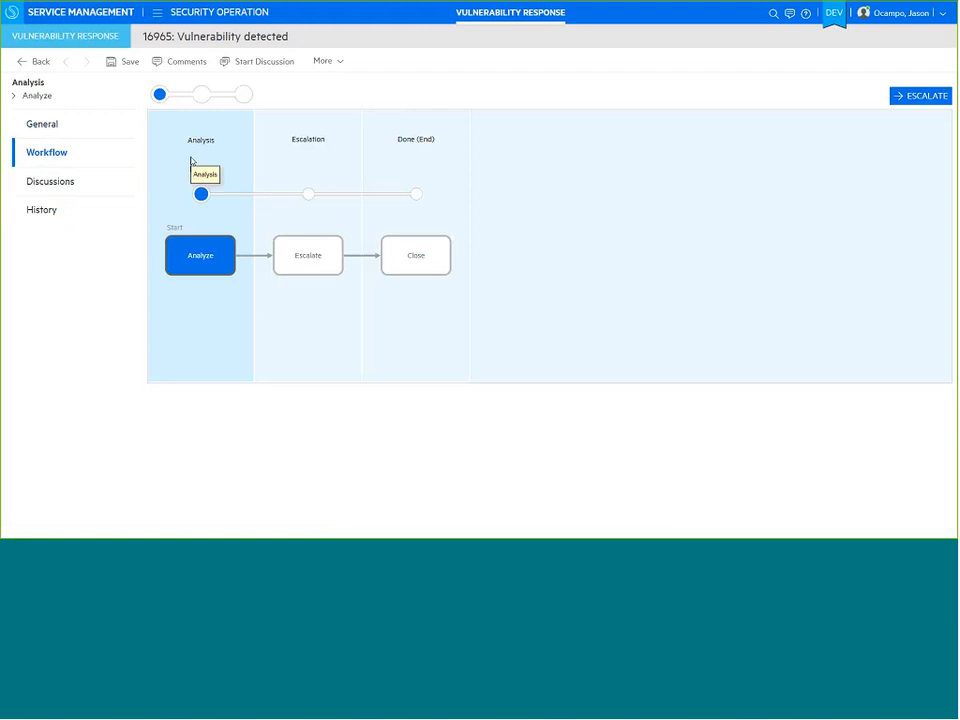
{"action": "left_click", "coordinate": [60, 124]}
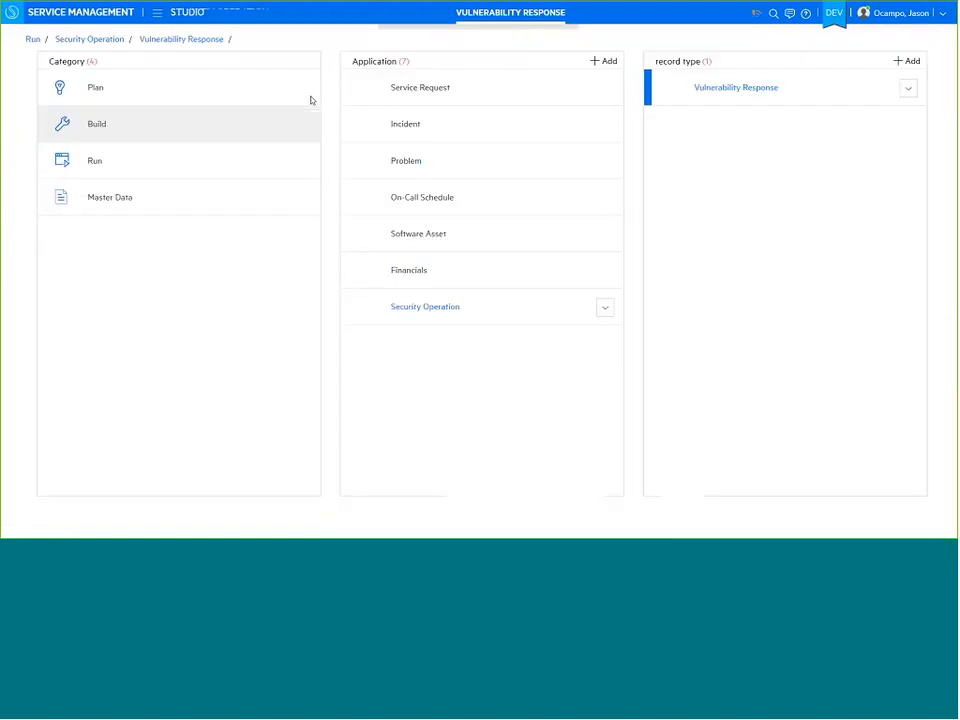
Open the SLT settings of the Vulnerability Response record type in Studio and enable them
{"action": "left_click", "coordinate": [747, 95]}
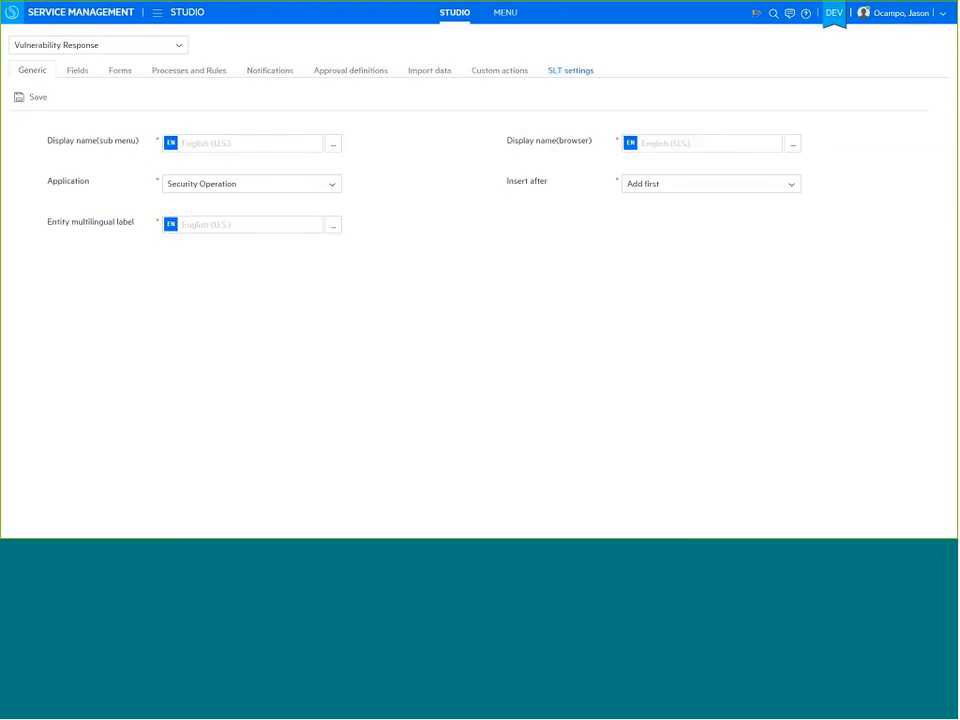
{"action": "left_click", "coordinate": [569, 71]}
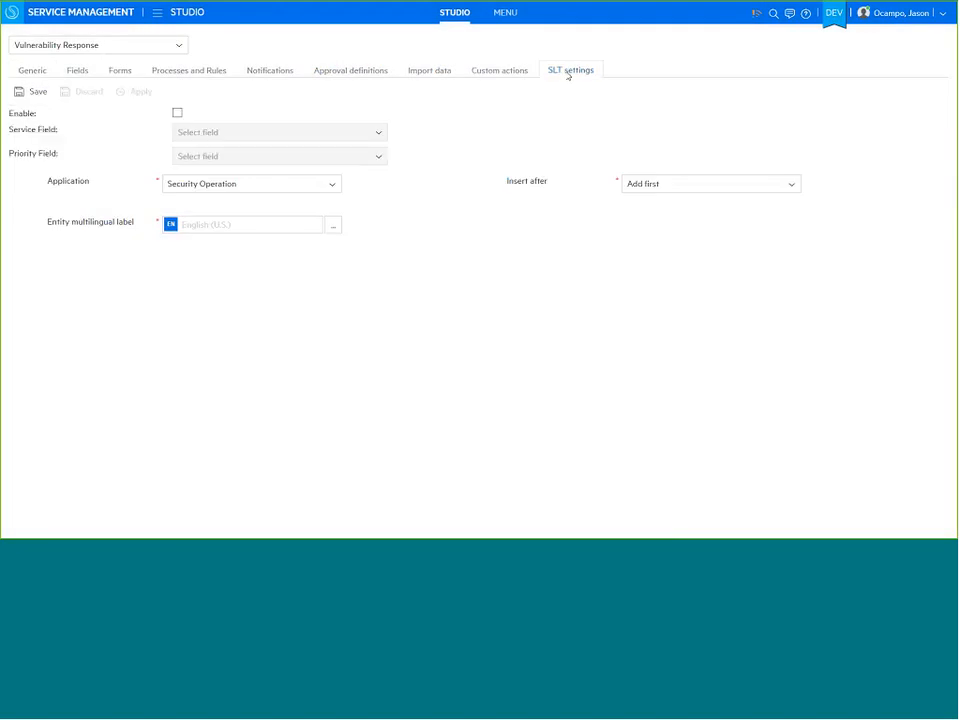
{"action": "left_click", "coordinate": [178, 114]}
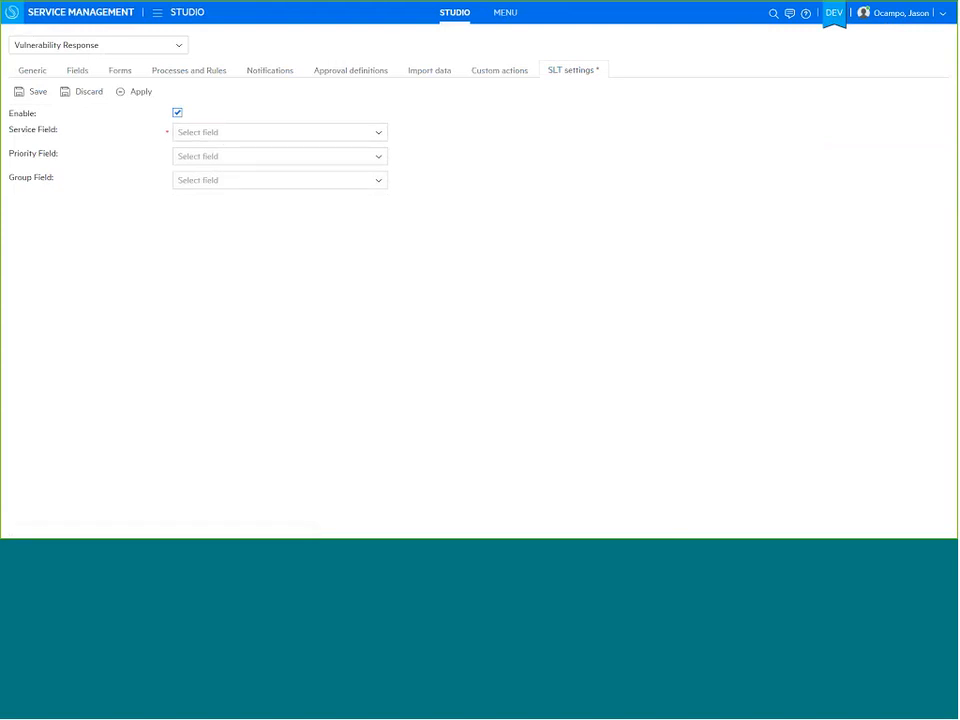
Map the SLT service, priority and group fields to Service, Priotity and Group, and save the settings
{"action": "left_click", "coordinate": [210, 134]}
{"action": "left_click", "coordinate": [205, 181]}
{"action": "left_click", "coordinate": [208, 158]}
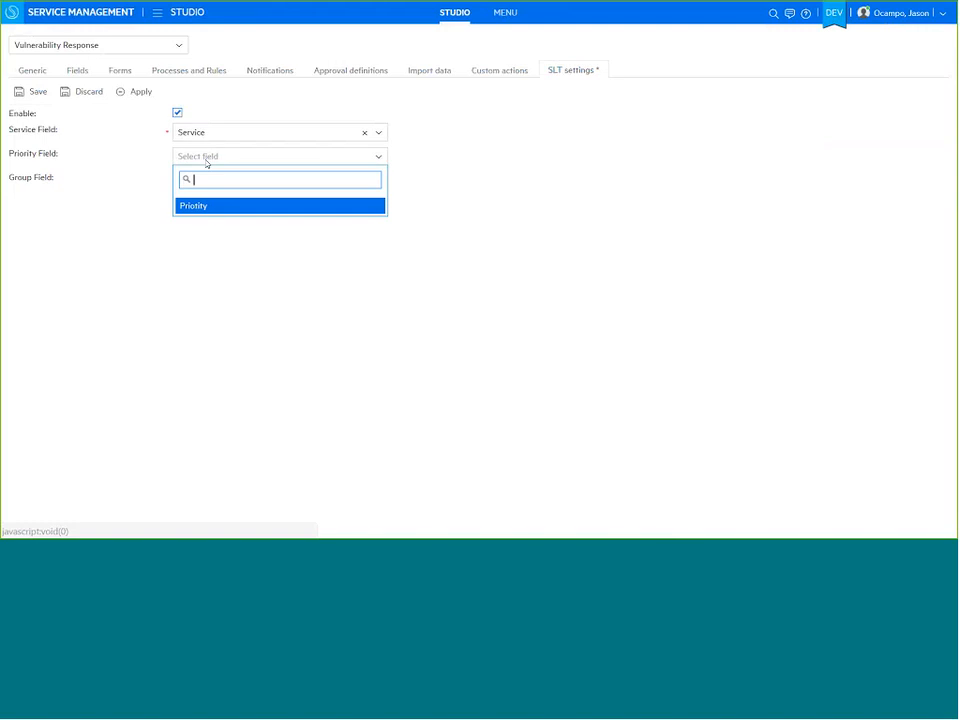
{"action": "left_click", "coordinate": [210, 207]}
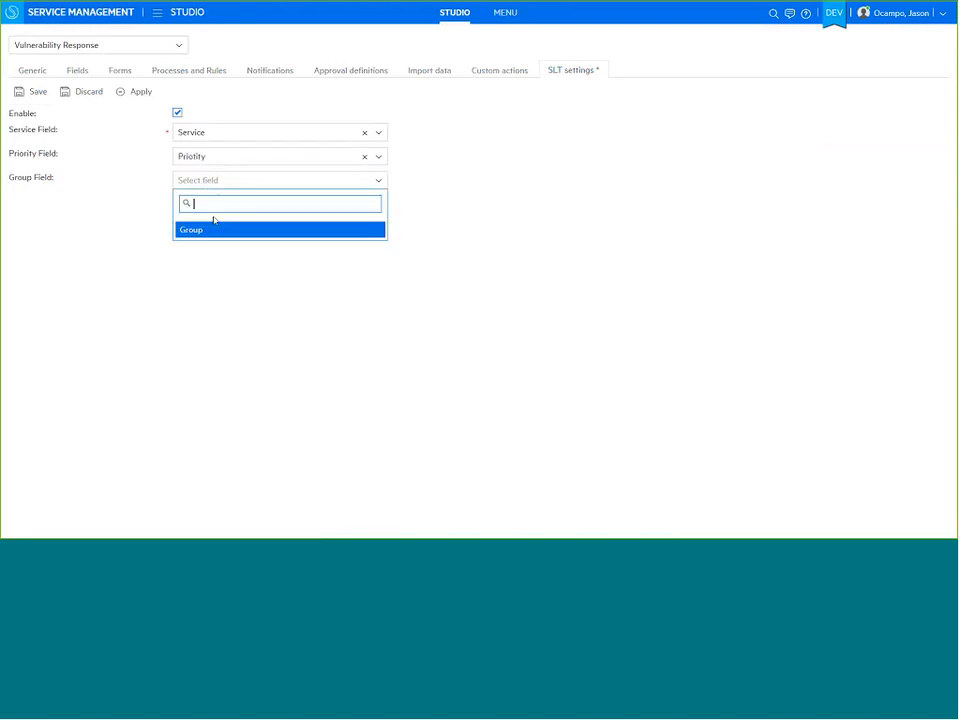
{"action": "left_click", "coordinate": [213, 220]}
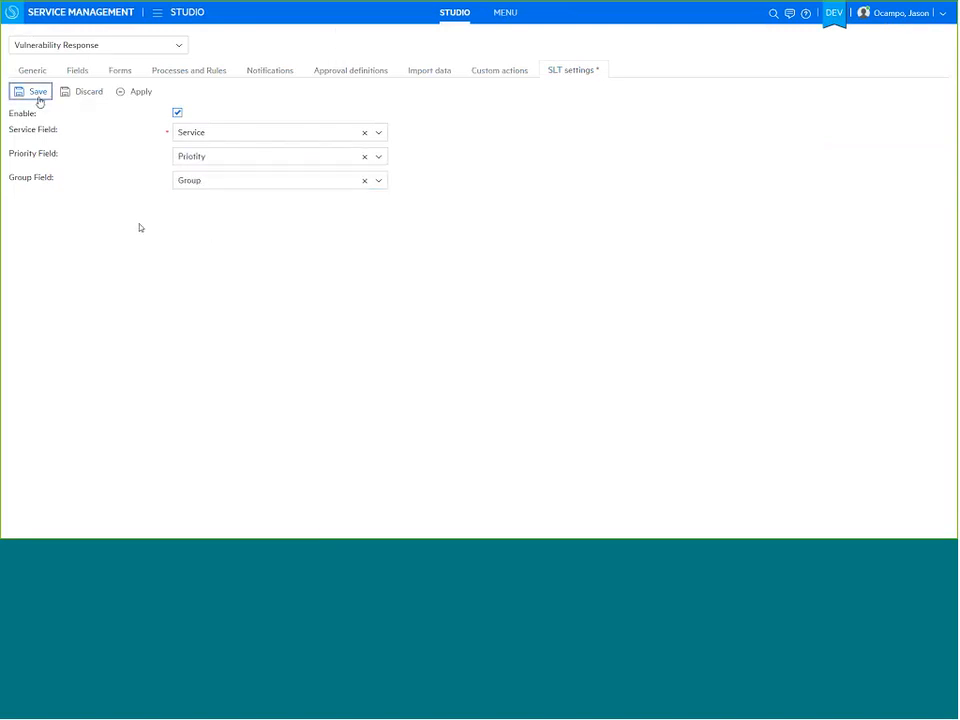
{"action": "left_click", "coordinate": [38, 99]}
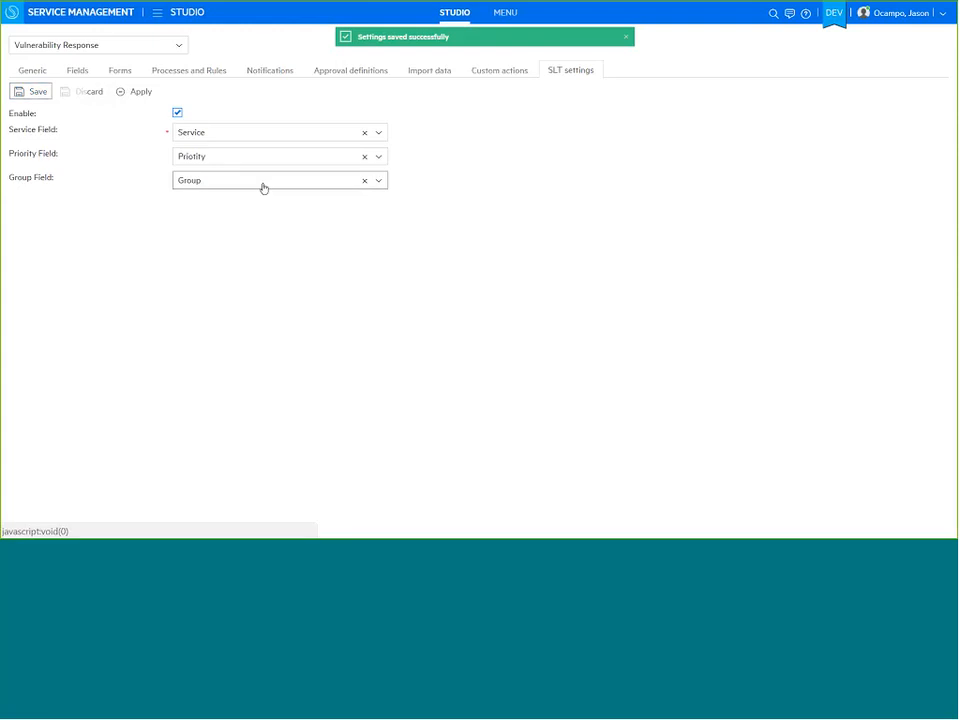
{"action": "left_click", "coordinate": [158, 13]}
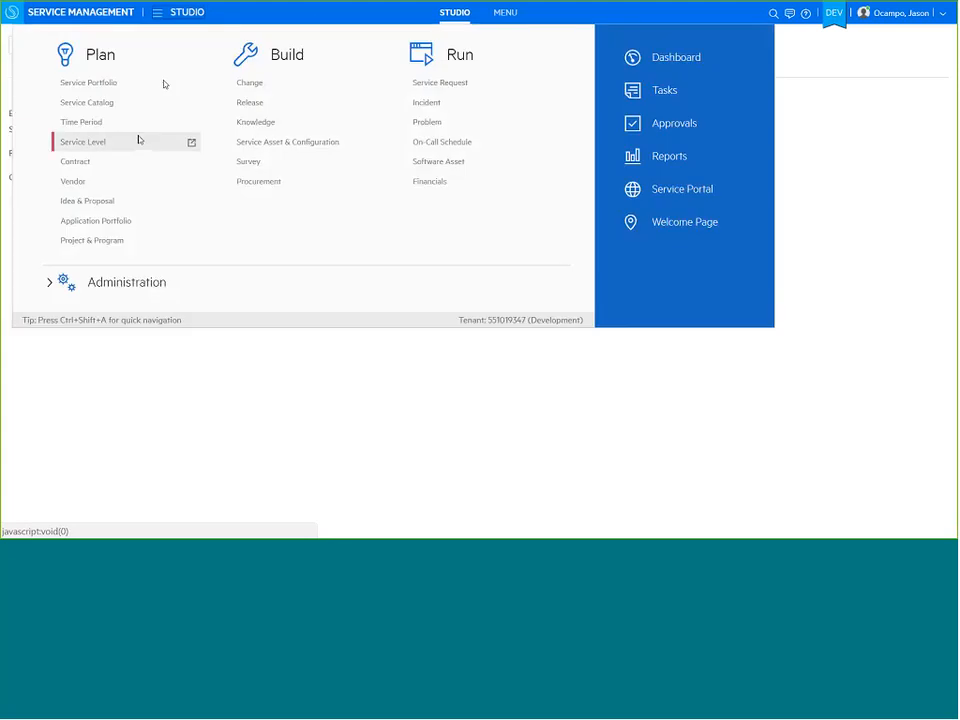
{"action": "left_click", "coordinate": [97, 146]}
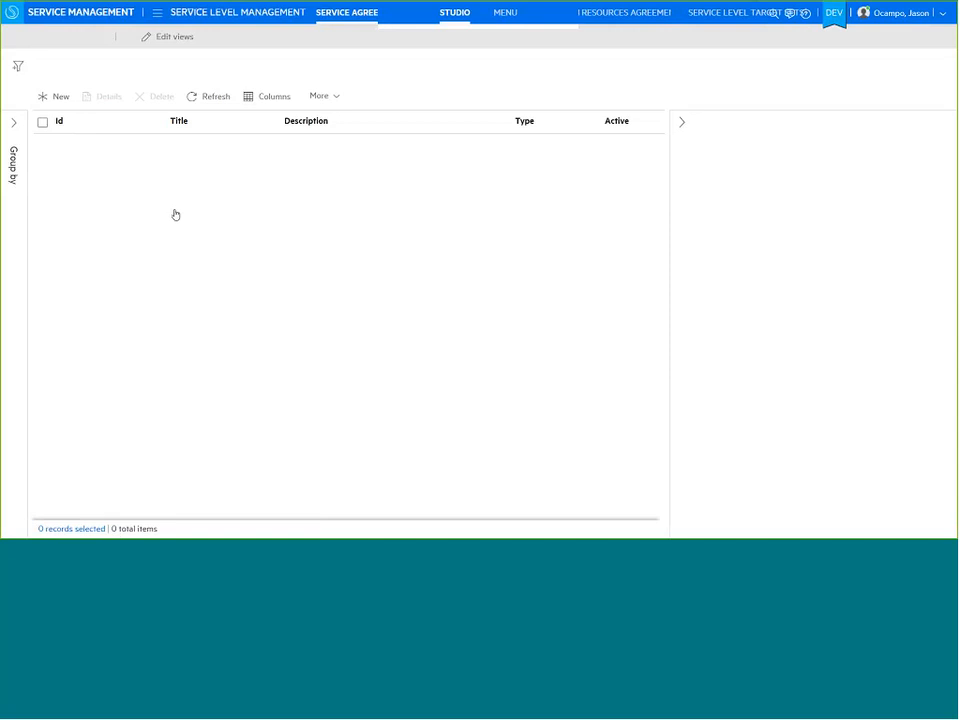
{"action": "left_click", "coordinate": [727, 14]}
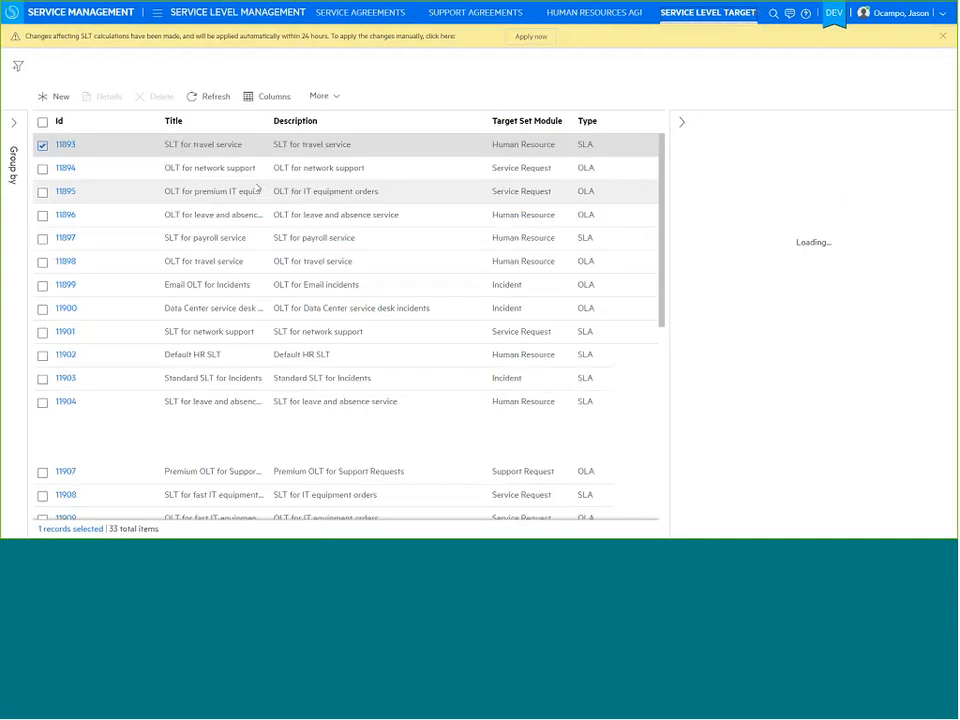
{"action": "left_click", "coordinate": [59, 97]}
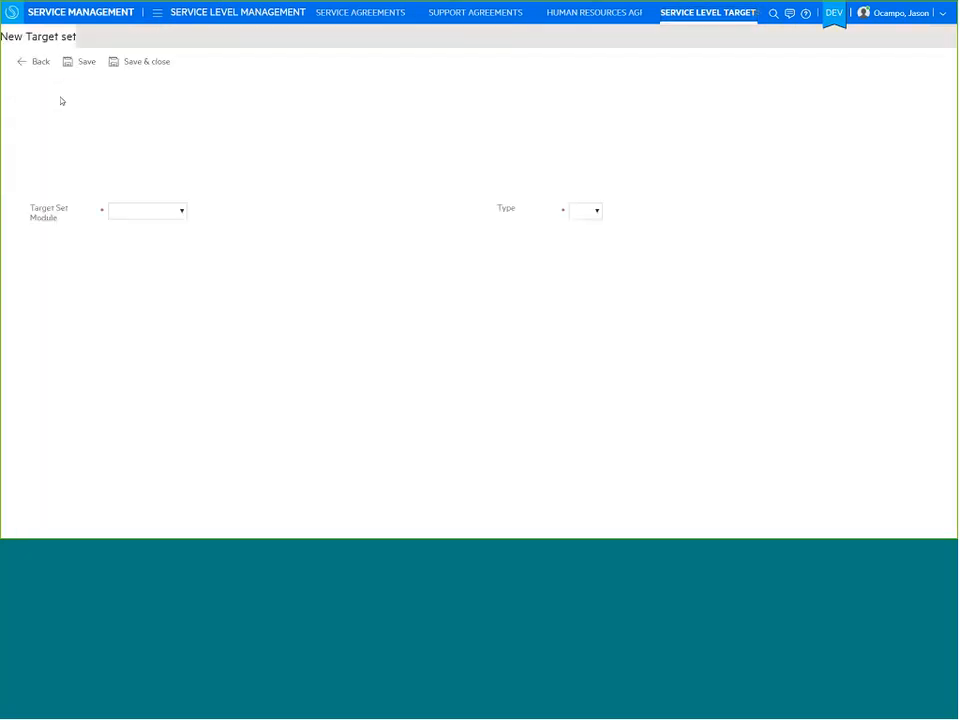
{"action": "left_click", "coordinate": [276, 141]}
{"action": "type", "text": "Se"}
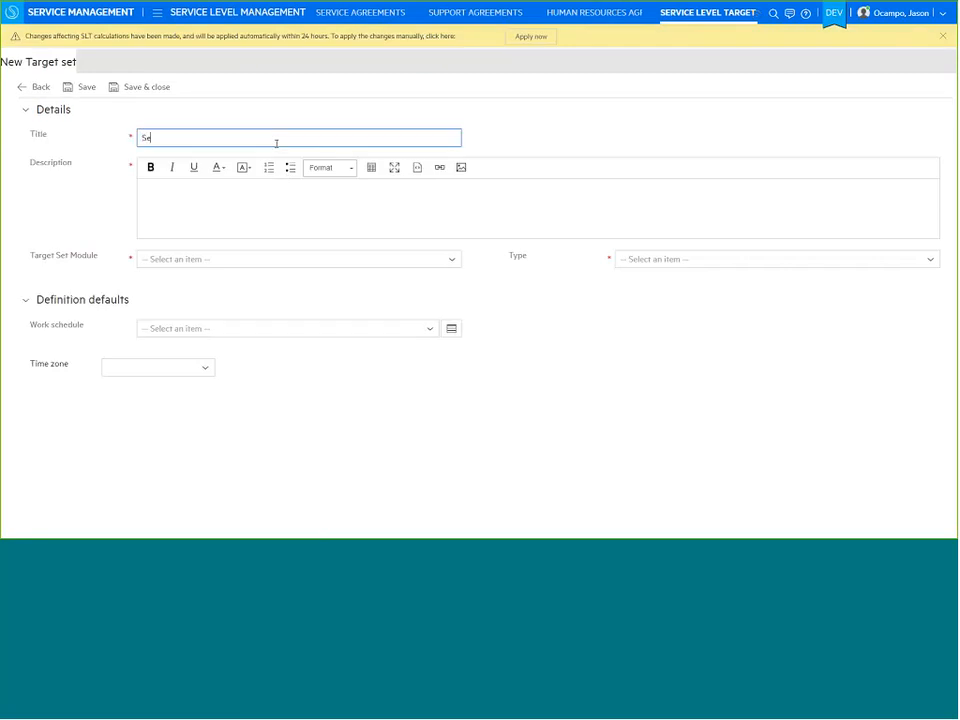
{"action": "type", "text": "cOps"}
{"action": "left_click_drag", "start_coordinate": [276, 143], "coordinate": [141, 145]}
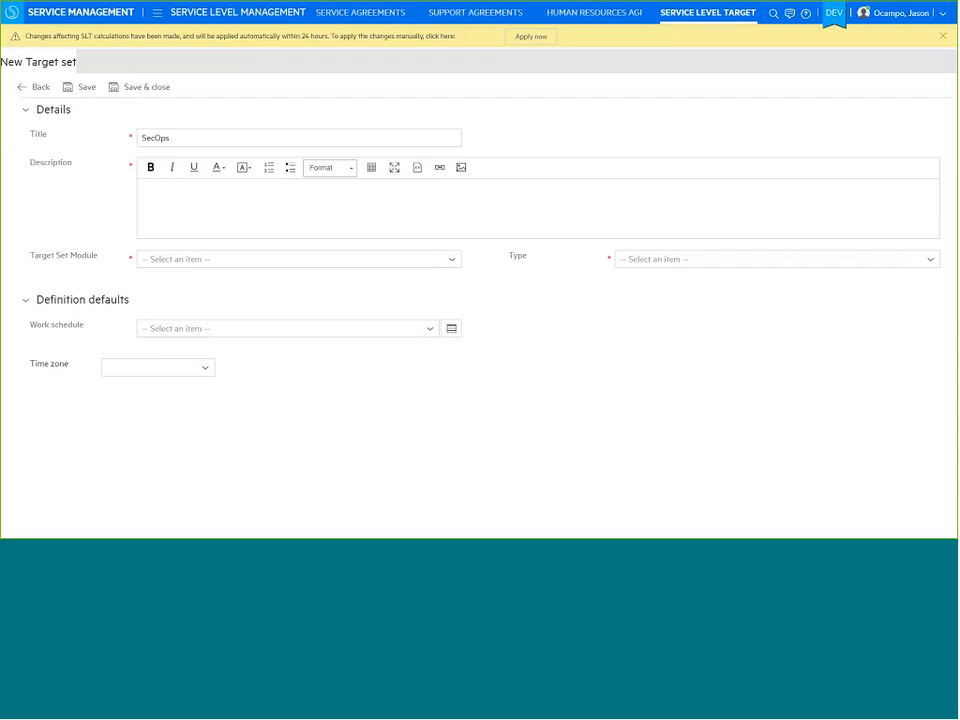
{"action": "left_click", "coordinate": [231, 259]}
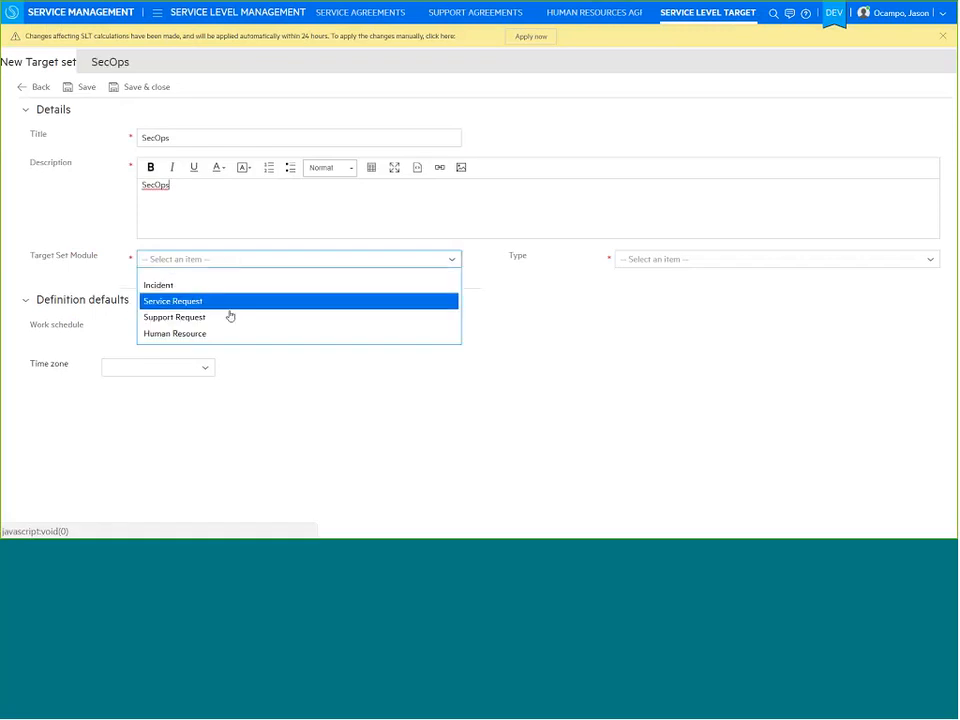
{"action": "key", "text": "Down"}
{"action": "key", "text": "Down"}
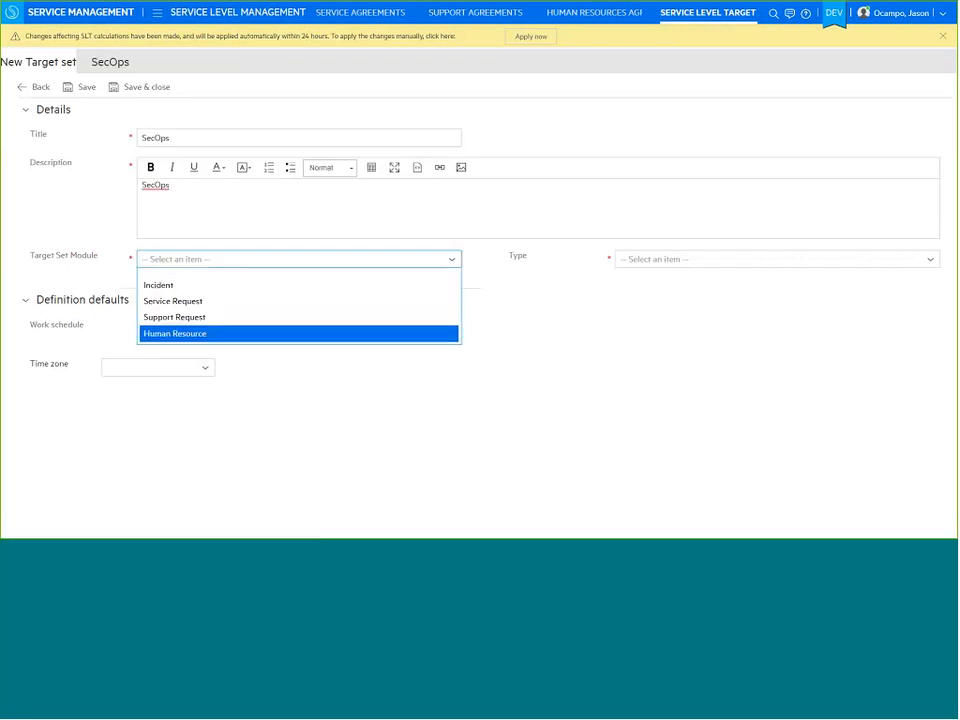
{"action": "key", "text": "Escape"}
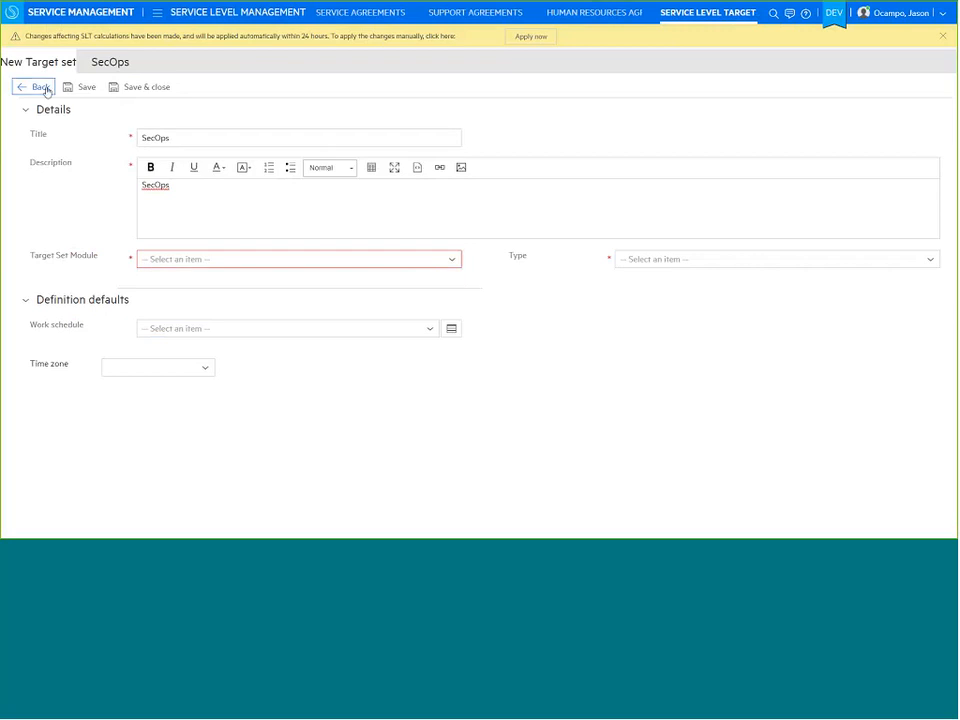
{"action": "left_click", "coordinate": [192, 261]}
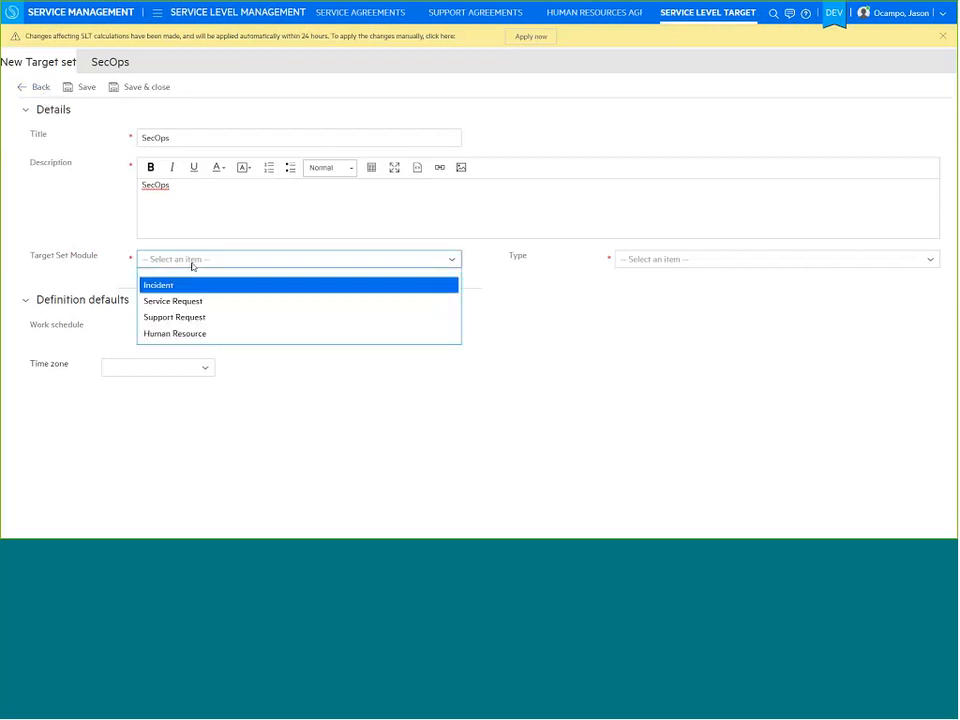
{"action": "key", "text": "Escape"}
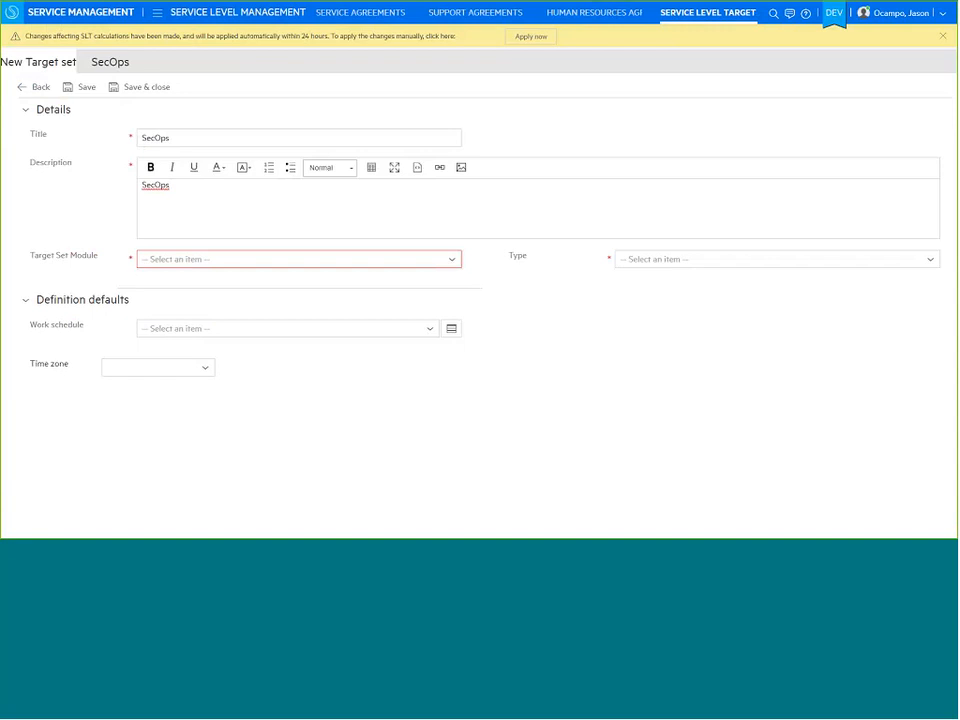
{"action": "left_click", "coordinate": [273, 19]}
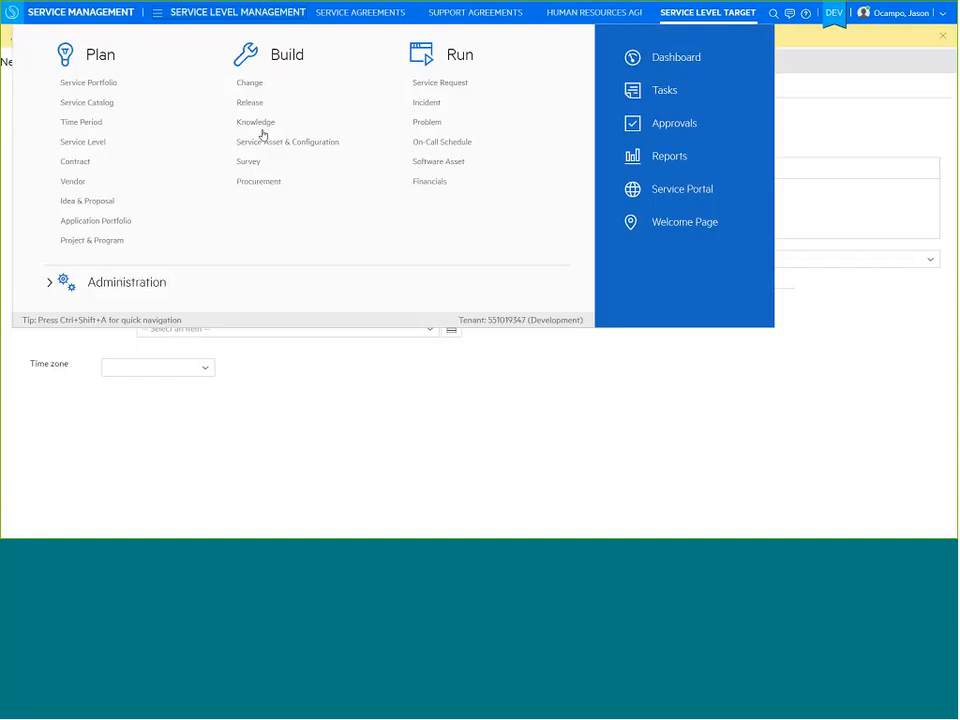
{"action": "left_click", "coordinate": [154, 284]}
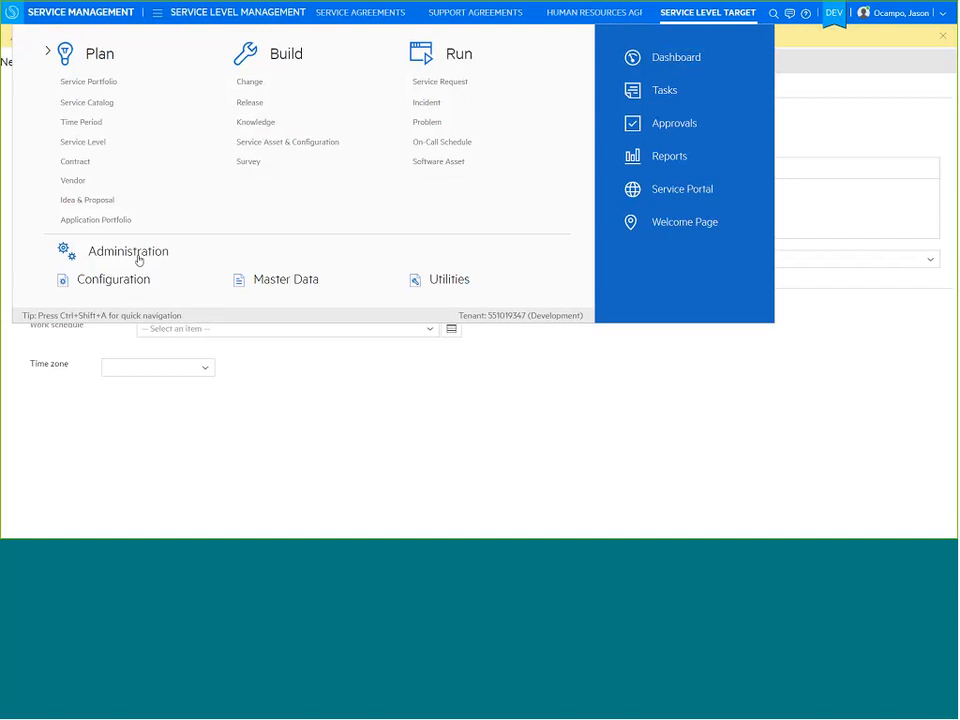
{"action": "left_click", "coordinate": [77, 150]}
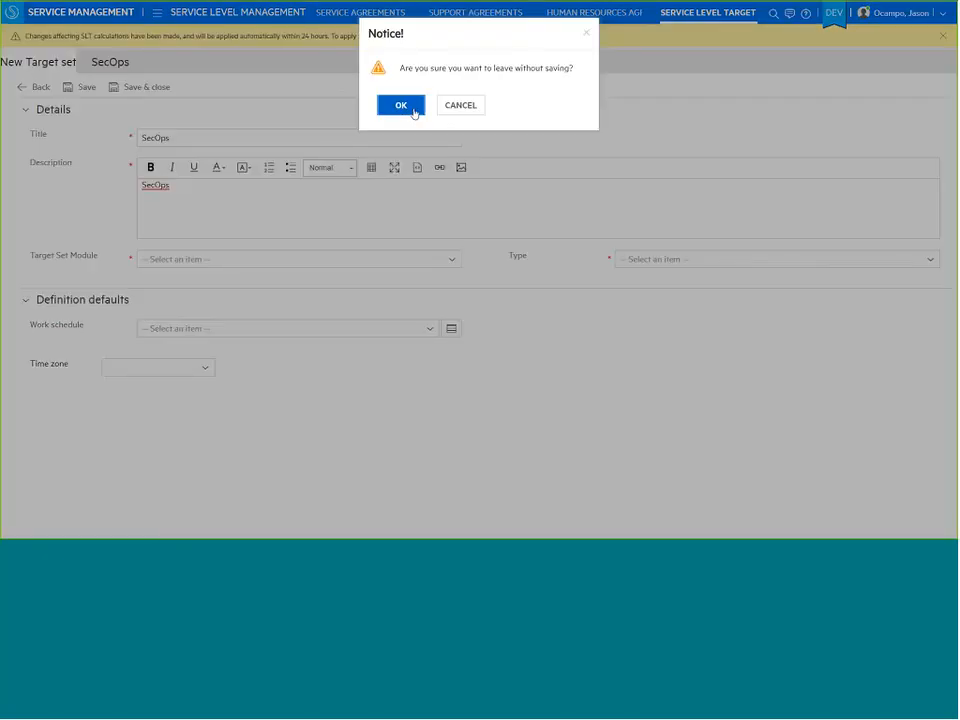
{"action": "left_click", "coordinate": [401, 106]}
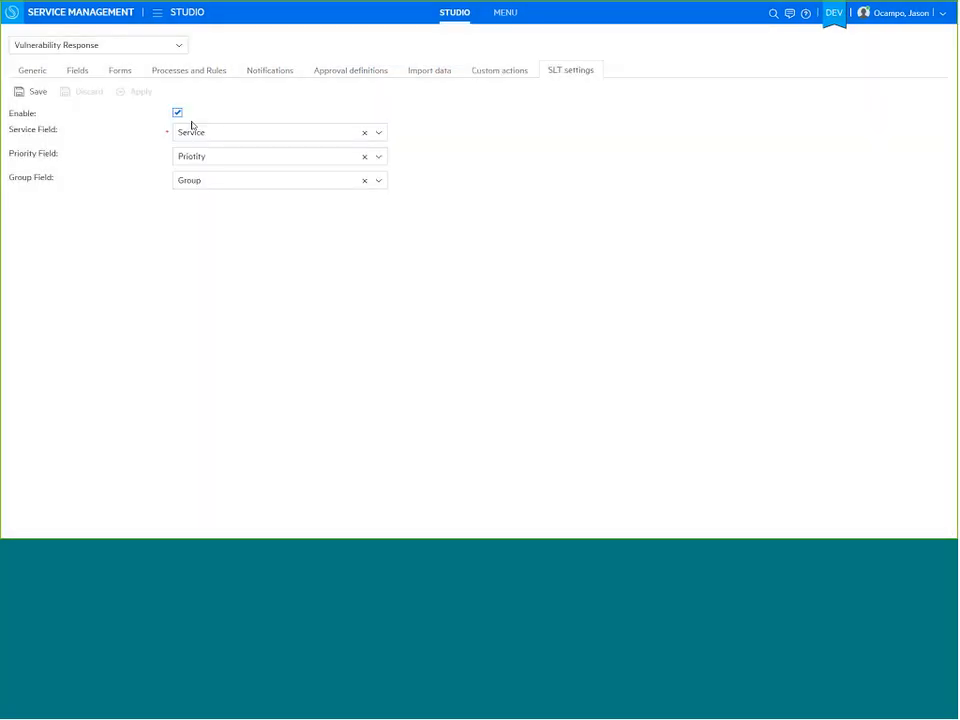
Save and apply the SLT settings of the Vulnerability Response record type
{"action": "left_click", "coordinate": [35, 93]}
{"action": "left_click", "coordinate": [625, 37]}
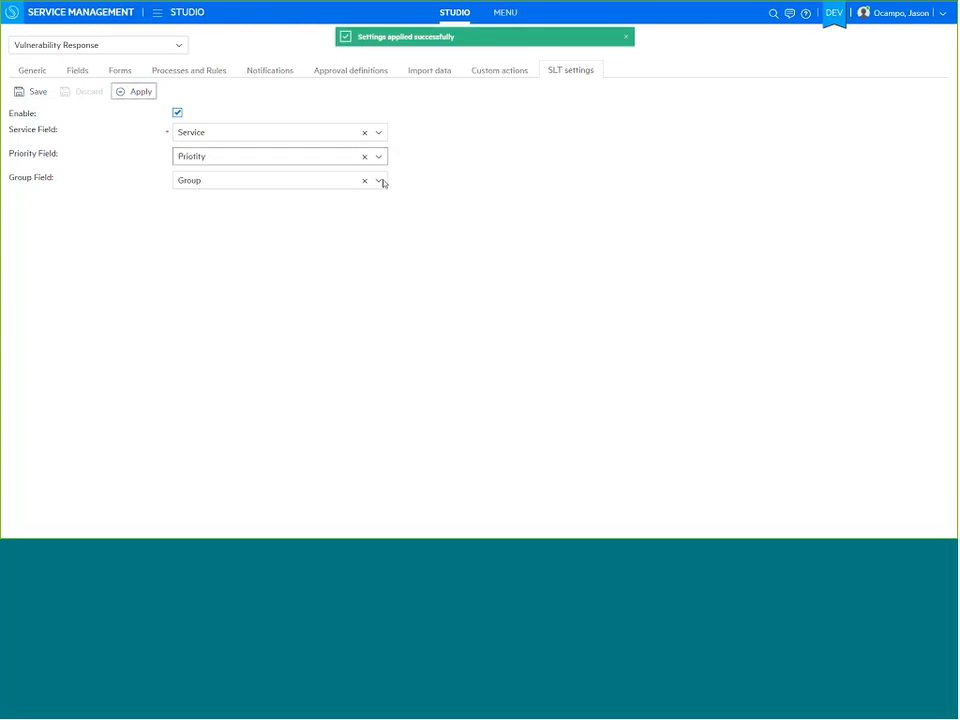
Start a new service level target set in Service Level Management with "SecOps" as both its title and description
{"action": "left_click", "coordinate": [157, 13]}
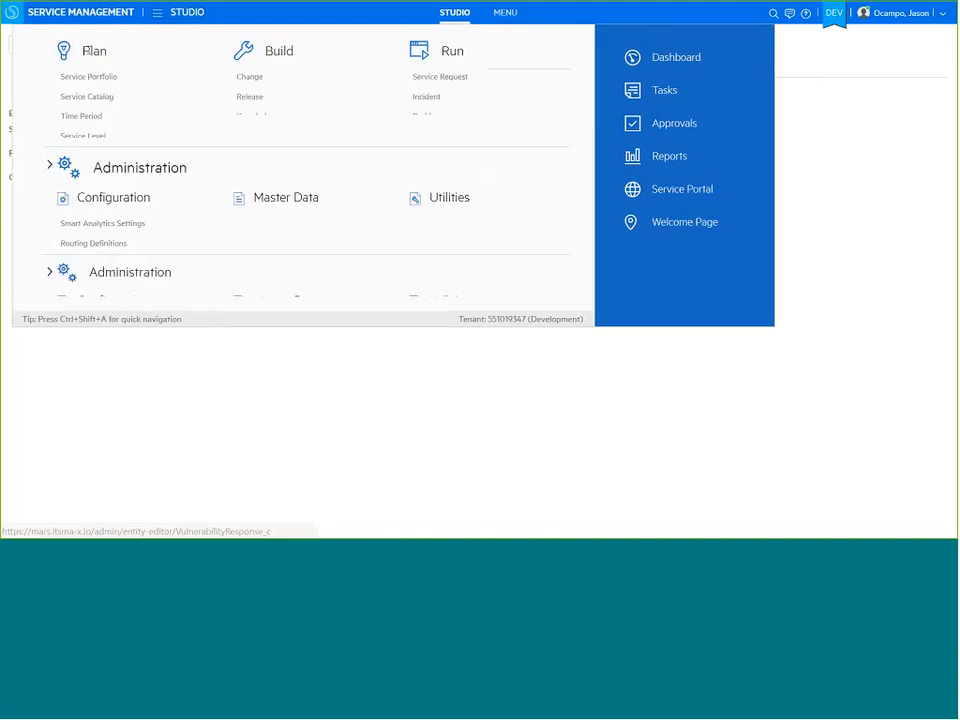
{"action": "left_click", "coordinate": [186, 142]}
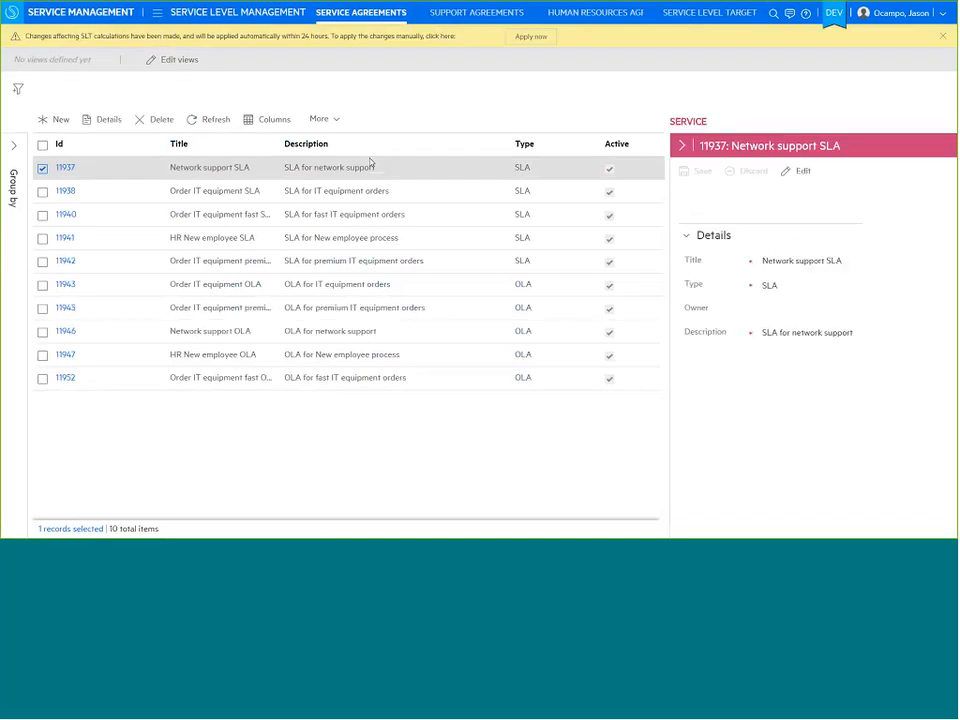
{"action": "left_click", "coordinate": [709, 12]}
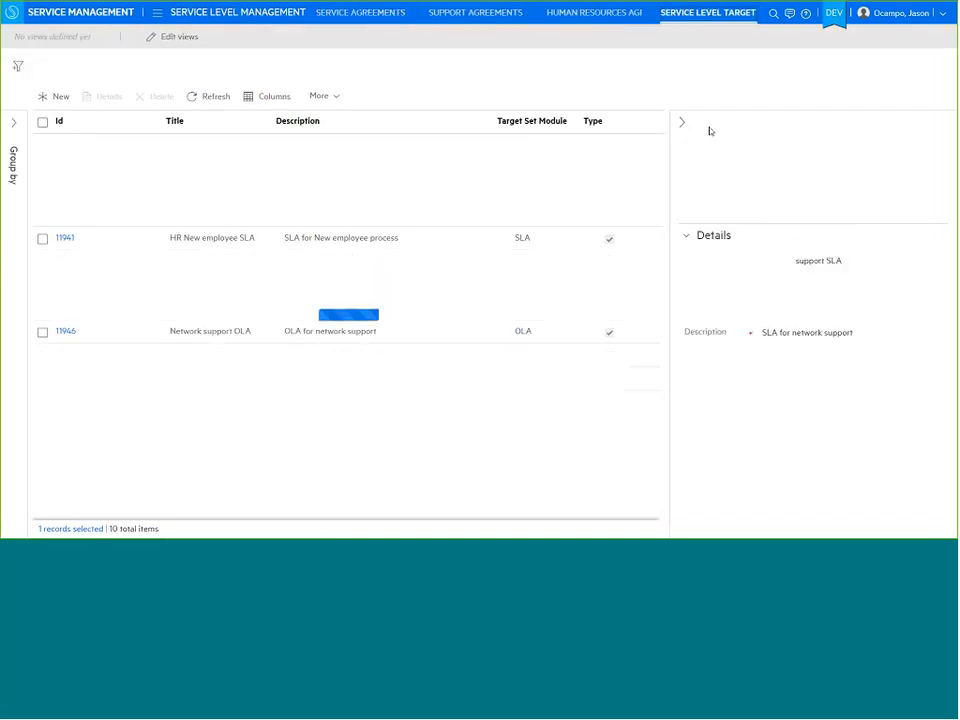
{"action": "left_click", "coordinate": [63, 98]}
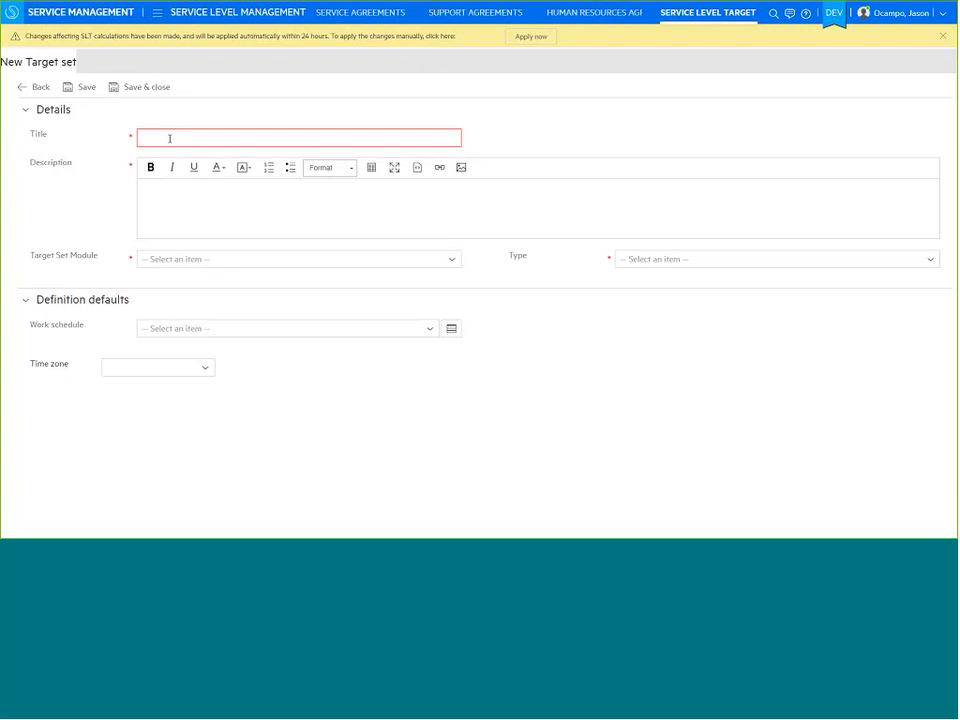
{"action": "type", "text": "SecOps"}
{"action": "left_click", "coordinate": [170, 198]}
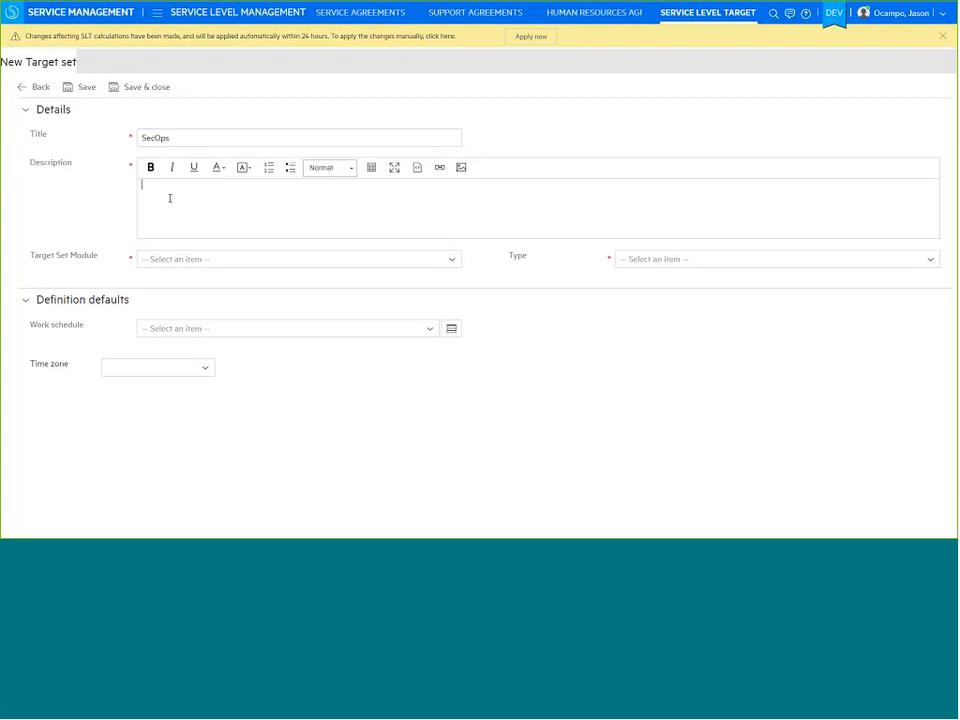
{"action": "type", "text": "SecOps"}
Set the SecOps target set's module to Vulnerability Response, its type to SLA and its target type to Resolution
{"action": "left_click", "coordinate": [174, 259]}
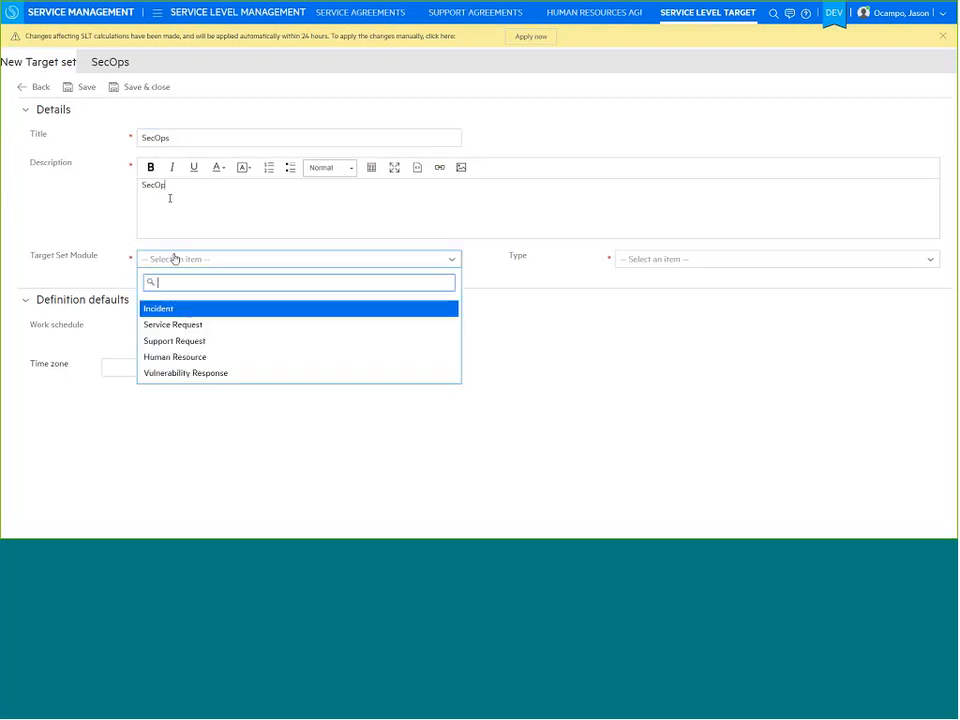
{"action": "left_click", "coordinate": [199, 376]}
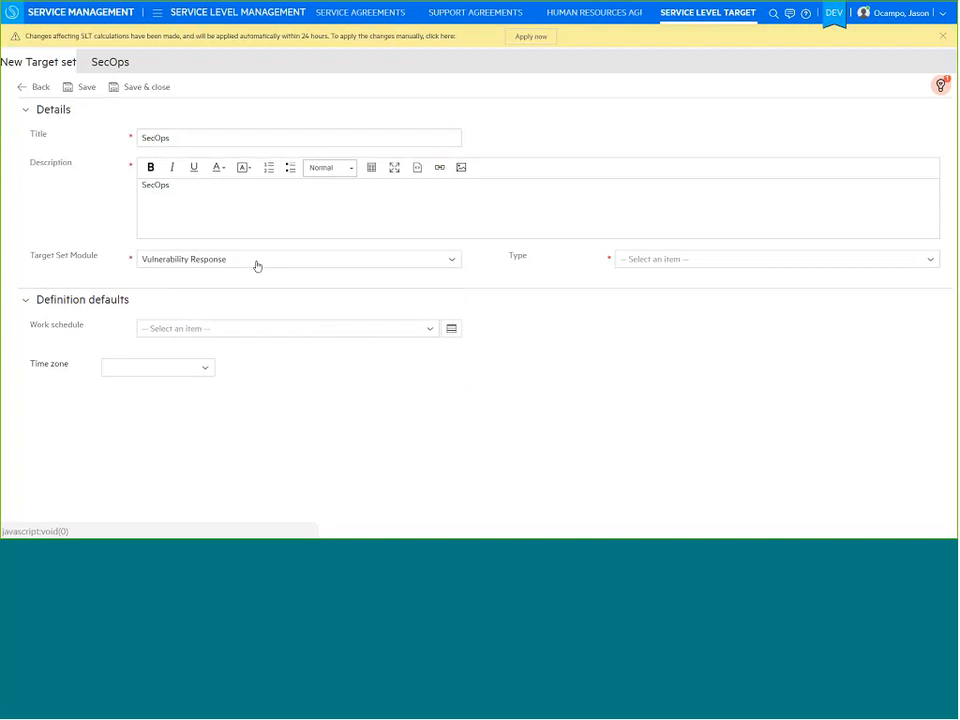
{"action": "left_click", "coordinate": [257, 264]}
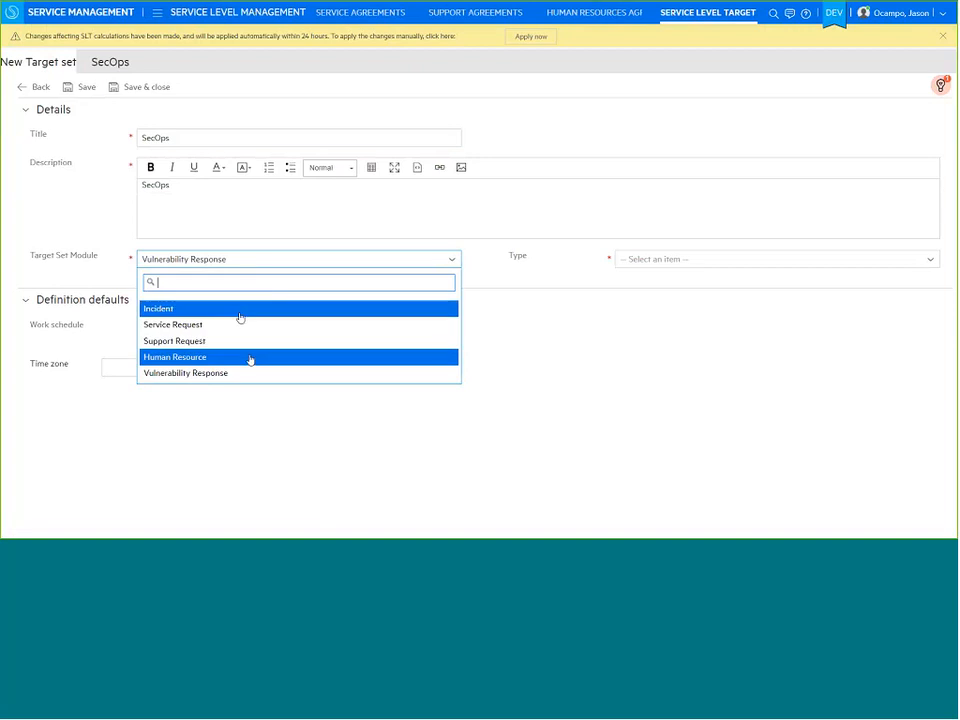
{"action": "left_click", "coordinate": [673, 259]}
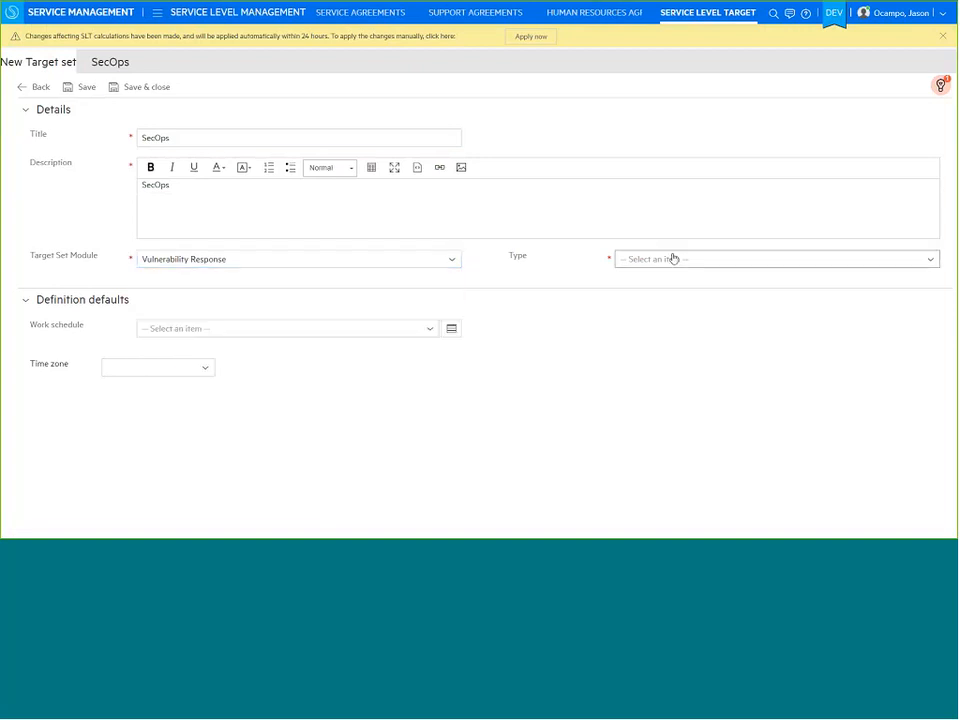
{"action": "left_click", "coordinate": [673, 259]}
{"action": "left_click", "coordinate": [660, 281]}
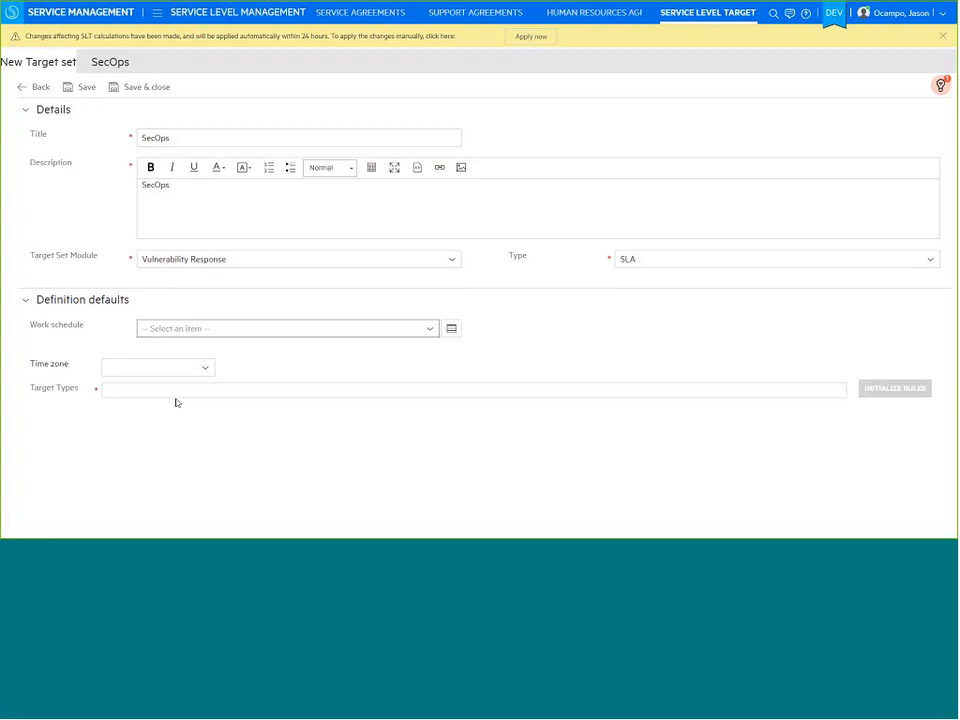
{"action": "left_click", "coordinate": [181, 388]}
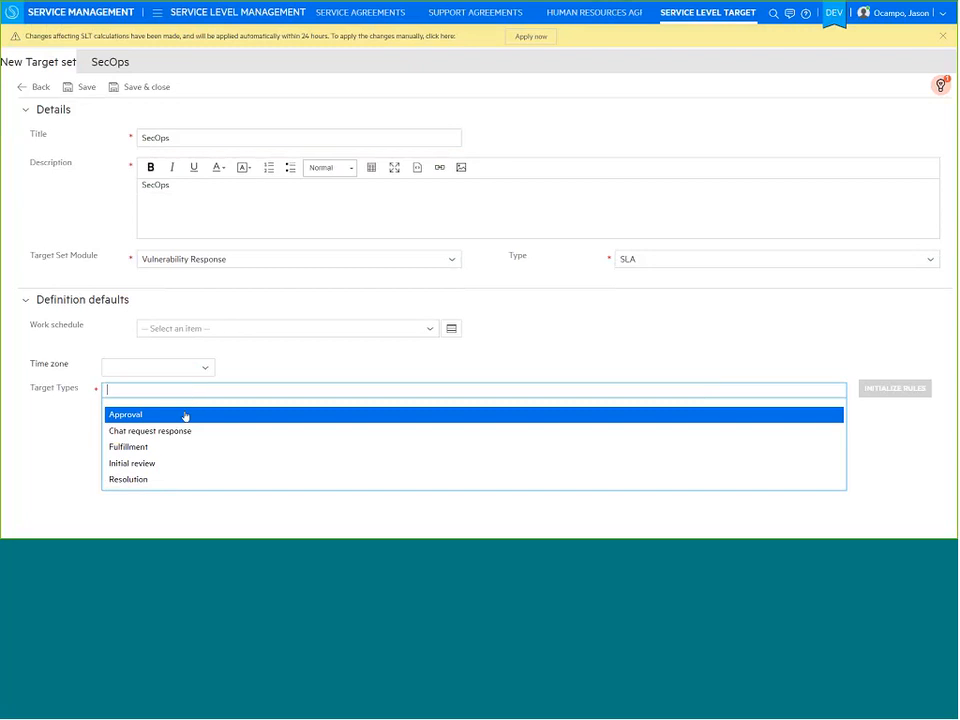
{"action": "left_click", "coordinate": [151, 480]}
{"action": "left_click", "coordinate": [187, 493]}
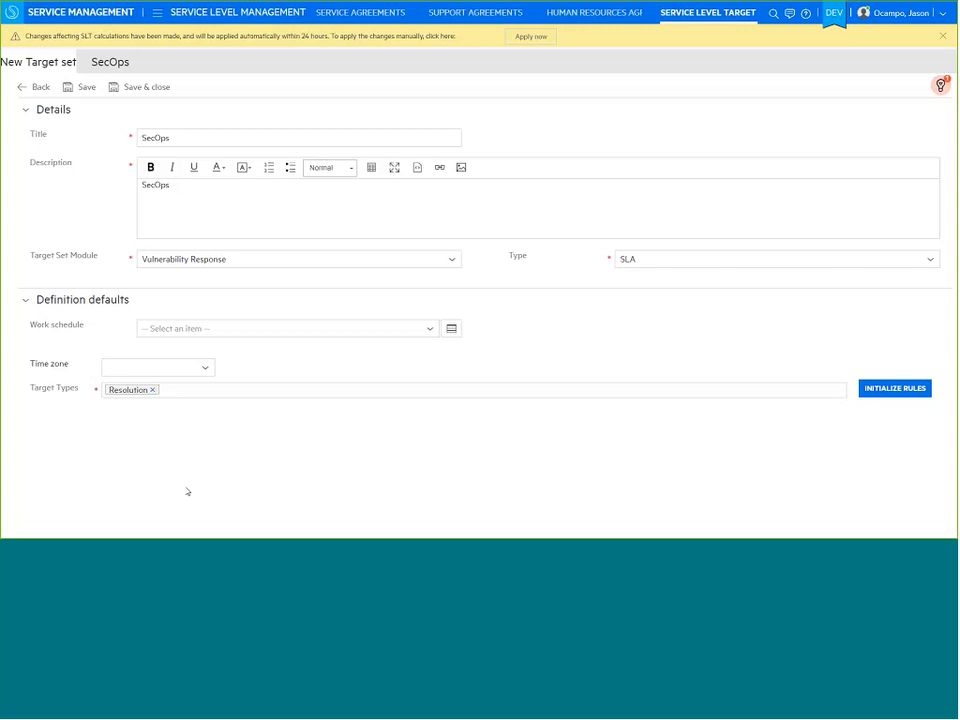
Initialize the target set's rules with a Resolution start rule for process Normal, metaphase Analysis and phase Analyze
{"action": "left_click", "coordinate": [913, 388]}
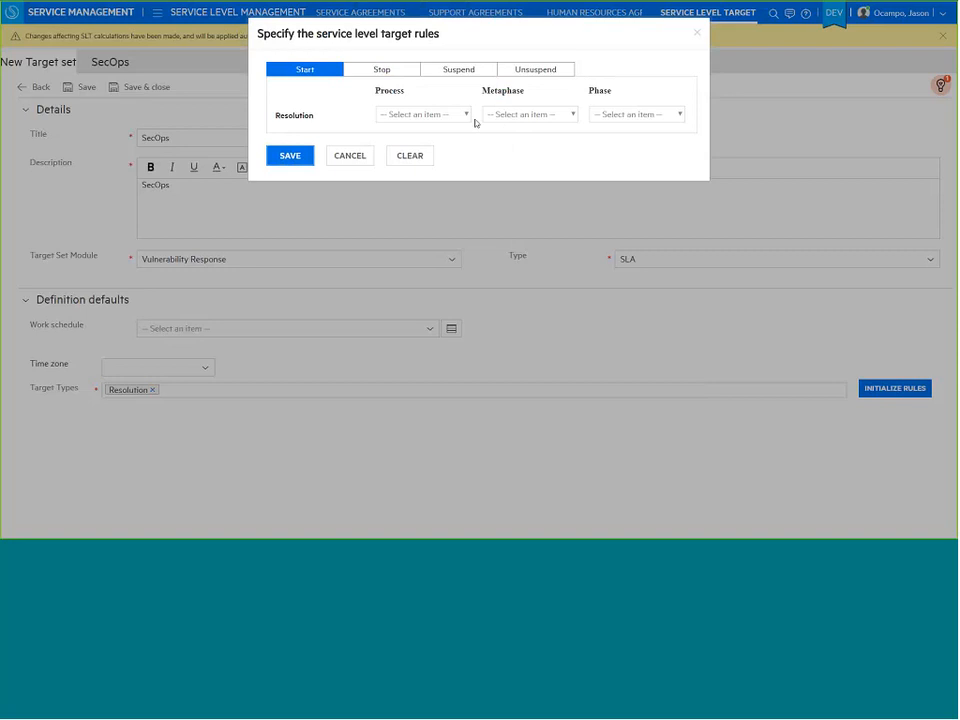
{"action": "left_click", "coordinate": [423, 114]}
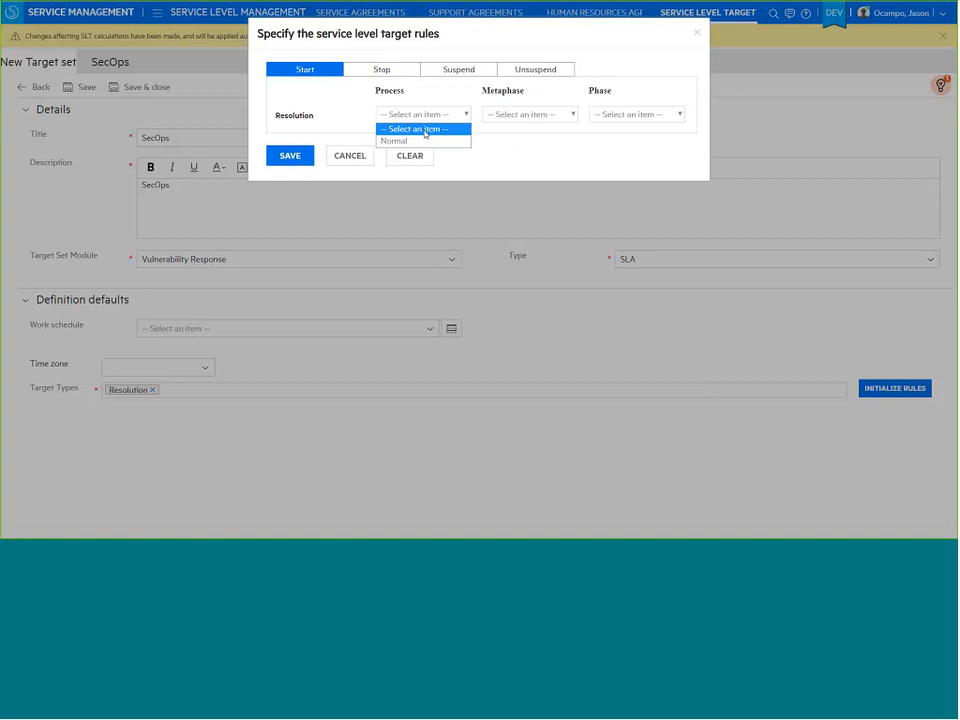
{"action": "left_click", "coordinate": [412, 141]}
{"action": "left_click", "coordinate": [517, 118]}
{"action": "left_click", "coordinate": [517, 152]}
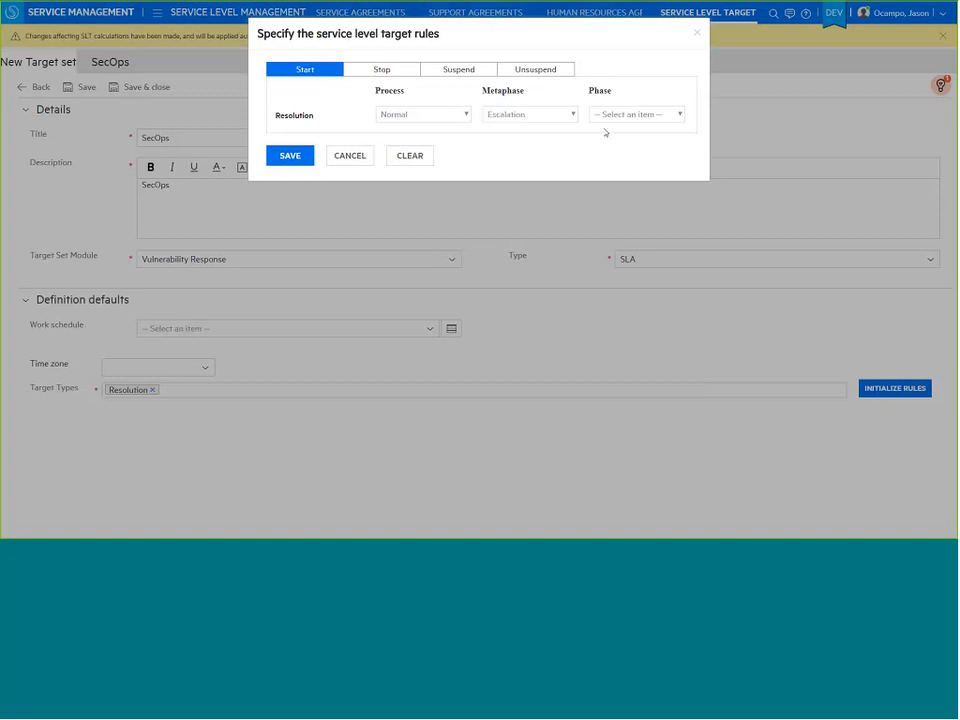
{"action": "left_click", "coordinate": [622, 116]}
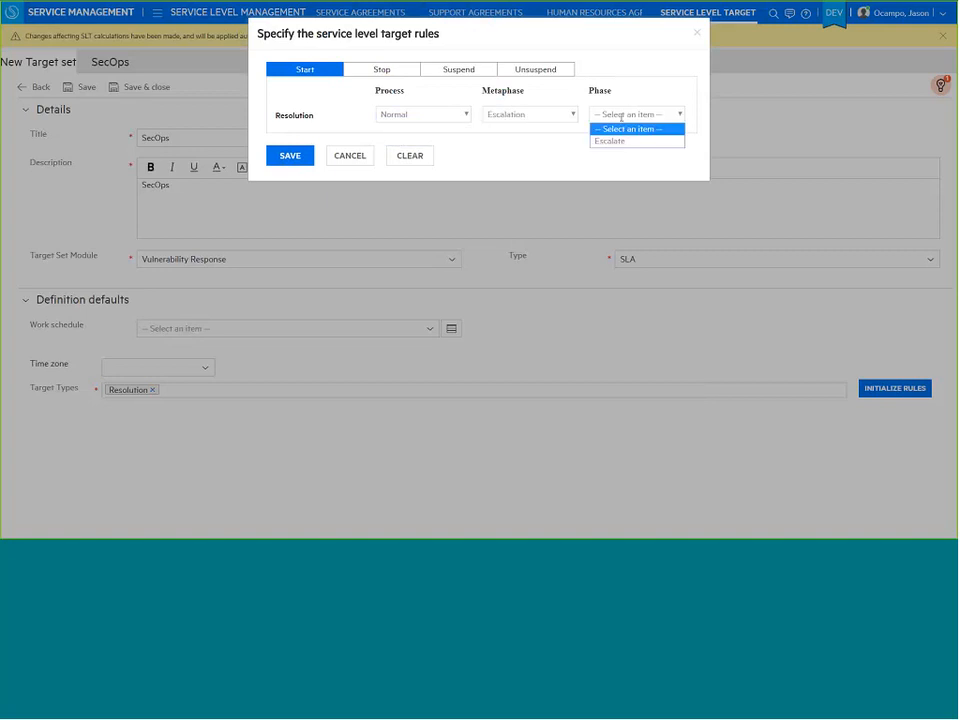
{"action": "left_click", "coordinate": [559, 113]}
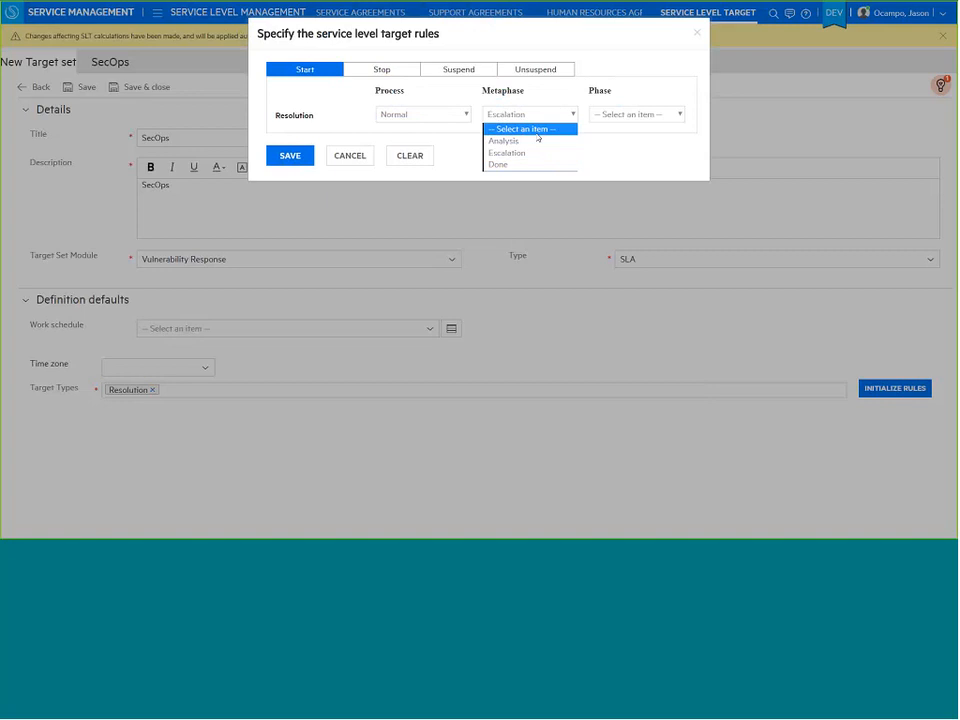
{"action": "left_click", "coordinate": [538, 141]}
{"action": "left_click", "coordinate": [620, 113]}
{"action": "left_click", "coordinate": [617, 142]}
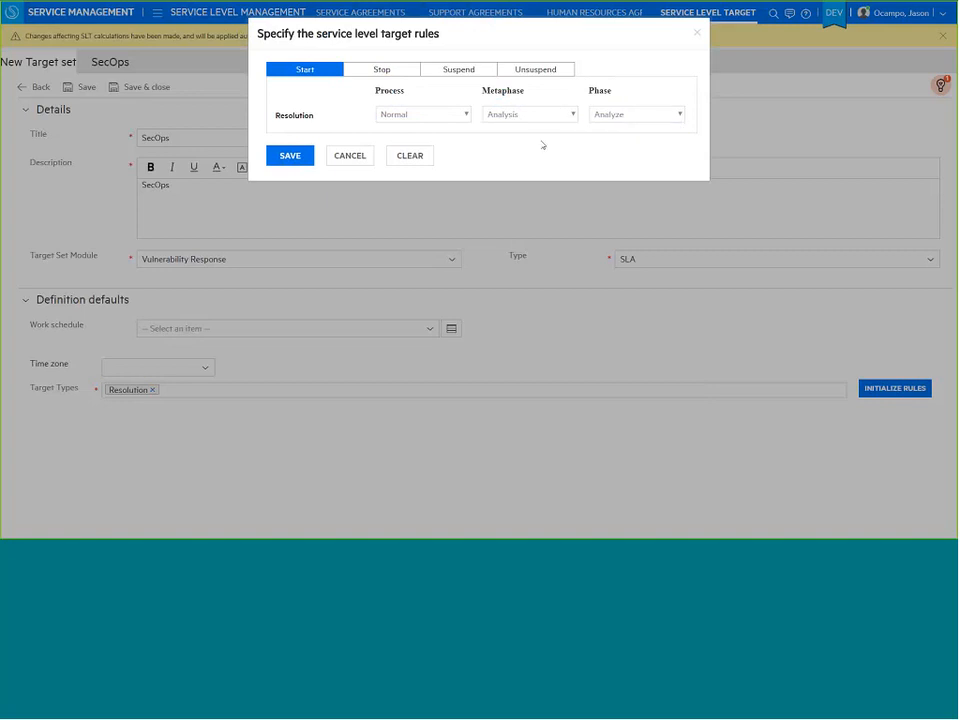
Set the Resolution stop rule to process Normal, metaphase Done and phase Close, and save the service level target rules
{"action": "left_click", "coordinate": [377, 70]}
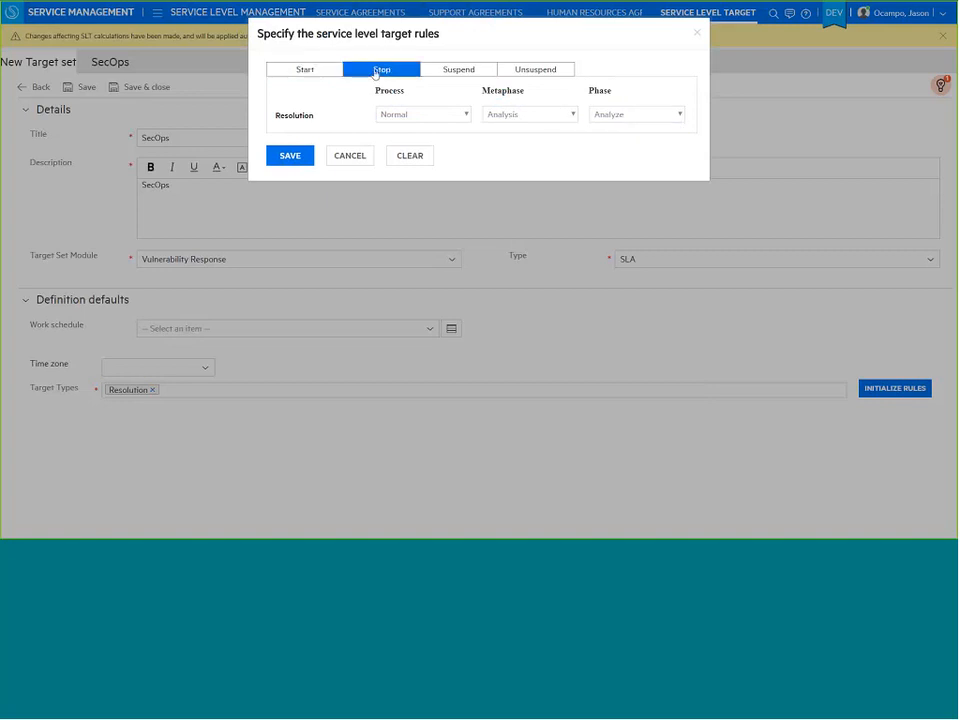
{"action": "left_click", "coordinate": [420, 114]}
{"action": "left_click", "coordinate": [407, 141]}
{"action": "left_click", "coordinate": [513, 113]}
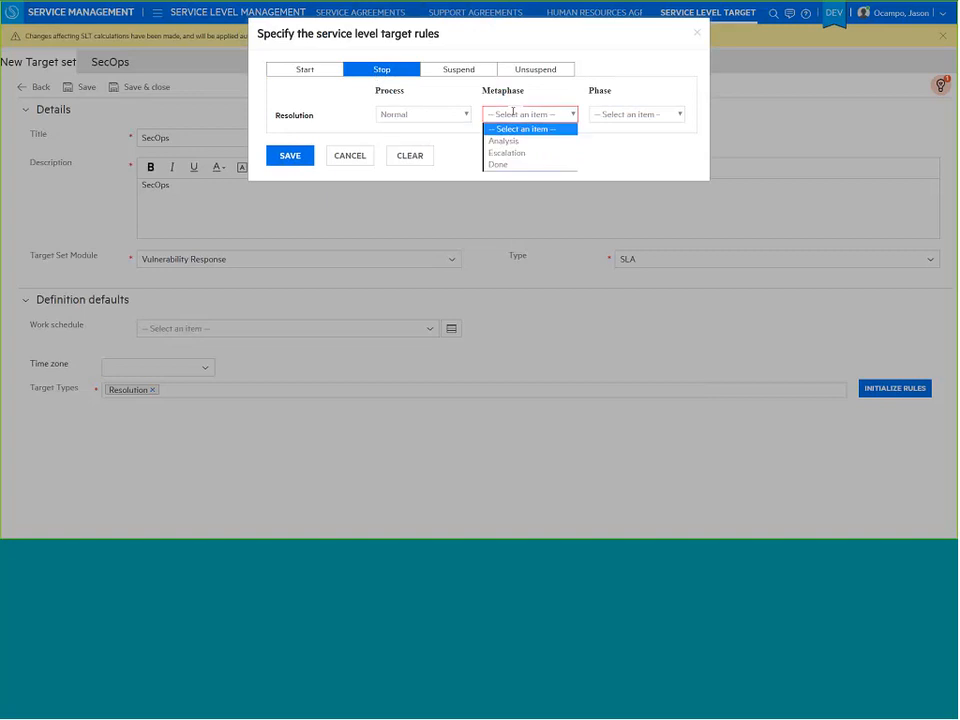
{"action": "left_click", "coordinate": [508, 165]}
{"action": "left_click", "coordinate": [636, 114]}
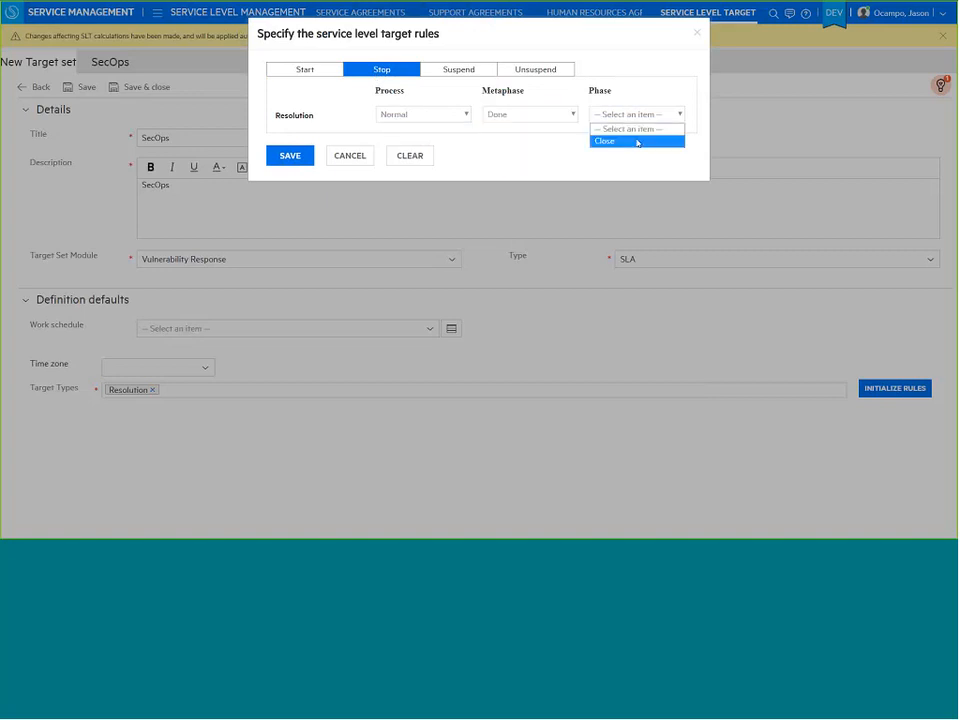
{"action": "left_click", "coordinate": [636, 141]}
{"action": "left_click", "coordinate": [291, 159]}
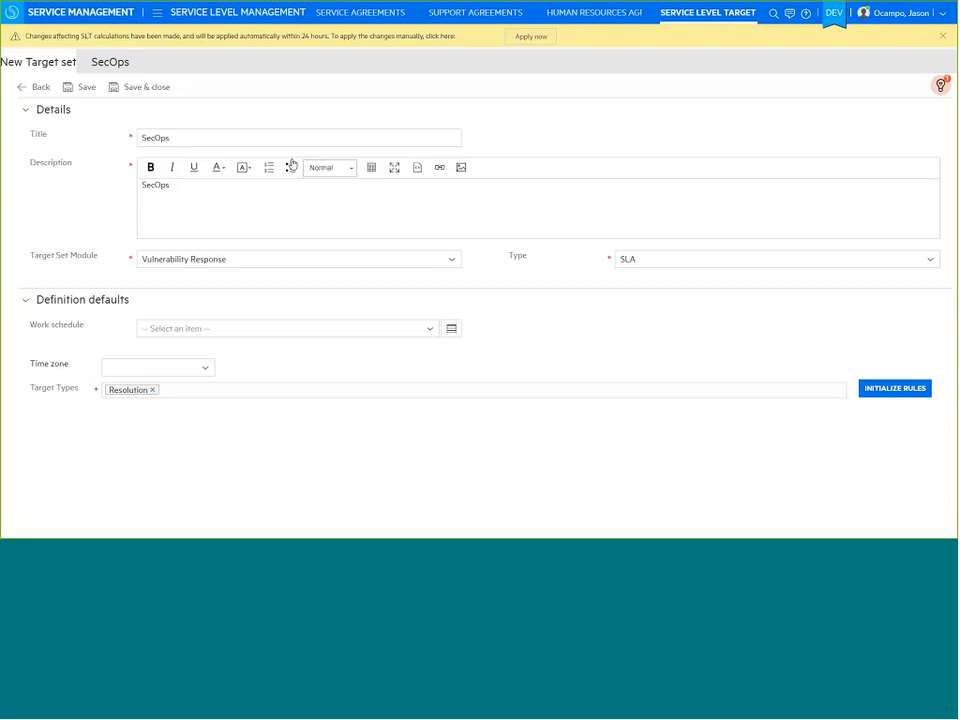
Save the SecOps target set and check the start and stop rules among its Entering rules
{"action": "left_click", "coordinate": [85, 88]}
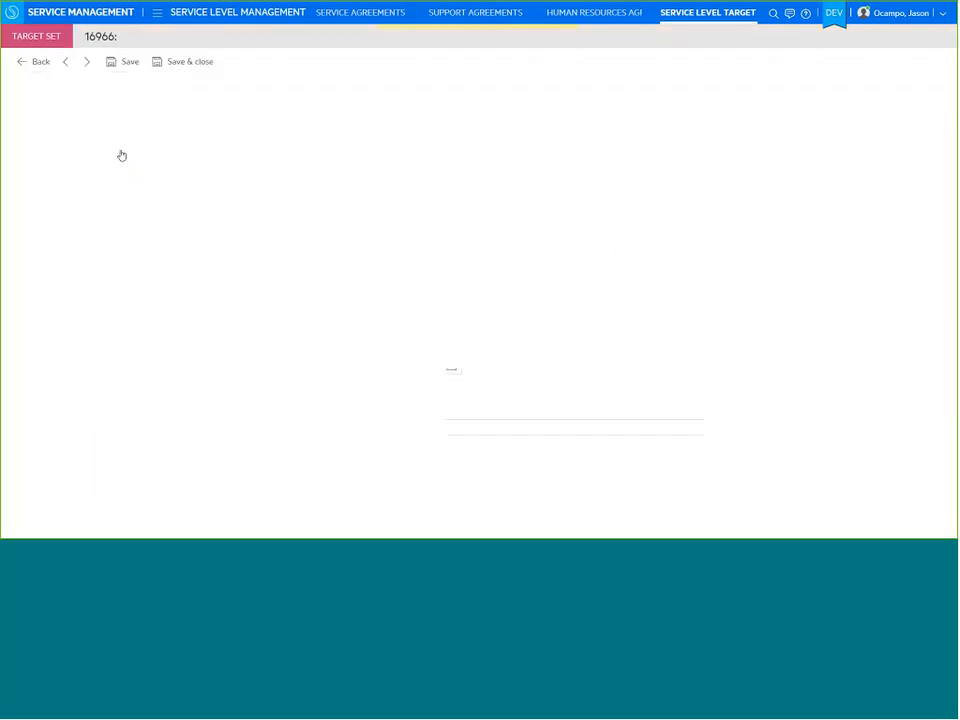
{"action": "left_click", "coordinate": [72, 186]}
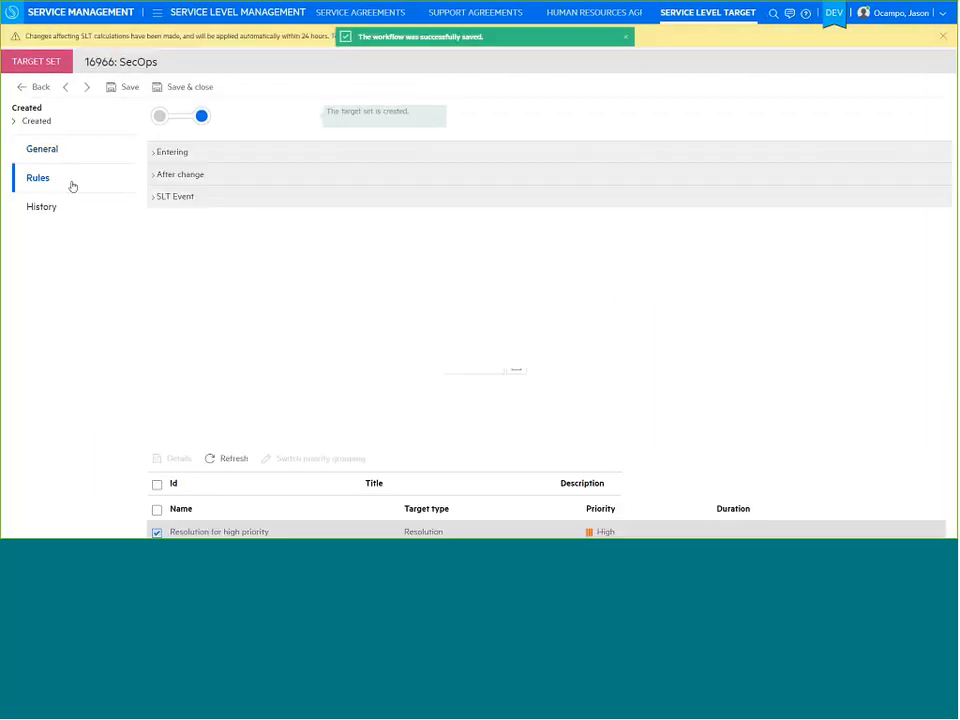
{"action": "left_click", "coordinate": [160, 155]}
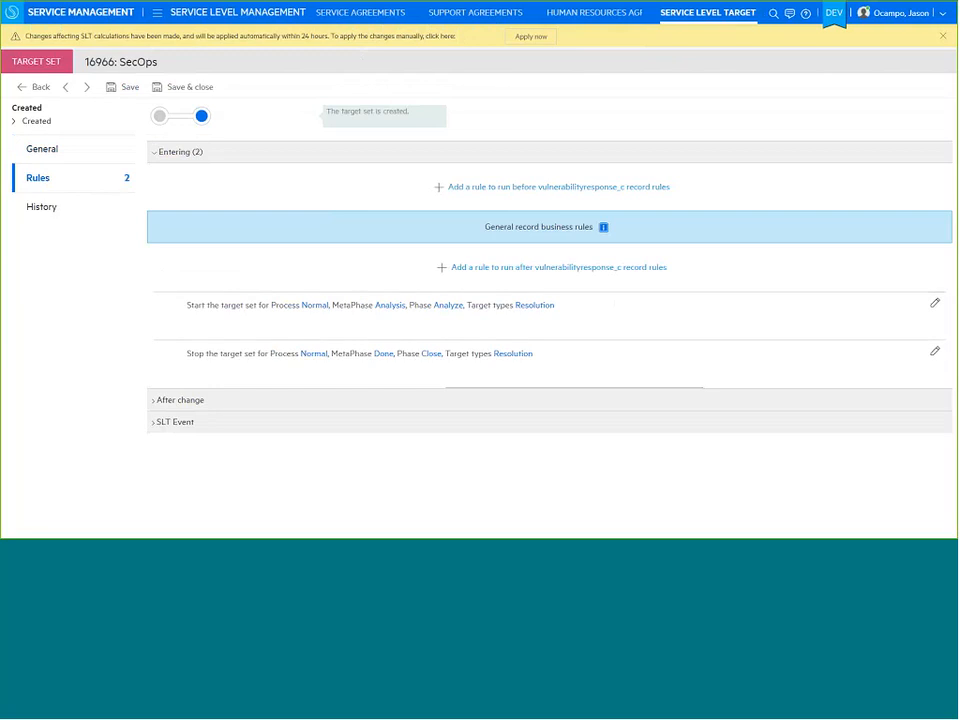
Switch the priority grouping of the SecOps set's service level target definitions to group all priorities
{"action": "left_click", "coordinate": [60, 153]}
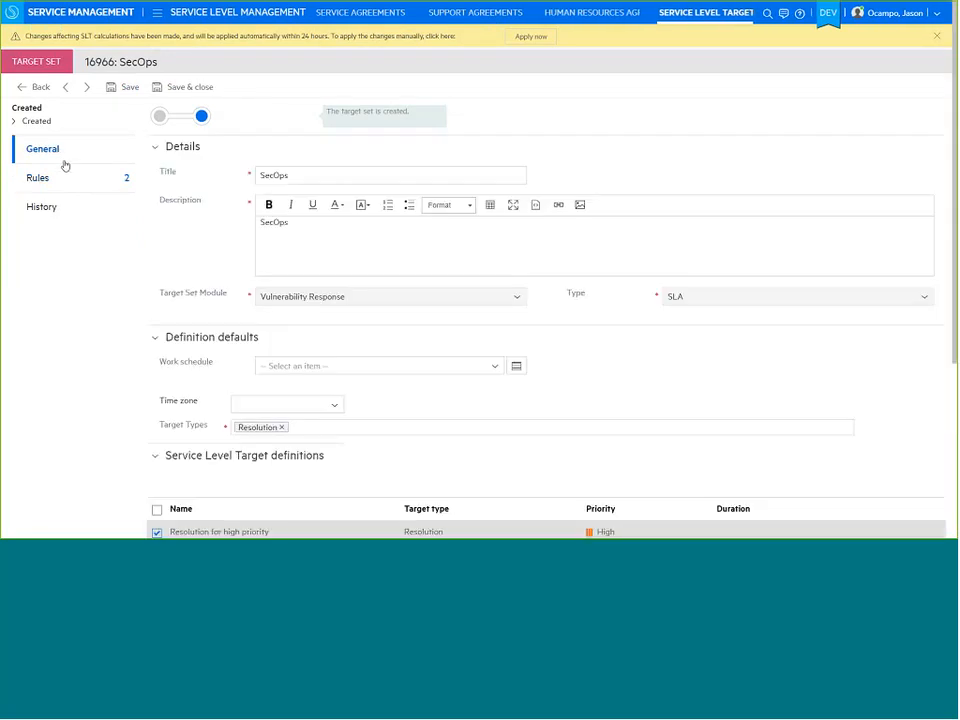
{"action": "scroll", "coordinate": [328, 241], "scroll_direction": "down", "scroll_amount": 5}
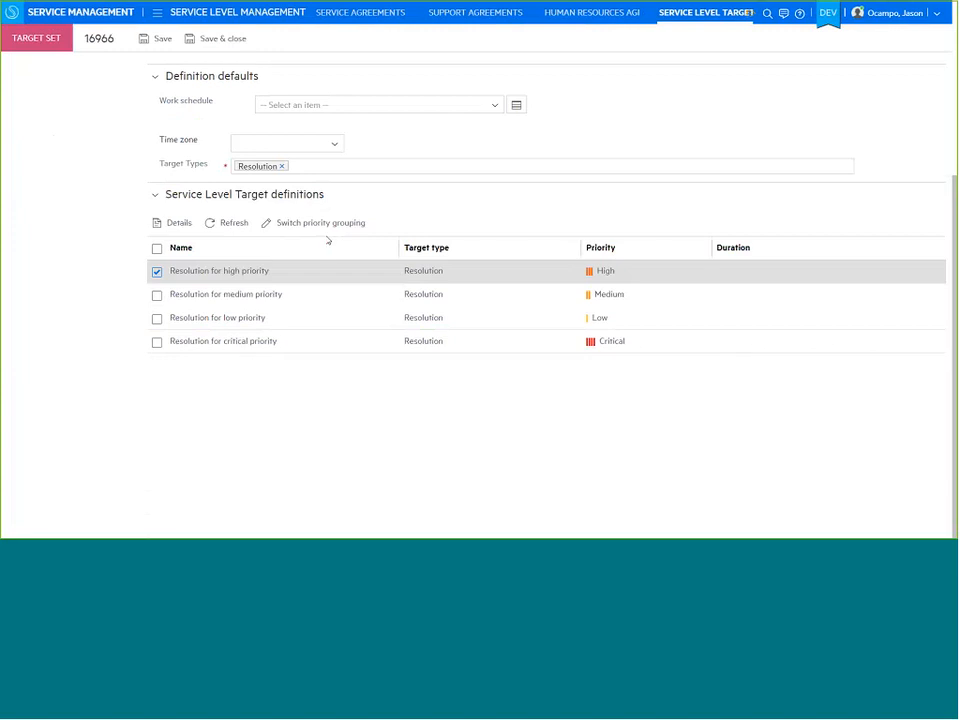
{"action": "left_click", "coordinate": [332, 225]}
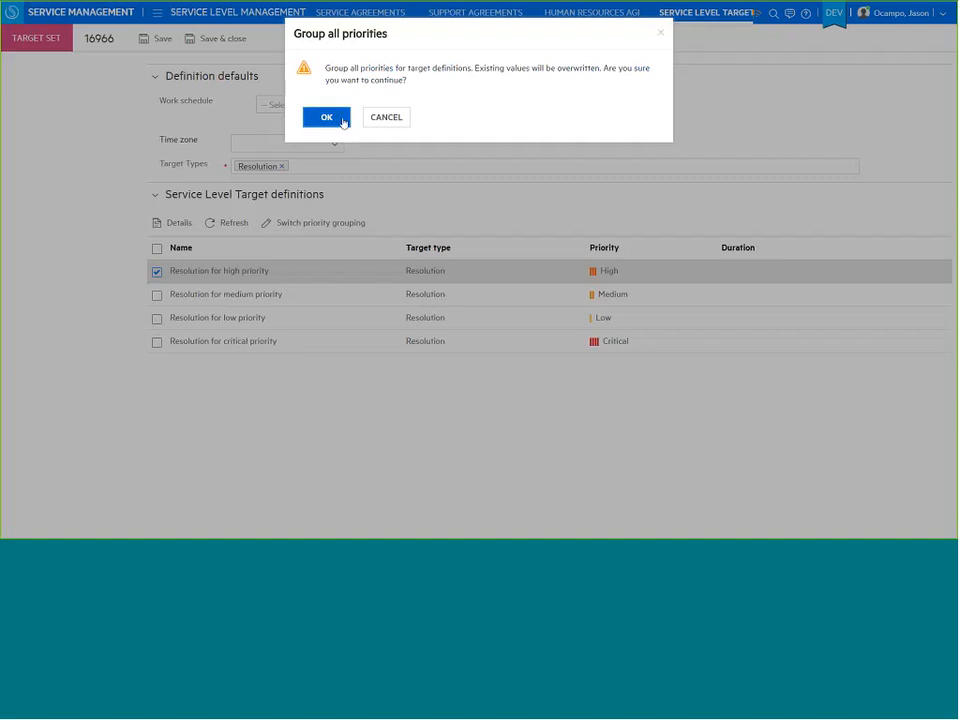
Group all priorities of the target set's resolution definitions, set the combined definition's duration to 00 04:00, and save it
{"action": "left_click", "coordinate": [338, 121]}
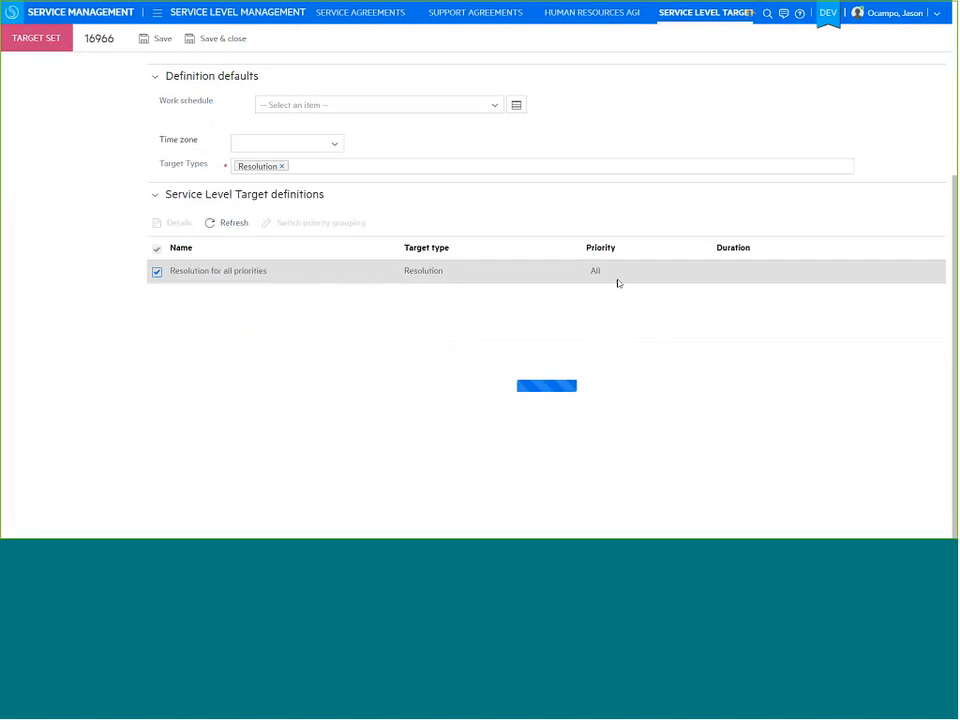
{"action": "left_click", "coordinate": [182, 227]}
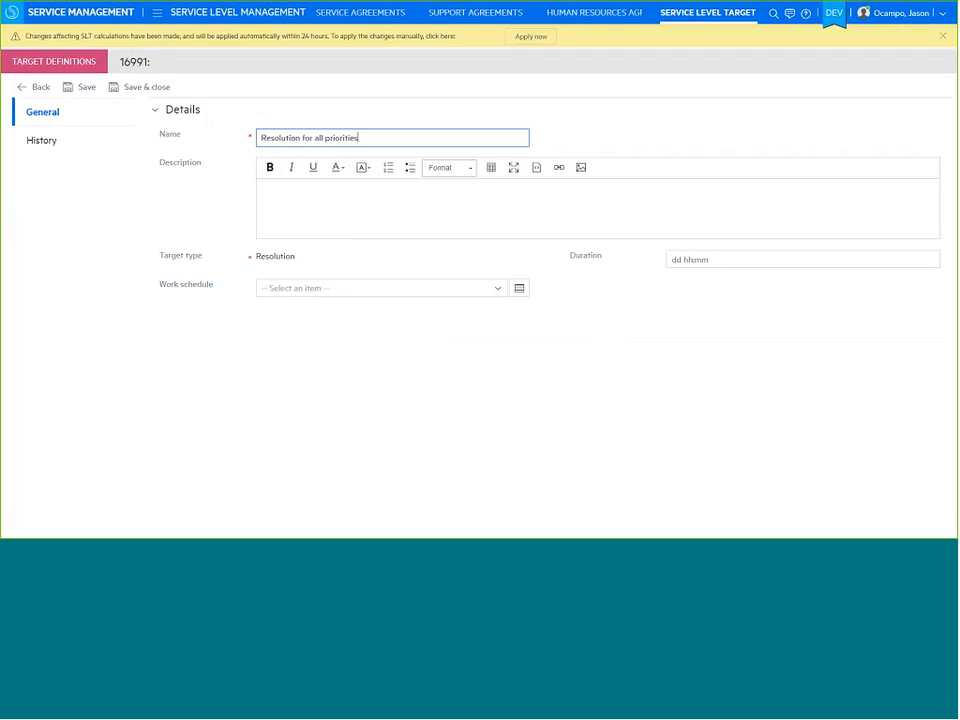
{"action": "left_click", "coordinate": [730, 263]}
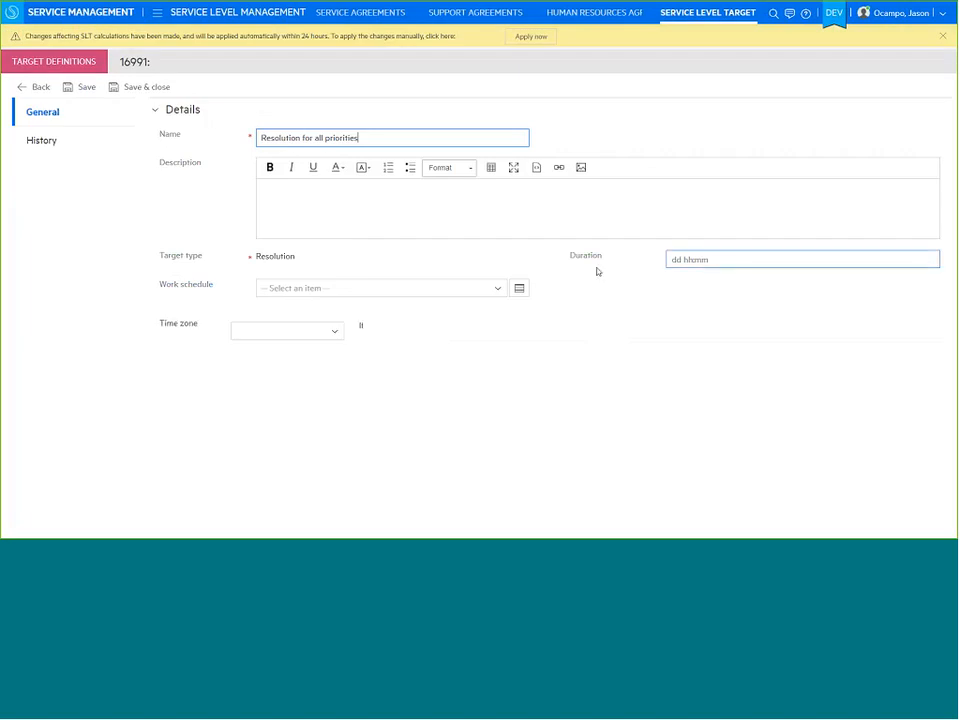
{"action": "type", "text": "00"}
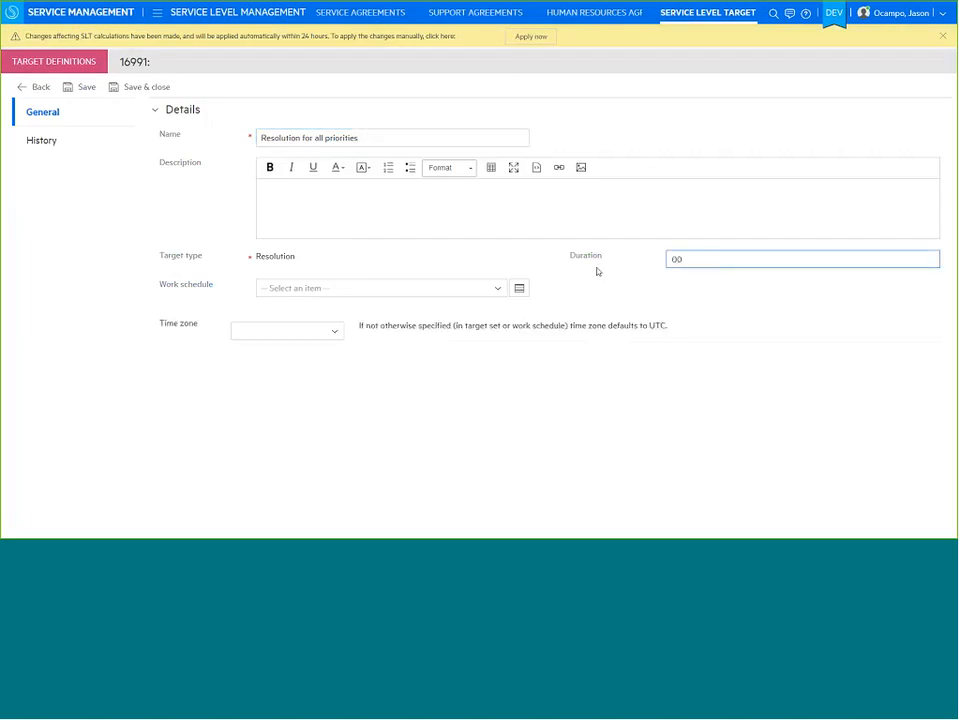
{"action": "type", "text": " 04:00"}
{"action": "left_click", "coordinate": [88, 89]}
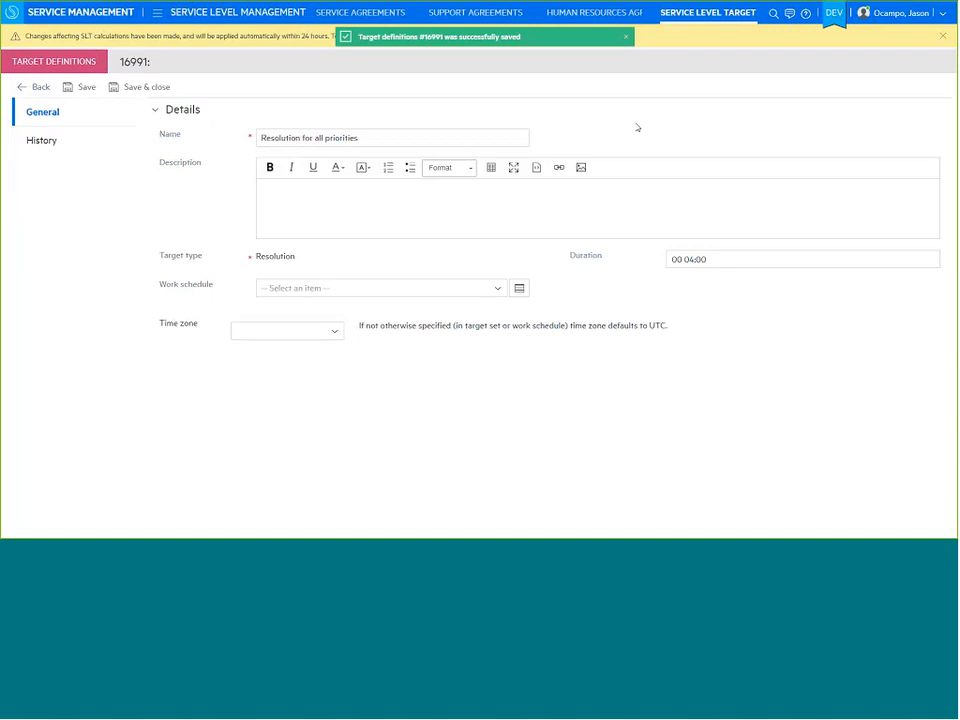
Add the SecOps target set to the Default SLA support agreement and save the agreement
{"action": "key", "text": "F11"}
{"action": "left_click", "coordinate": [495, 84]}
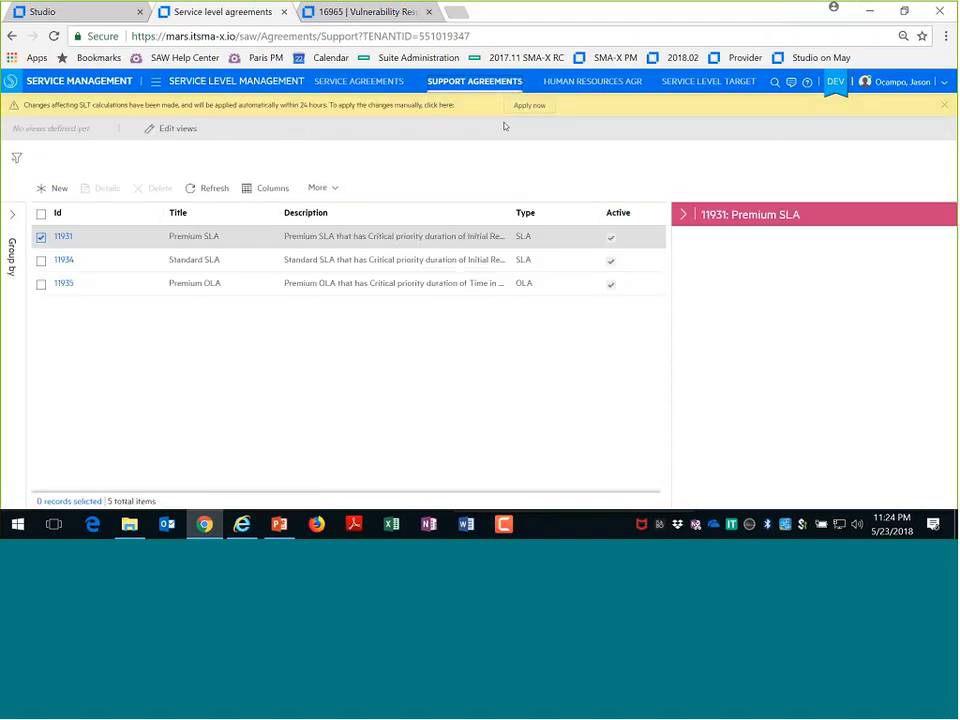
{"action": "key", "text": "F11"}
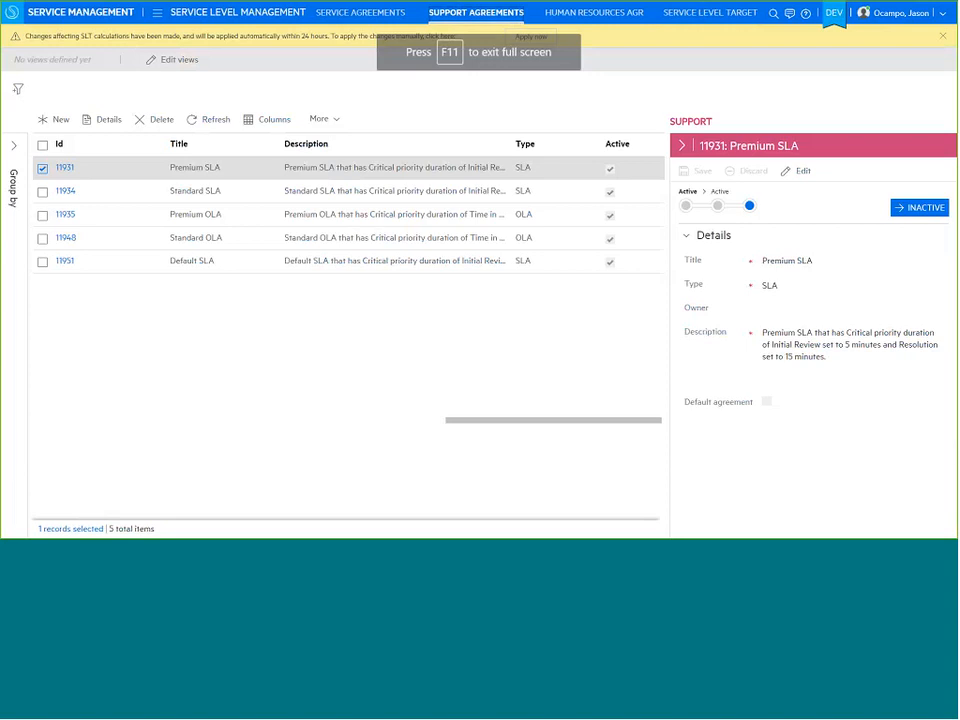
{"action": "left_click", "coordinate": [64, 260]}
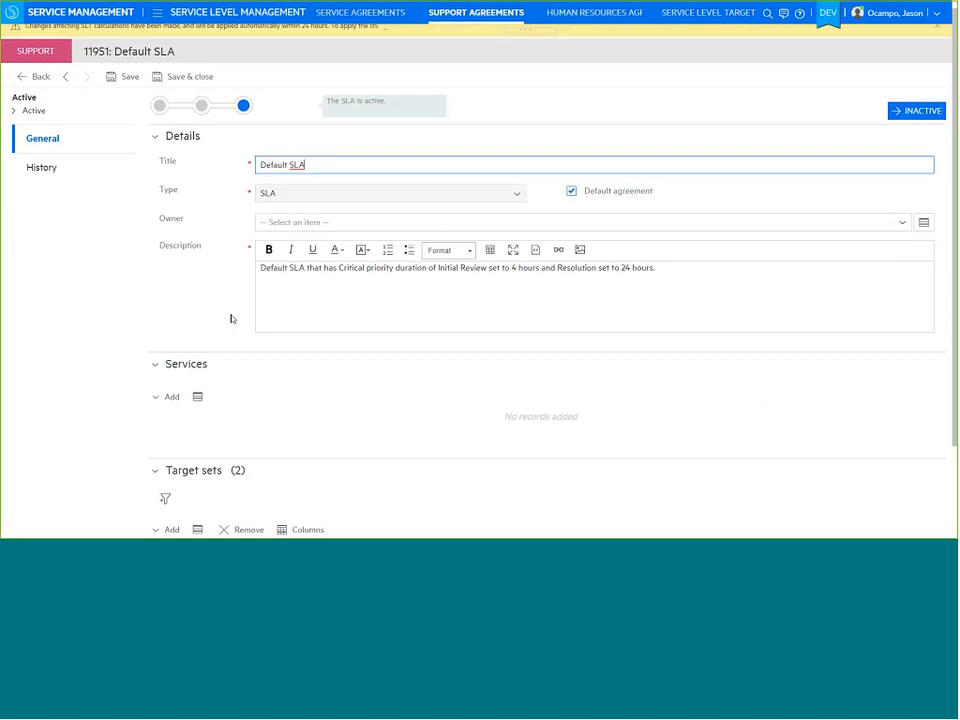
{"action": "scroll", "coordinate": [230, 318], "scroll_direction": "down", "scroll_amount": 2}
{"action": "left_click", "coordinate": [168, 419]}
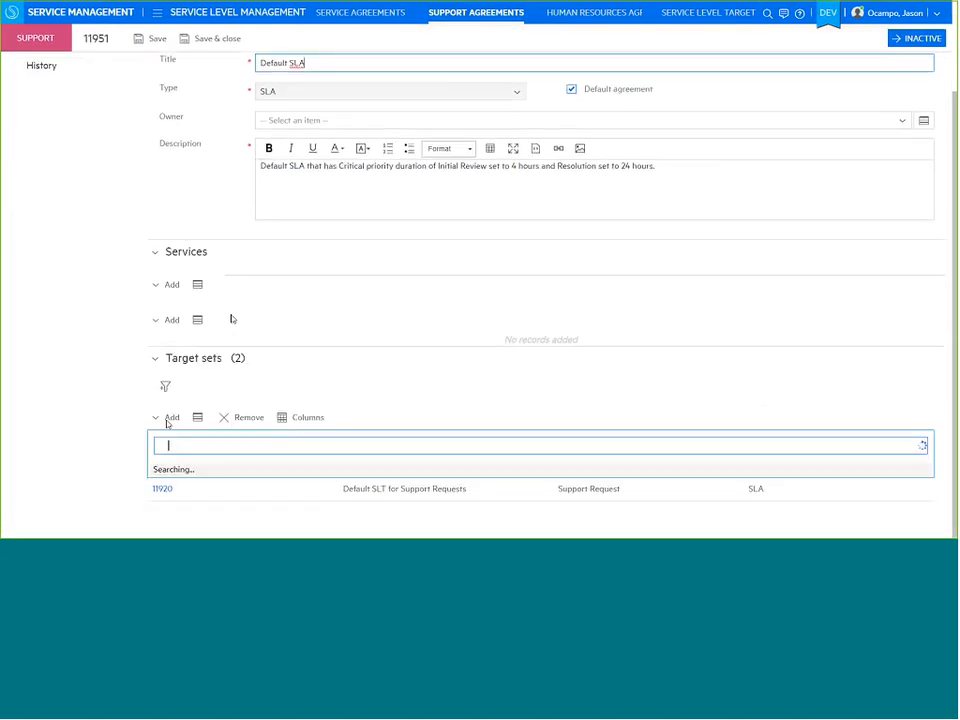
{"action": "left_click", "coordinate": [191, 401]}
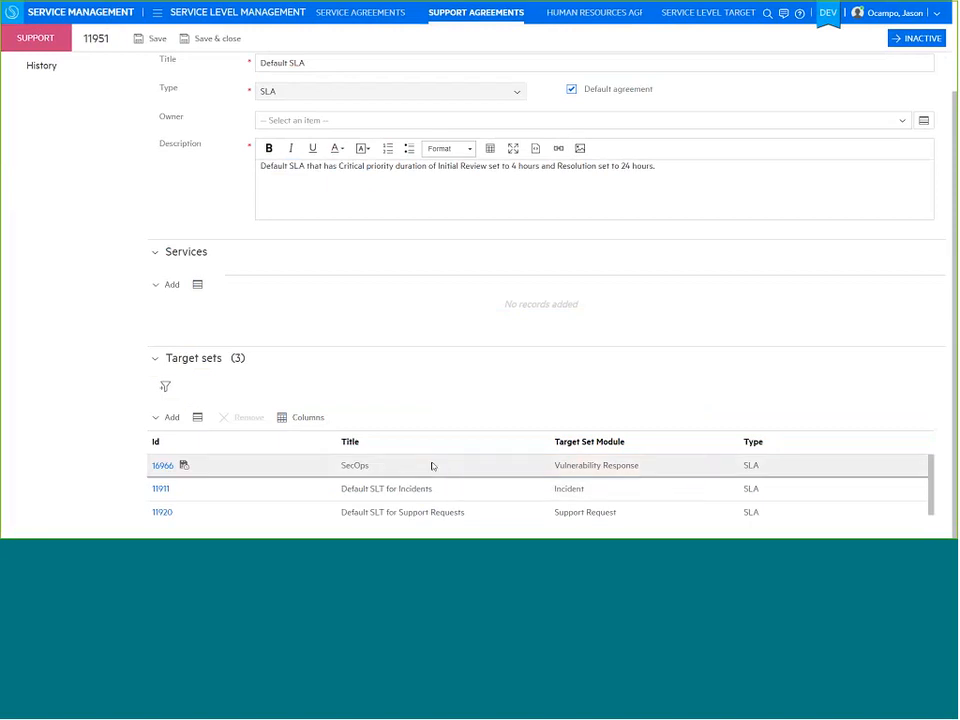
{"action": "key", "text": "ctrl+s"}
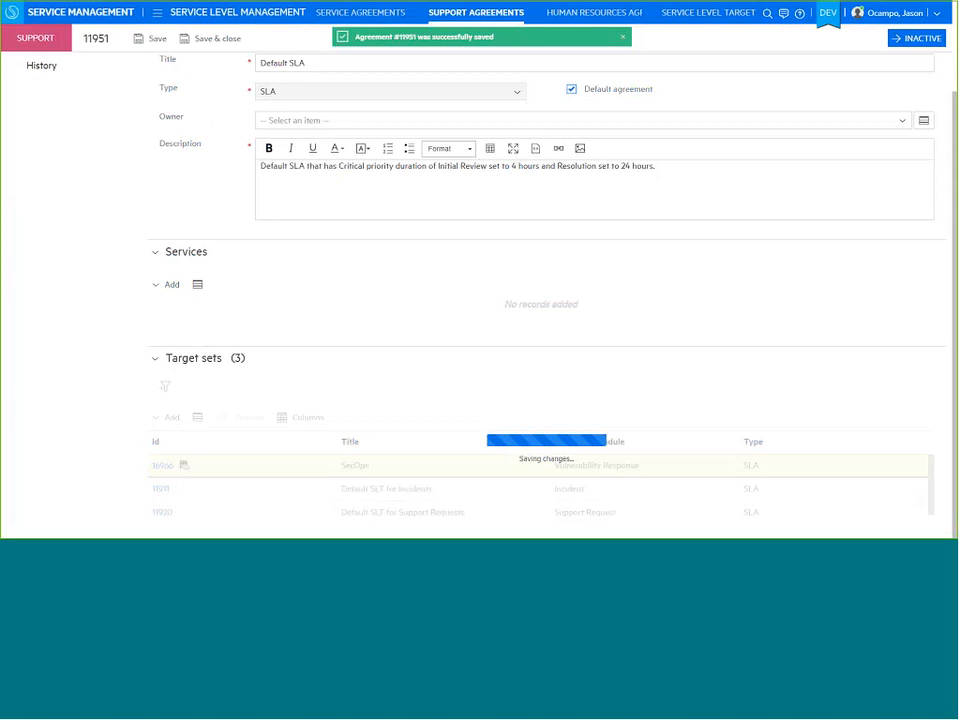
Leave the agreement and open the Vulnerability Response records in the Security Operation module
{"action": "left_click", "coordinate": [183, 465]}
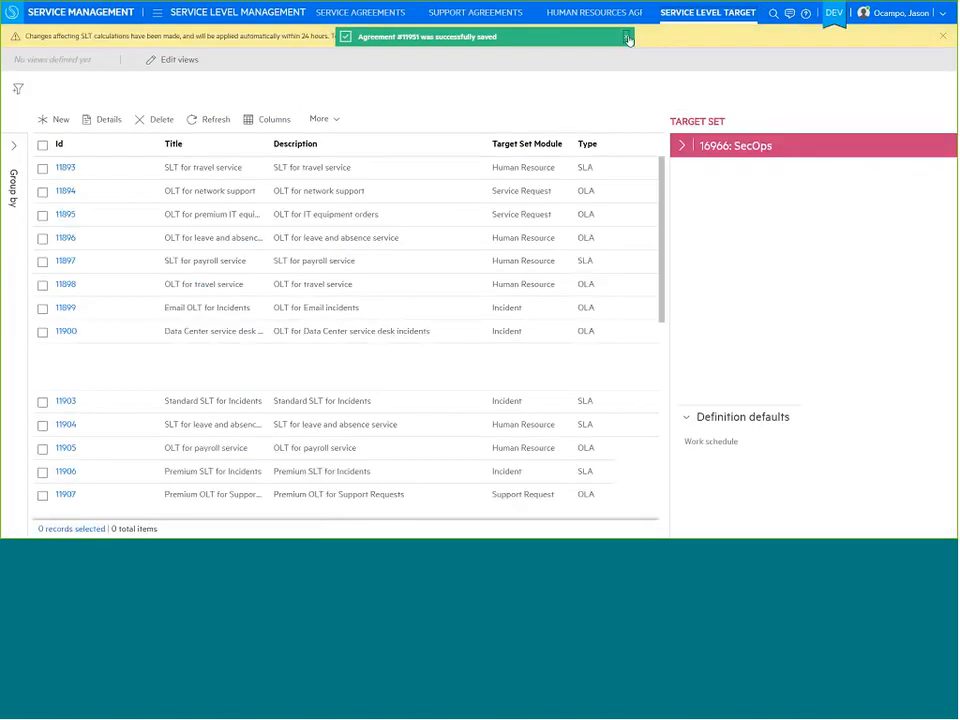
{"action": "left_click", "coordinate": [629, 38]}
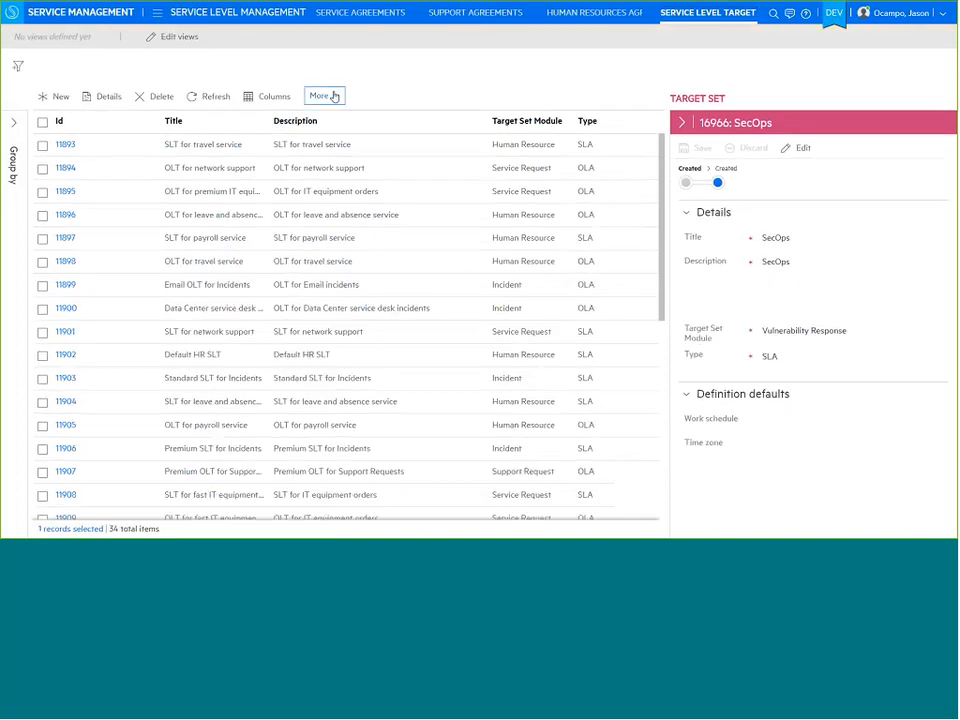
{"action": "left_click", "coordinate": [276, 15]}
{"action": "left_click", "coordinate": [544, 200]}
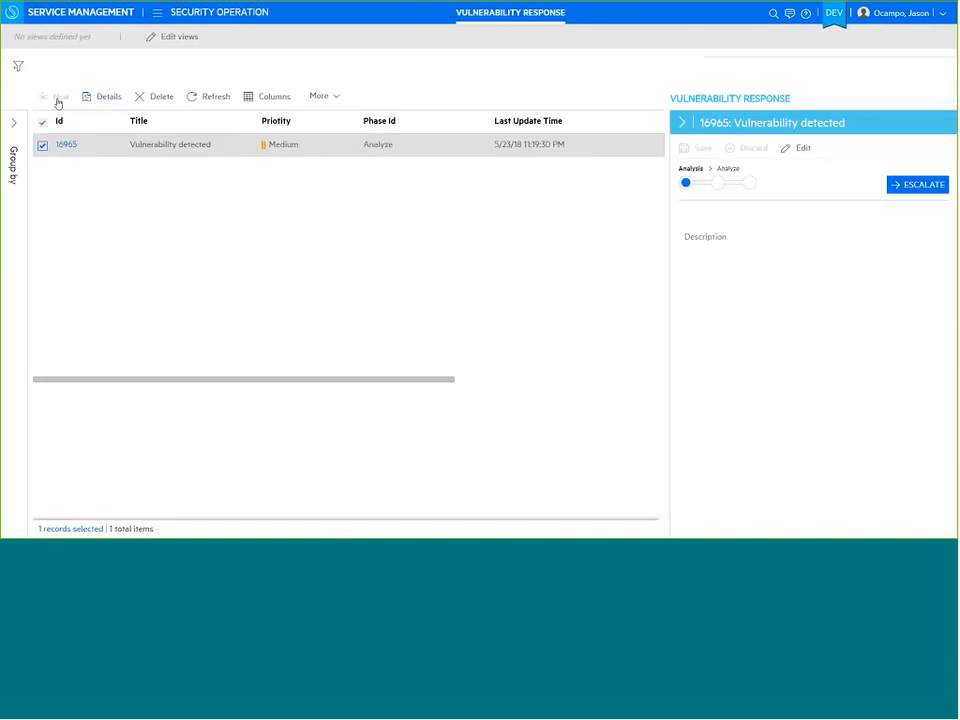
Start a new vulnerability response with "Another vulnerability" as both its title and its description
{"action": "left_click", "coordinate": [58, 97]}
{"action": "type", "text": "Another"}
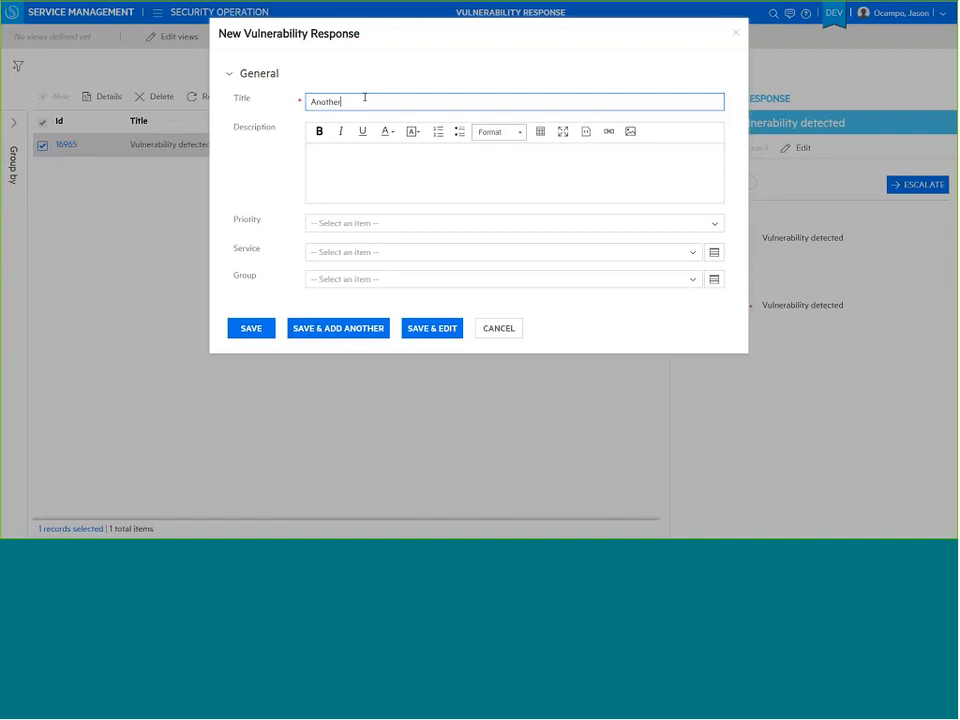
{"action": "type", "text": " vulnerability"}
{"action": "left_click", "coordinate": [340, 180]}
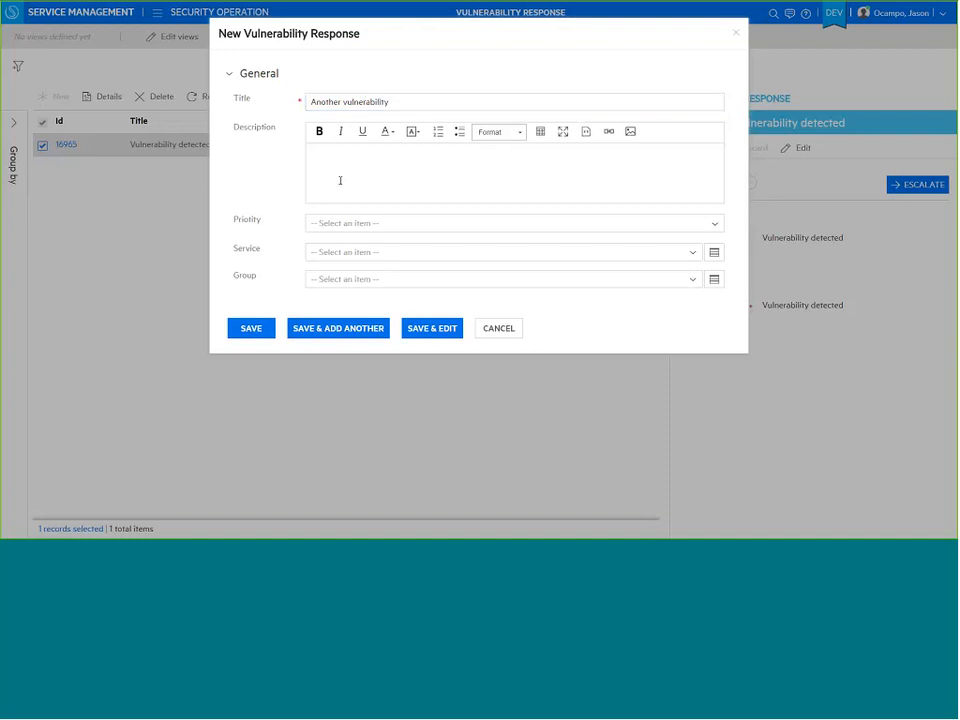
Set the new record's priority to Medium, service to Adobe Creative Cloud and group to Accounting, and save it
{"action": "left_click", "coordinate": [350, 223]}
{"action": "left_click", "coordinate": [356, 281]}
{"action": "left_click", "coordinate": [357, 253]}
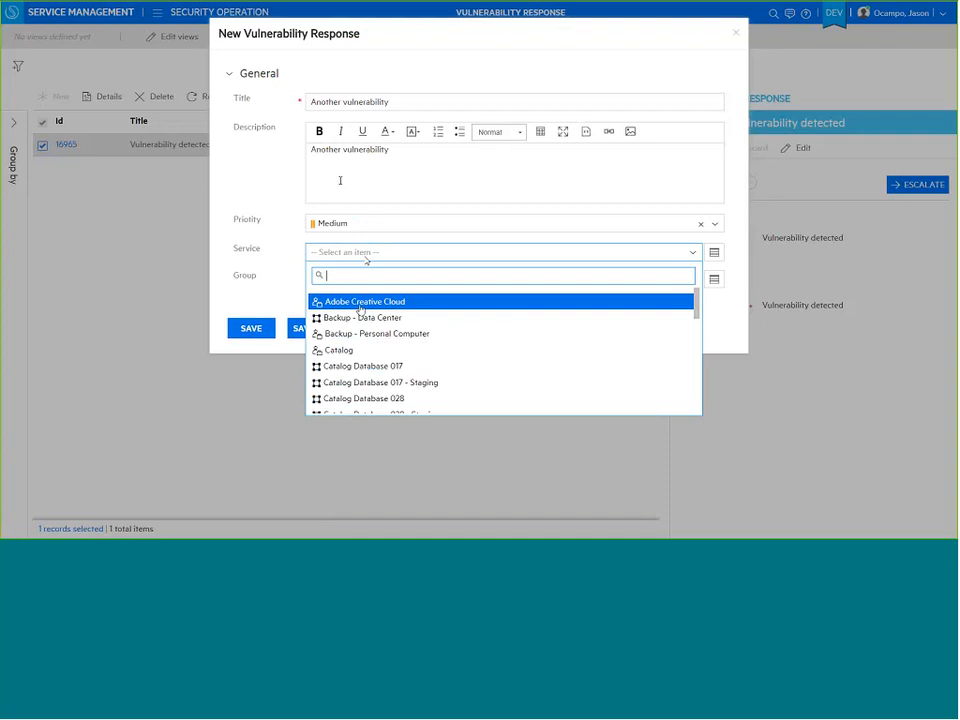
{"action": "left_click", "coordinate": [362, 302]}
{"action": "left_click", "coordinate": [356, 279]}
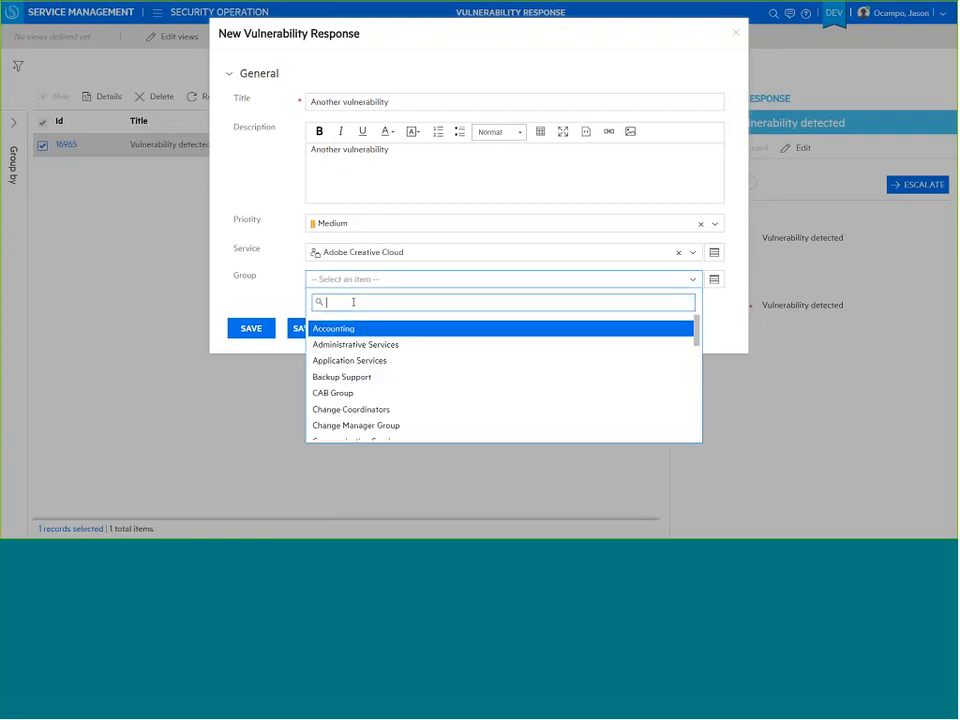
{"action": "left_click", "coordinate": [349, 330]}
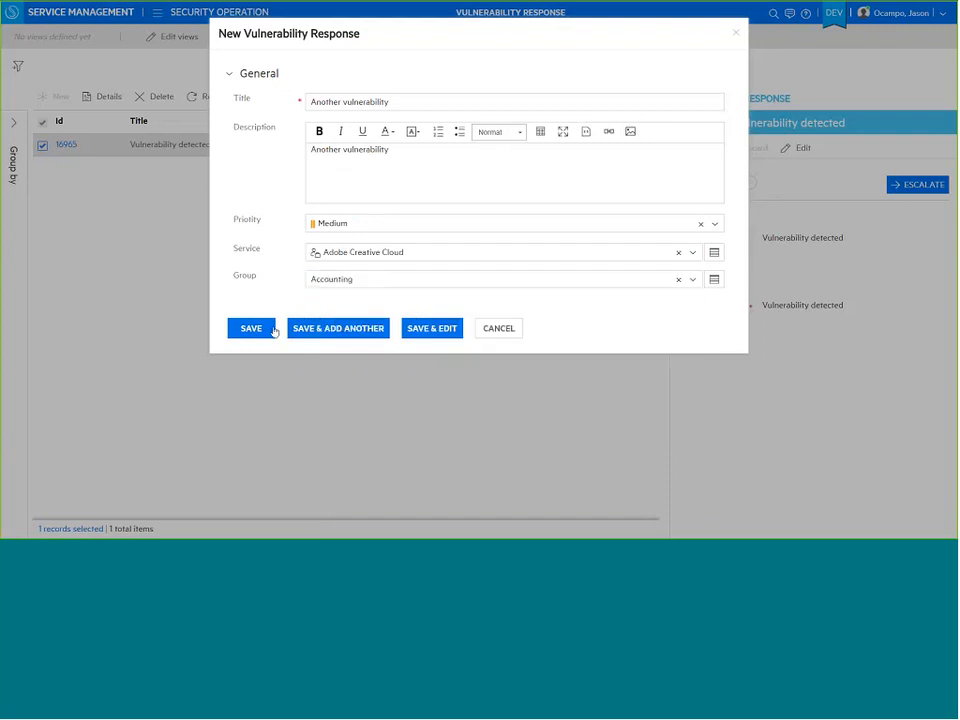
{"action": "left_click", "coordinate": [271, 329]}
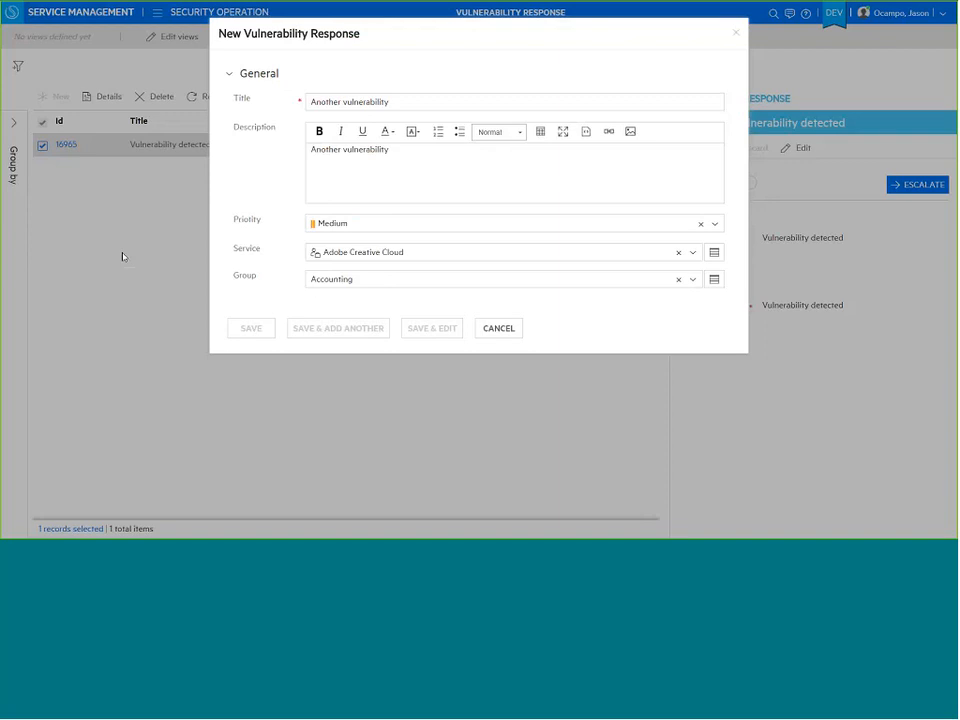
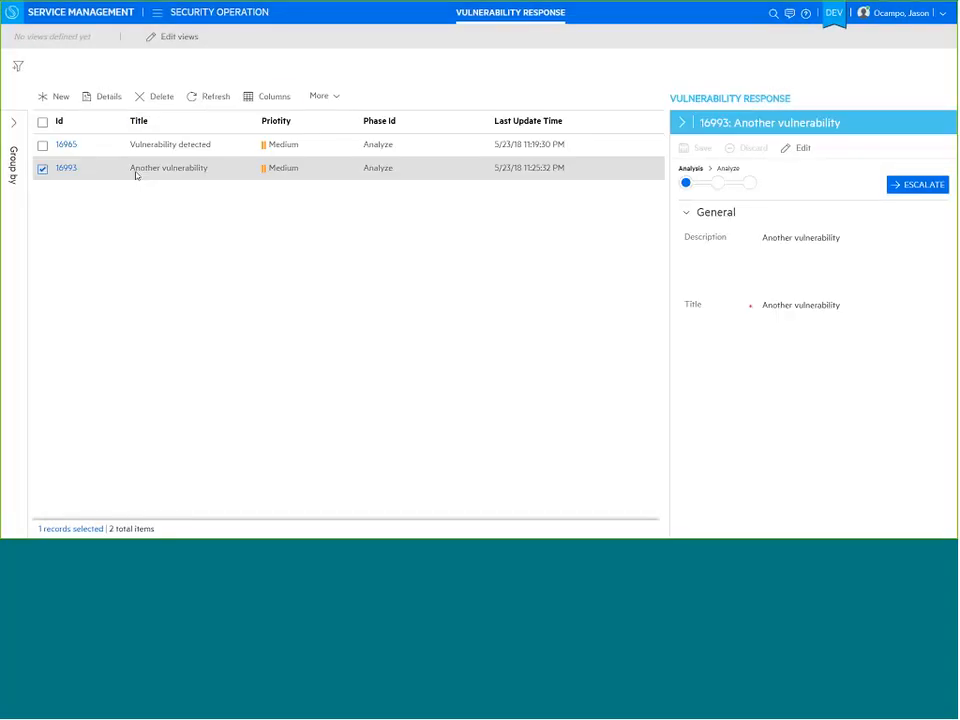
Add the SLT Next target time column to the vulnerability response list
{"action": "left_click", "coordinate": [276, 100]}
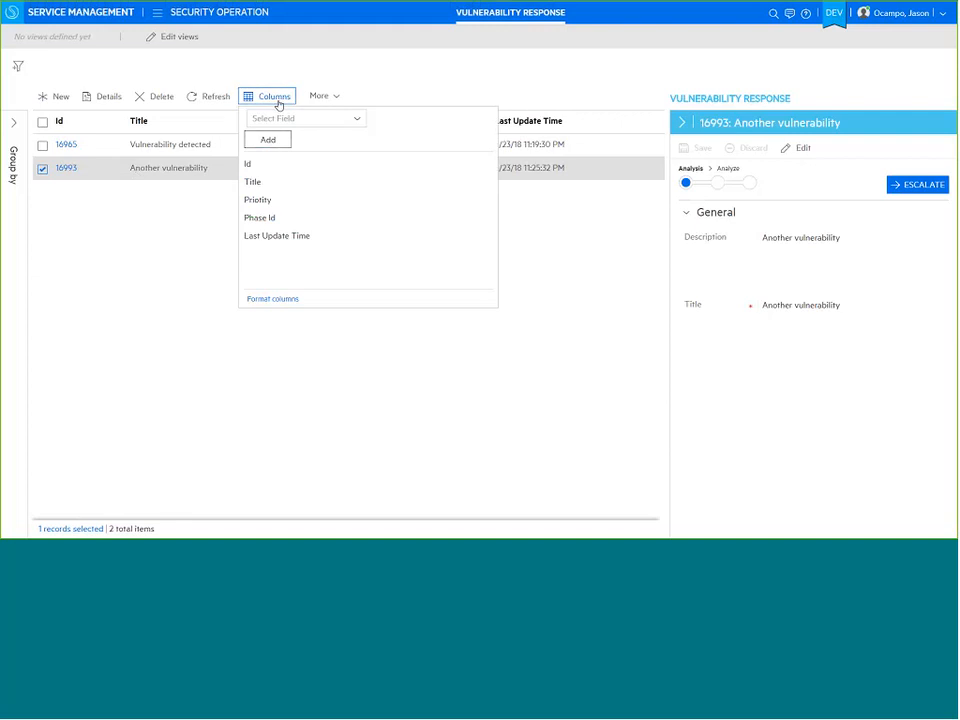
{"action": "left_click", "coordinate": [296, 119]}
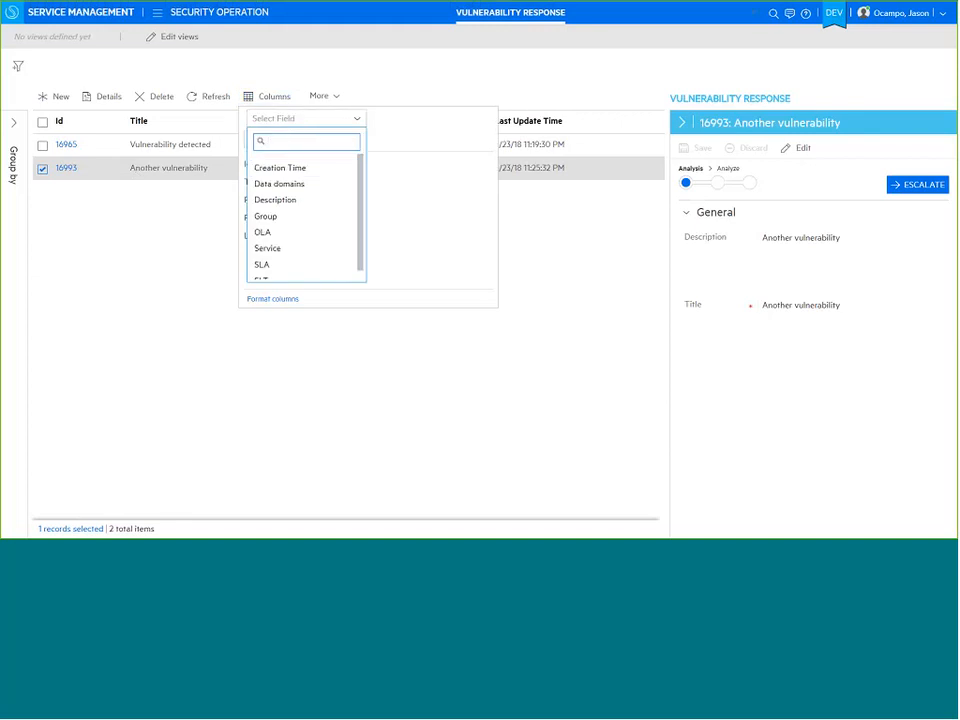
{"action": "left_click", "coordinate": [283, 266]}
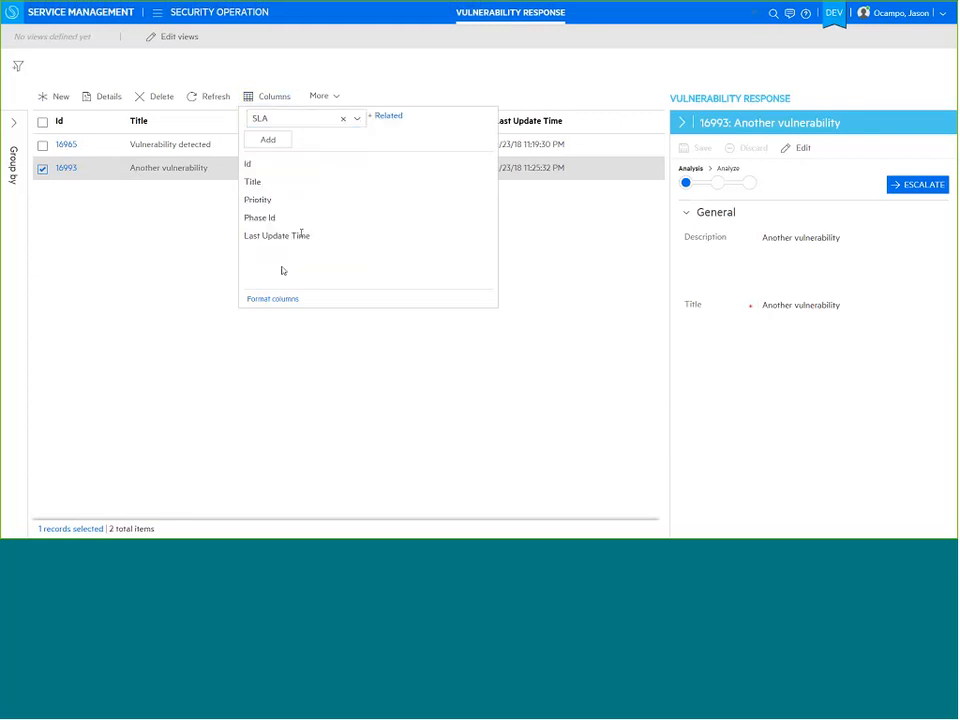
{"action": "left_click", "coordinate": [302, 120]}
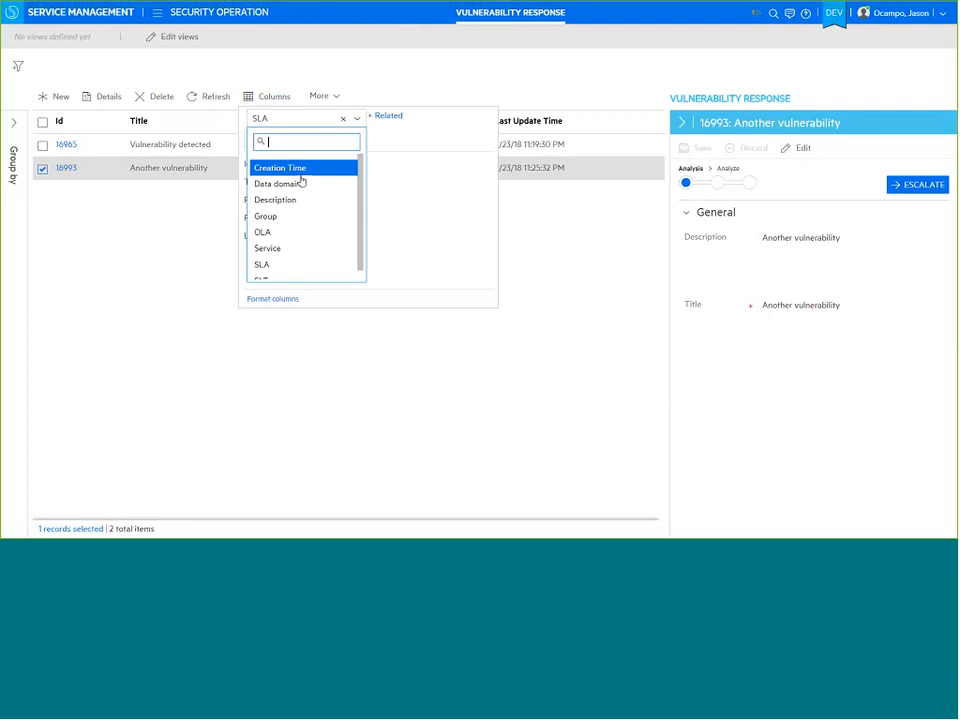
{"action": "left_click", "coordinate": [263, 271]}
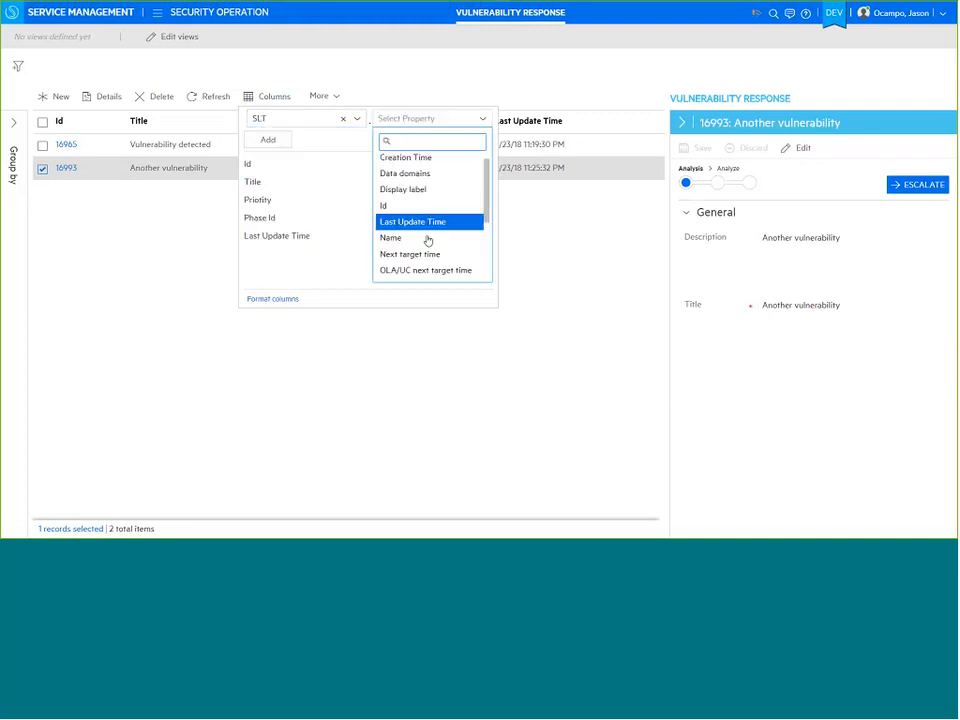
{"action": "scroll", "coordinate": [426, 215], "scroll_direction": "down", "scroll_amount": 2}
{"action": "left_click", "coordinate": [426, 189]}
{"action": "left_click", "coordinate": [270, 140]}
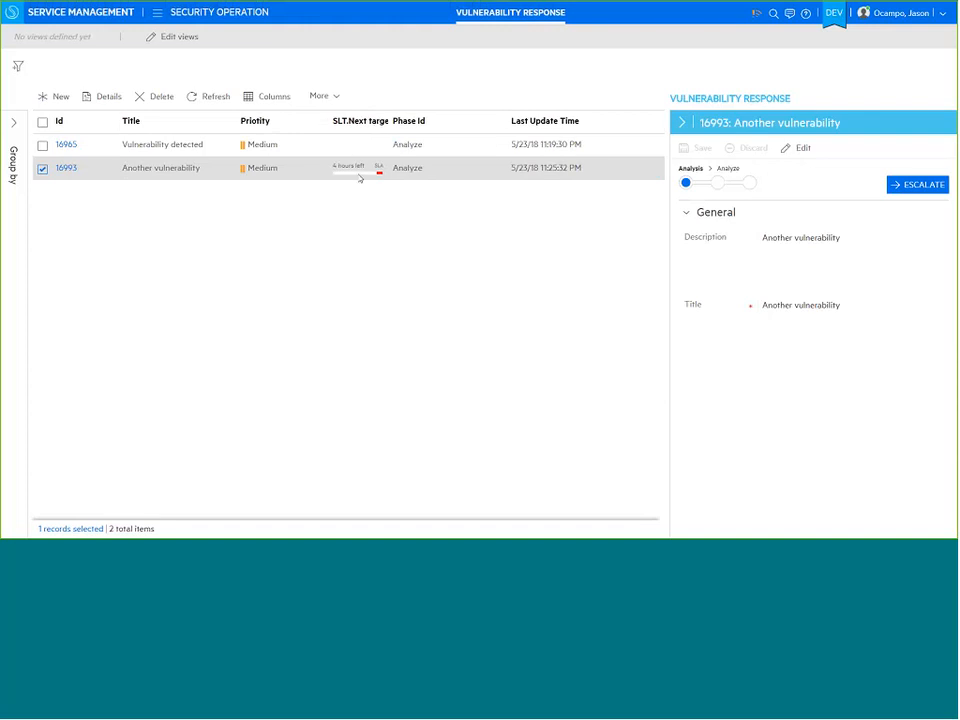
Open the "Another vulnerability" record and examine its service level targets, including agreement, status, target date and duration
{"action": "mouse_move", "coordinate": [360, 178]}
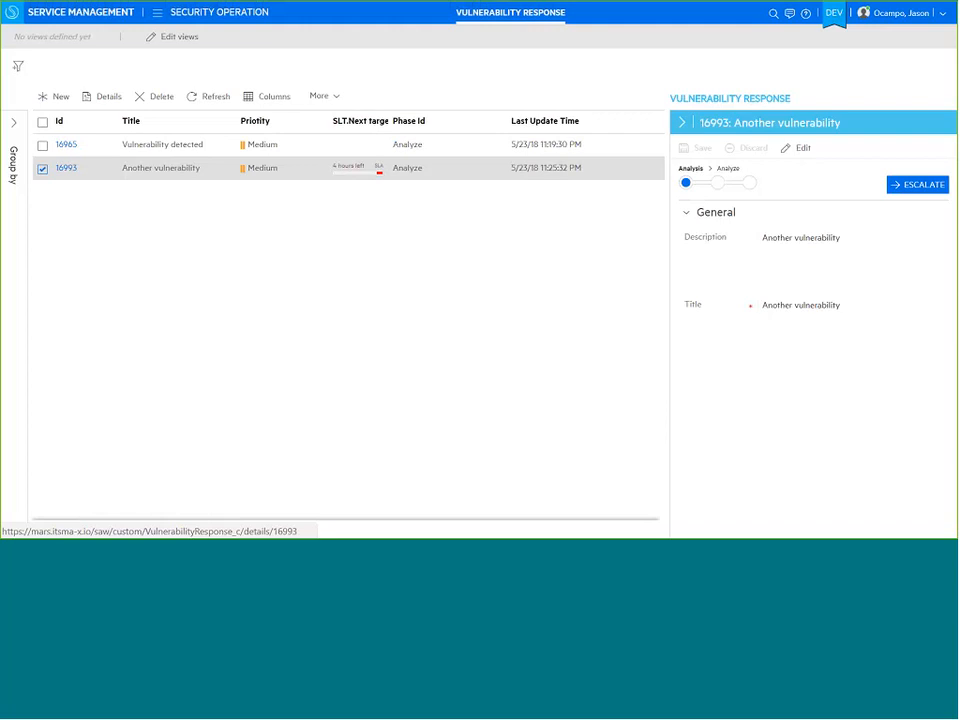
{"action": "left_click", "coordinate": [66, 168]}
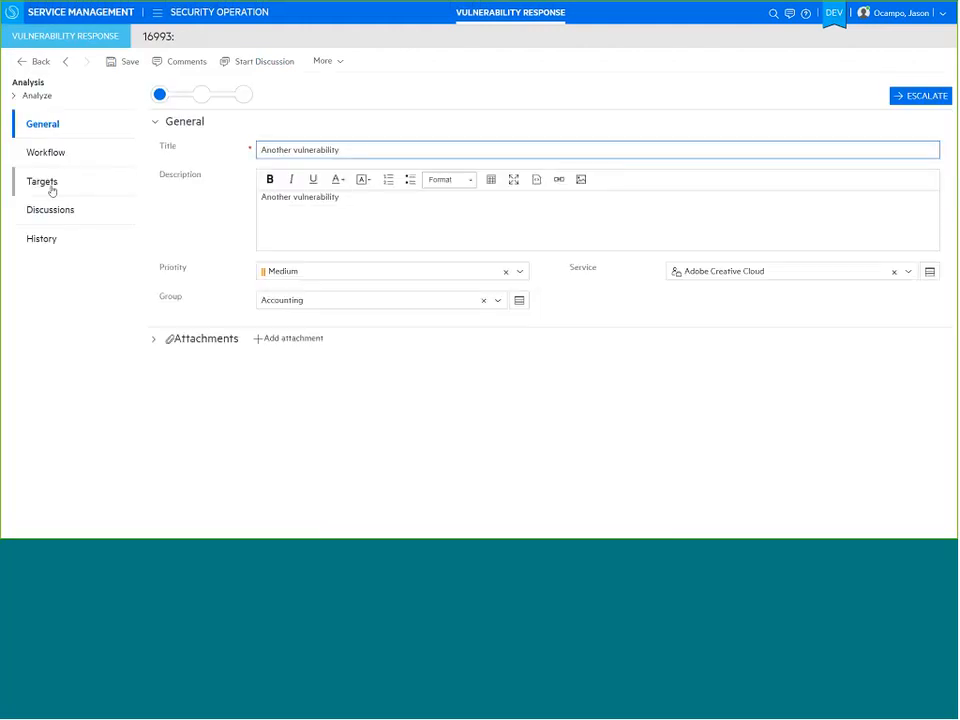
{"action": "left_click", "coordinate": [44, 183]}
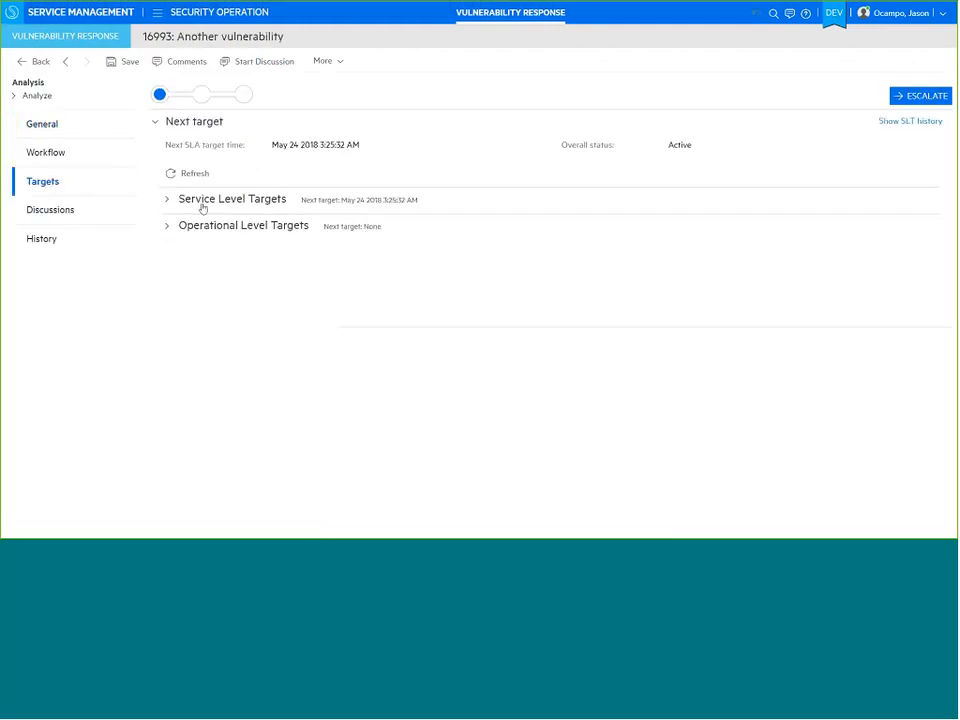
{"action": "left_click", "coordinate": [199, 204]}
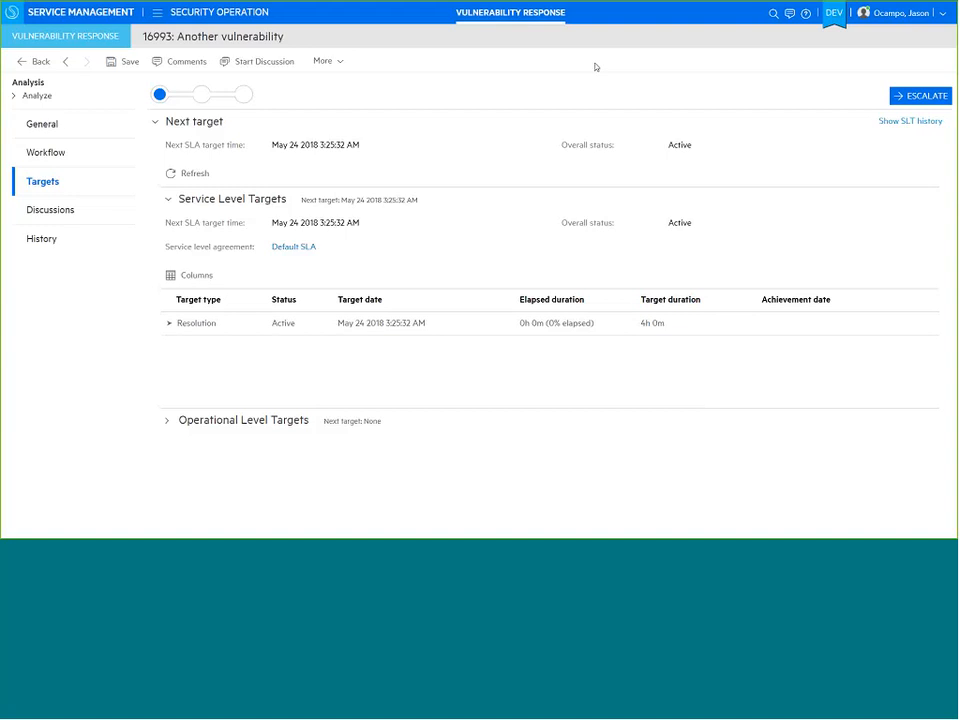
Leave full screen and close the vulnerability response and service level target set pages, keeping only Studio open in a maximized window
{"action": "key", "text": "F11"}
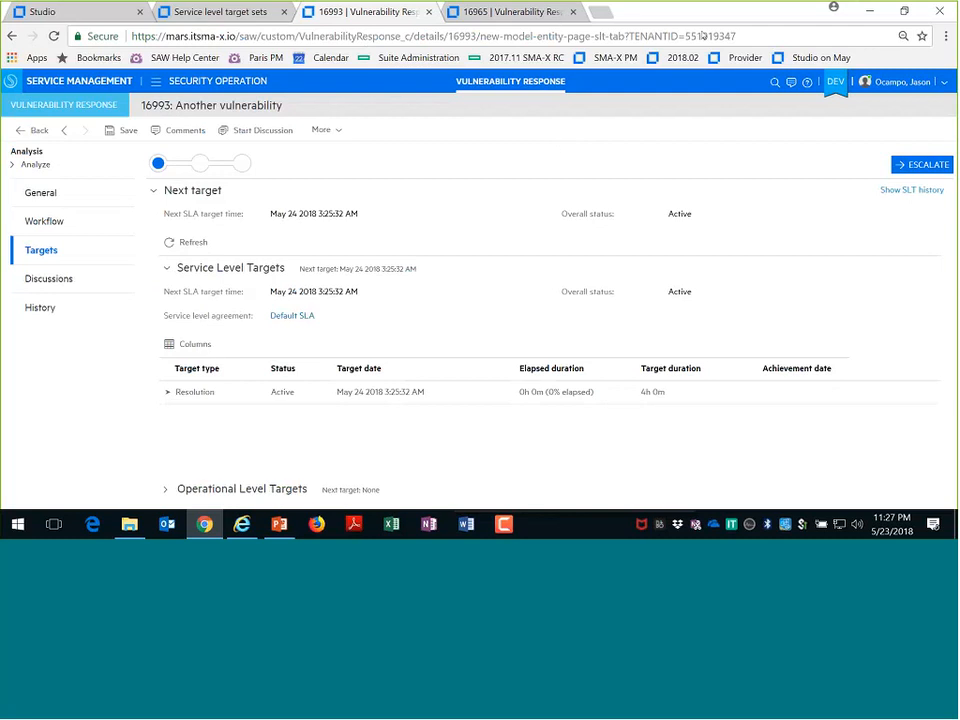
{"action": "left_click_drag", "start_coordinate": [510, 12], "coordinate": [451, 38]}
{"action": "left_click", "coordinate": [440, 26]}
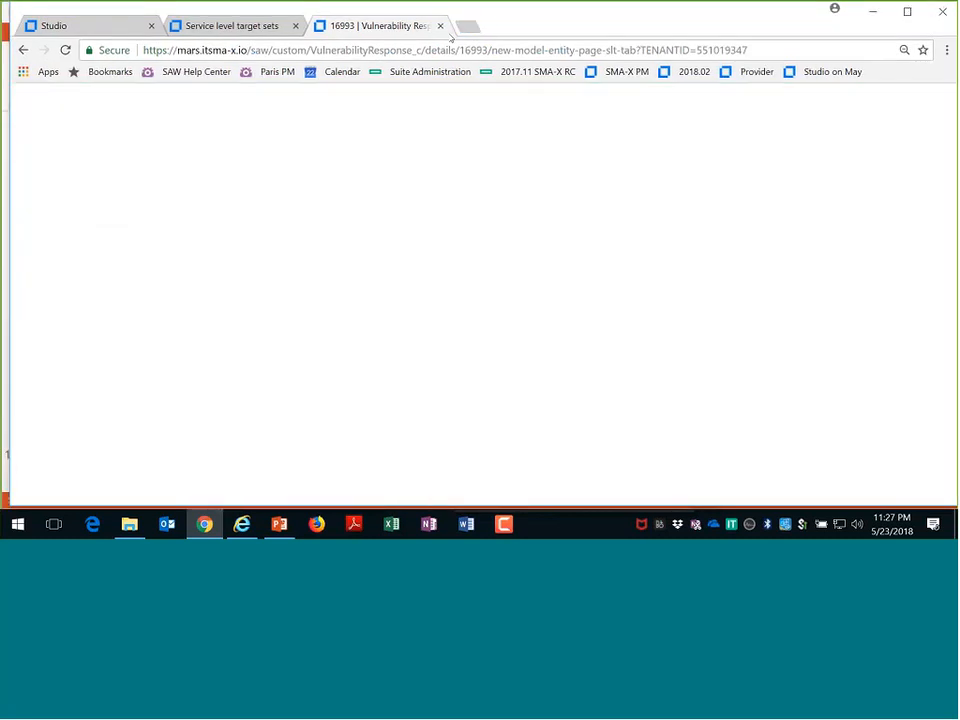
{"action": "left_click", "coordinate": [295, 26]}
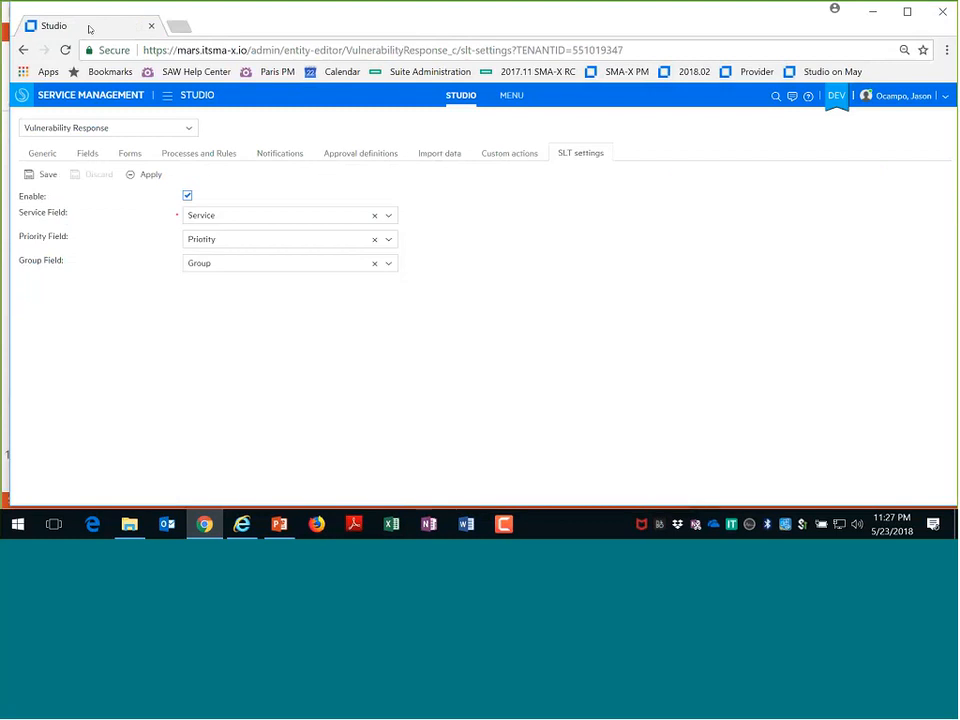
{"action": "double_click", "coordinate": [250, 19]}
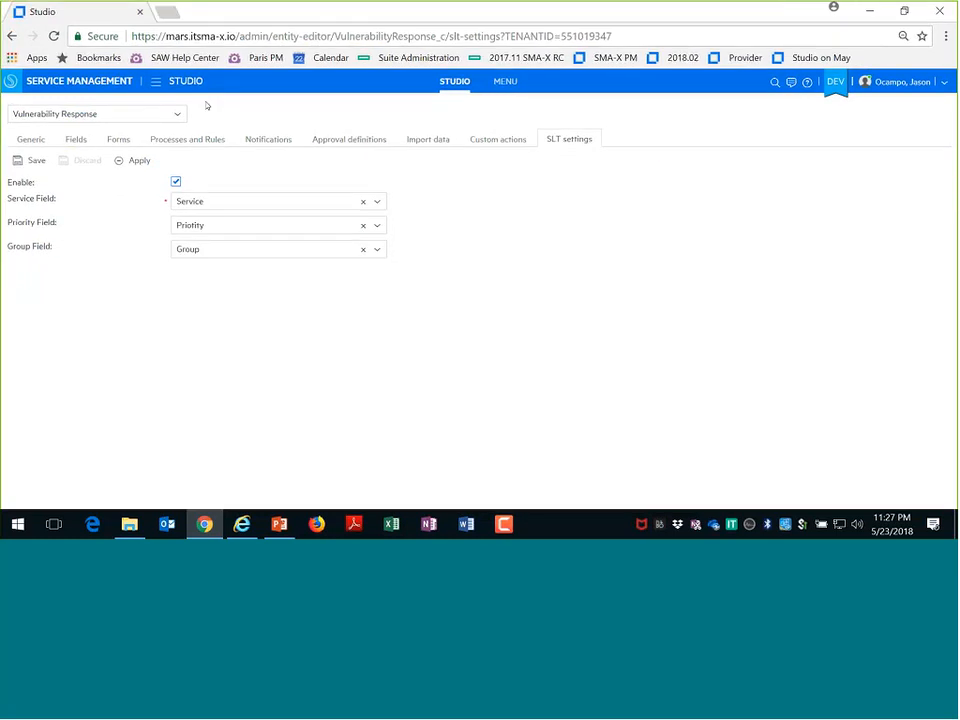
Add an approval definition to Vulnerability Response with the title "Standard" and the description "Standard"
{"action": "left_click", "coordinate": [337, 147]}
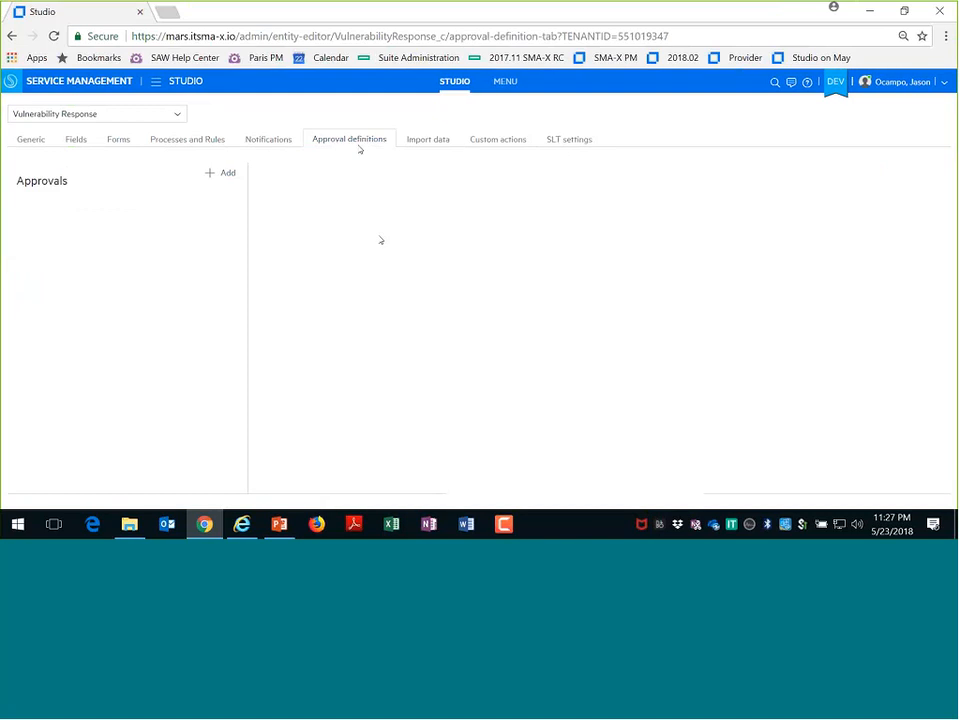
{"action": "left_click", "coordinate": [221, 173]}
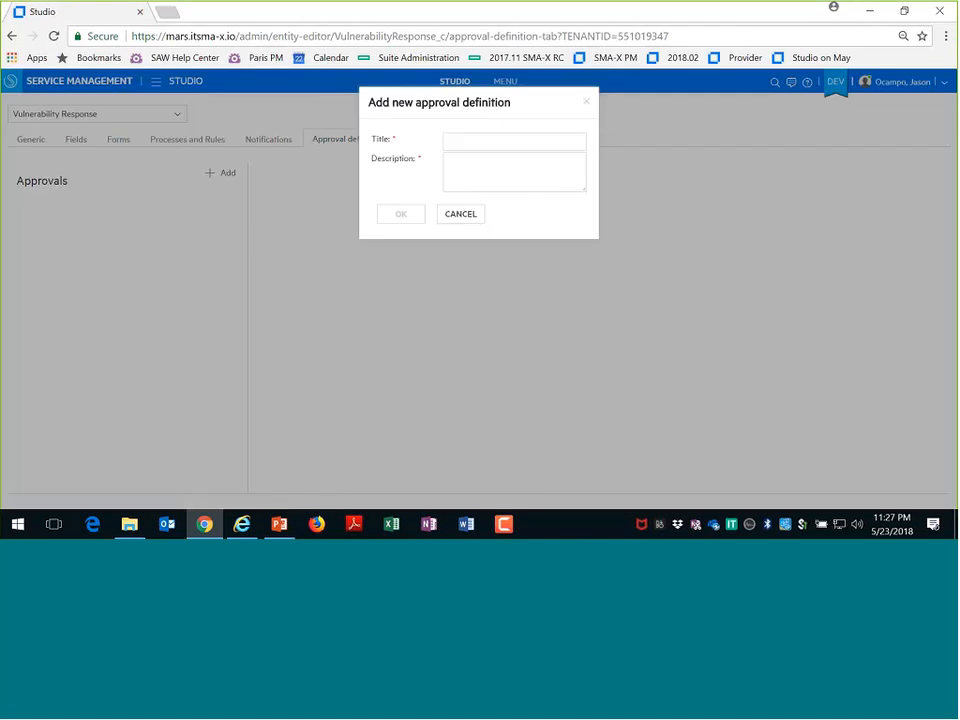
{"action": "left_click", "coordinate": [509, 143]}
{"action": "type", "text": "Standard"}
{"action": "left_click", "coordinate": [508, 159]}
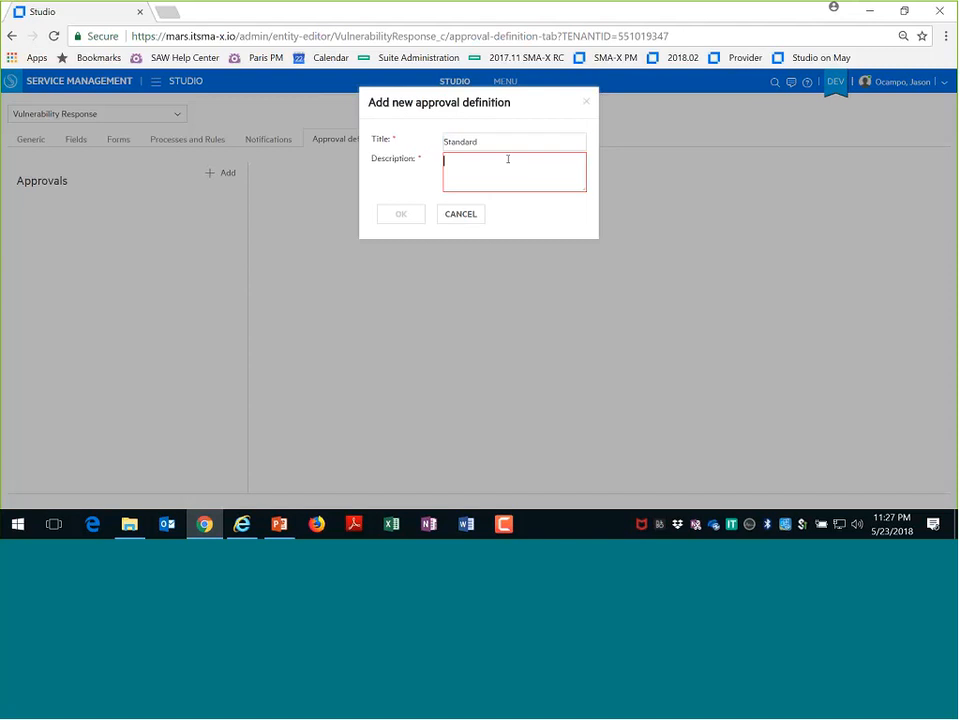
{"action": "type", "text": "Standard"}
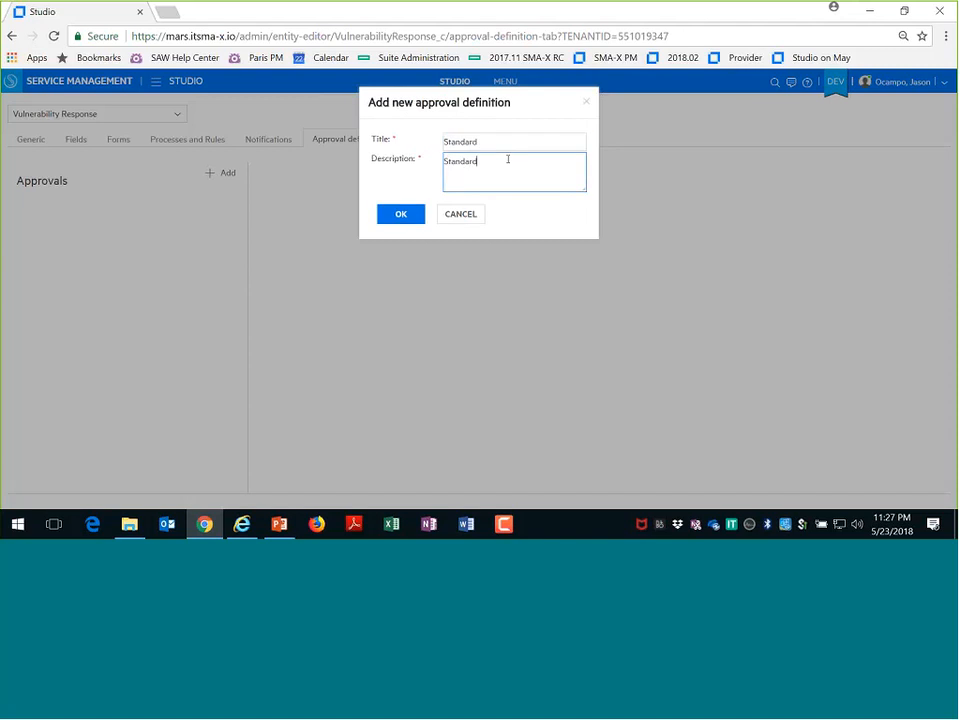
{"action": "left_click", "coordinate": [410, 215]}
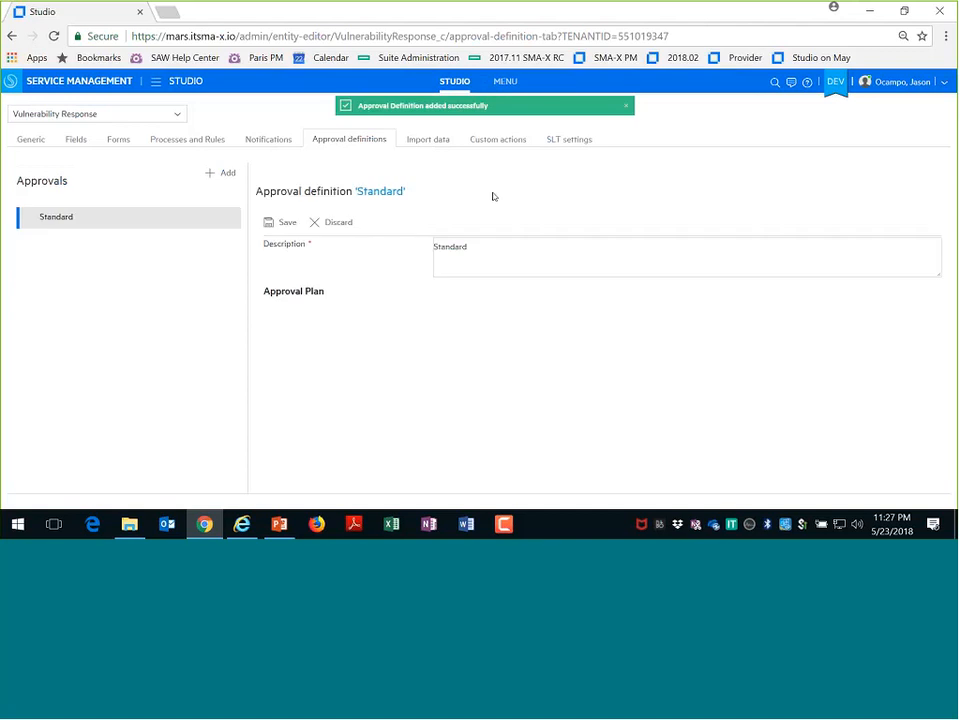
Add an approval after Start in the Standard plan, titled with the approver's first name plus "Approval", and assign that user as approver
{"action": "left_click", "coordinate": [312, 331]}
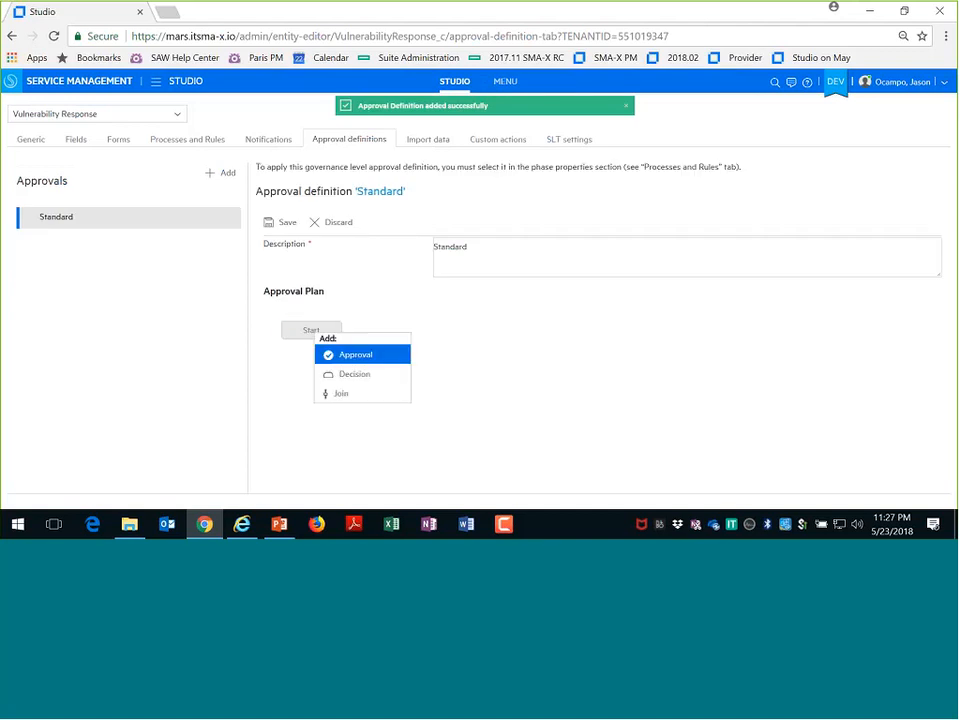
{"action": "left_click", "coordinate": [364, 355]}
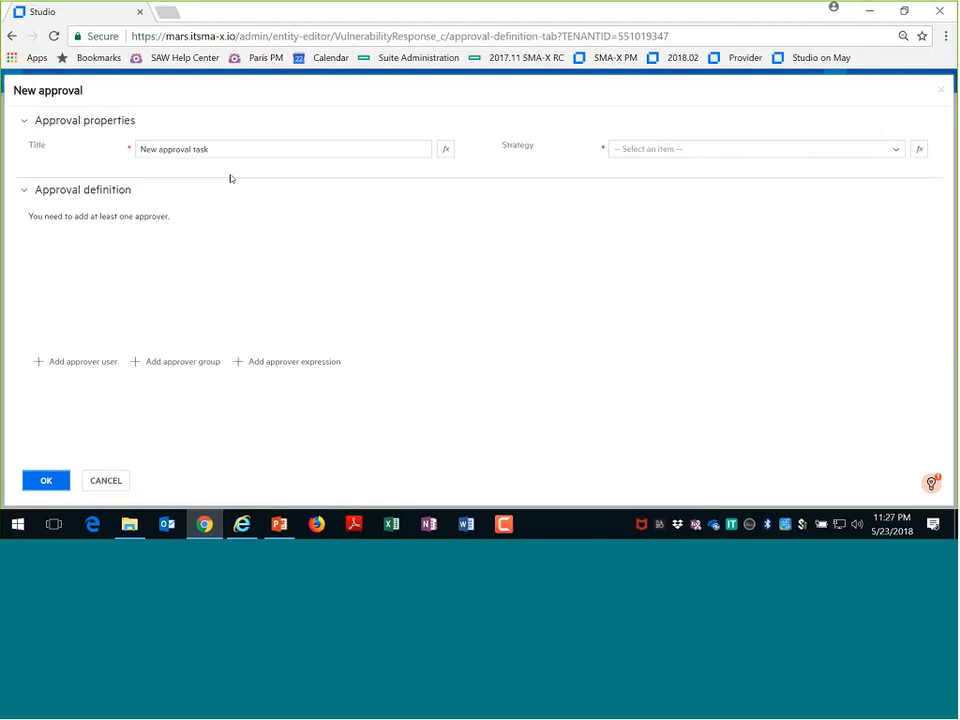
{"action": "left_click_drag", "start_coordinate": [247, 151], "coordinate": [69, 151]}
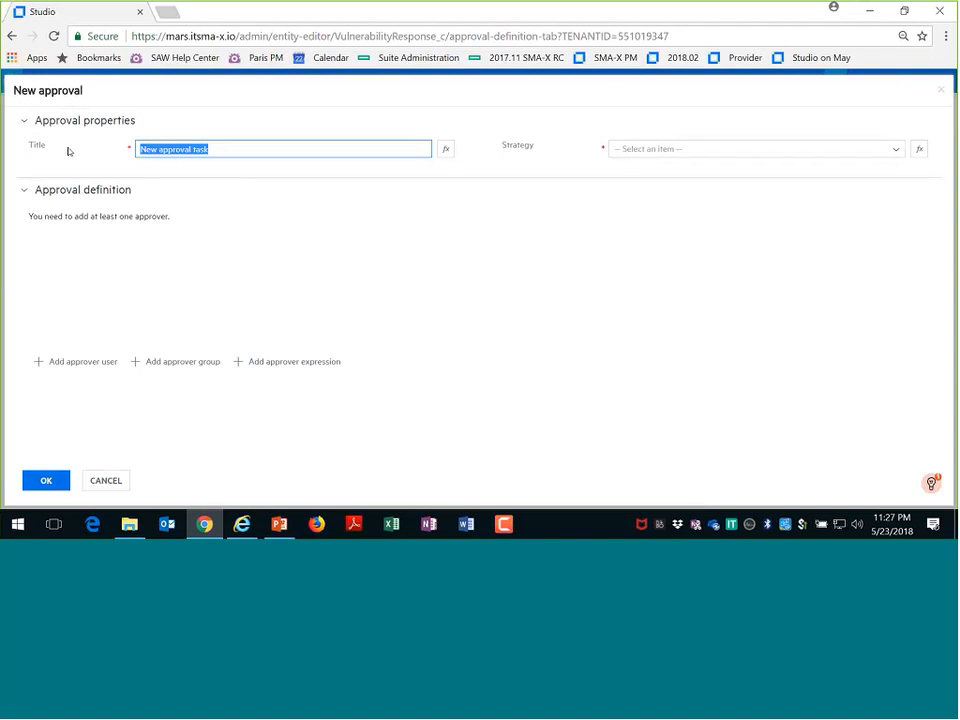
{"action": "type", "text": "Jason's Approval"}
{"action": "left_click", "coordinate": [85, 361]}
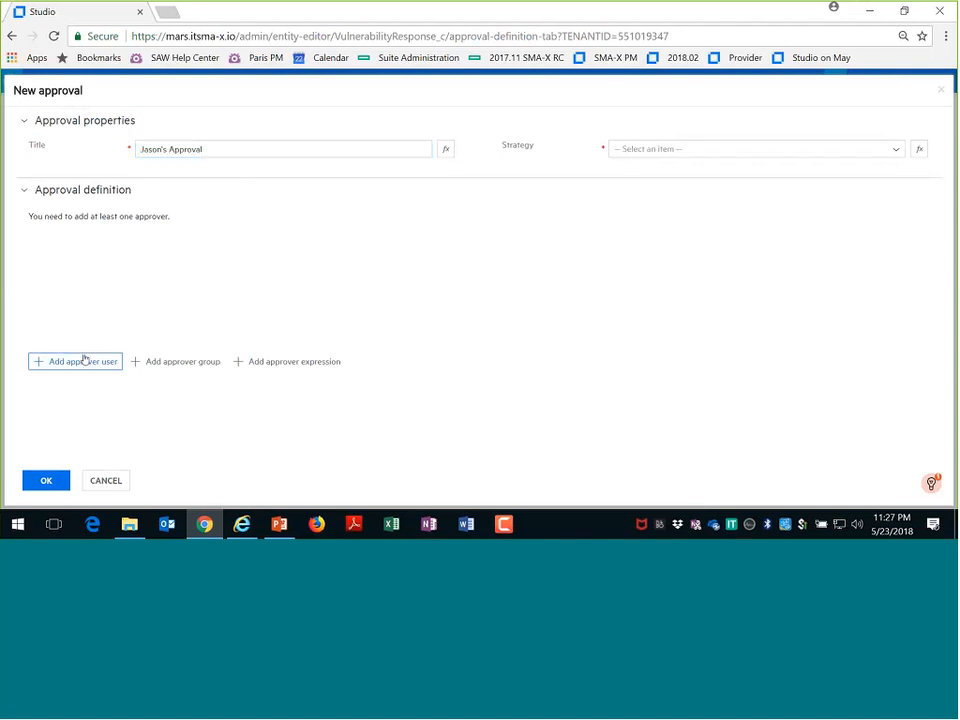
{"action": "left_click", "coordinate": [257, 242]}
{"action": "type", "text": "ja"}
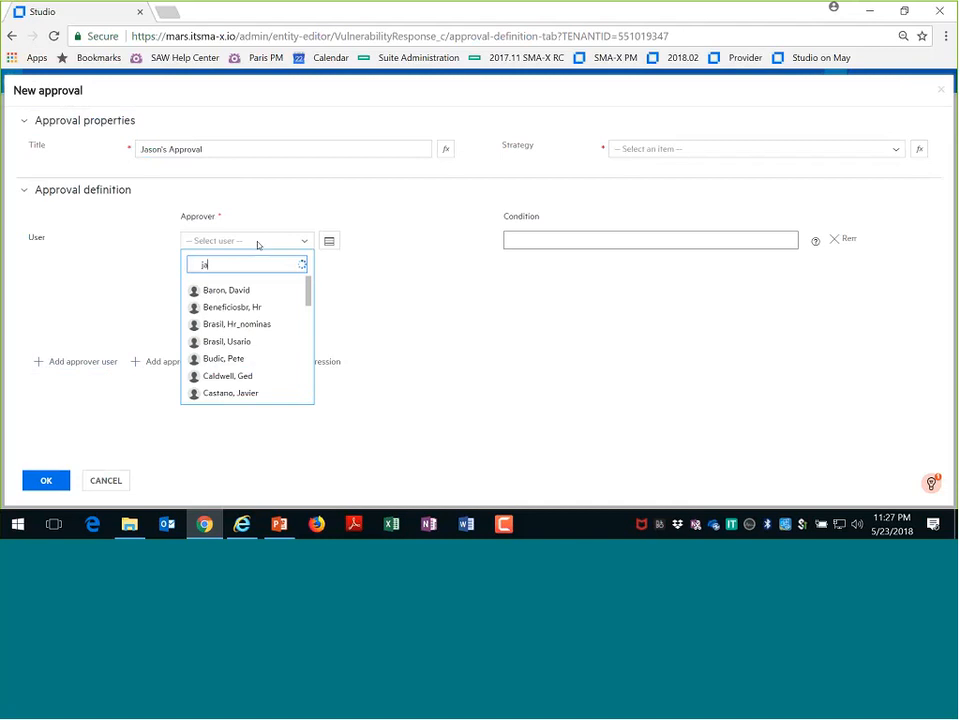
{"action": "type", "text": "son"}
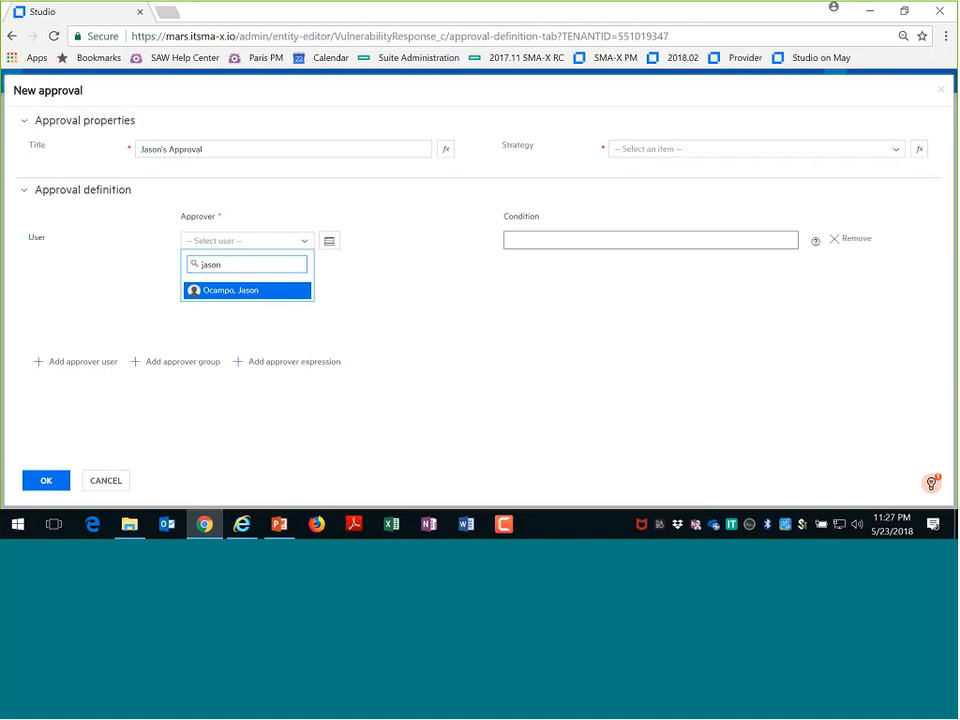
{"action": "left_click", "coordinate": [260, 290]}
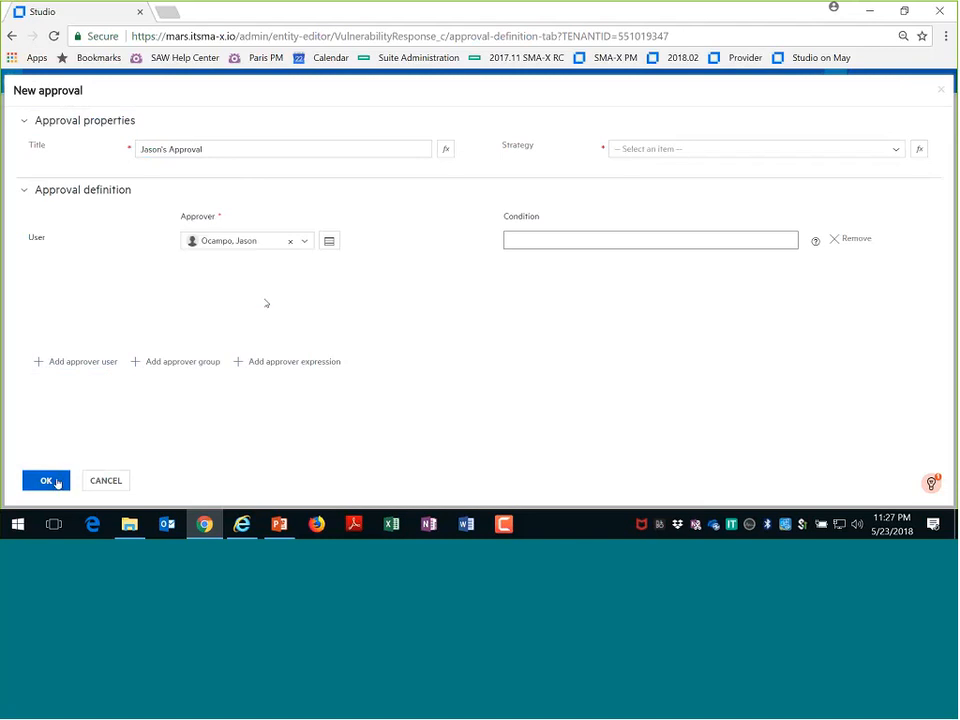
Set the new approval's strategy to One must approve, confirm it, and save the Standard approval definition
{"action": "left_click", "coordinate": [57, 484]}
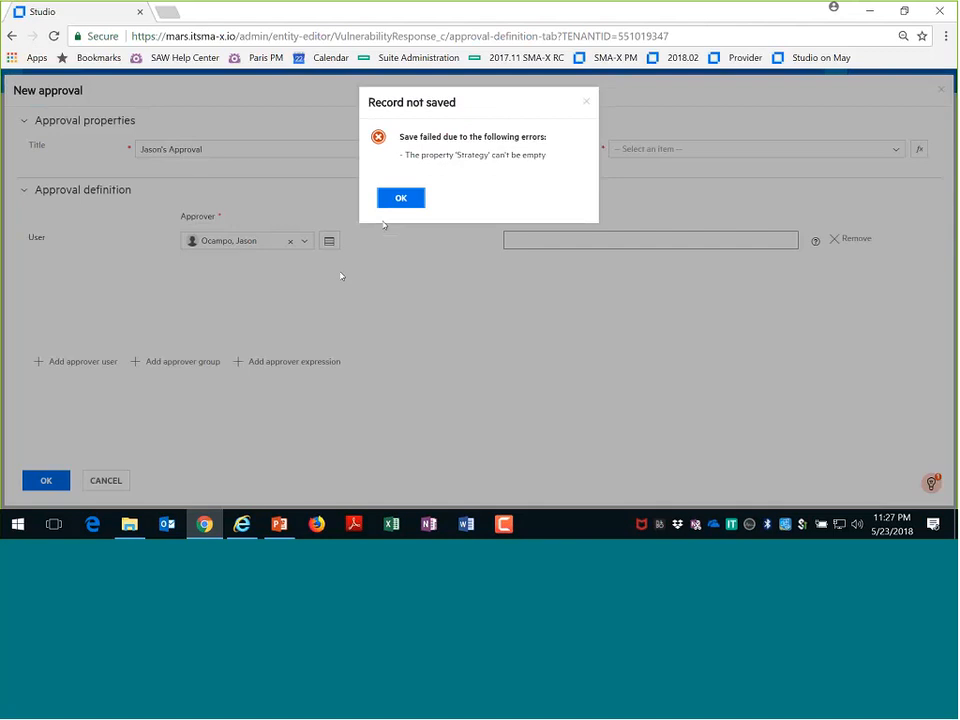
{"action": "left_click", "coordinate": [400, 198]}
{"action": "left_click", "coordinate": [664, 150]}
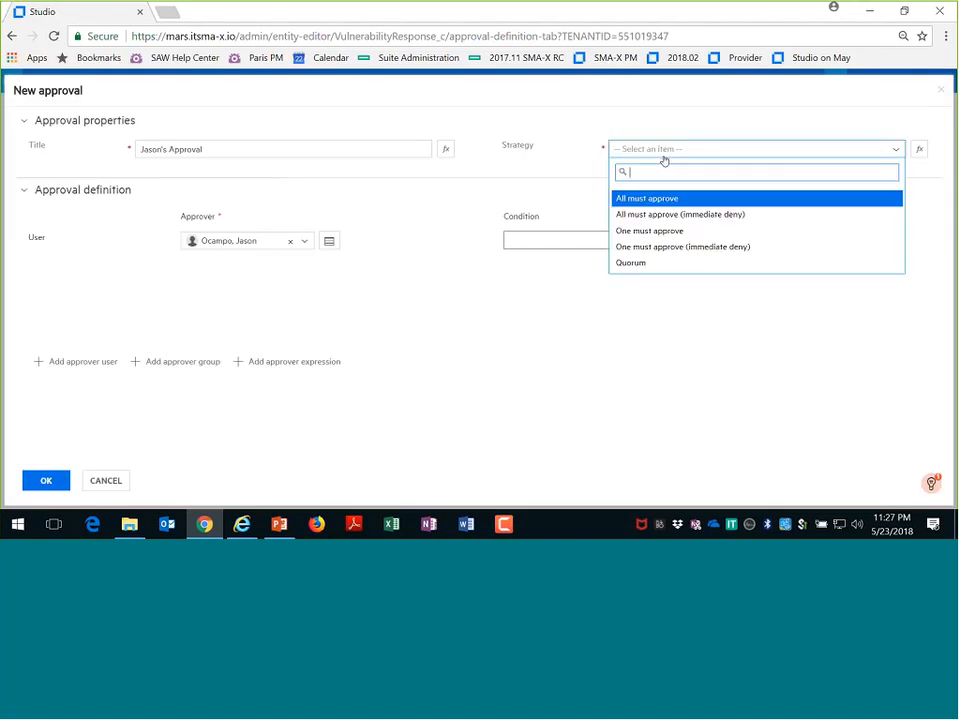
{"action": "left_click", "coordinate": [662, 231]}
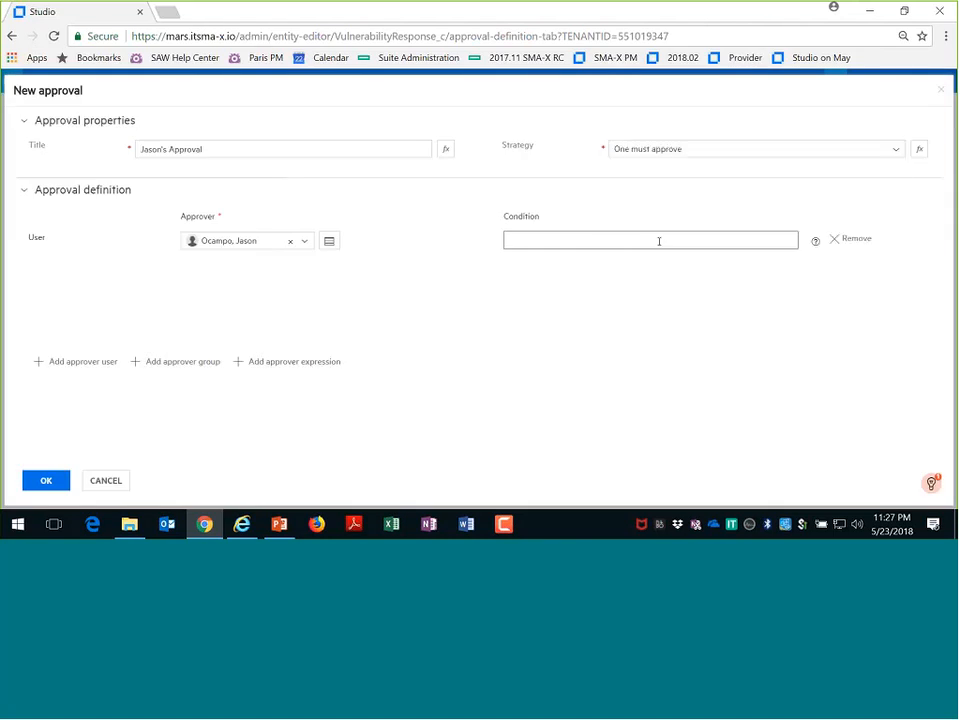
{"action": "left_click", "coordinate": [46, 480]}
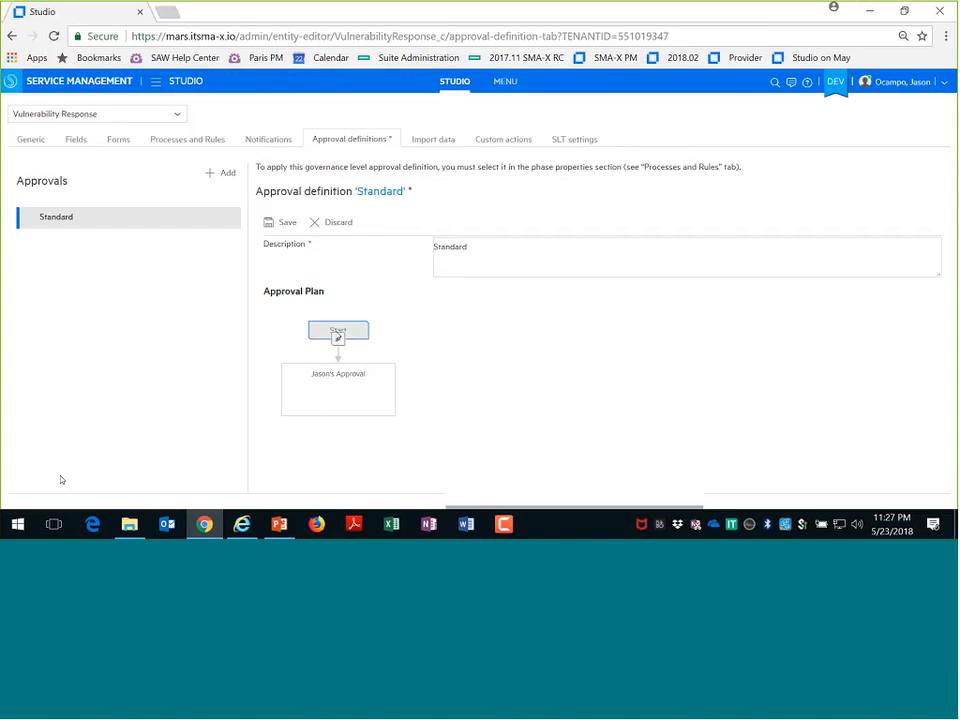
{"action": "left_click", "coordinate": [196, 139]}
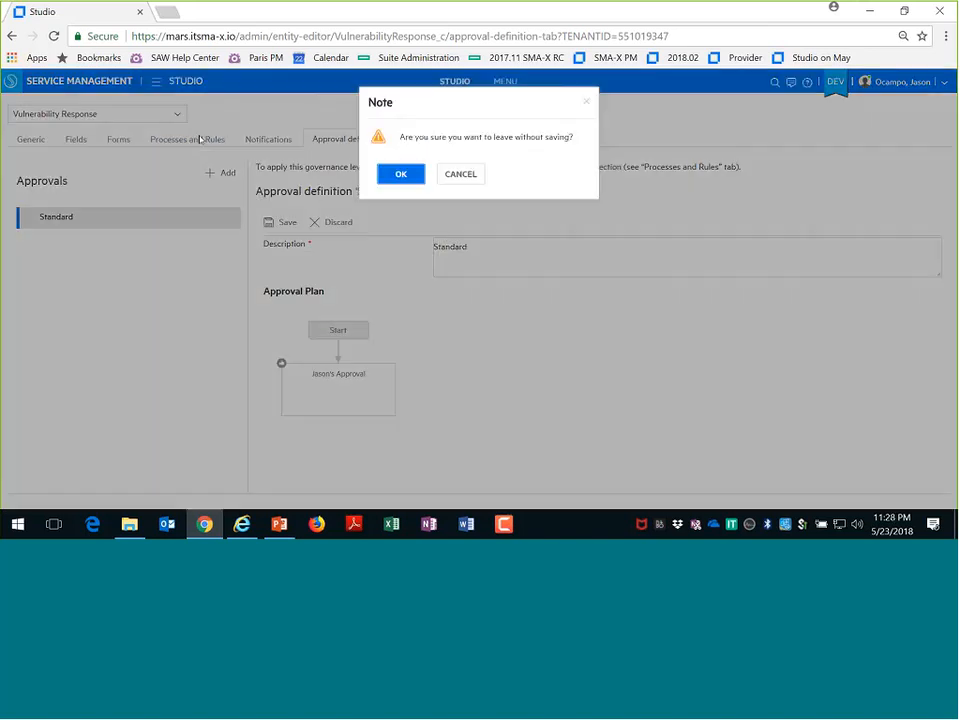
{"action": "left_click", "coordinate": [460, 177]}
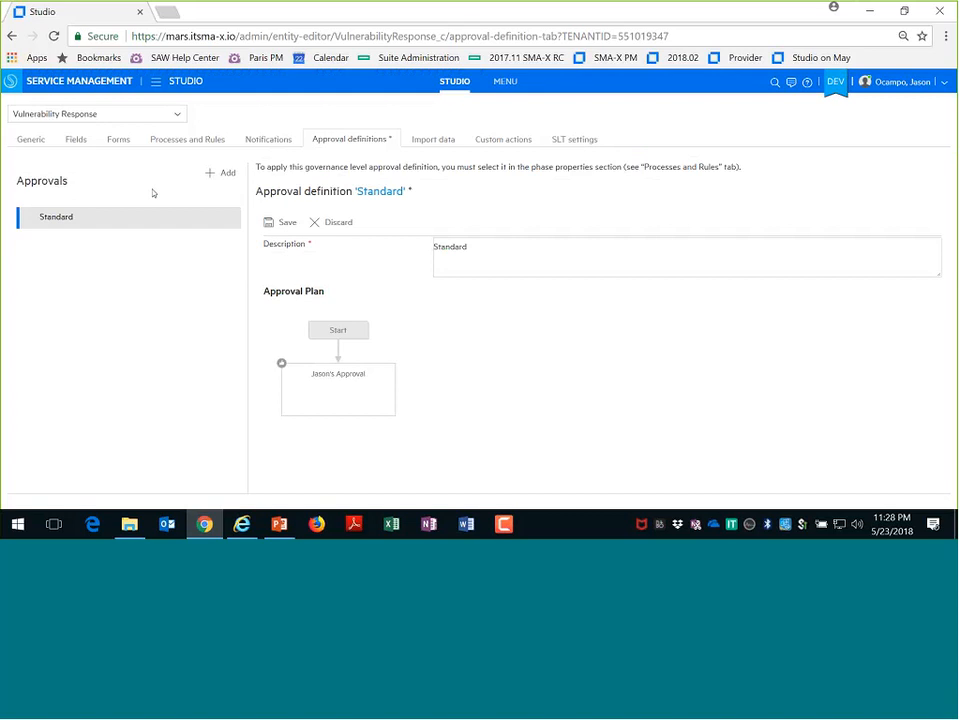
{"action": "left_click", "coordinate": [283, 222]}
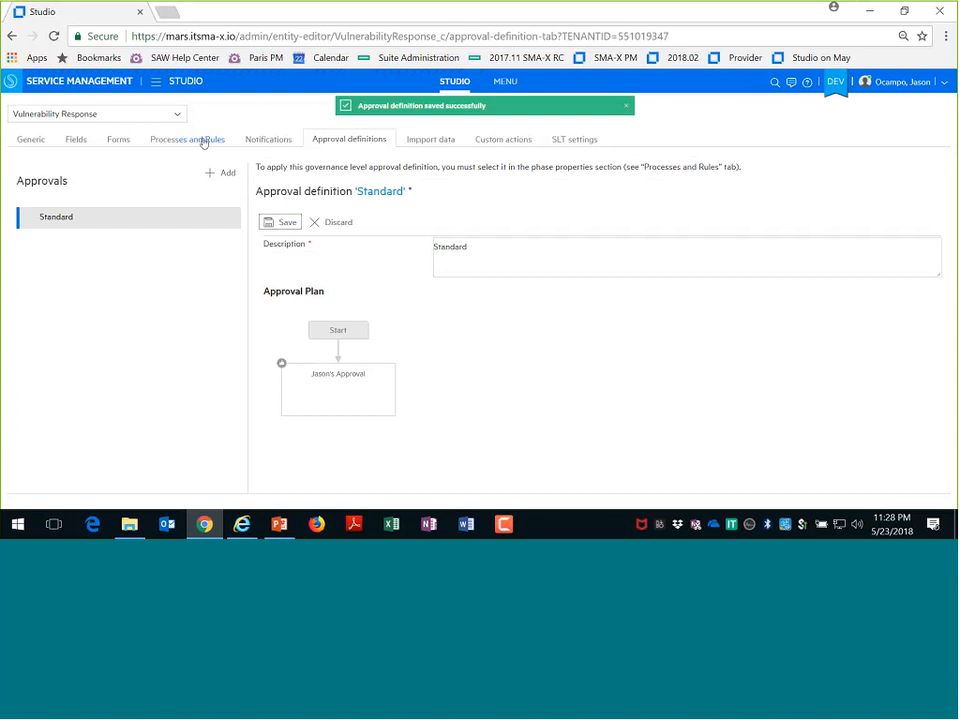
Enable the approval plan for the Escalate phase of the Normal process and save the workflow
{"action": "left_click", "coordinate": [203, 143]}
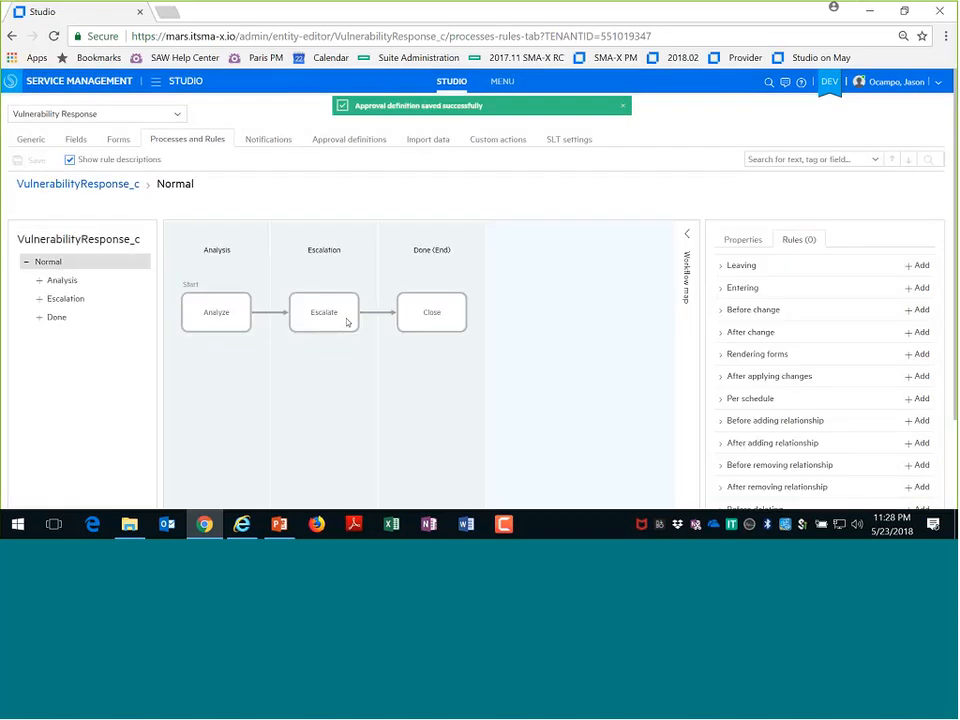
{"action": "left_click", "coordinate": [349, 324]}
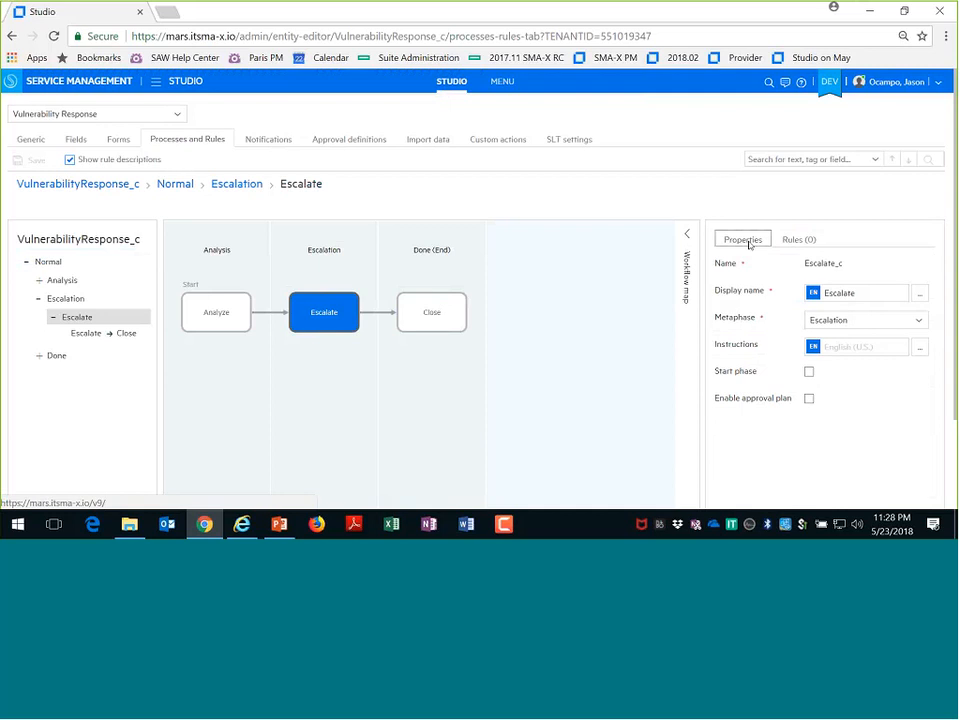
{"action": "left_click", "coordinate": [810, 241]}
{"action": "left_click", "coordinate": [746, 240]}
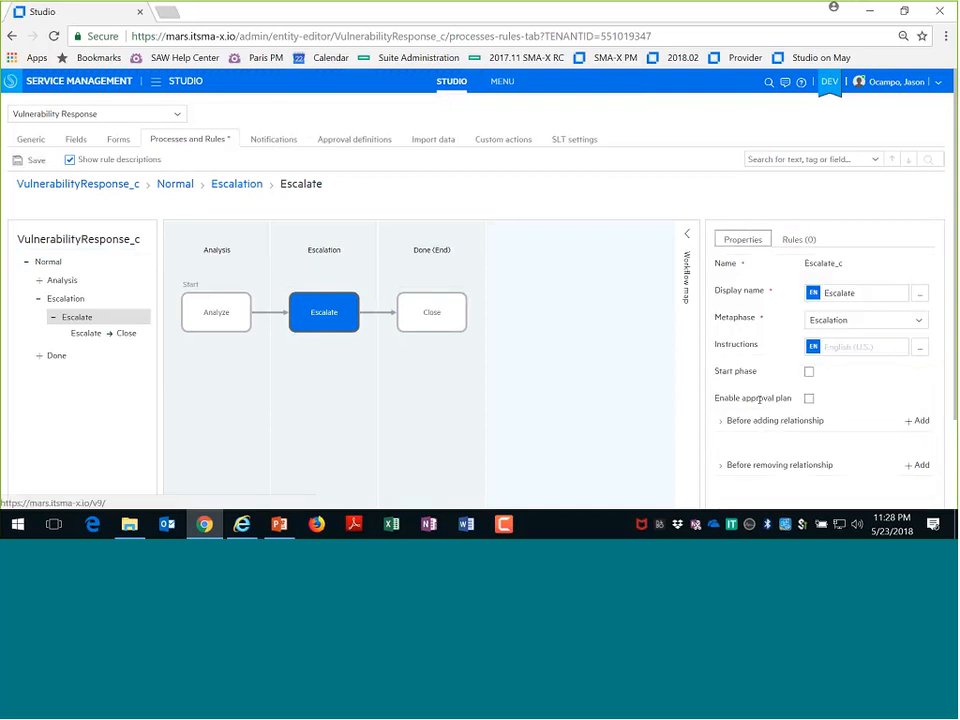
{"action": "left_click", "coordinate": [809, 398]}
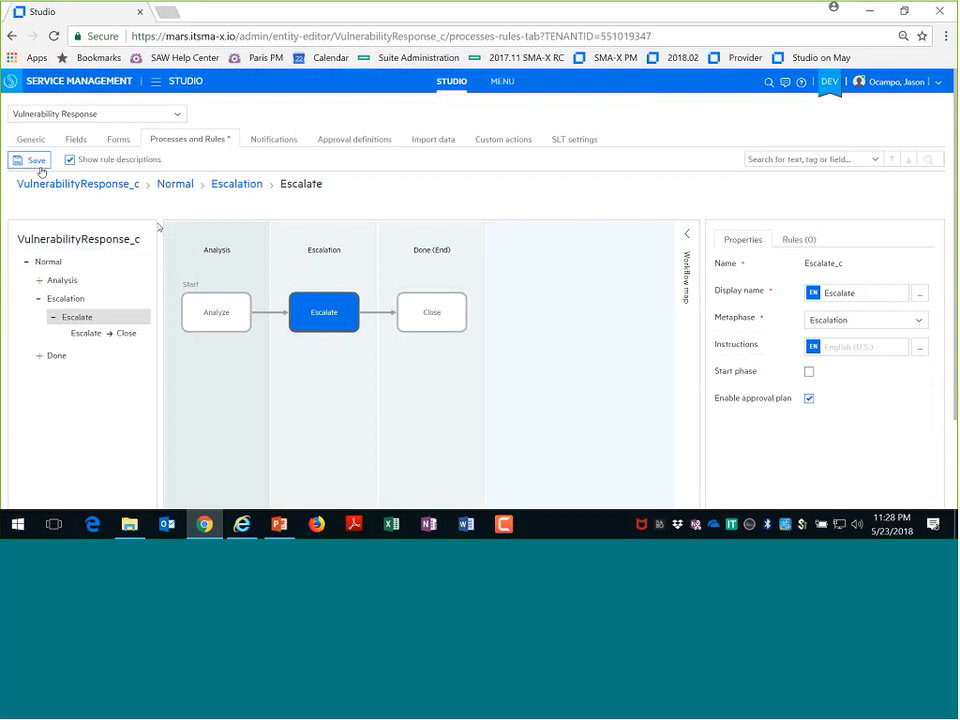
{"action": "left_click", "coordinate": [36, 161]}
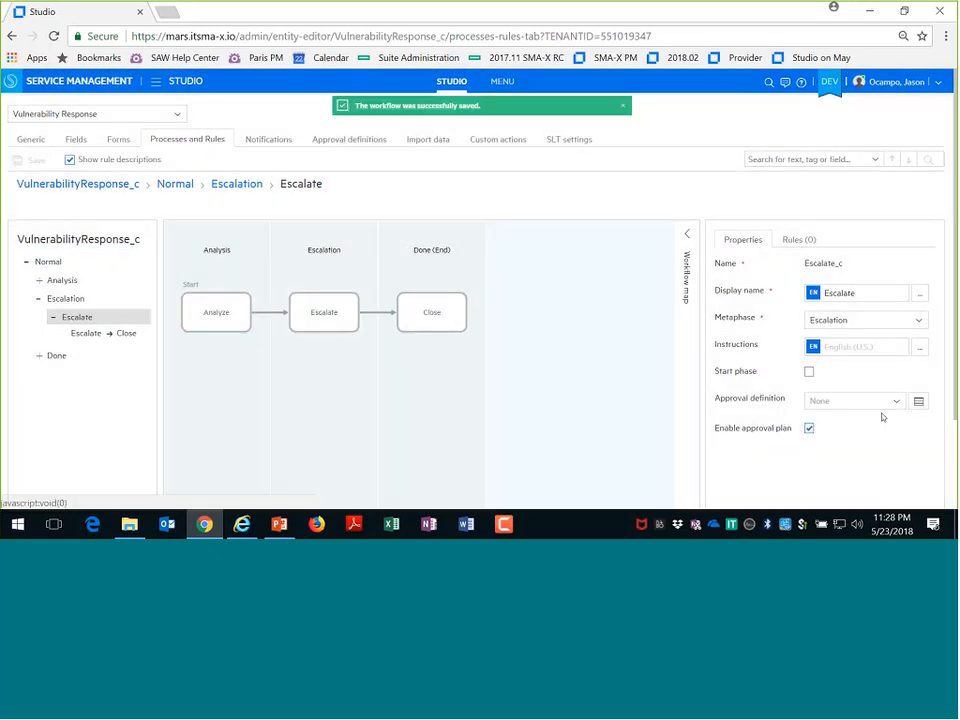
Assign the Standard approval definition to the Escalate phase and save the workflow
{"action": "left_click", "coordinate": [881, 404]}
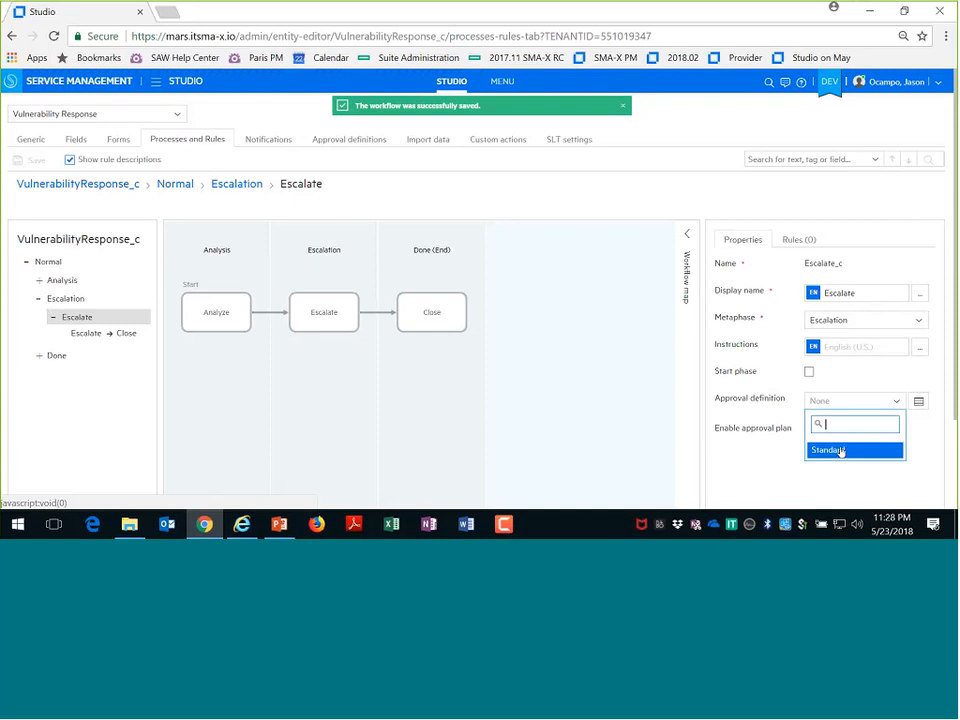
{"action": "left_click", "coordinate": [840, 451]}
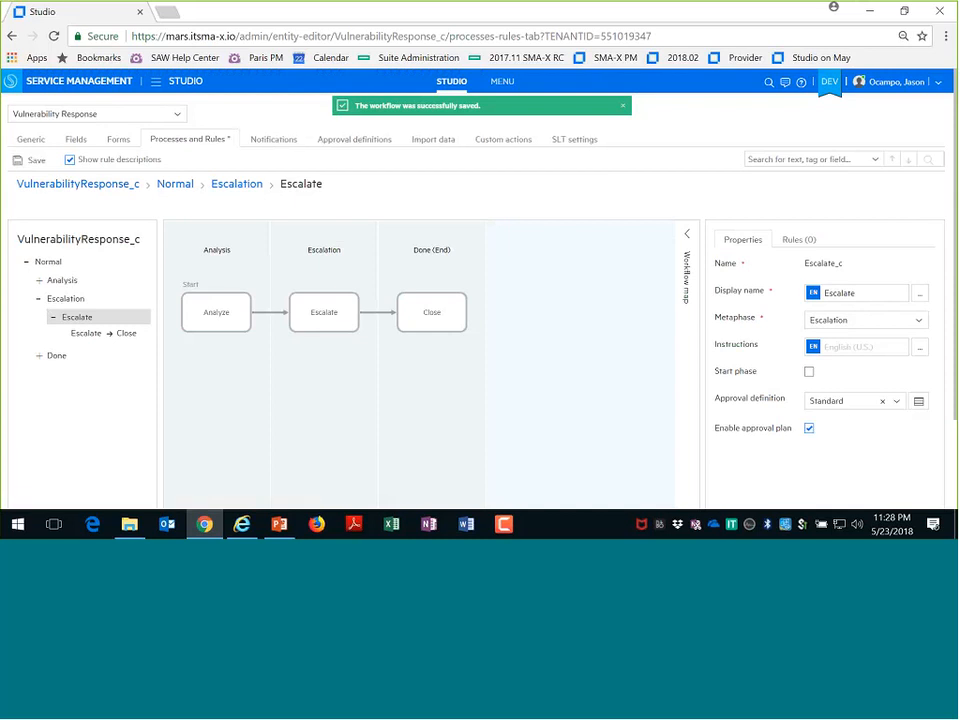
{"action": "left_click", "coordinate": [35, 162]}
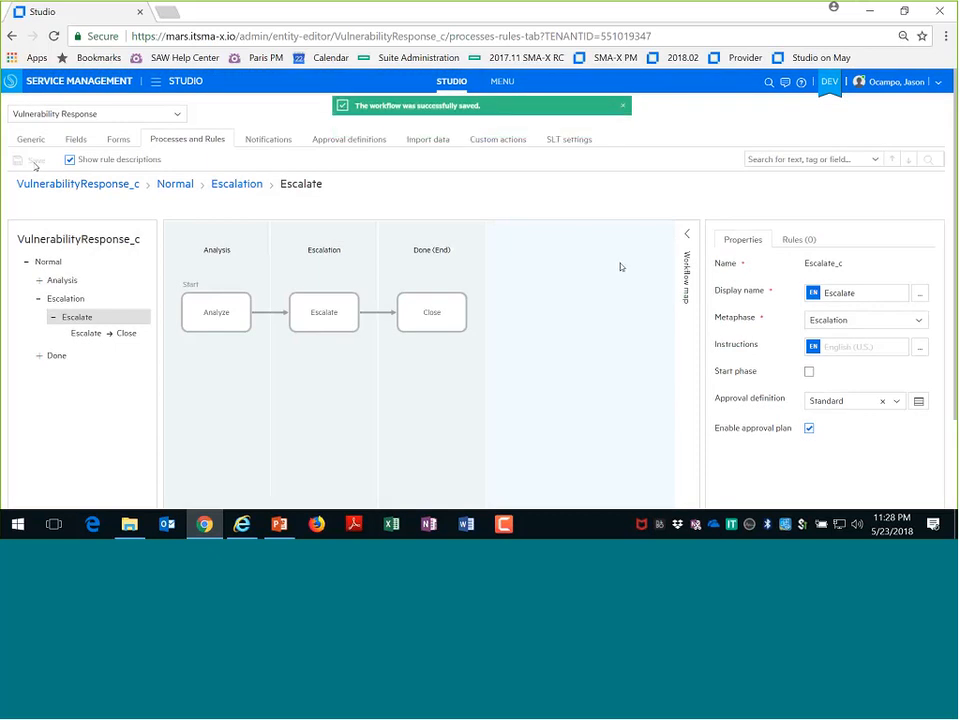
Start a new Vulnerability Response custom action named "Urgent" with display name "Urgent!" and workflow enabled
{"action": "left_click", "coordinate": [510, 140]}
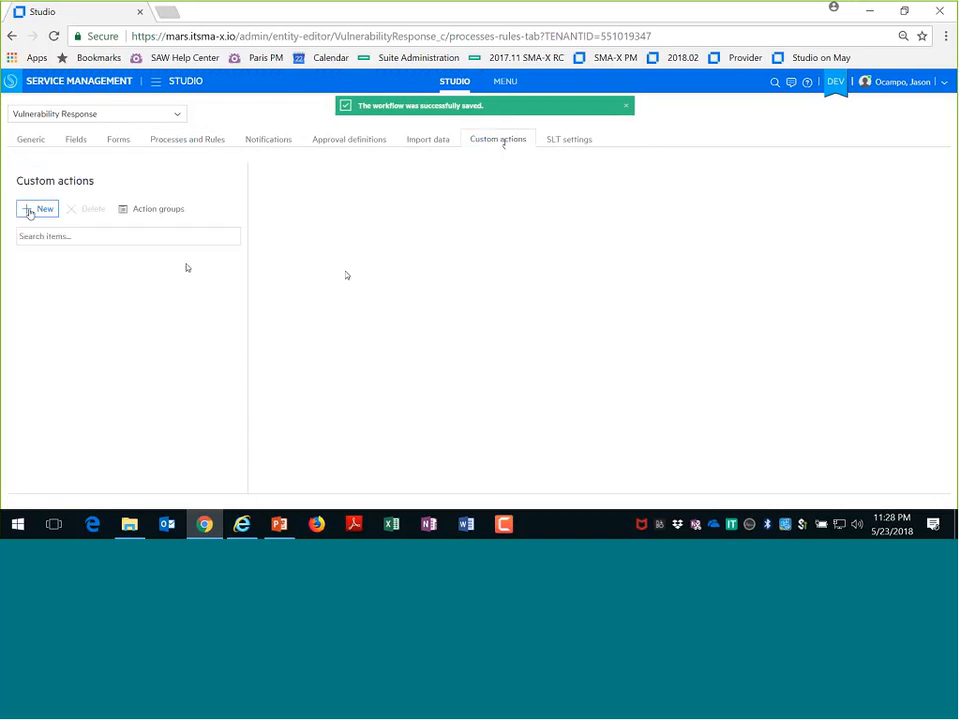
{"action": "left_click", "coordinate": [38, 209]}
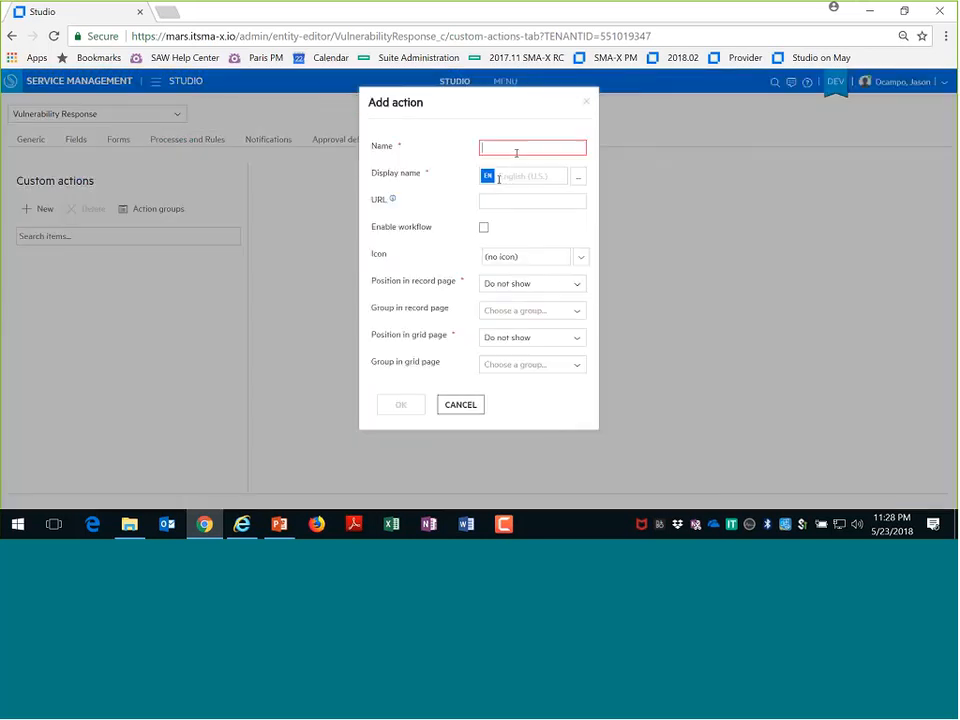
{"action": "type", "text": "Urgent"}
{"action": "left_click", "coordinate": [529, 177]}
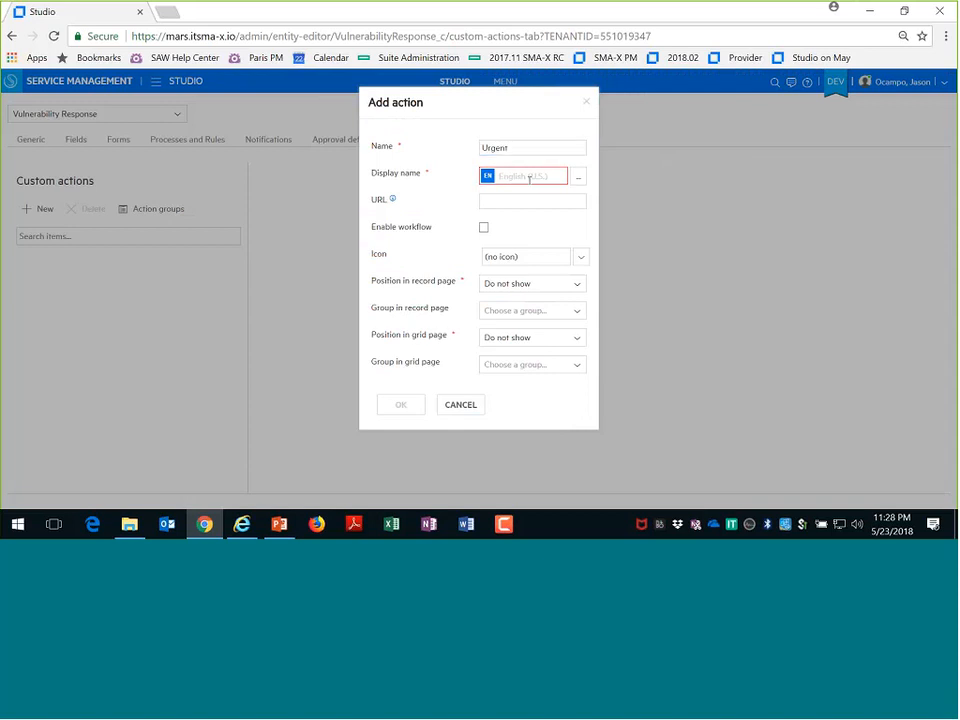
{"action": "type", "text": "Urgent!"}
{"action": "left_click", "coordinate": [484, 227]}
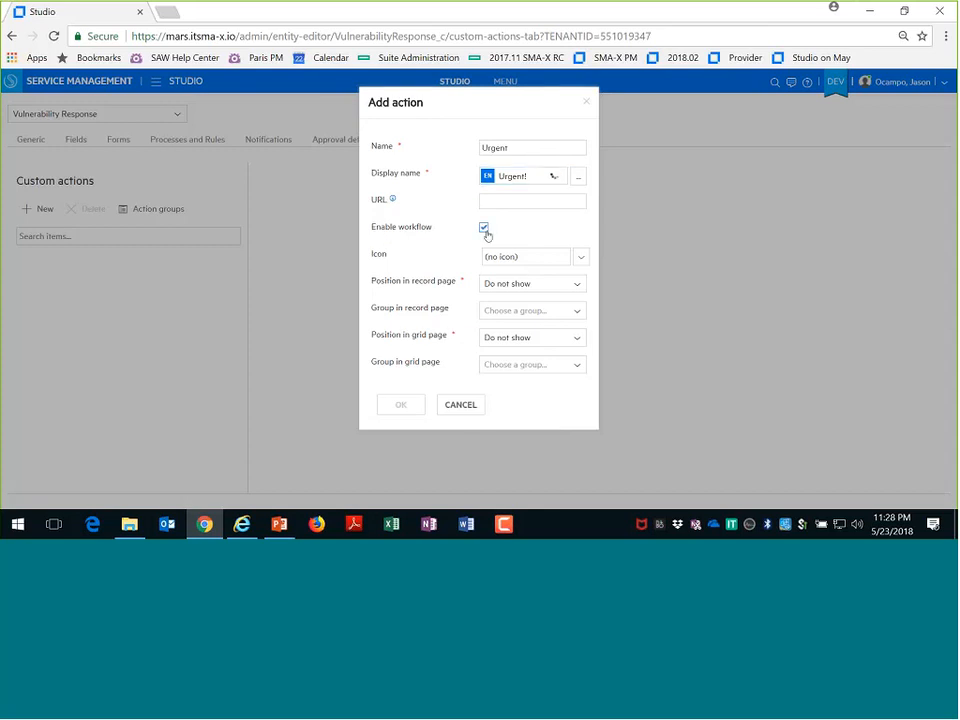
Show the Urgent! action as primary in the record page and as secondary in the grid page, and confirm the new action
{"action": "left_click", "coordinate": [542, 285]}
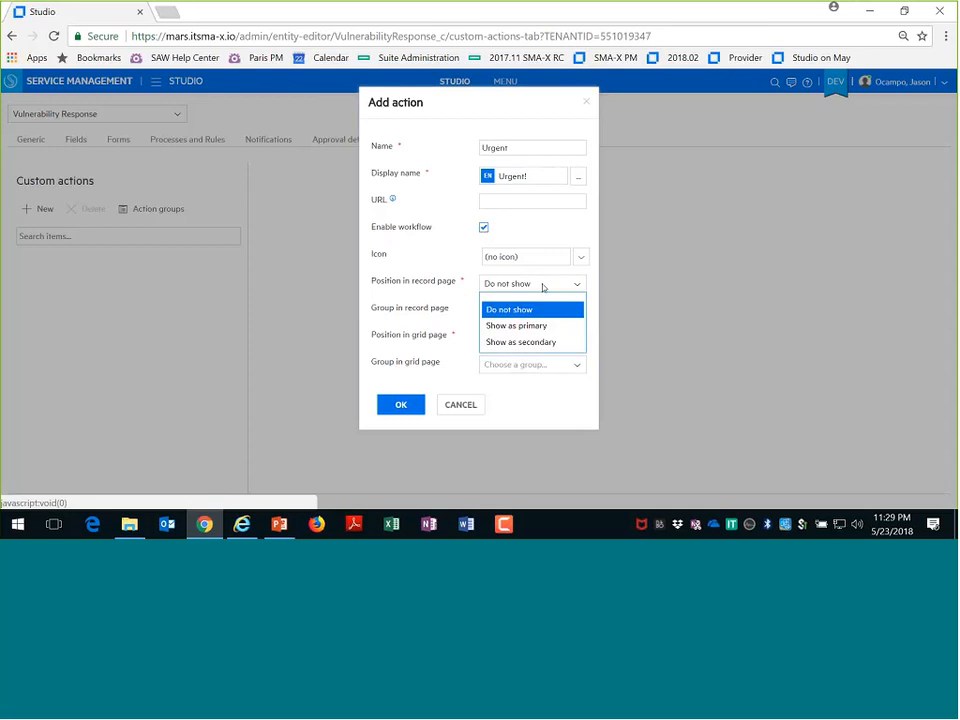
{"action": "left_click", "coordinate": [518, 327]}
{"action": "left_click", "coordinate": [553, 338]}
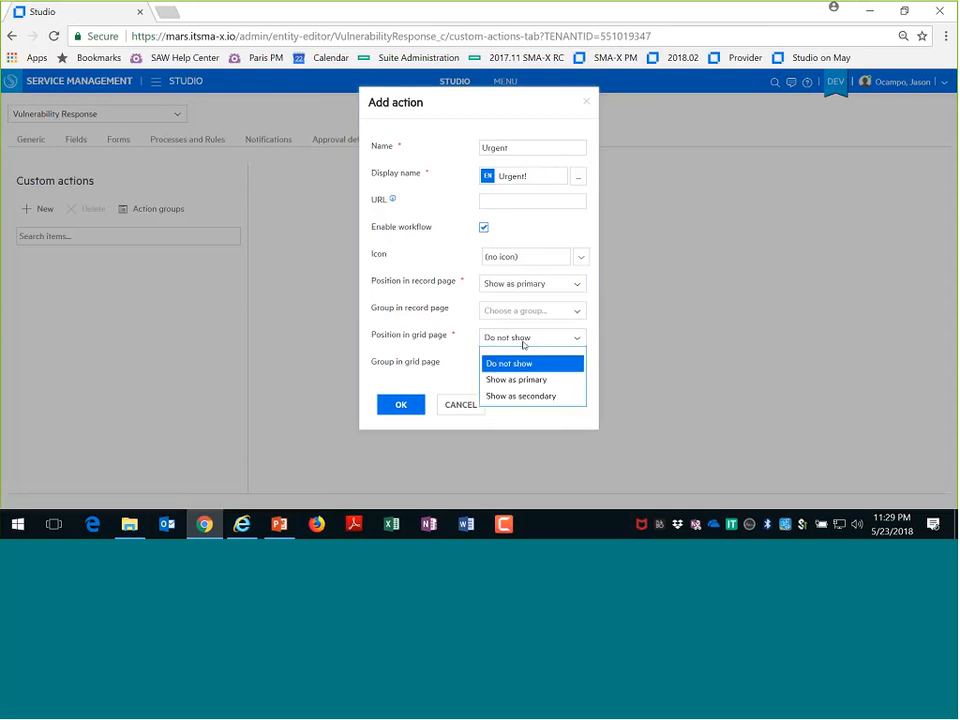
{"action": "left_click", "coordinate": [508, 398]}
{"action": "left_click", "coordinate": [414, 405]}
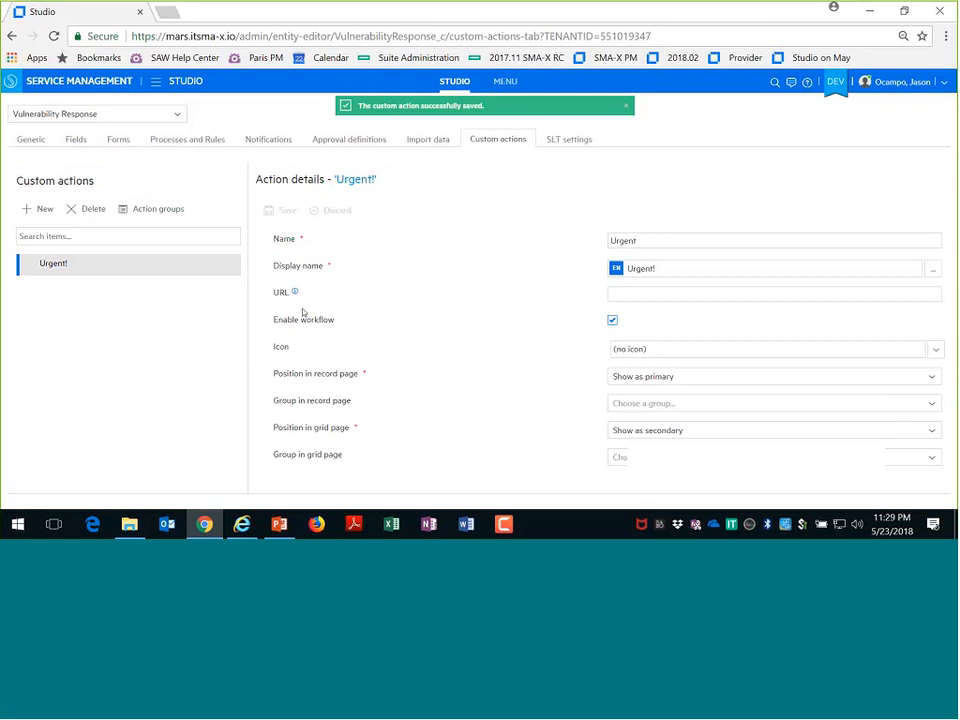
{"action": "left_click_drag", "start_coordinate": [640, 241], "coordinate": [604, 243]}
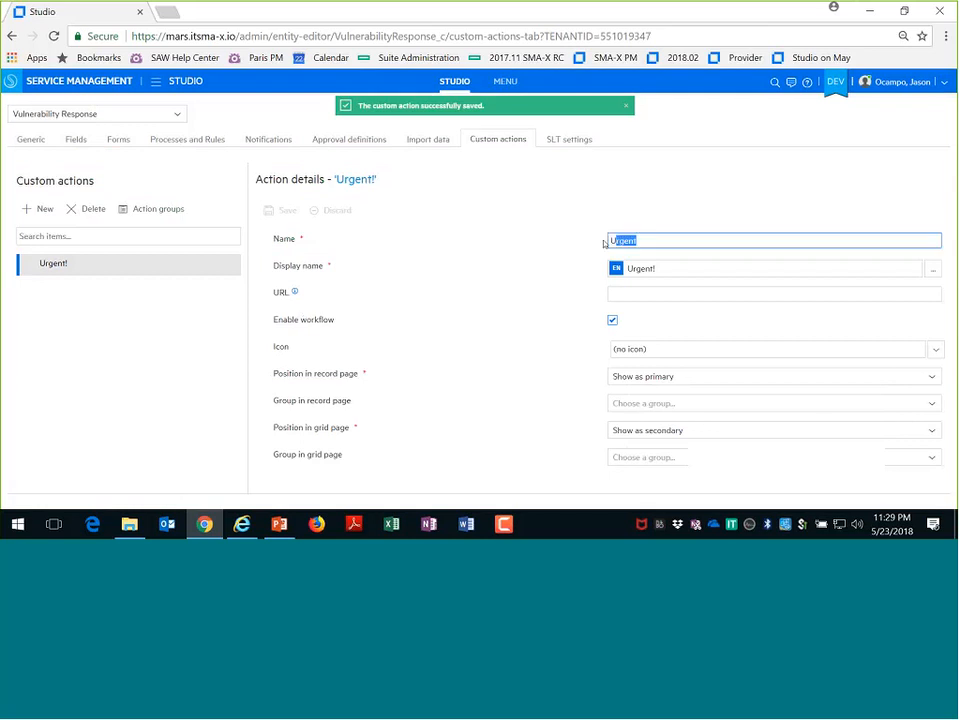
Add a simple rule that sets a field to a value under After change in the VulnerabilityResponse_c rules
{"action": "left_click", "coordinate": [602, 243]}
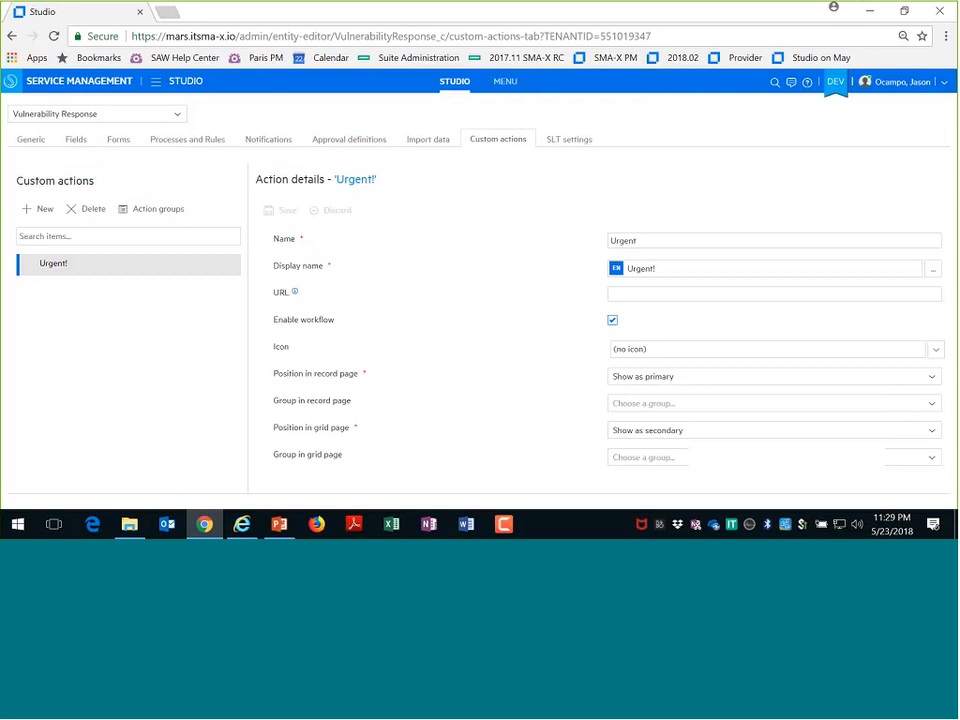
{"action": "left_click", "coordinate": [190, 139]}
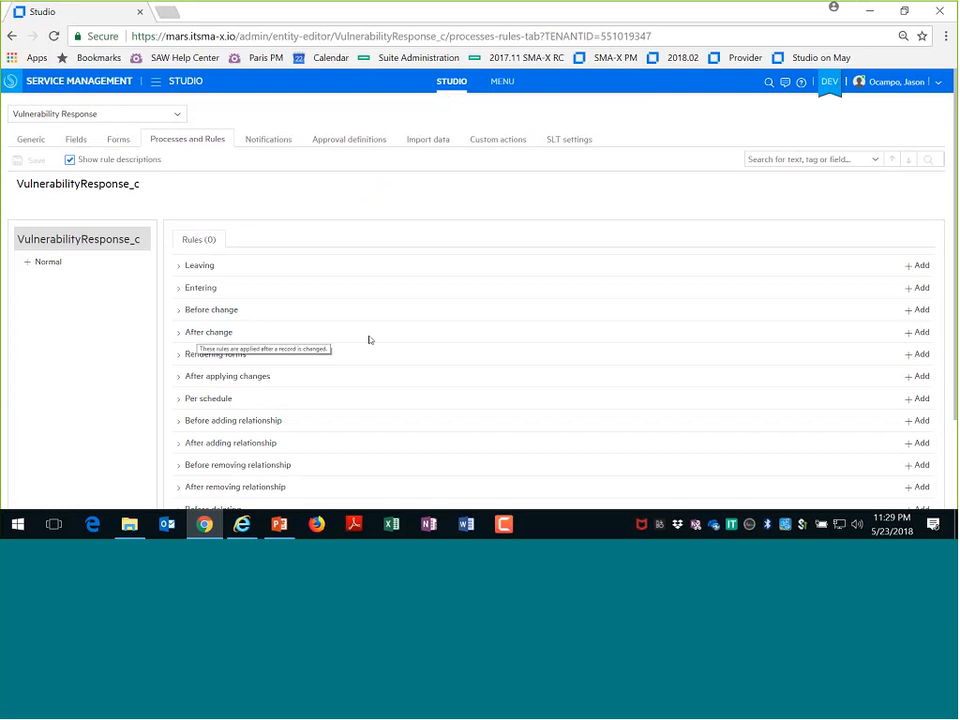
{"action": "left_click", "coordinate": [919, 333]}
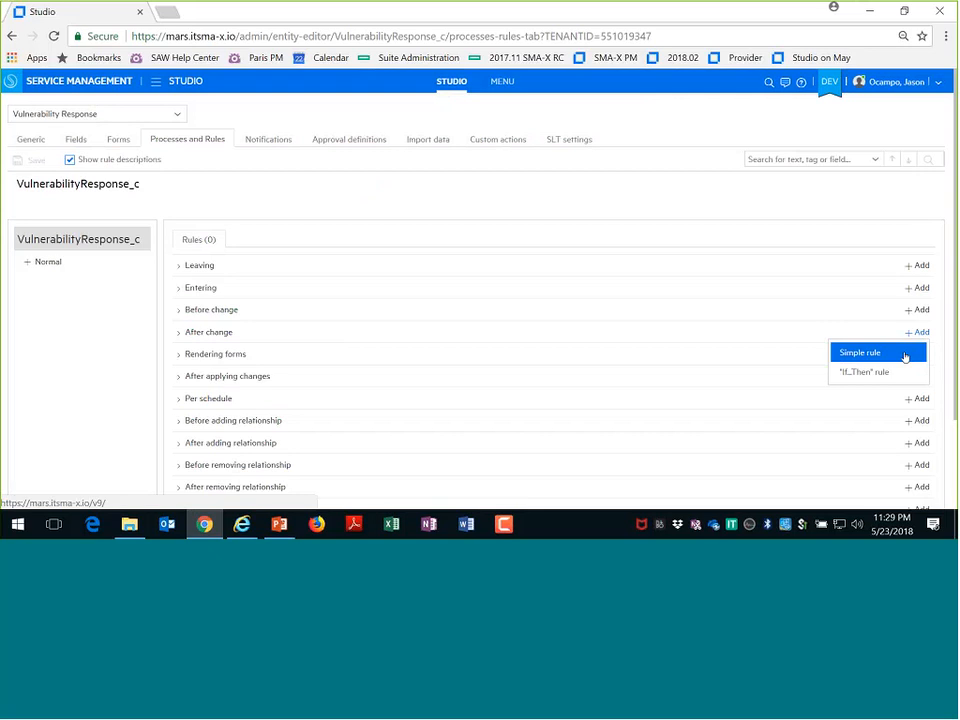
{"action": "left_click", "coordinate": [904, 354]}
{"action": "scroll", "coordinate": [253, 390], "scroll_direction": "down", "scroll_amount": 2}
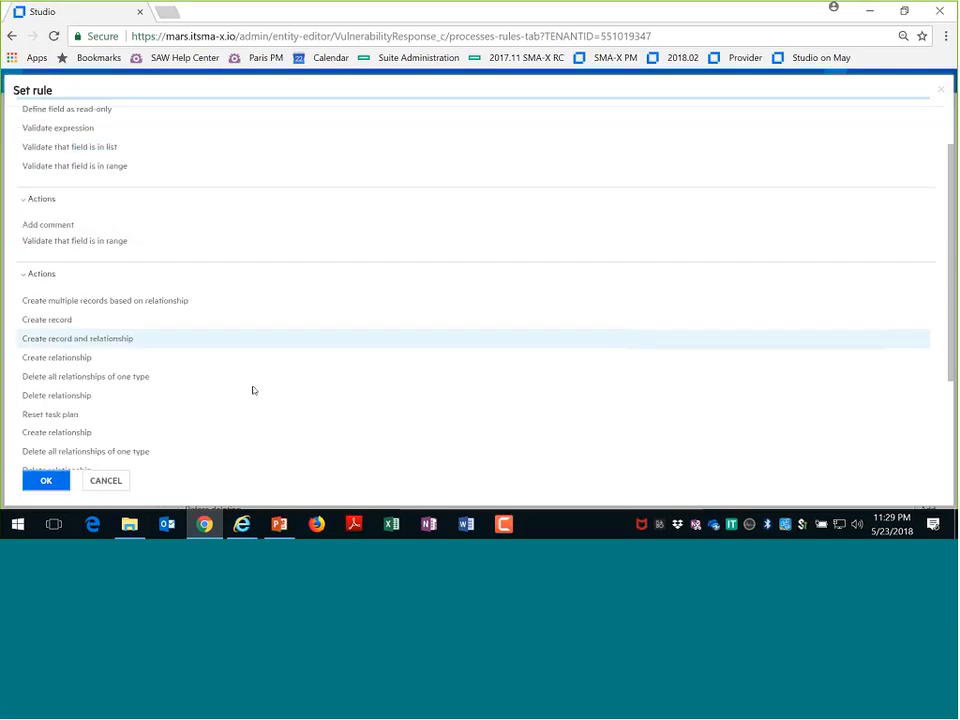
{"action": "scroll", "coordinate": [253, 390], "scroll_direction": "down", "scroll_amount": 5}
{"action": "left_click", "coordinate": [51, 398]}
{"action": "left_click", "coordinate": [50, 481]}
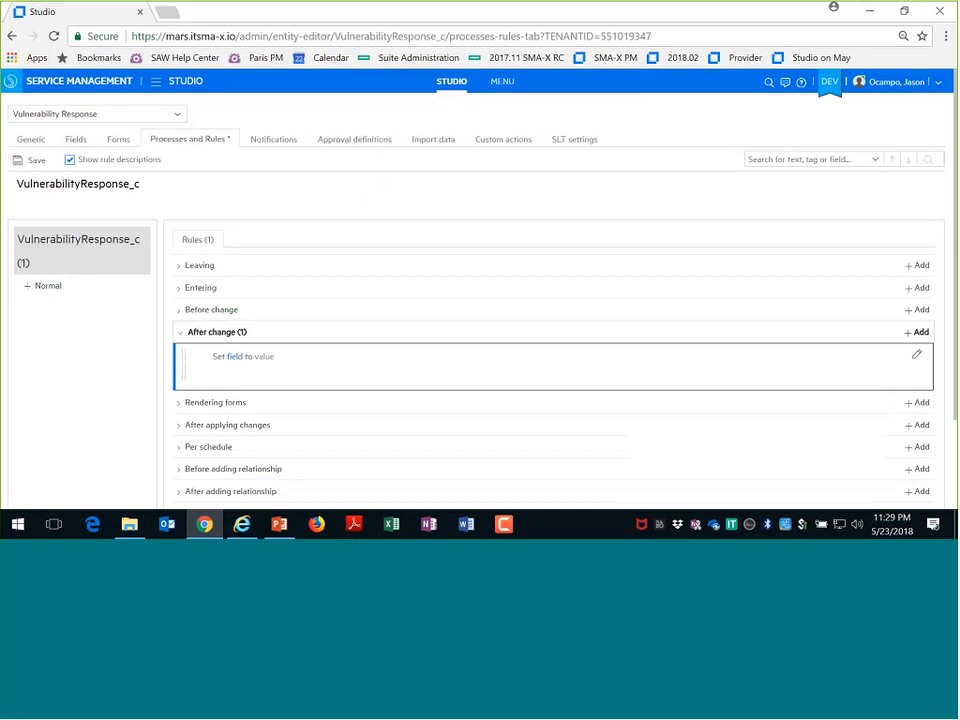
Make the new After change rule set the Priotity field to Critical, and save the workflow
{"action": "left_click", "coordinate": [234, 356]}
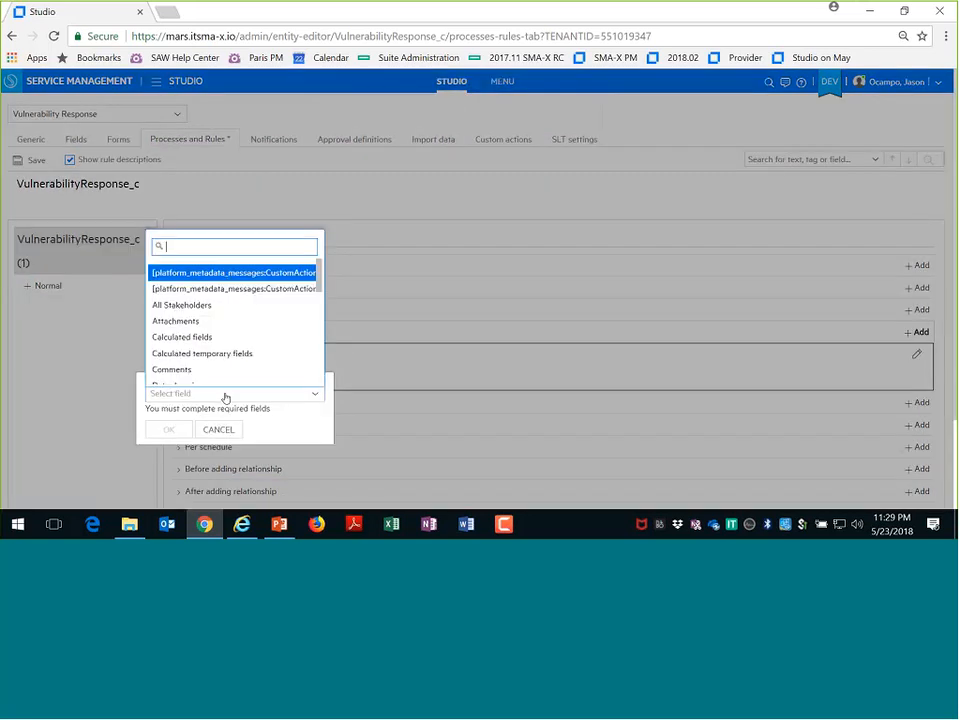
{"action": "type", "text": "pri"}
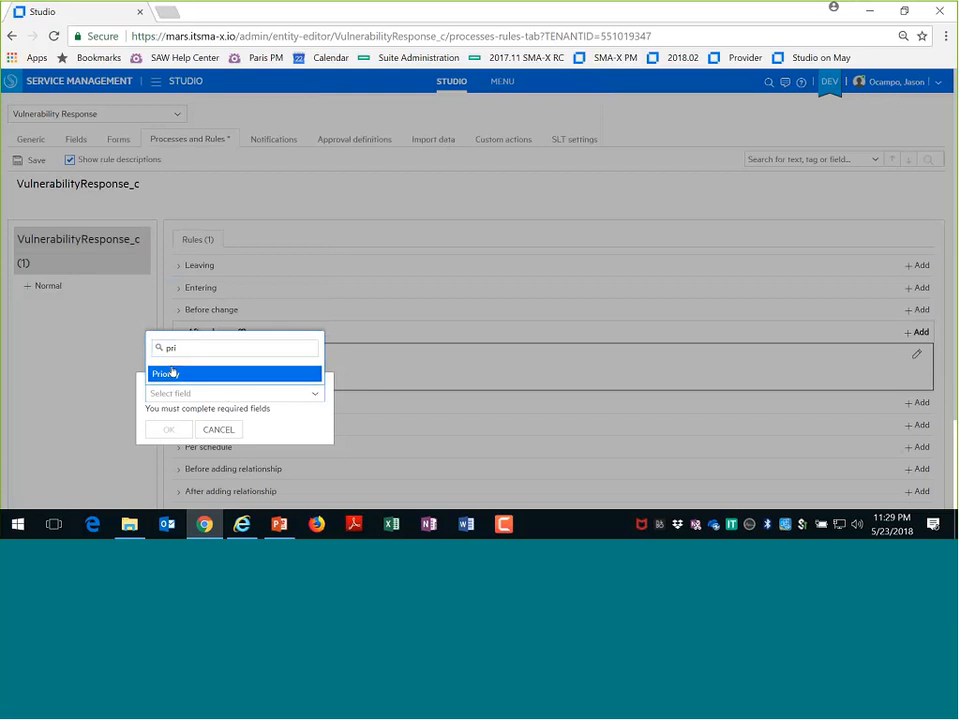
{"action": "left_click", "coordinate": [165, 374]}
{"action": "left_click", "coordinate": [174, 418]}
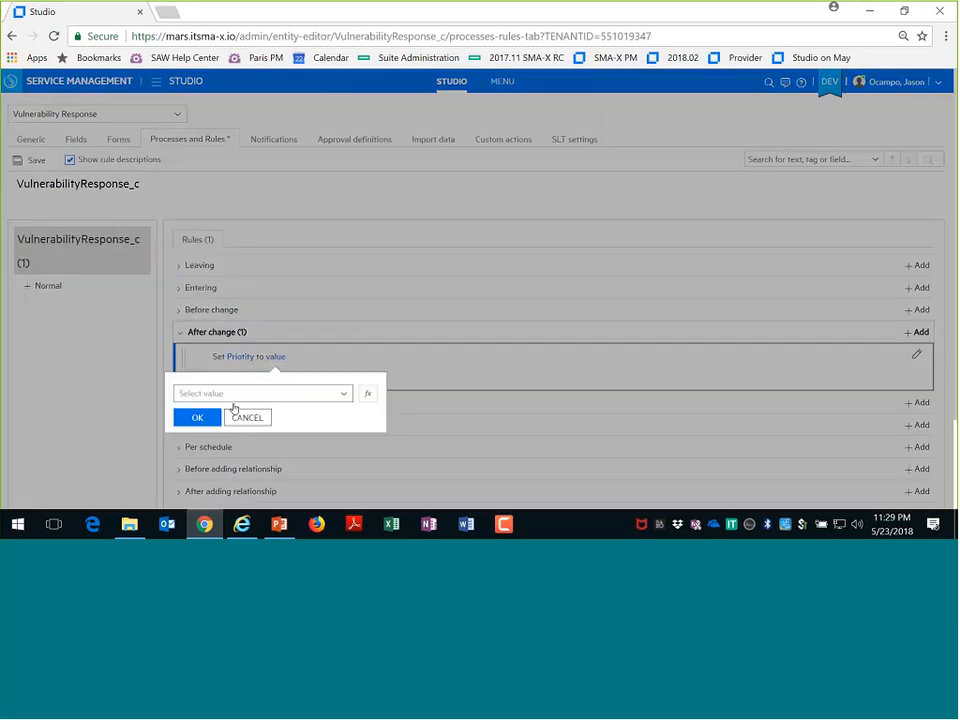
{"action": "left_click", "coordinate": [230, 395]}
{"action": "left_click", "coordinate": [206, 419]}
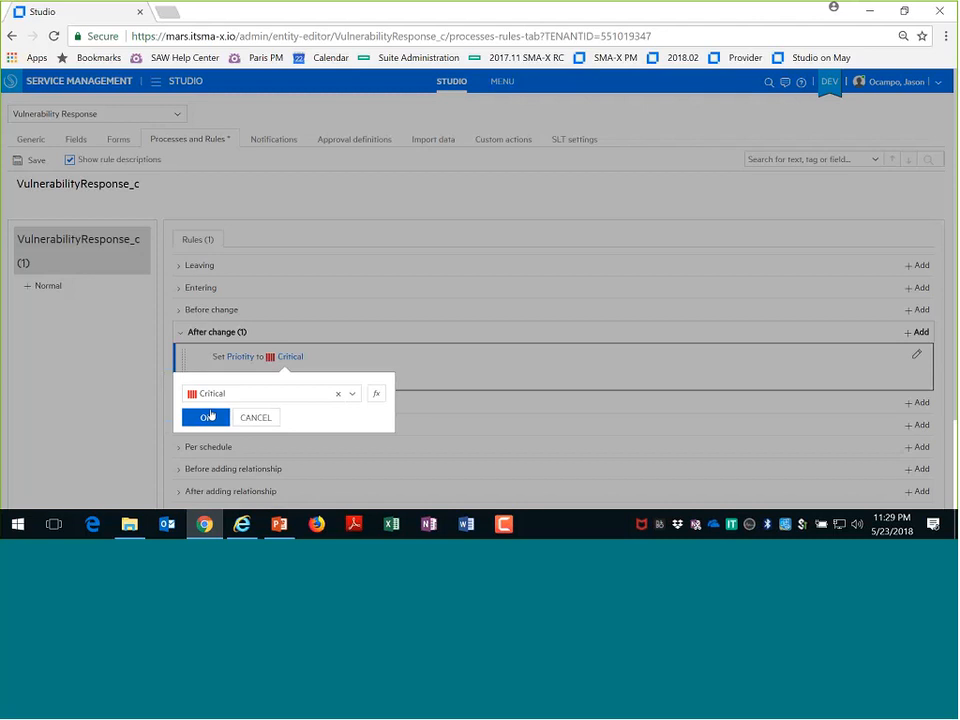
{"action": "left_click", "coordinate": [206, 416]}
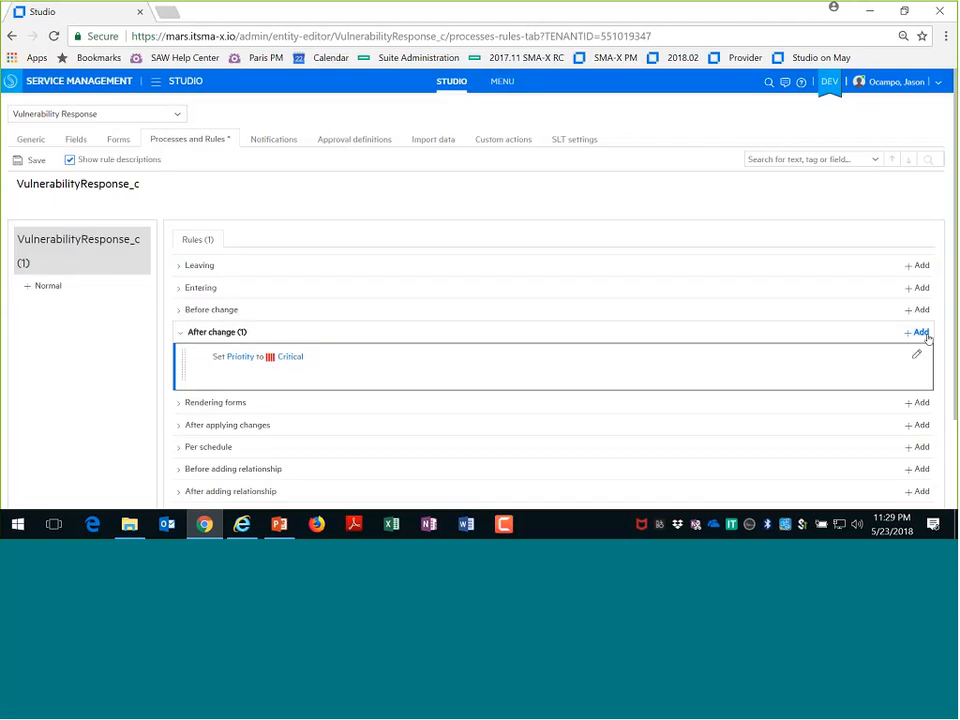
{"action": "left_click", "coordinate": [35, 161]}
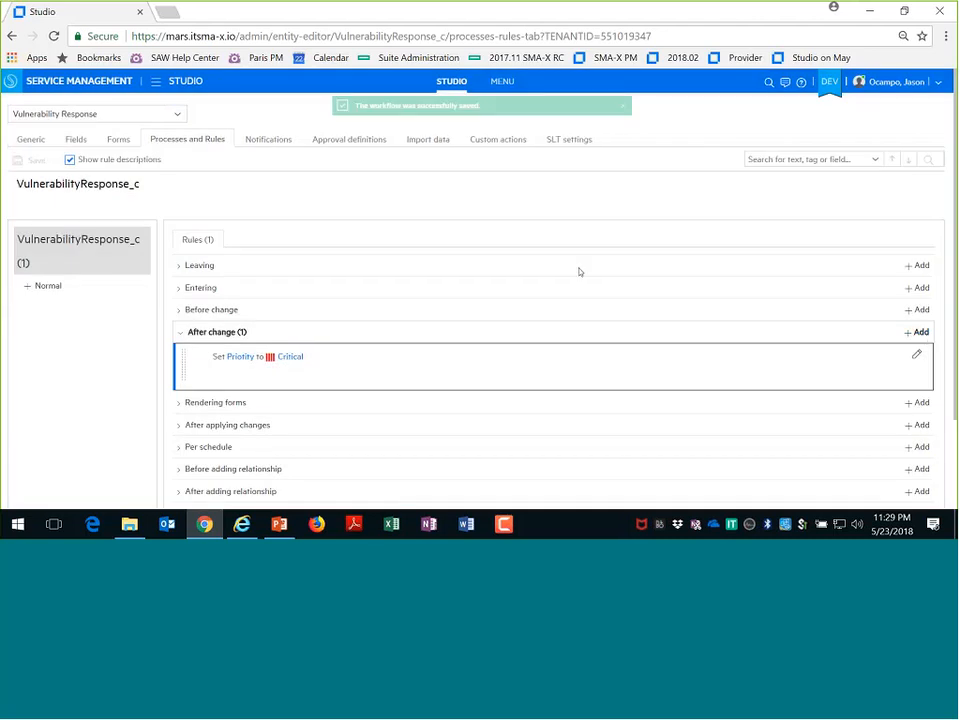
Give the rule the If condition ${current_update.CustomActionCount_c.IsChanged && entity.CustomActionName_c=='<ACTION NAME>'} from the custom actions help page
{"action": "left_click", "coordinate": [917, 355]}
{"action": "left_click", "coordinate": [884, 374]}
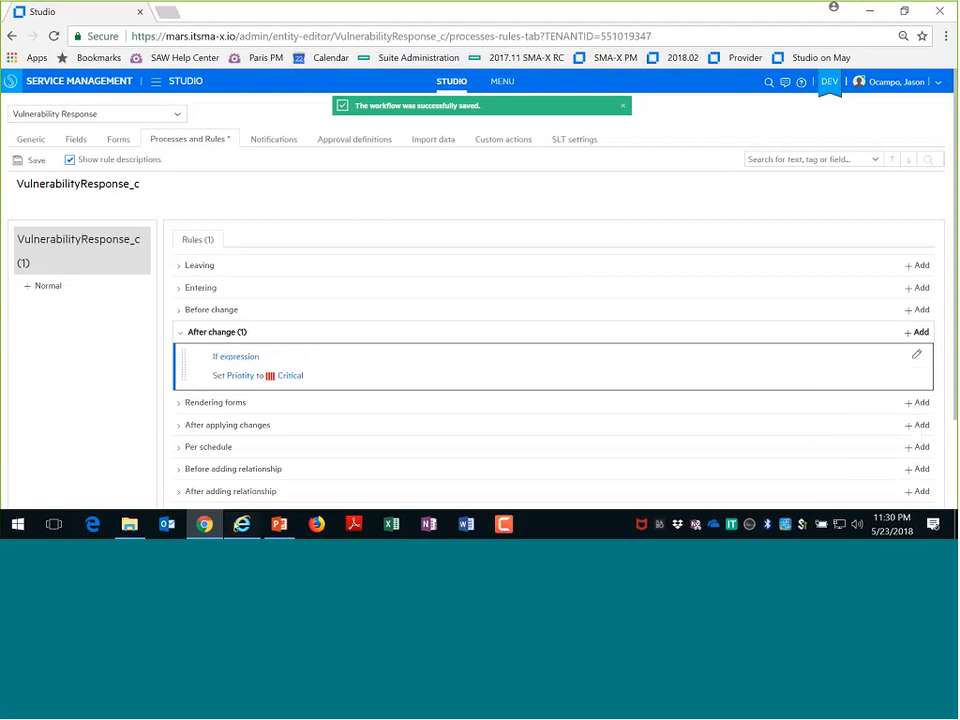
{"action": "left_click", "coordinate": [241, 524]}
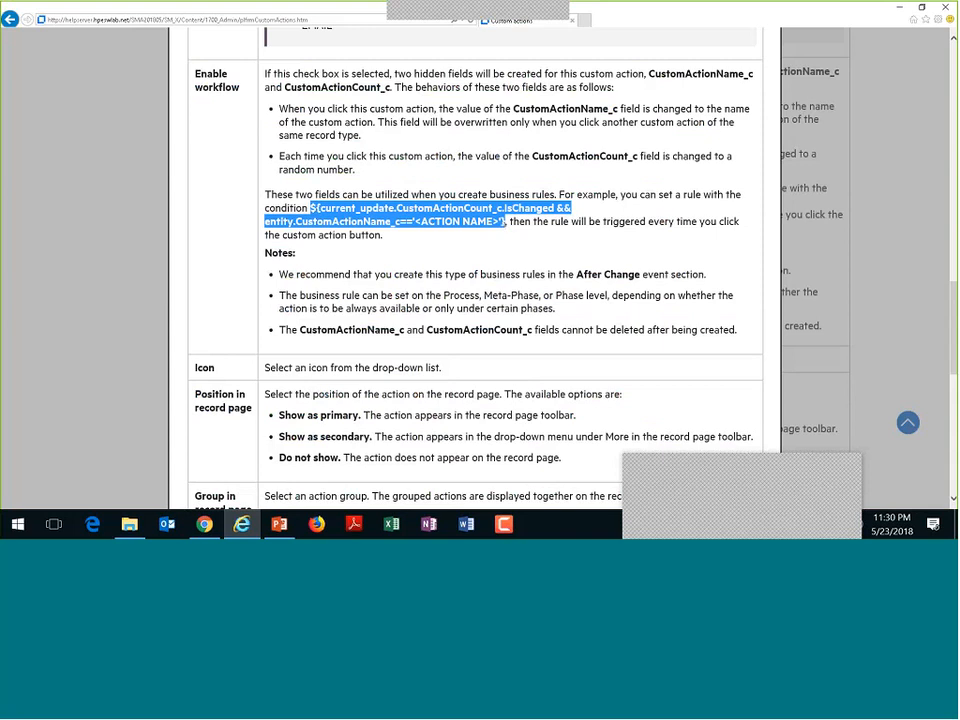
{"action": "key", "text": "alt+Tab"}
{"action": "left_click", "coordinate": [237, 356]}
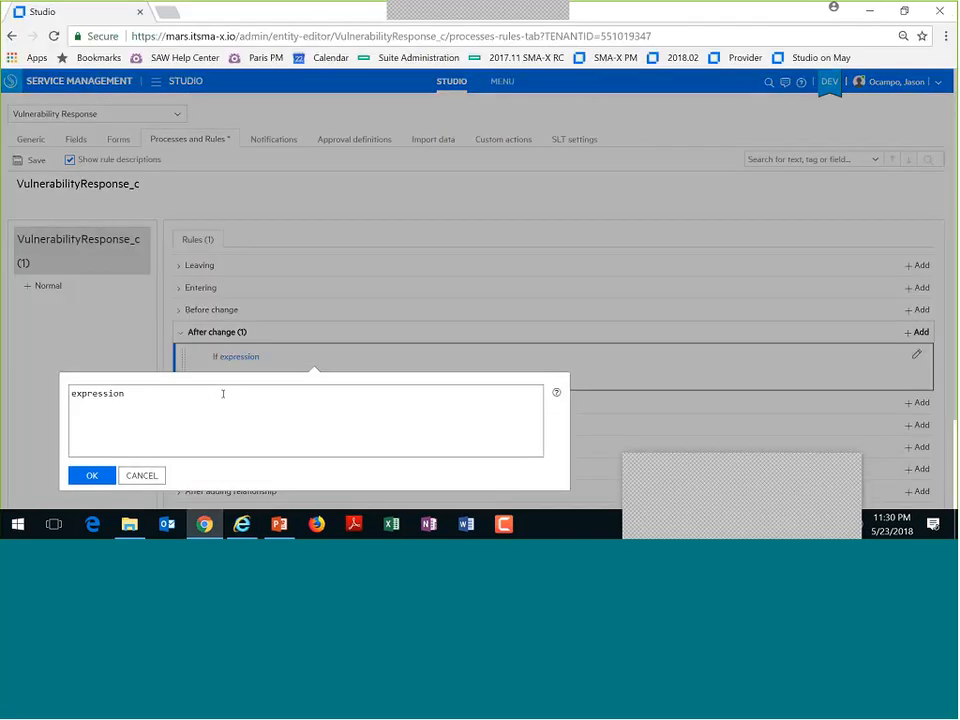
{"action": "left_click_drag", "start_coordinate": [219, 395], "coordinate": [86, 393]}
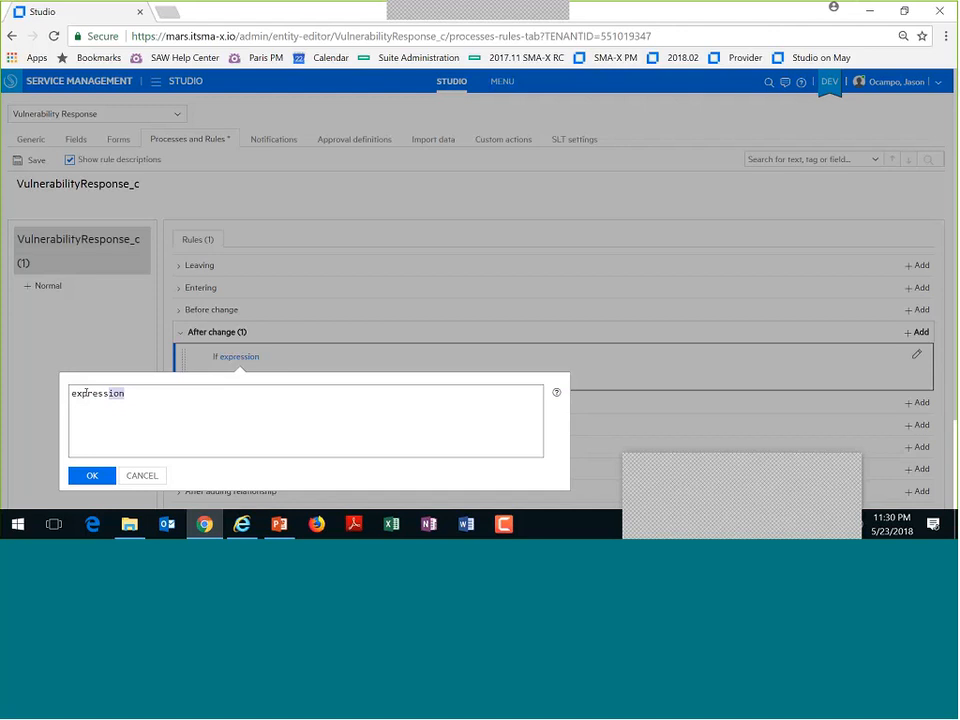
{"action": "type", "text": "${current_update.CustomActionCount_c.IsChanged && entity.CustomActionName_c=='<ACTION NAME>'}"}
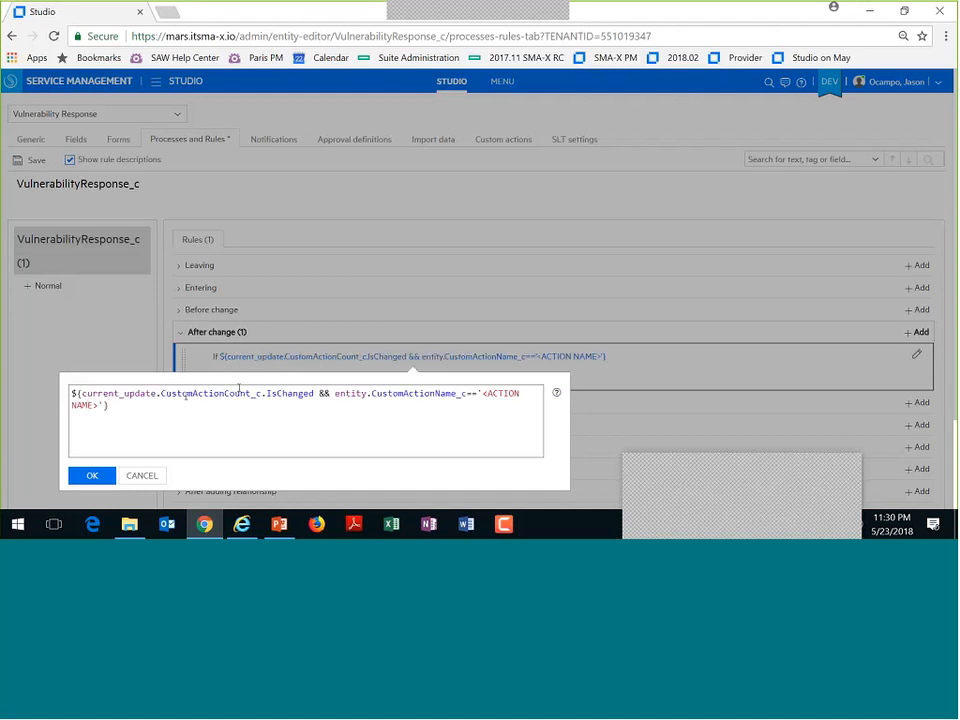
Replace the <ACTION NAME> placeholder in the condition with Urgent, and save the workflow
{"action": "left_click_drag", "start_coordinate": [485, 393], "coordinate": [99, 407]}
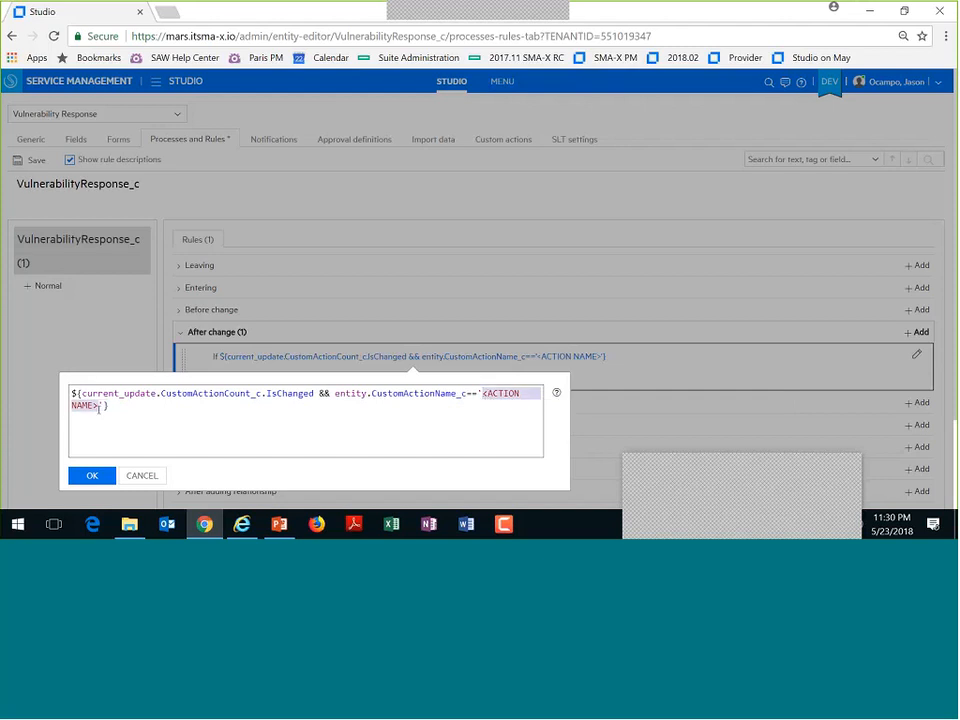
{"action": "type", "text": "Urgent"}
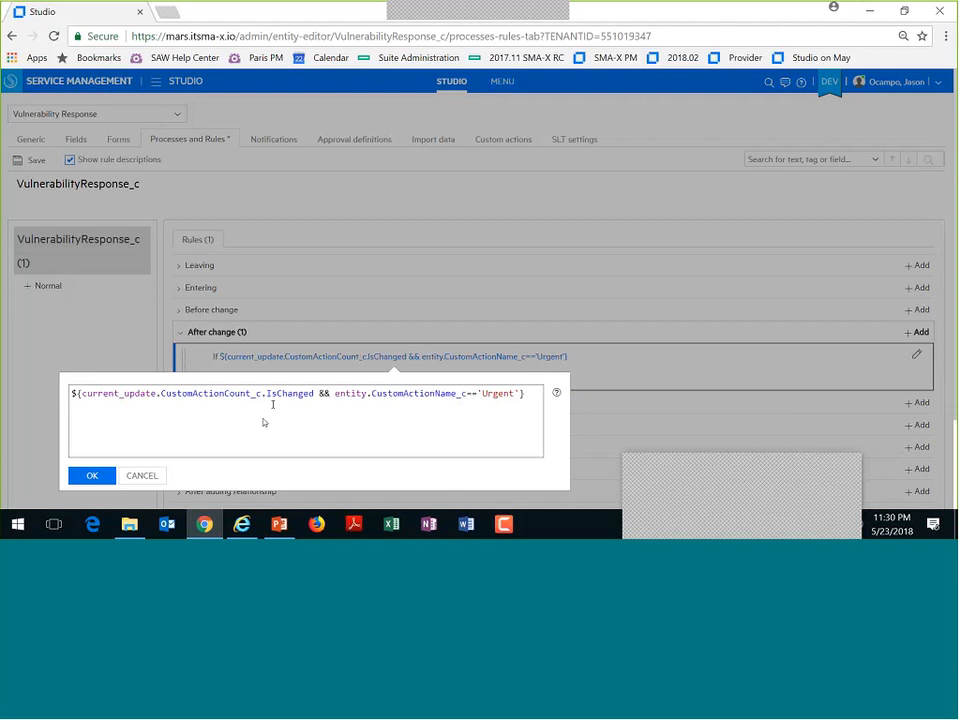
{"action": "left_click", "coordinate": [78, 477]}
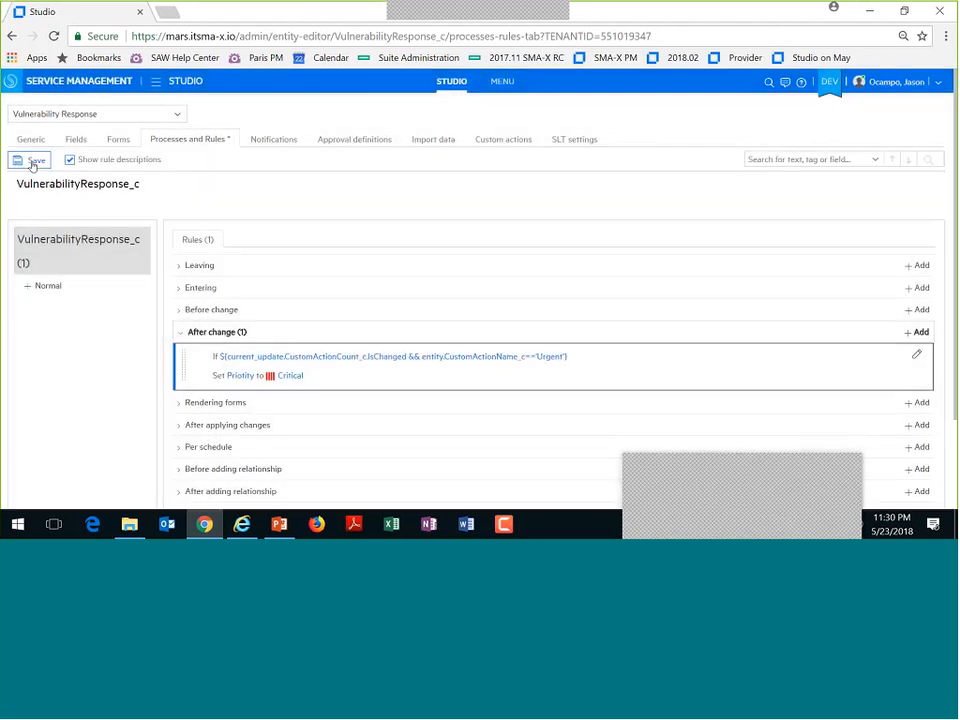
{"action": "left_click", "coordinate": [33, 163]}
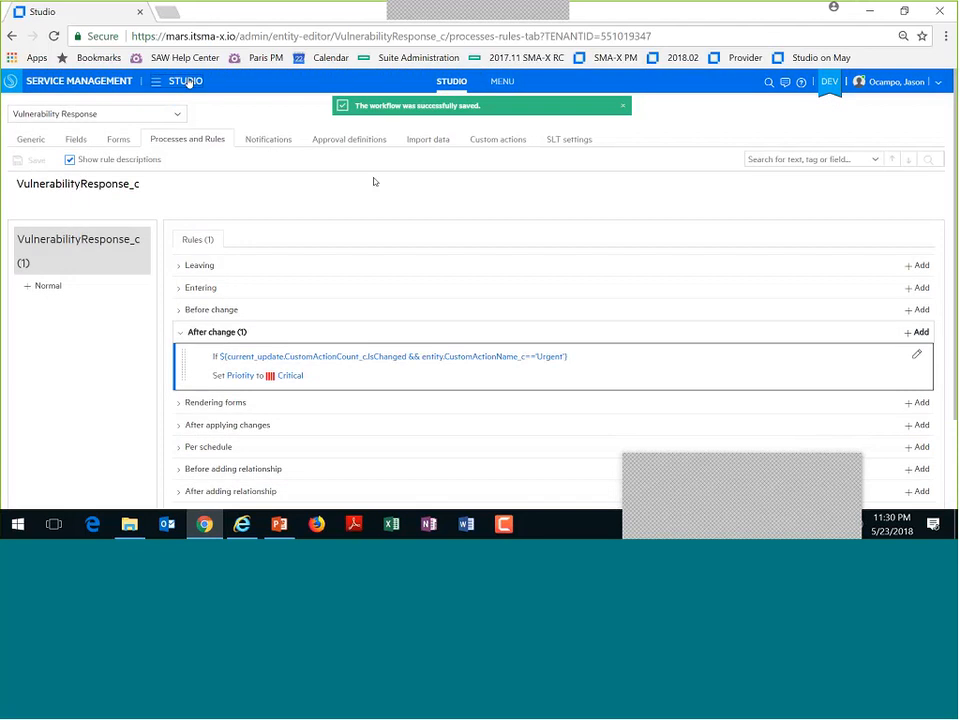
Open the Dashboard in a new browser tab
{"action": "left_click", "coordinate": [188, 82]}
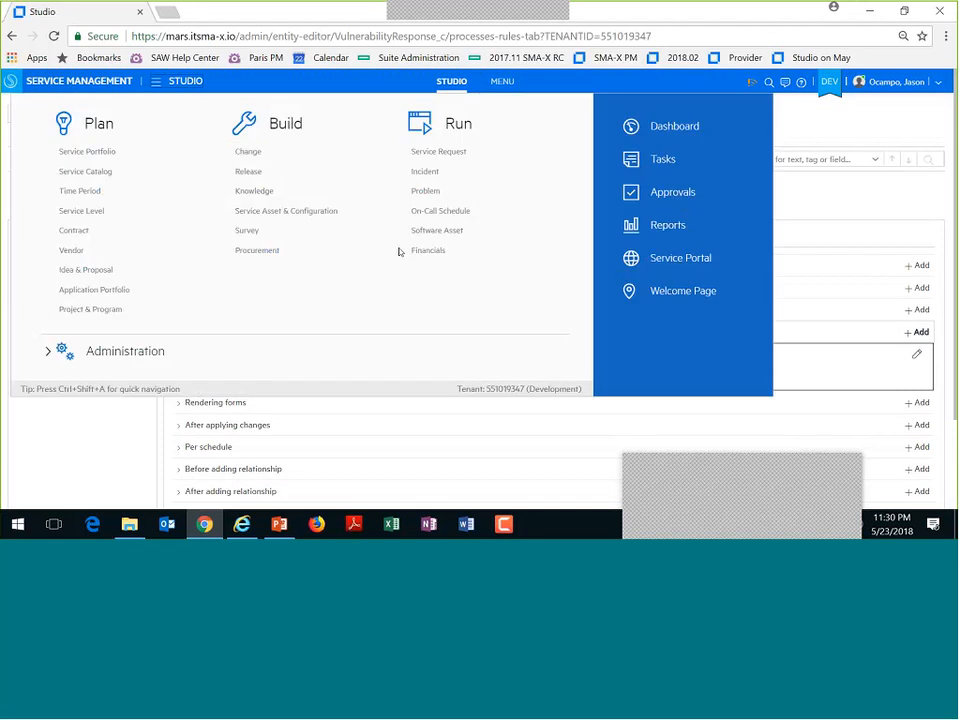
{"action": "left_click", "coordinate": [389, 293]}
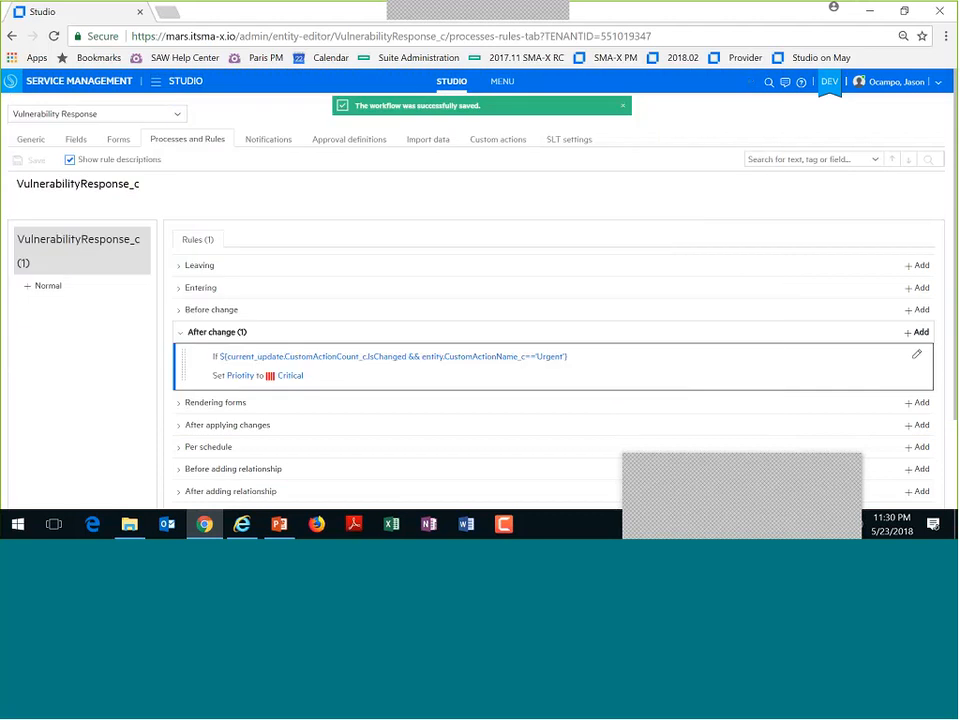
{"action": "left_click", "coordinate": [156, 81]}
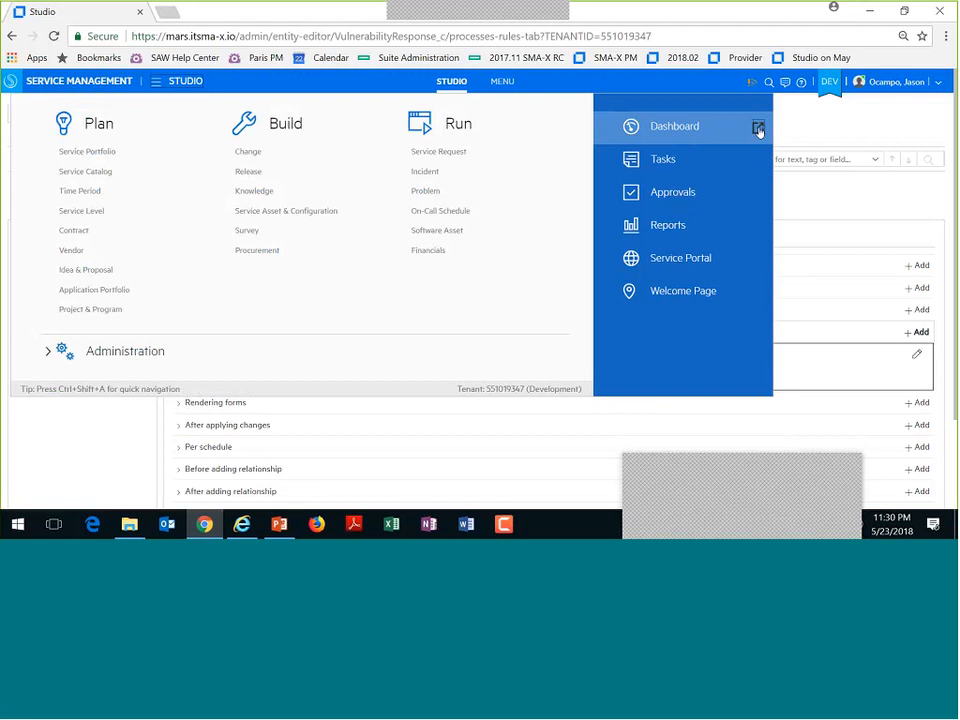
{"action": "left_click", "coordinate": [759, 130]}
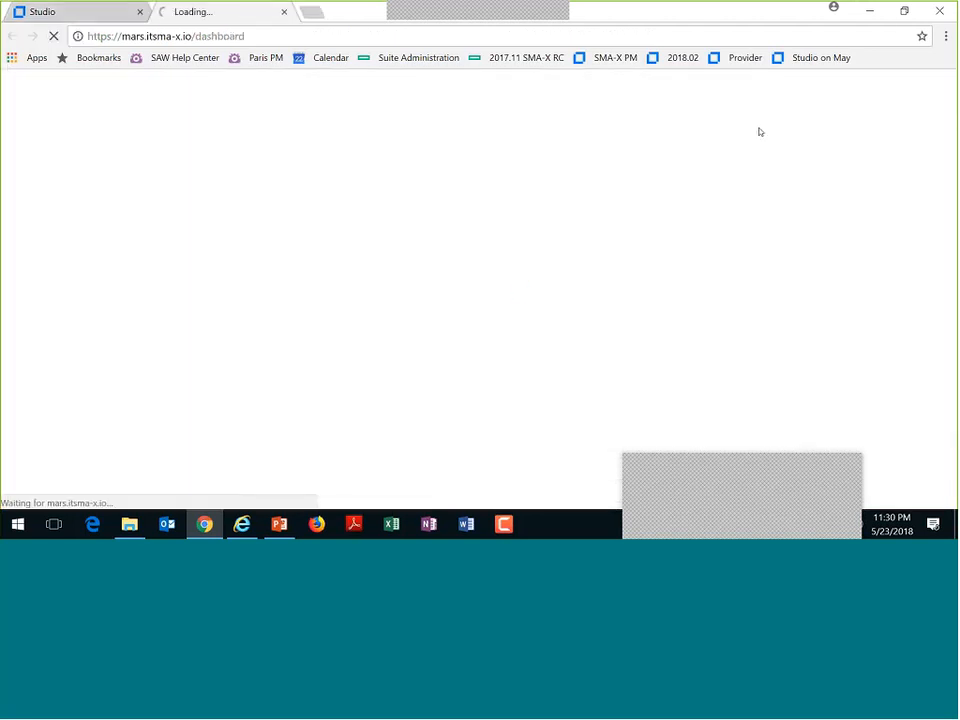
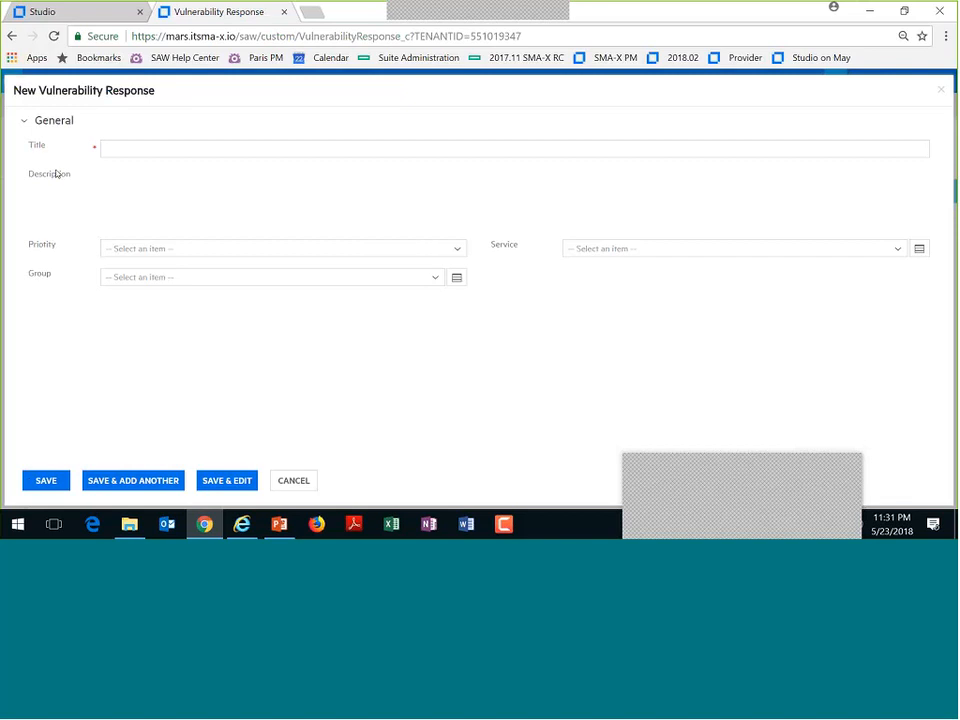
Enter "Yet another one" as the new Vulnerability Response's title and description, and set its Priotity to Medium
{"action": "left_click", "coordinate": [172, 149]}
{"action": "type", "text": "Yet another one"}
{"action": "key", "text": "Tab"}
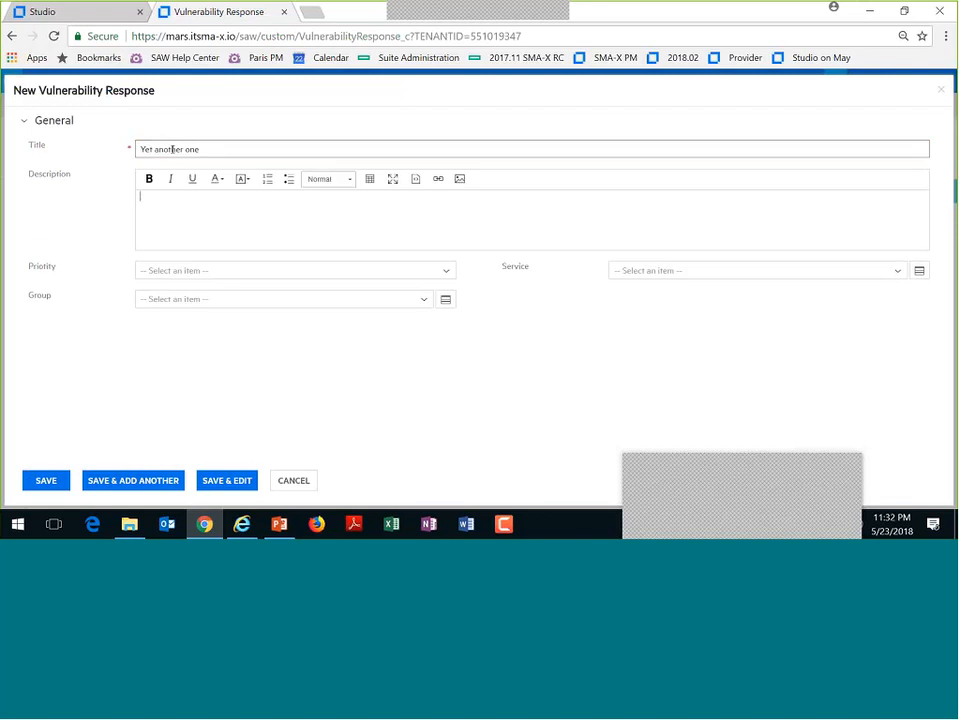
{"action": "type", "text": "Yet another one"}
{"action": "left_click", "coordinate": [202, 270]}
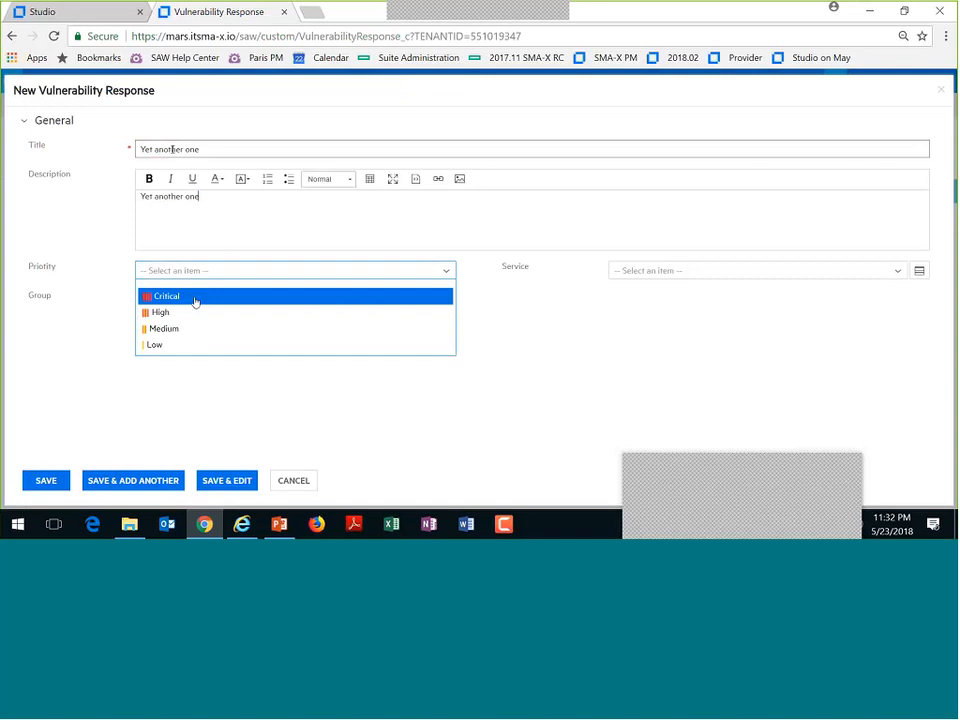
{"action": "left_click", "coordinate": [196, 298]}
{"action": "left_click", "coordinate": [200, 270]}
{"action": "left_click", "coordinate": [190, 328]}
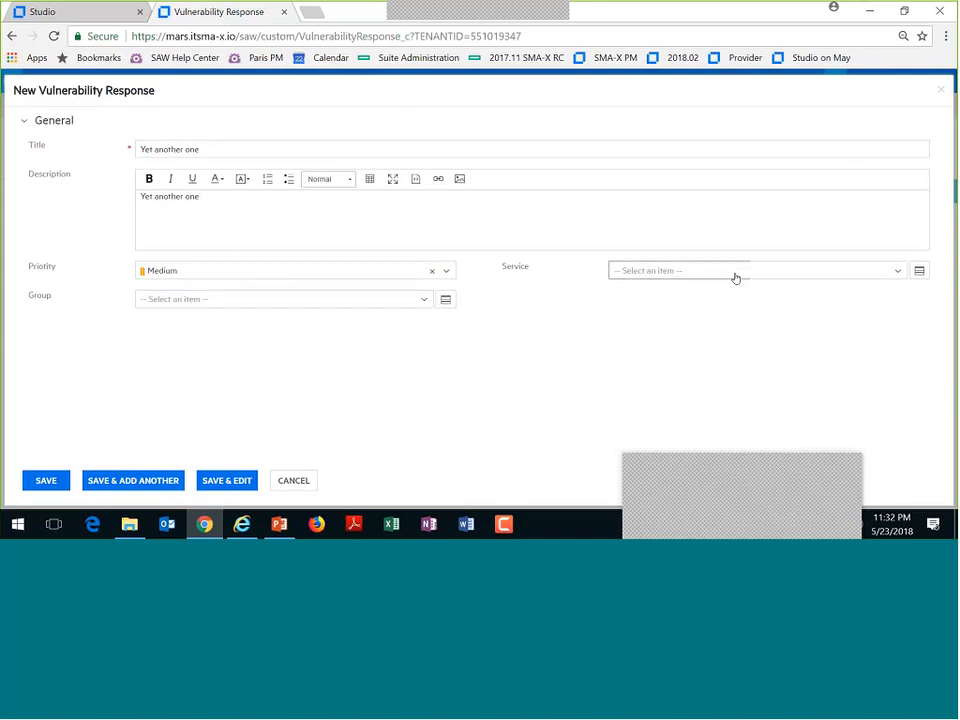
Set the record's service to Adobe Creative Cloud and its group to Accounting, and save it
{"action": "left_click", "coordinate": [735, 278]}
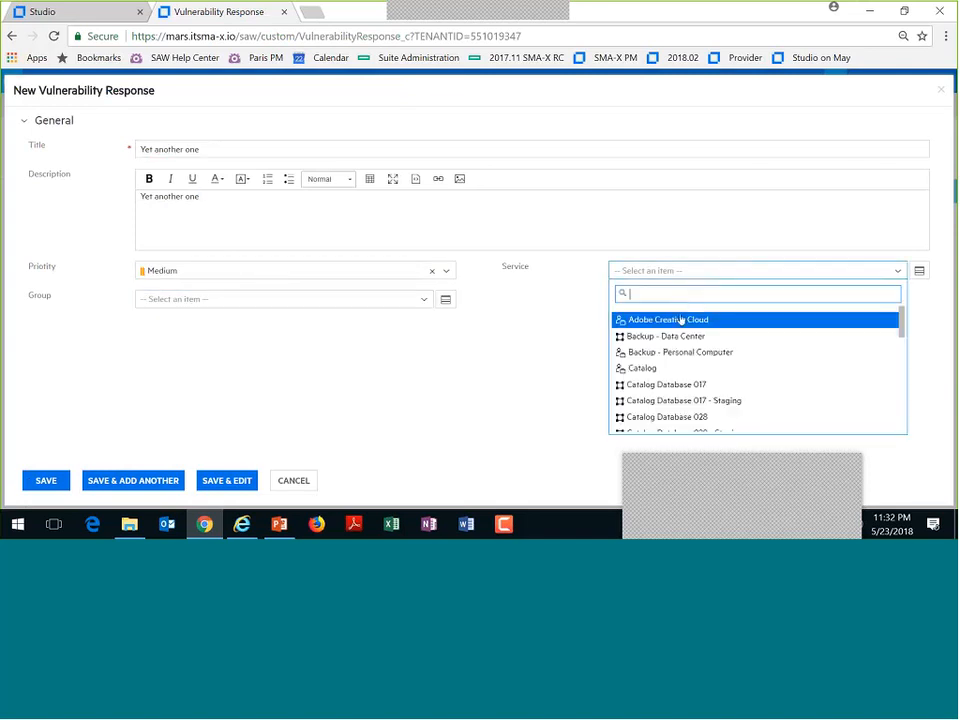
{"action": "left_click", "coordinate": [681, 319]}
{"action": "left_click", "coordinate": [228, 299]}
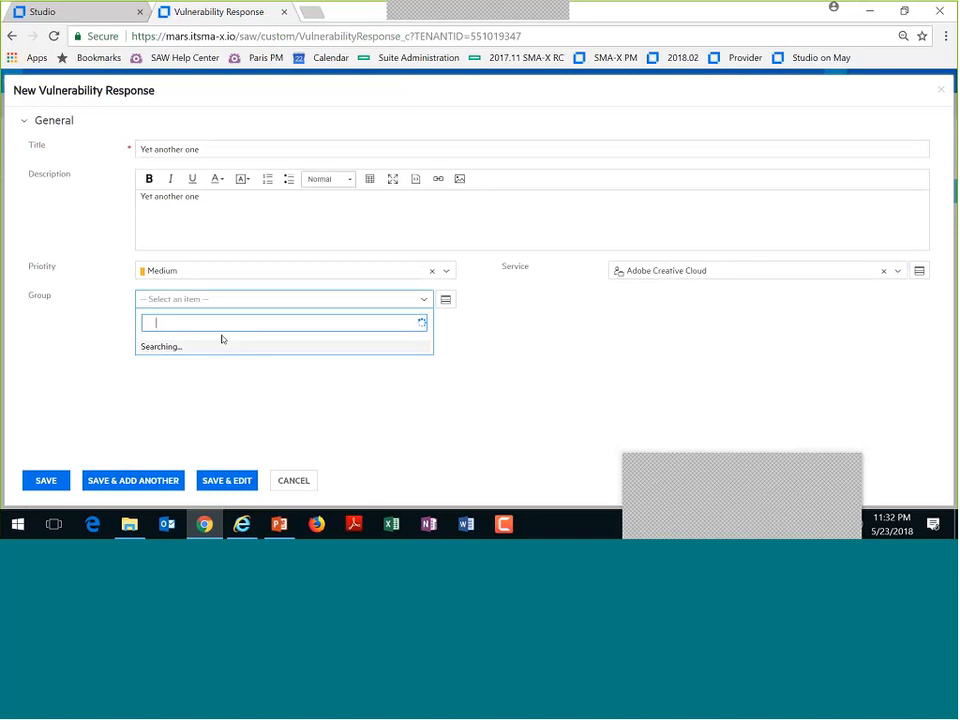
{"action": "left_click", "coordinate": [180, 349]}
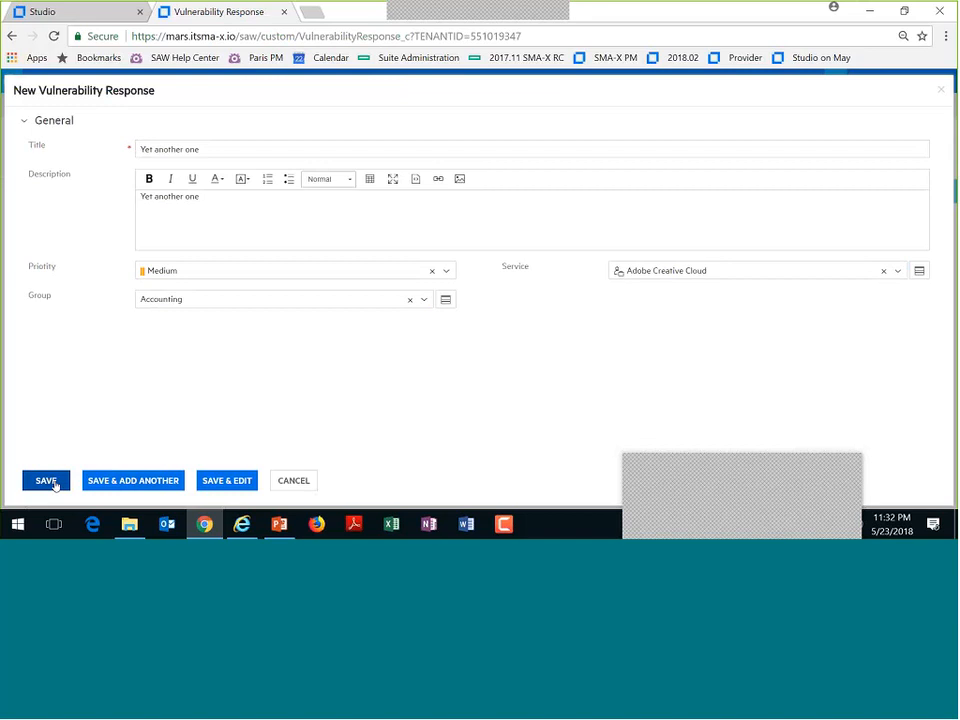
{"action": "left_click", "coordinate": [50, 481]}
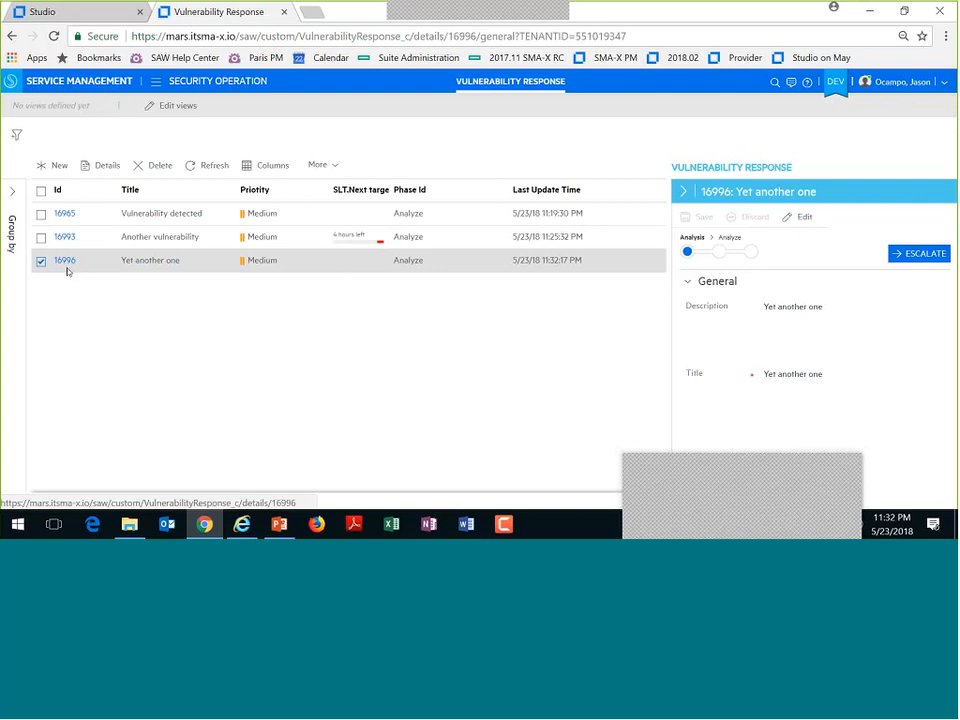
Run the Urgent! action on the "Yet another one" record and check the record's history
{"action": "left_click", "coordinate": [66, 261]}
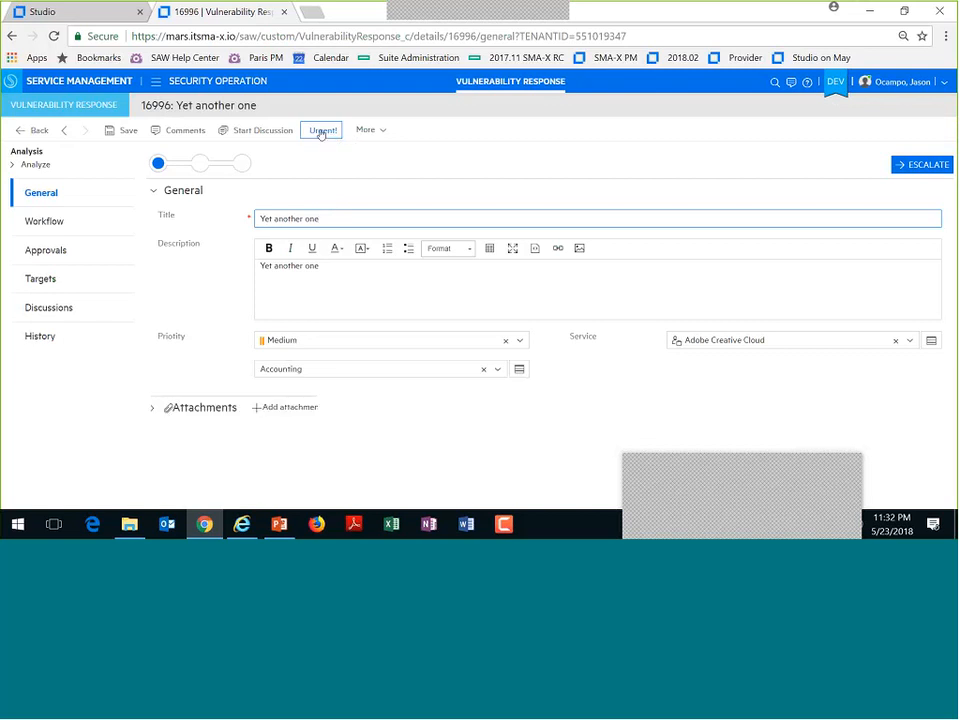
{"action": "left_click", "coordinate": [321, 134]}
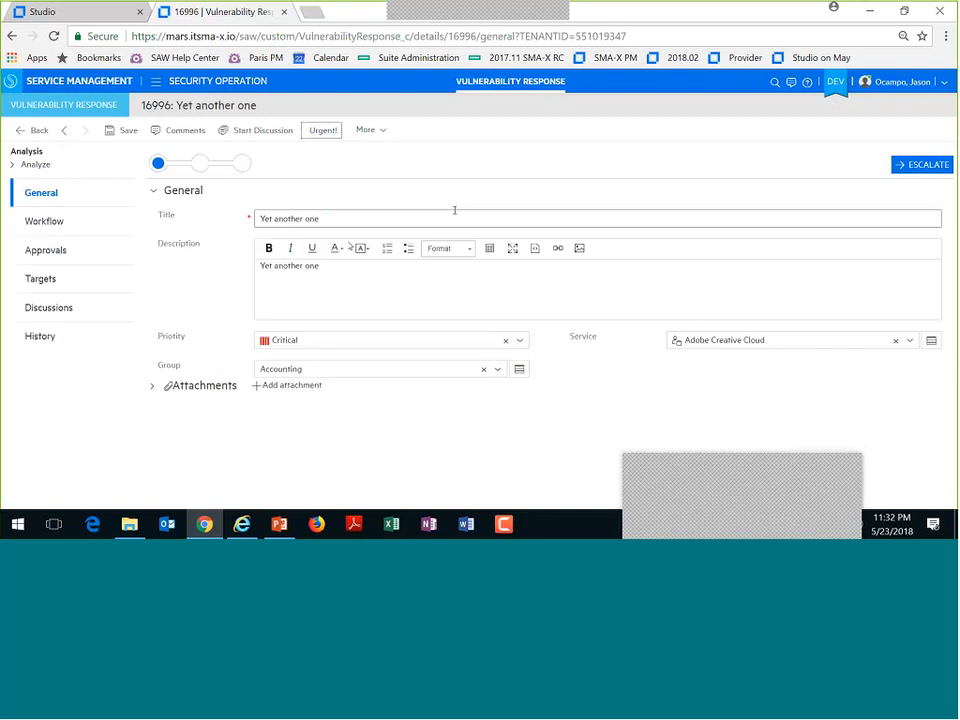
{"action": "left_click", "coordinate": [63, 346]}
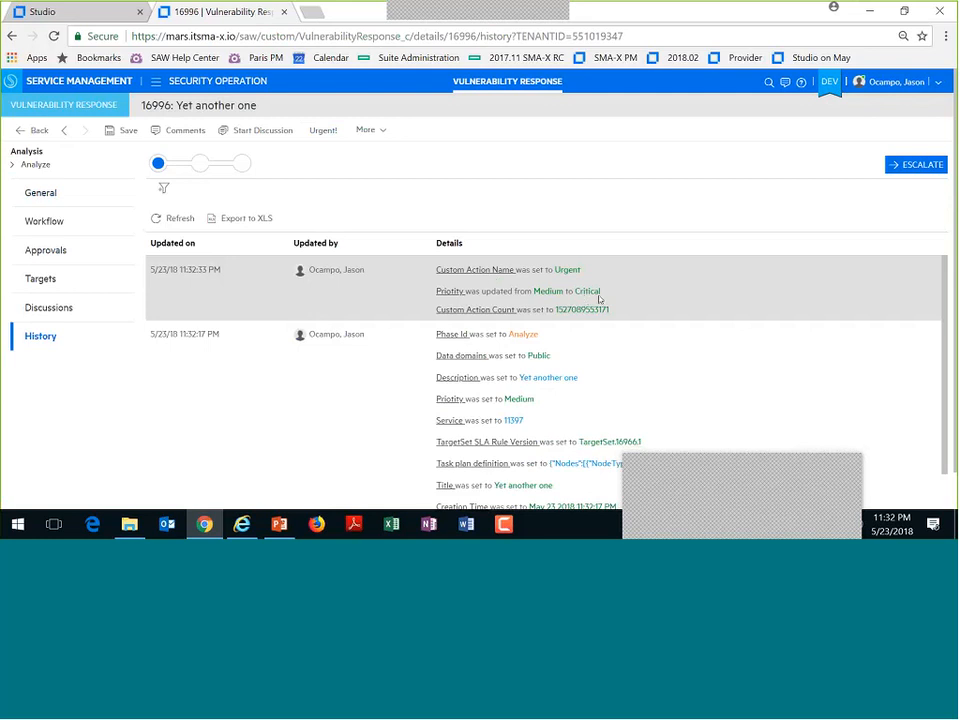
Review the "Yet another one" record's approval plan and escalate the record to the Escalation phase
{"action": "left_click", "coordinate": [56, 255]}
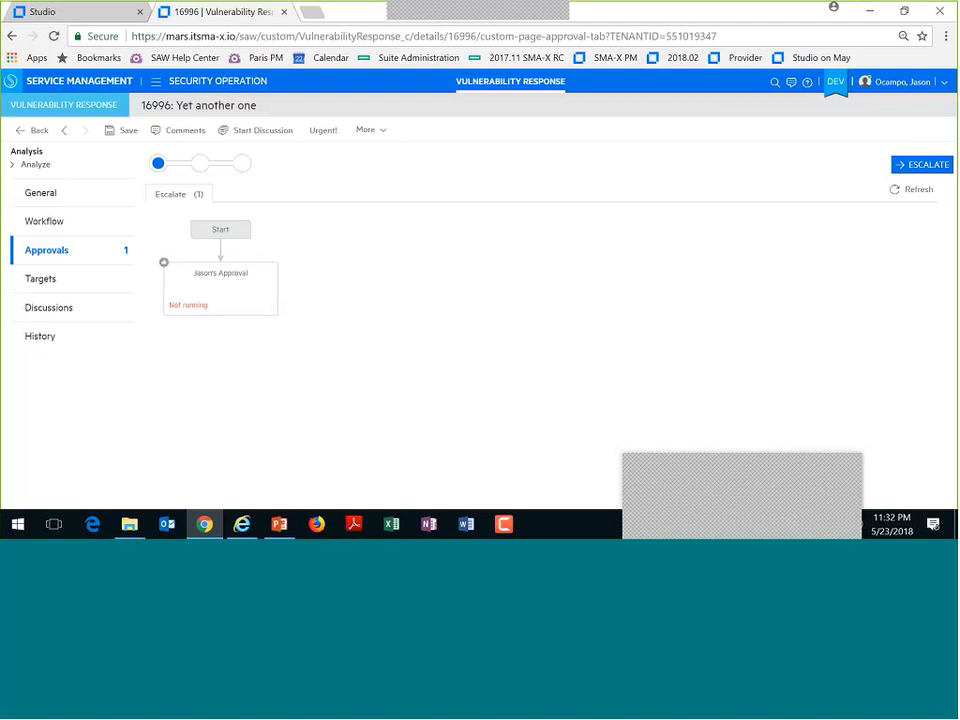
{"action": "mouse_move", "coordinate": [236, 295]}
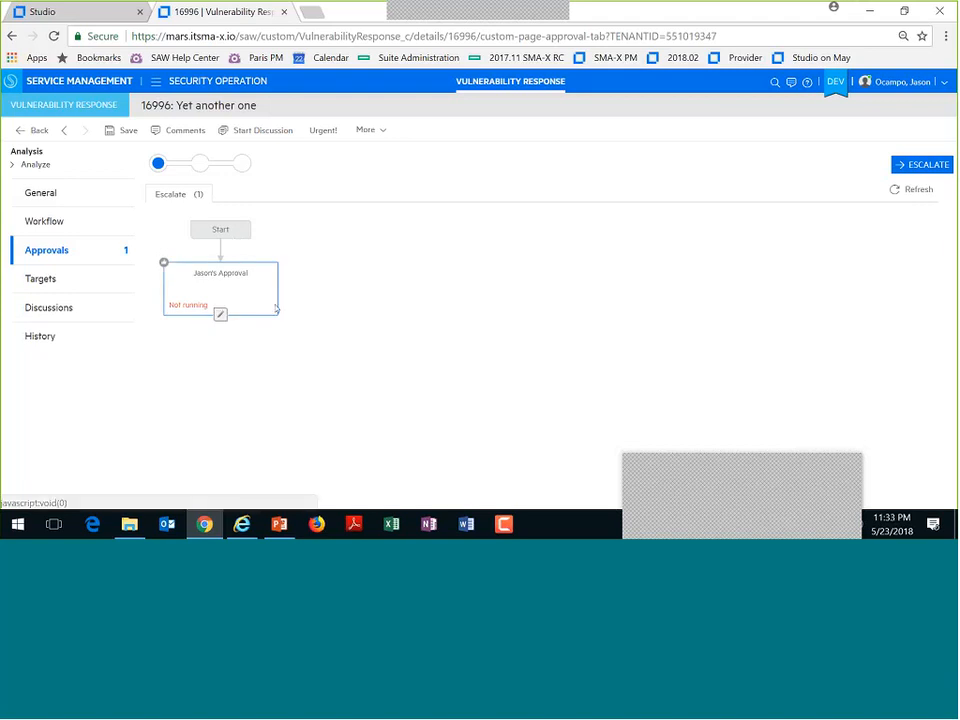
{"action": "left_click", "coordinate": [63, 205]}
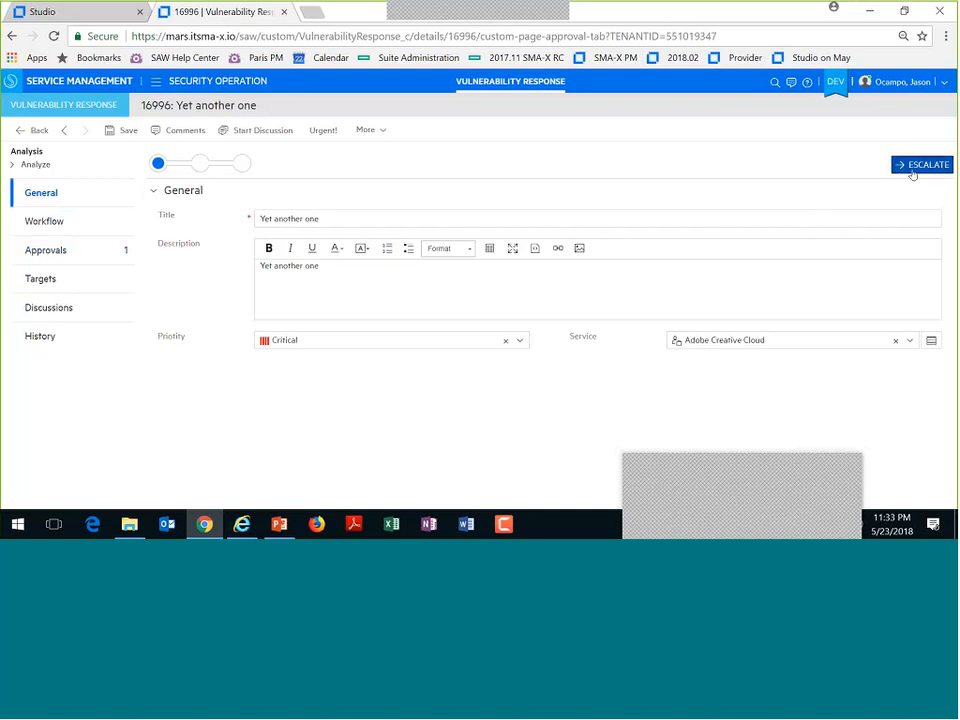
{"action": "left_click", "coordinate": [924, 166]}
{"action": "left_click", "coordinate": [927, 167]}
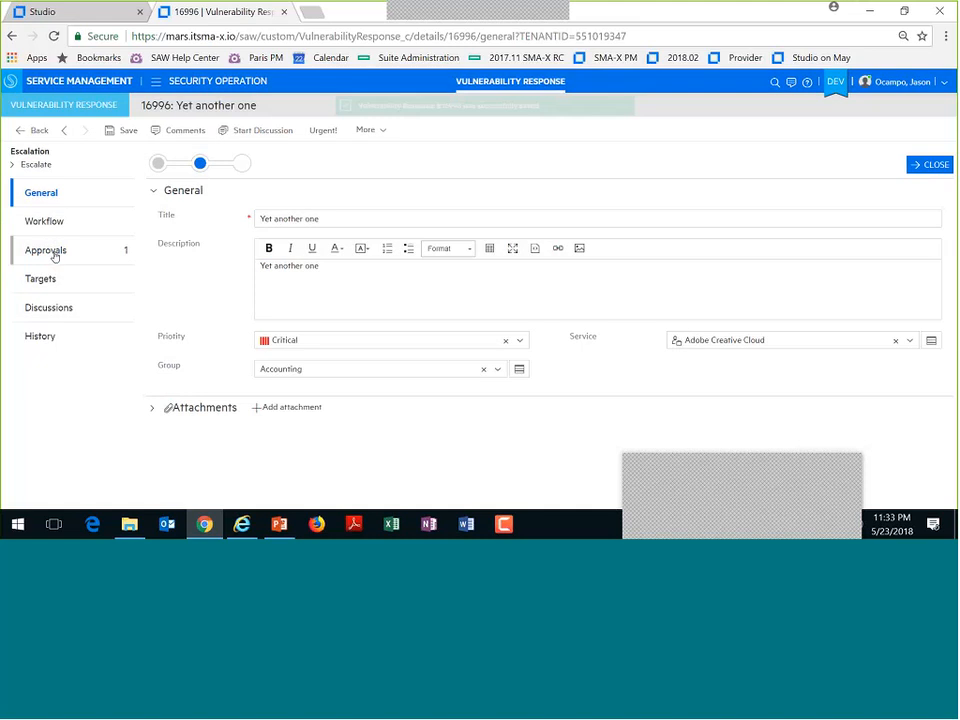
Check the escalated record's approval status and look for its approval task in the Approvals list
{"action": "left_click", "coordinate": [52, 251]}
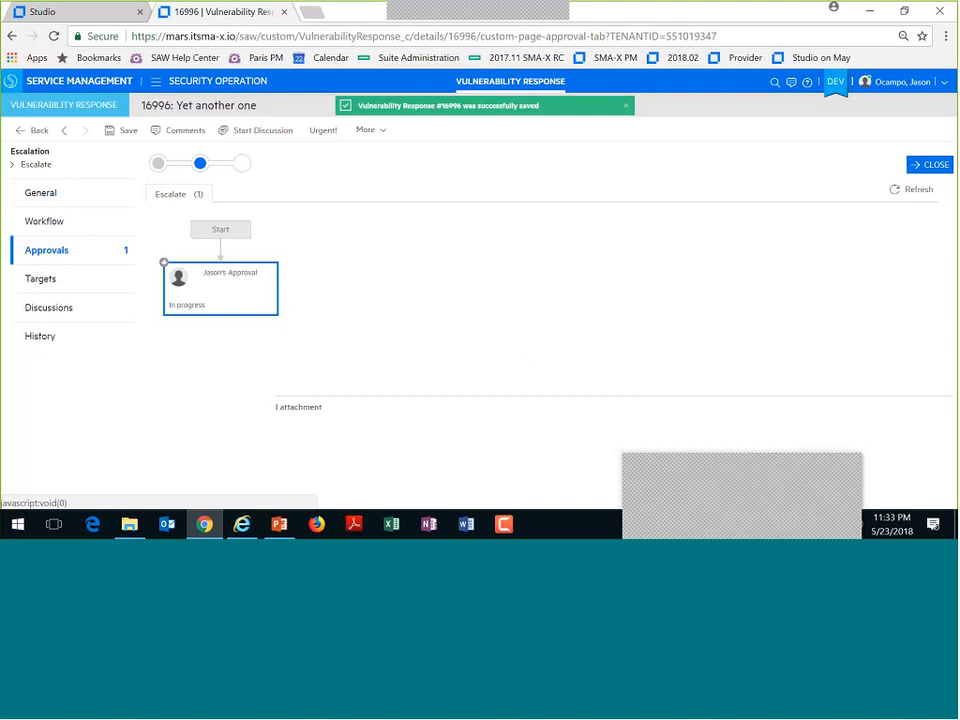
{"action": "left_click", "coordinate": [156, 82]}
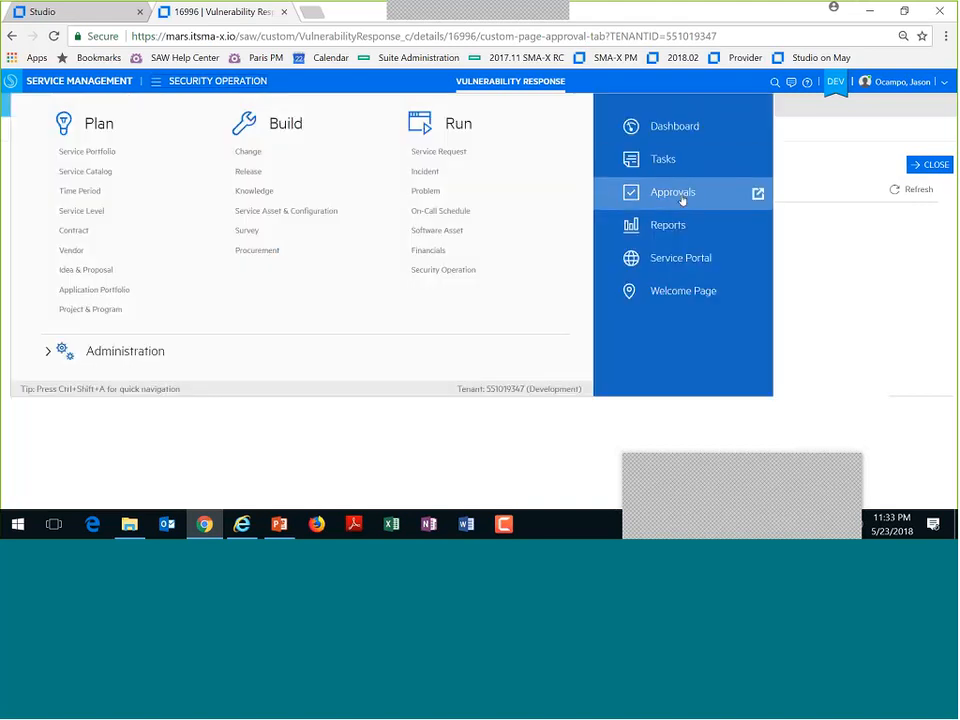
{"action": "left_click", "coordinate": [684, 200]}
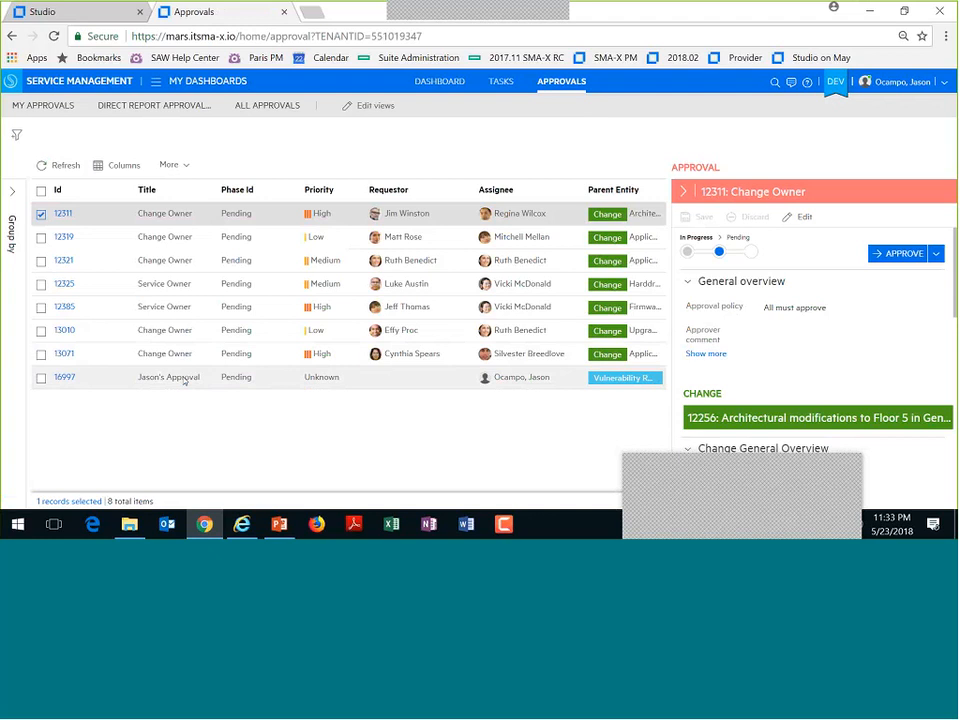
Approve the pending Vulnerability Response approval for record 16996 in the Service Portal without a comment, and go to Security Operation
{"action": "left_click", "coordinate": [217, 88]}
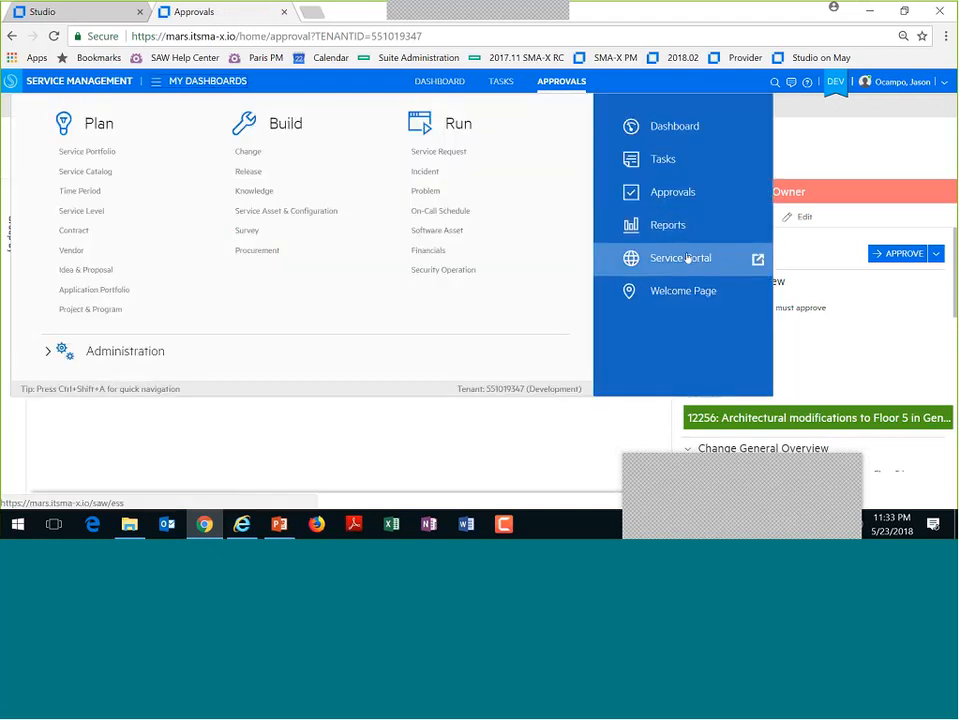
{"action": "left_click", "coordinate": [690, 257]}
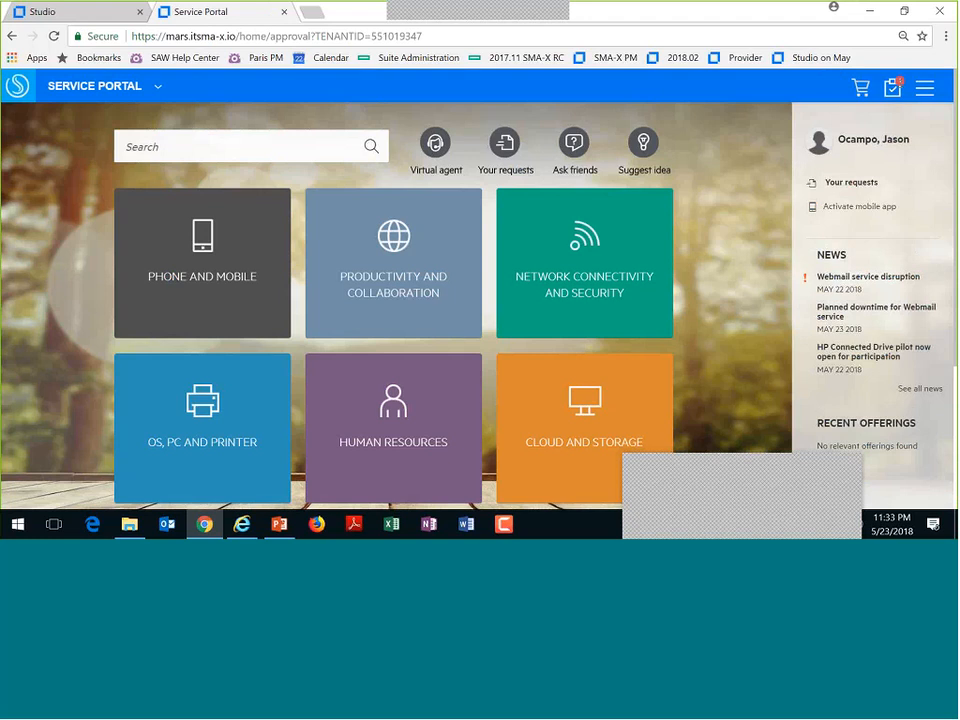
{"action": "left_click", "coordinate": [896, 90]}
{"action": "mouse_move", "coordinate": [778, 172]}
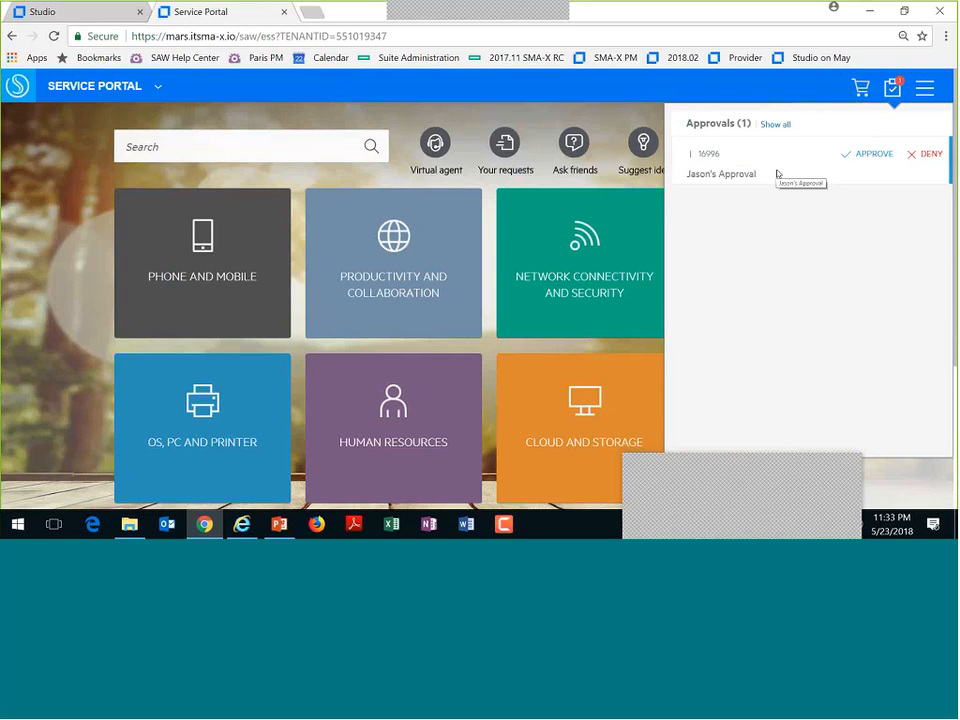
{"action": "left_click", "coordinate": [884, 156]}
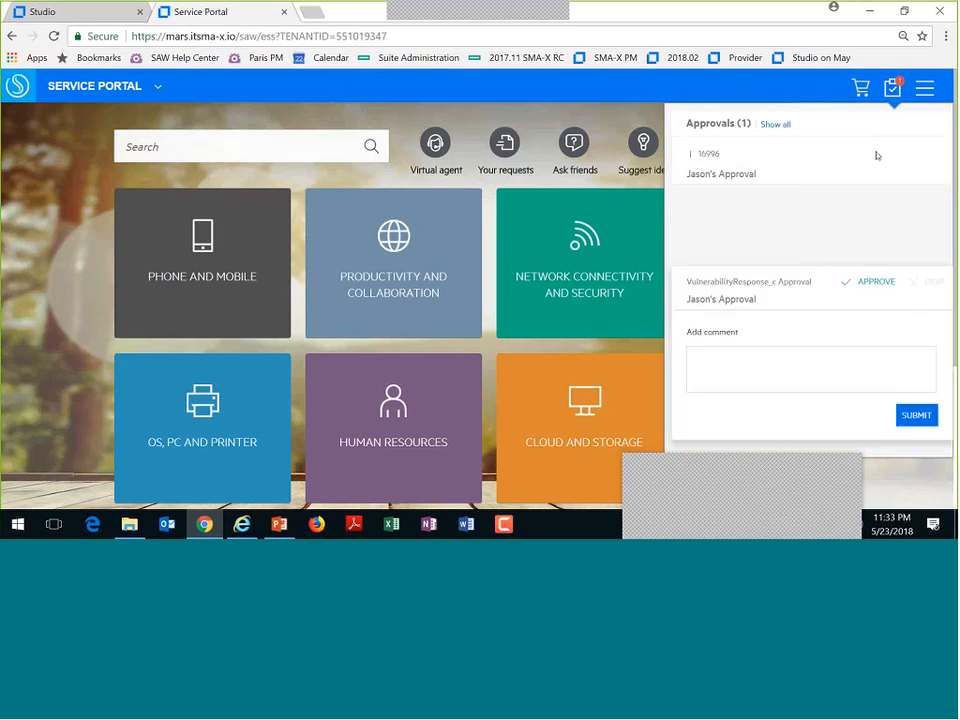
{"action": "left_click", "coordinate": [916, 414]}
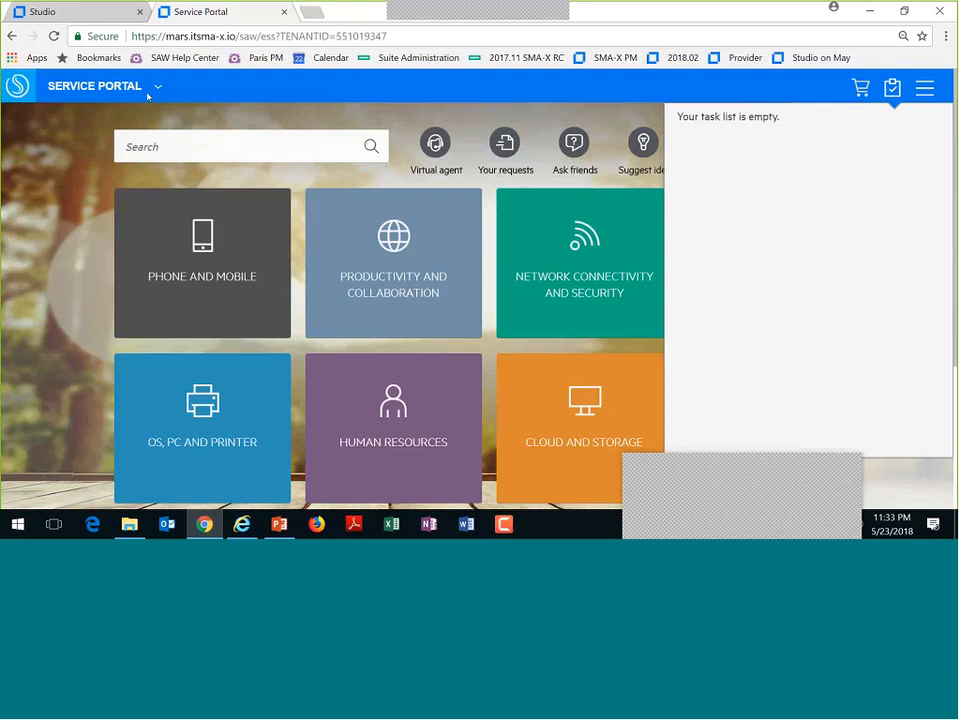
{"action": "left_click", "coordinate": [160, 88]}
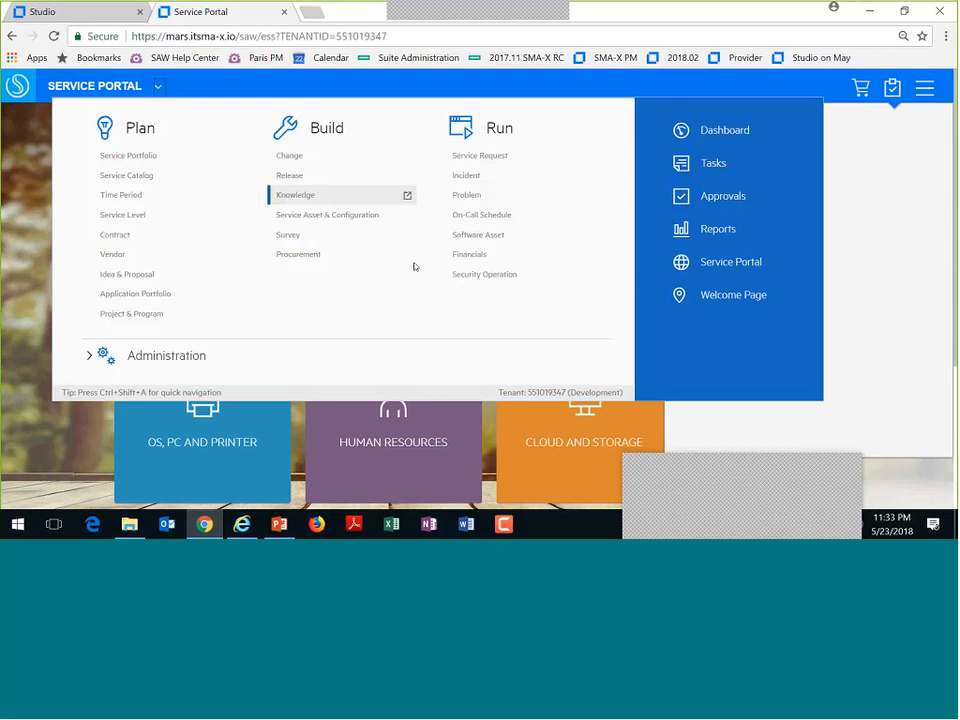
{"action": "left_click", "coordinate": [496, 276]}
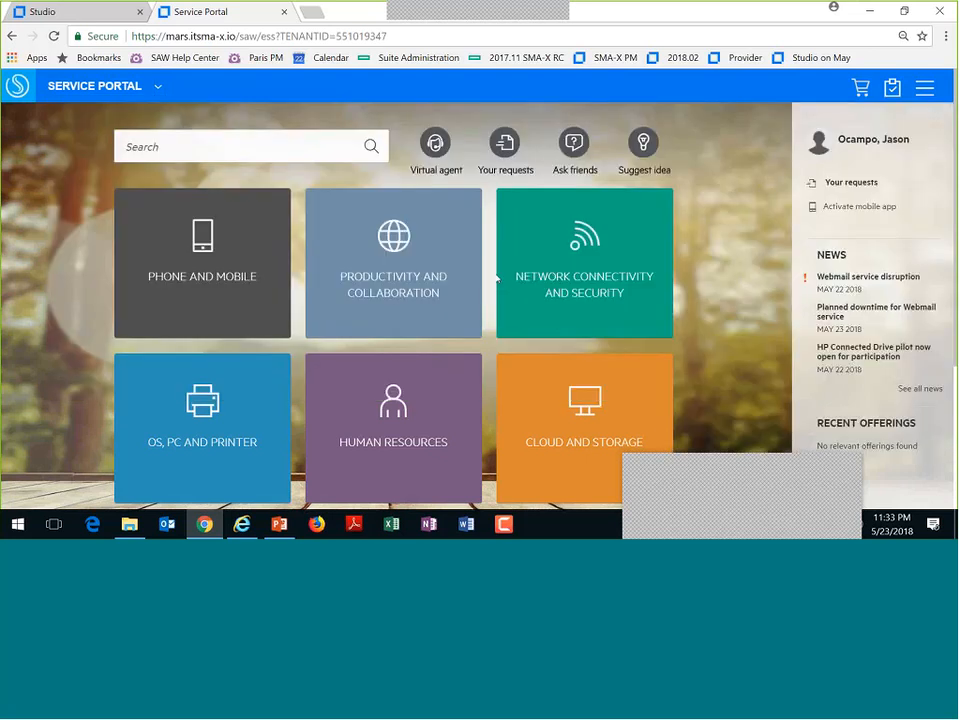
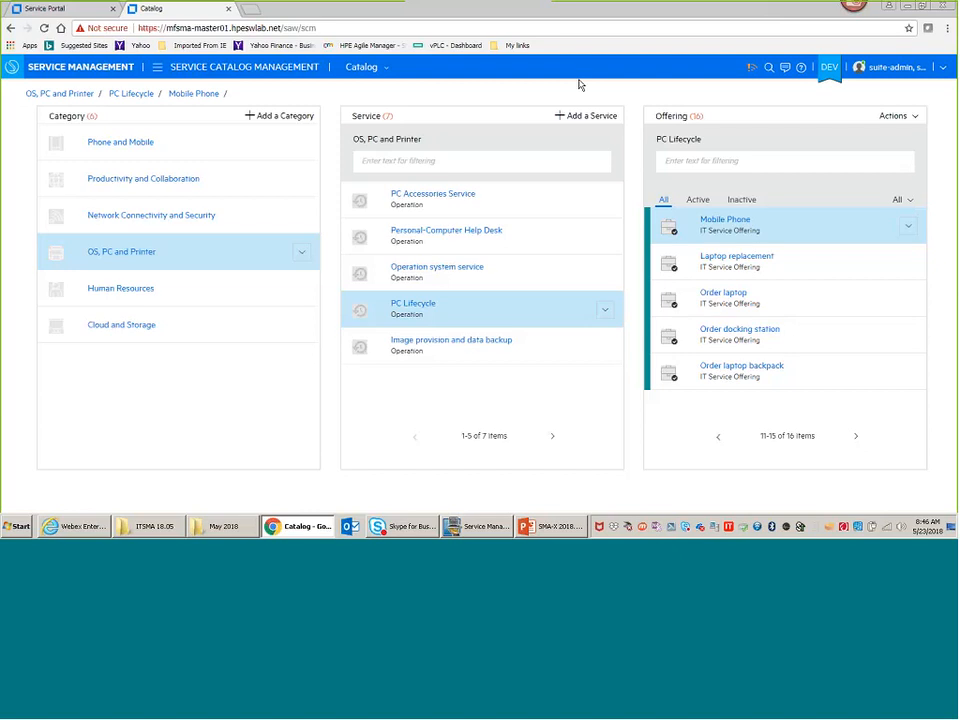
Start a new supplier in Service Catalog Management with Service Manager as its backend system type
{"action": "left_click", "coordinate": [382, 70]}
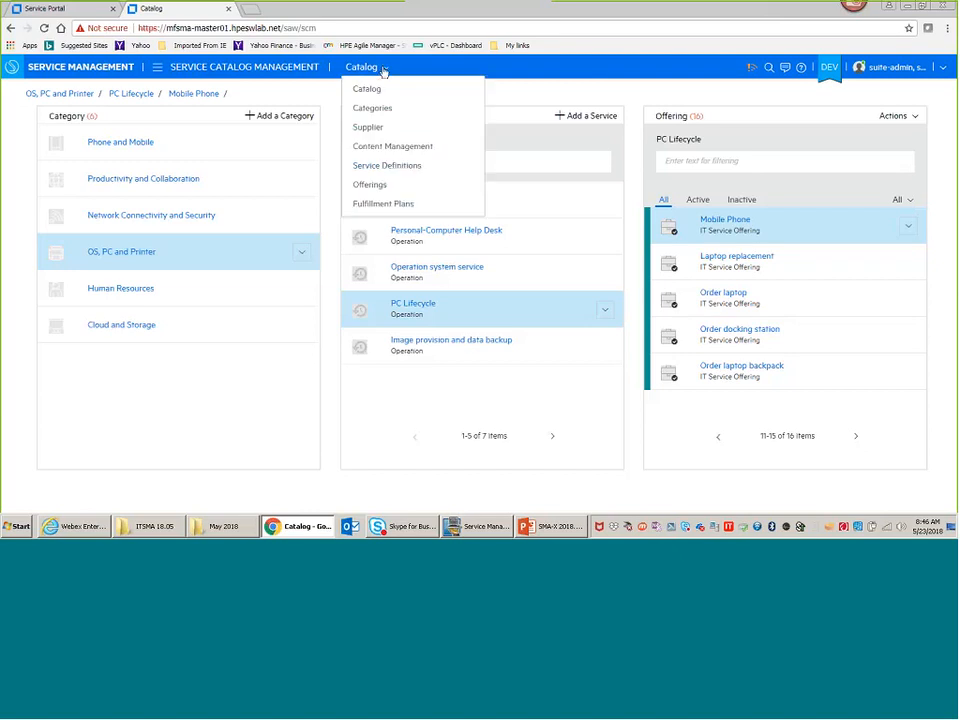
{"action": "left_click", "coordinate": [369, 130]}
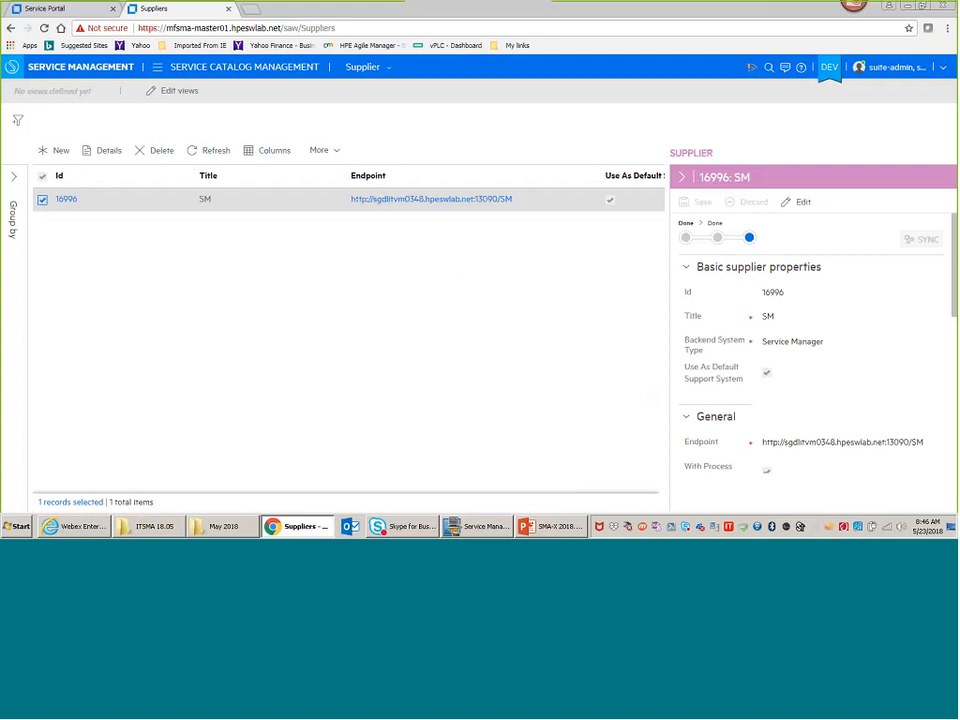
{"action": "left_click", "coordinate": [62, 152]}
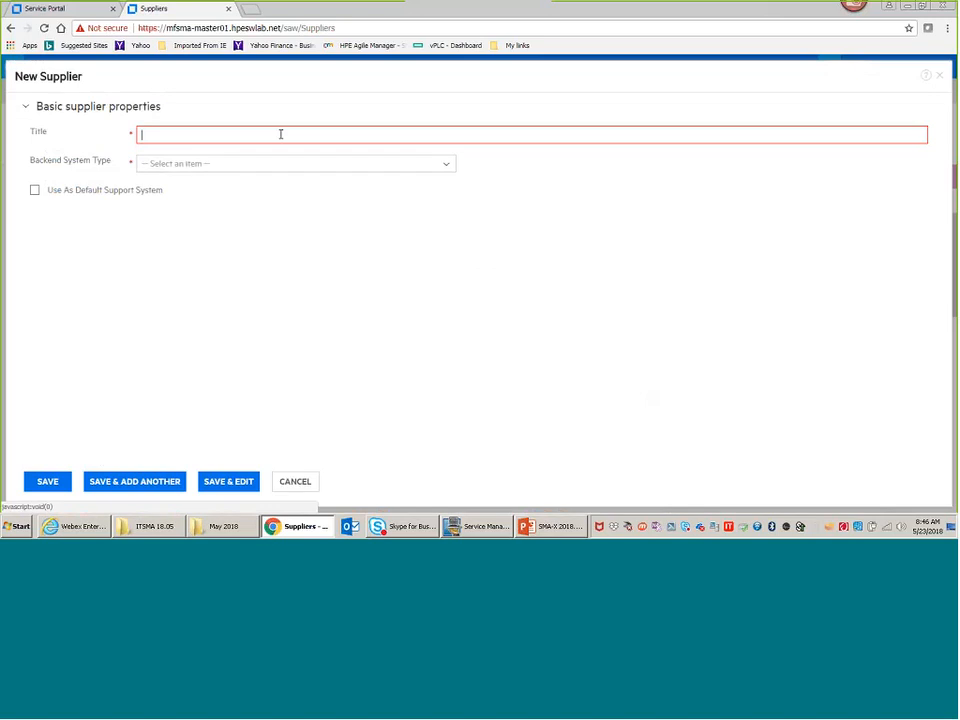
{"action": "left_click", "coordinate": [265, 160]}
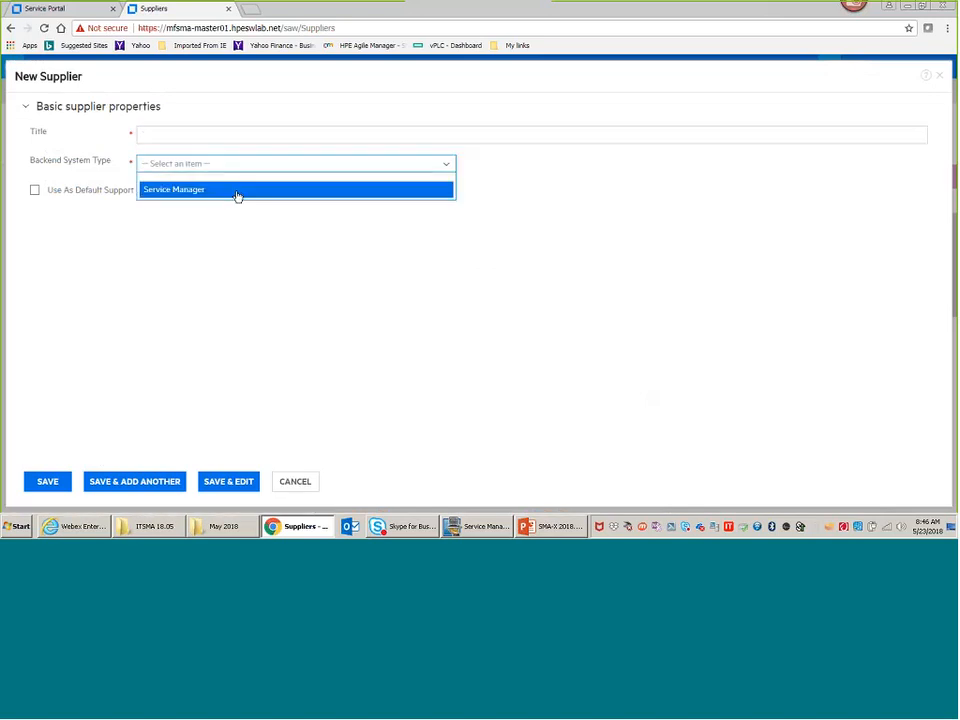
{"action": "left_click", "coordinate": [236, 193]}
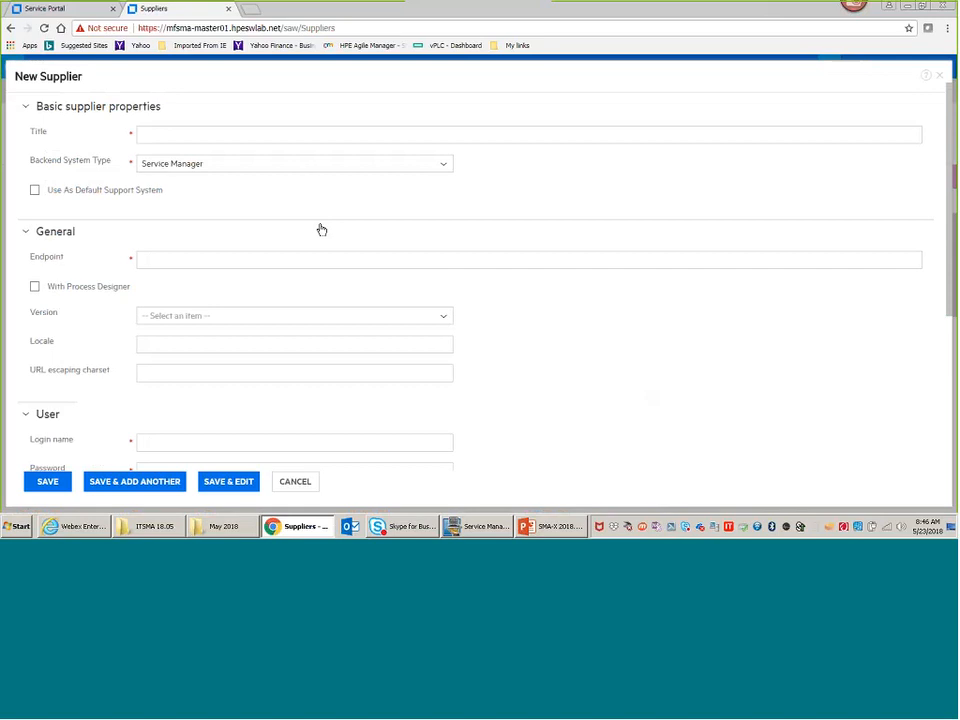
Examine the new supplier form's General, User, LWSSO and Proxy settings for a Service Manager backend
{"action": "scroll", "coordinate": [99, 242], "scroll_direction": "down", "scroll_amount": 1}
{"action": "scroll", "coordinate": [76, 286], "scroll_direction": "up", "scroll_amount": 1}
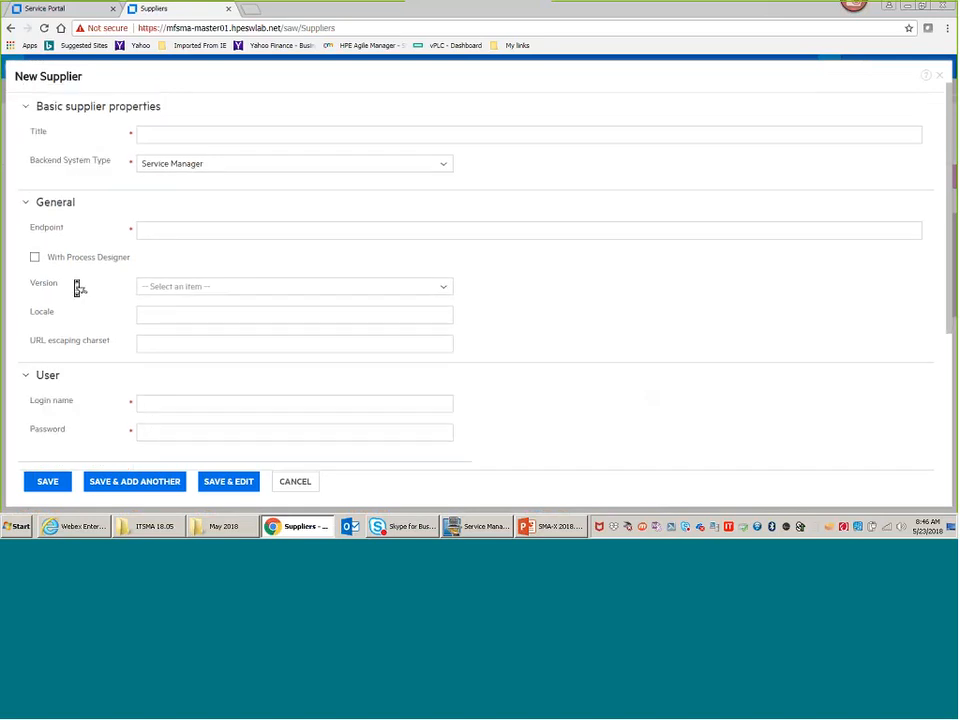
{"action": "left_click", "coordinate": [249, 164]}
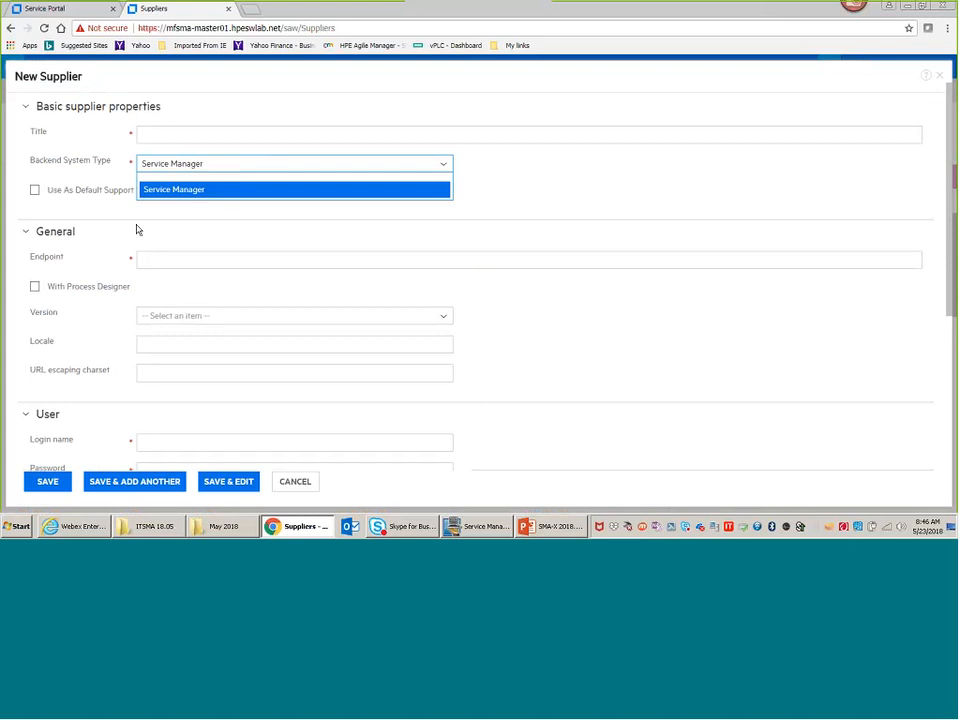
{"action": "scroll", "coordinate": [131, 236], "scroll_direction": "down", "scroll_amount": 3}
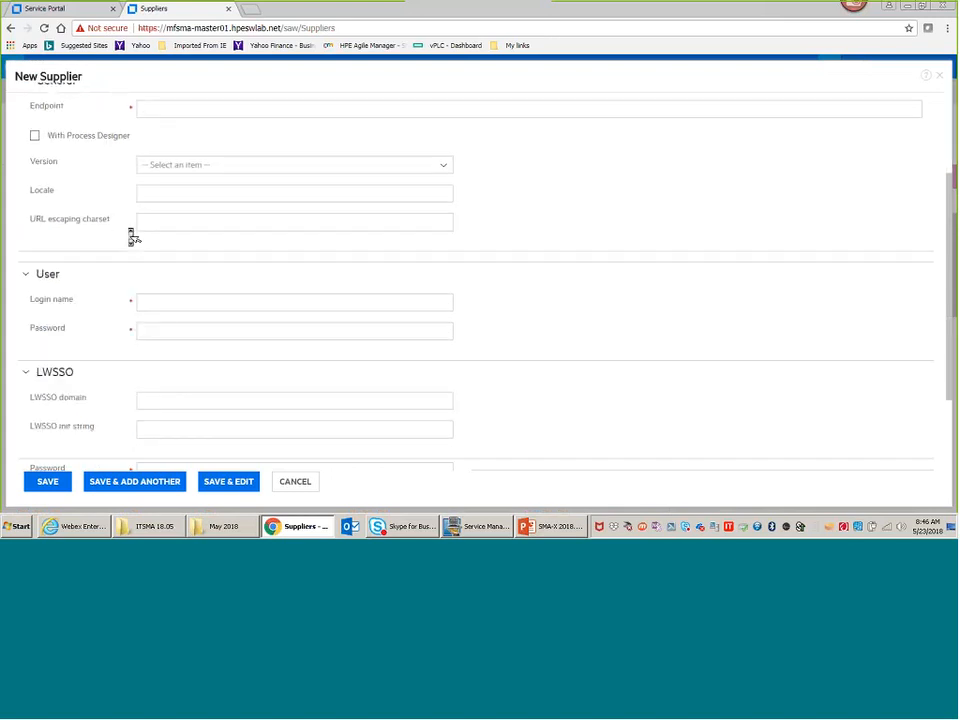
{"action": "scroll", "coordinate": [131, 236], "scroll_direction": "up", "scroll_amount": 3}
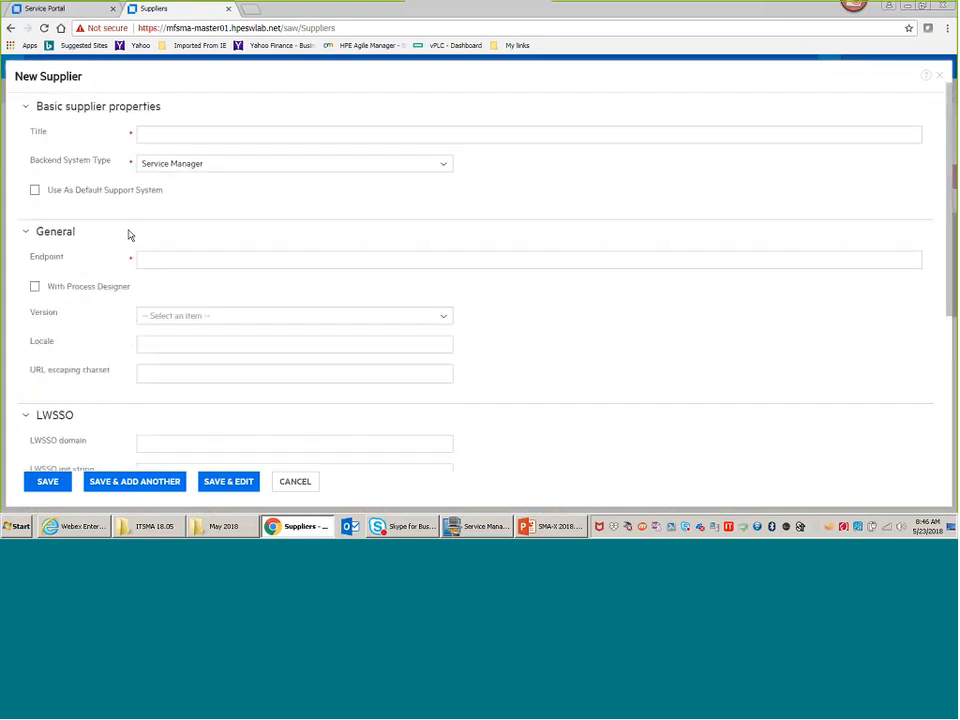
{"action": "scroll", "coordinate": [128, 235], "scroll_direction": "down", "scroll_amount": 3}
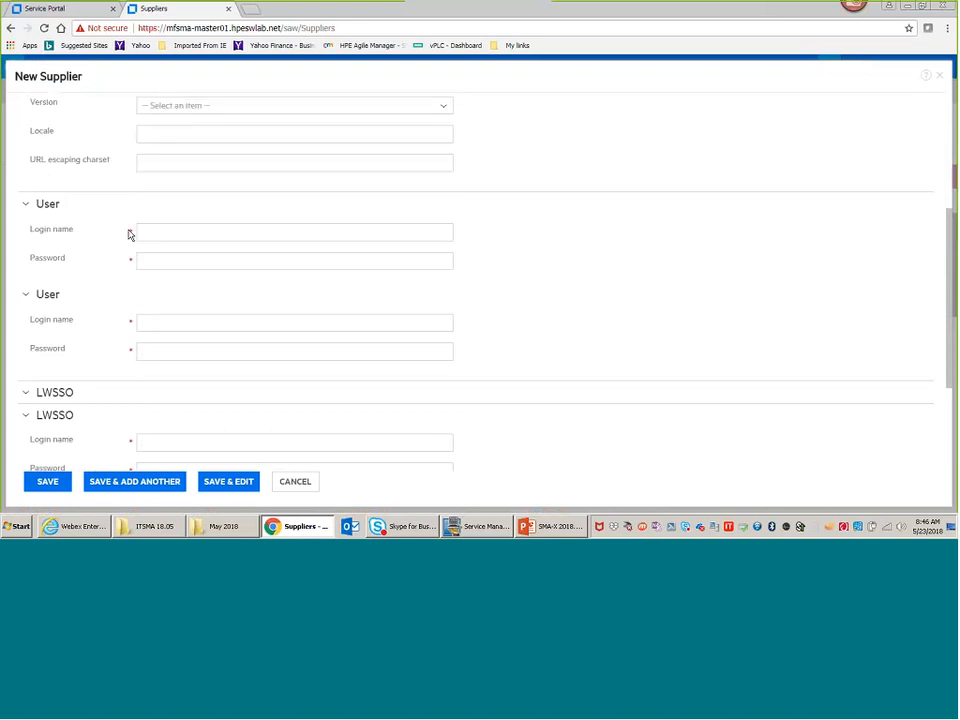
{"action": "scroll", "coordinate": [131, 238], "scroll_direction": "down", "scroll_amount": 1}
{"action": "scroll", "coordinate": [131, 238], "scroll_direction": "down", "scroll_amount": 2}
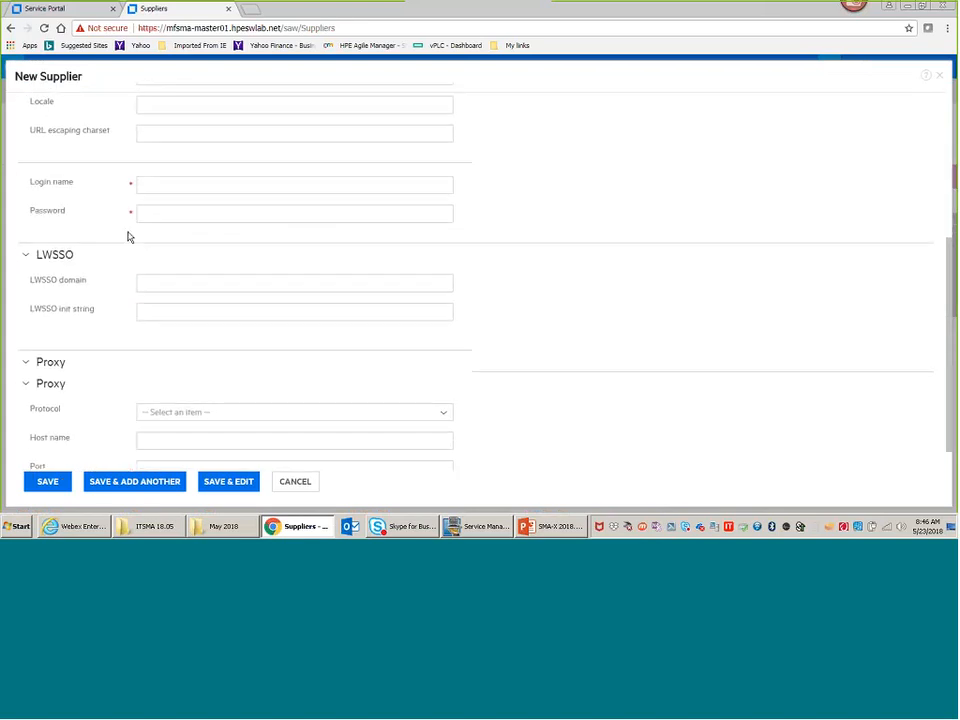
{"action": "scroll", "coordinate": [128, 236], "scroll_direction": "up", "scroll_amount": 5}
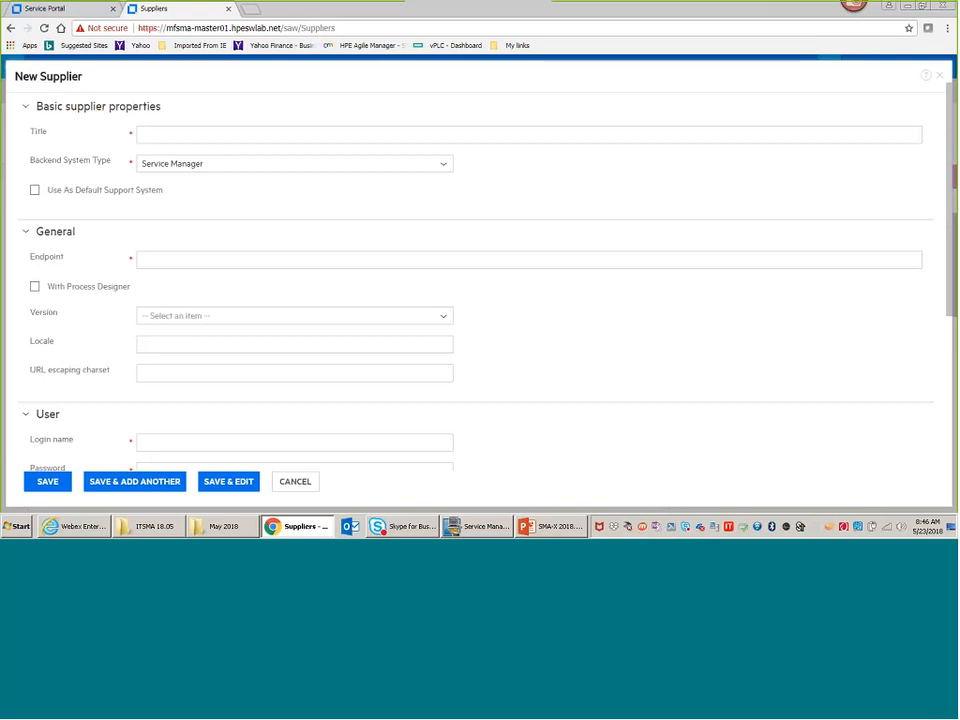
Discard the new supplier form and review the properties of the existing SM supplier
{"action": "left_click", "coordinate": [941, 77]}
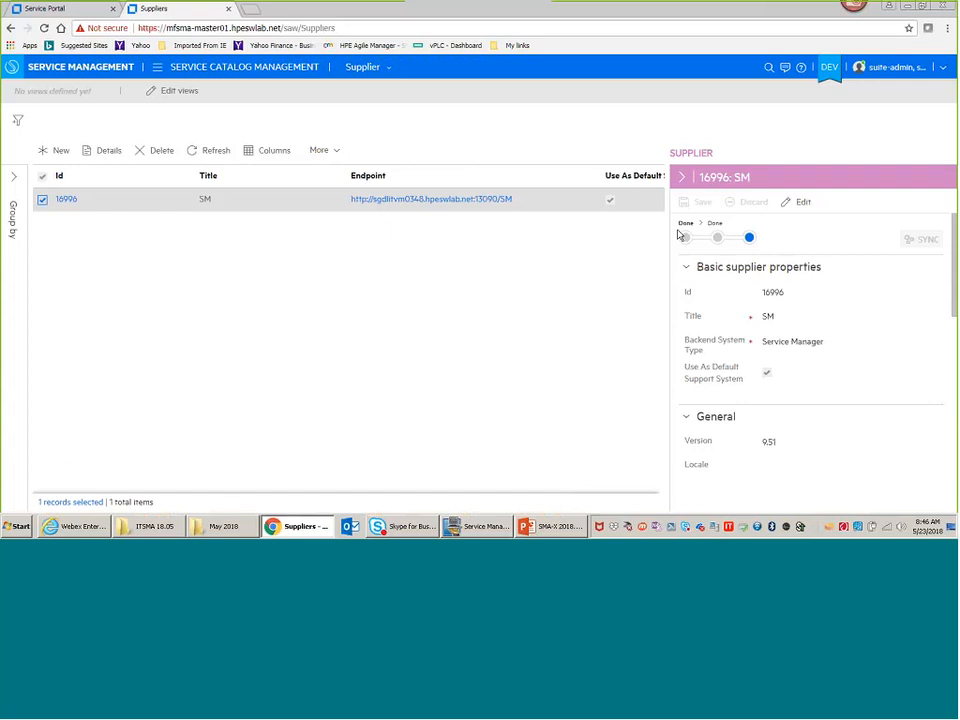
{"action": "scroll", "coordinate": [709, 273], "scroll_direction": "down", "scroll_amount": 5}
{"action": "scroll", "coordinate": [710, 275], "scroll_direction": "up", "scroll_amount": 5}
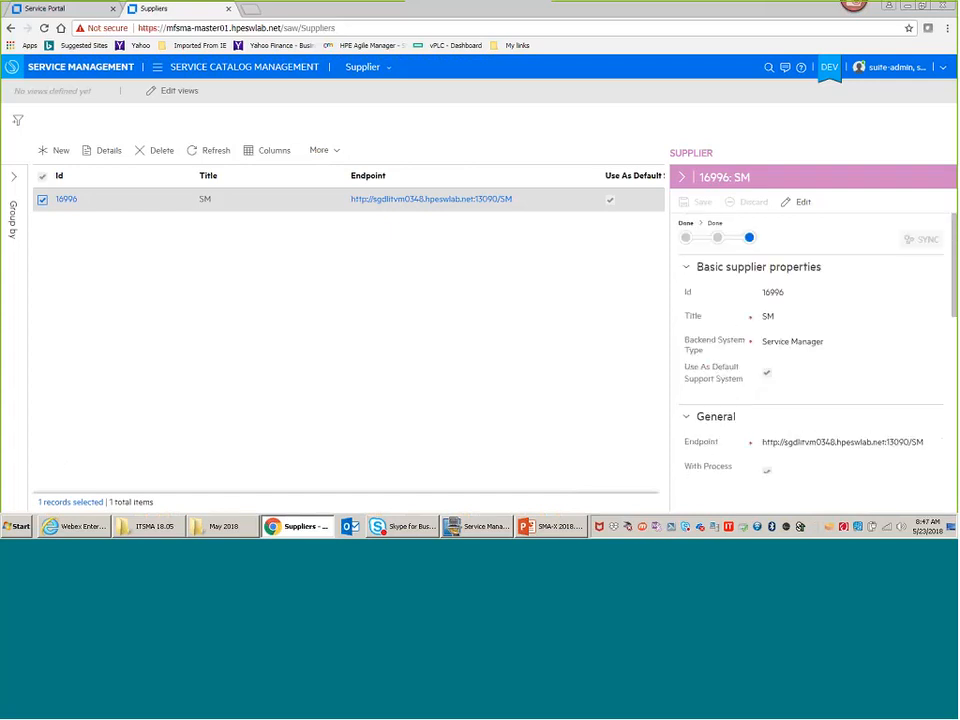
Go to the catalog and start aggregating an offering into the PC Lifecycle service under OS, PC and Printer
{"action": "left_click", "coordinate": [365, 66]}
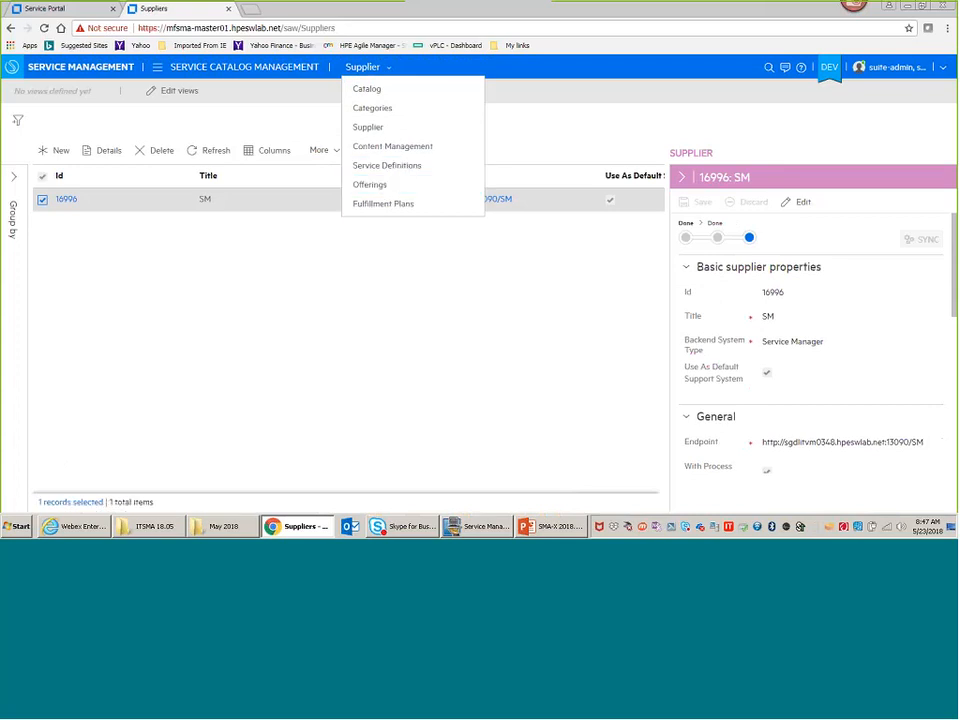
{"action": "left_click", "coordinate": [185, 74]}
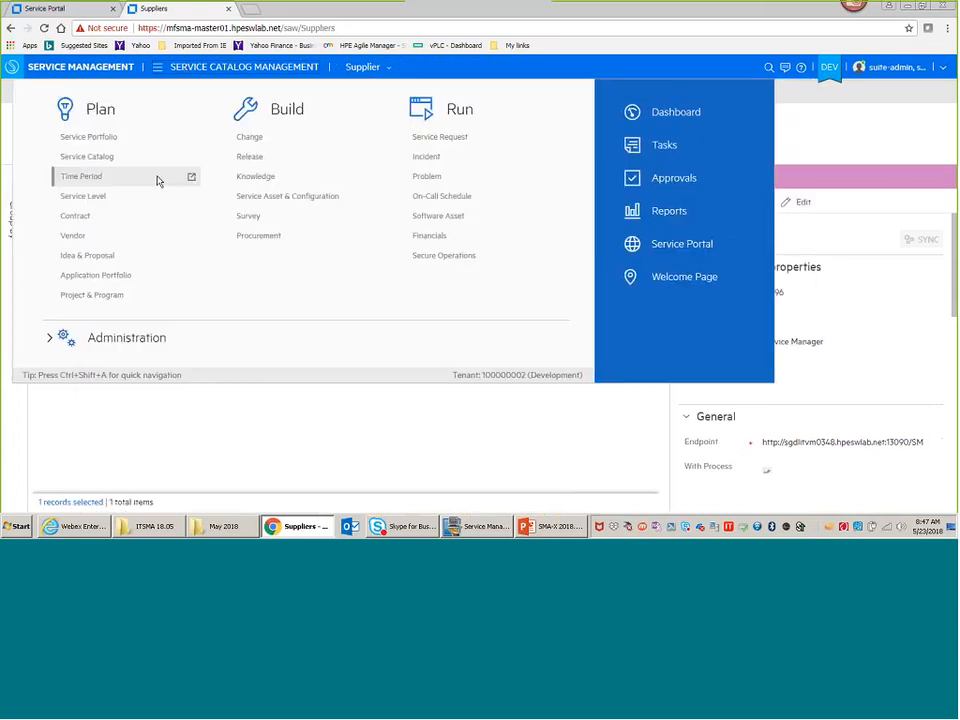
{"action": "left_click", "coordinate": [159, 180]}
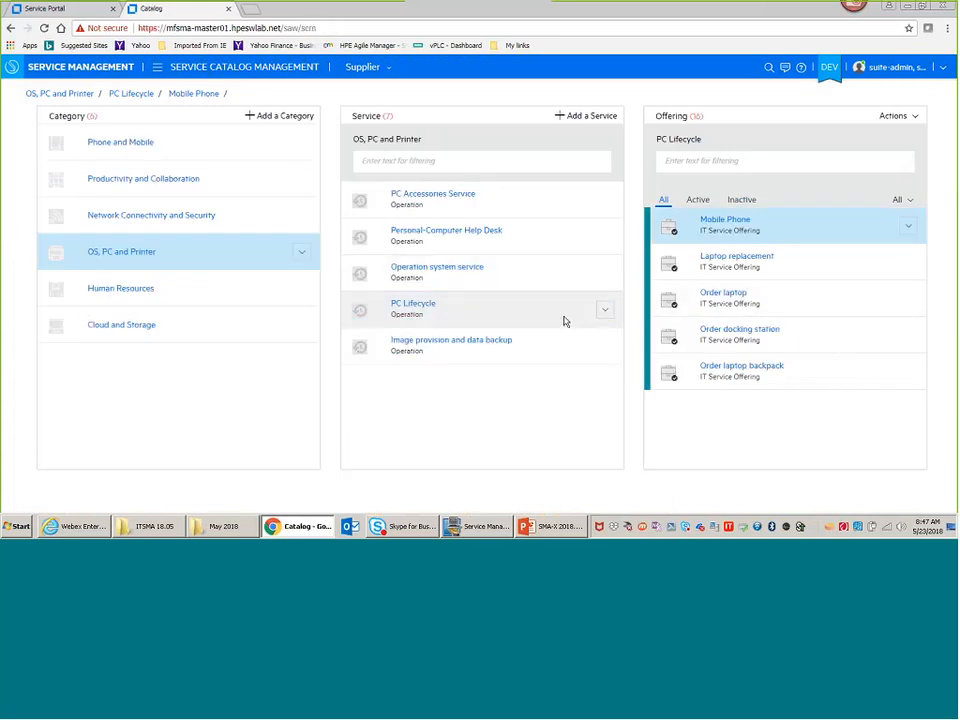
{"action": "left_click", "coordinate": [563, 318]}
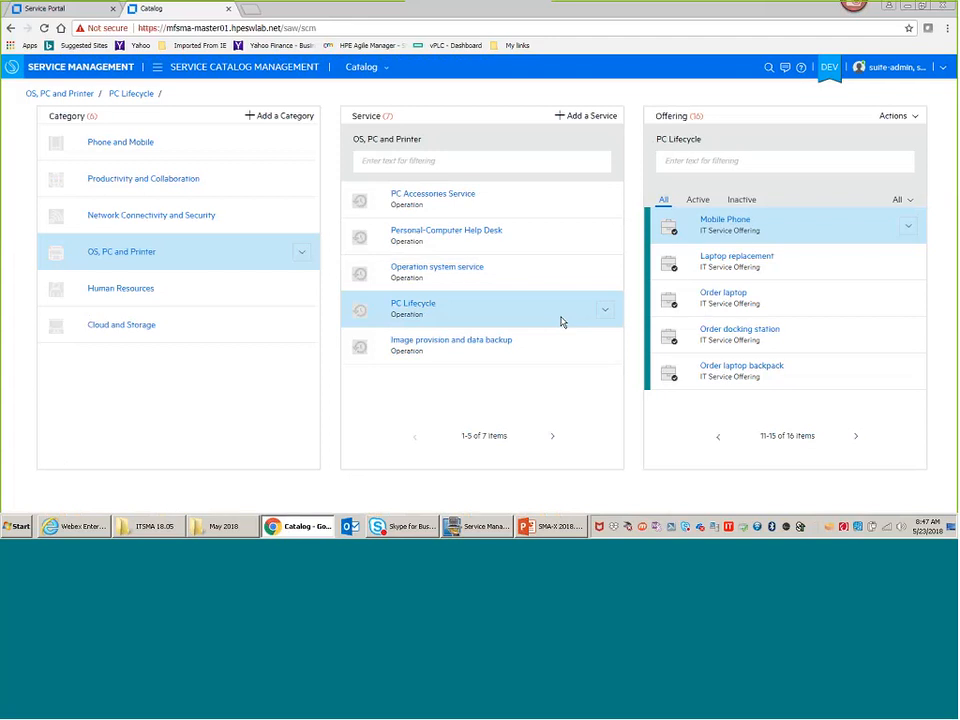
{"action": "left_click", "coordinate": [913, 117]}
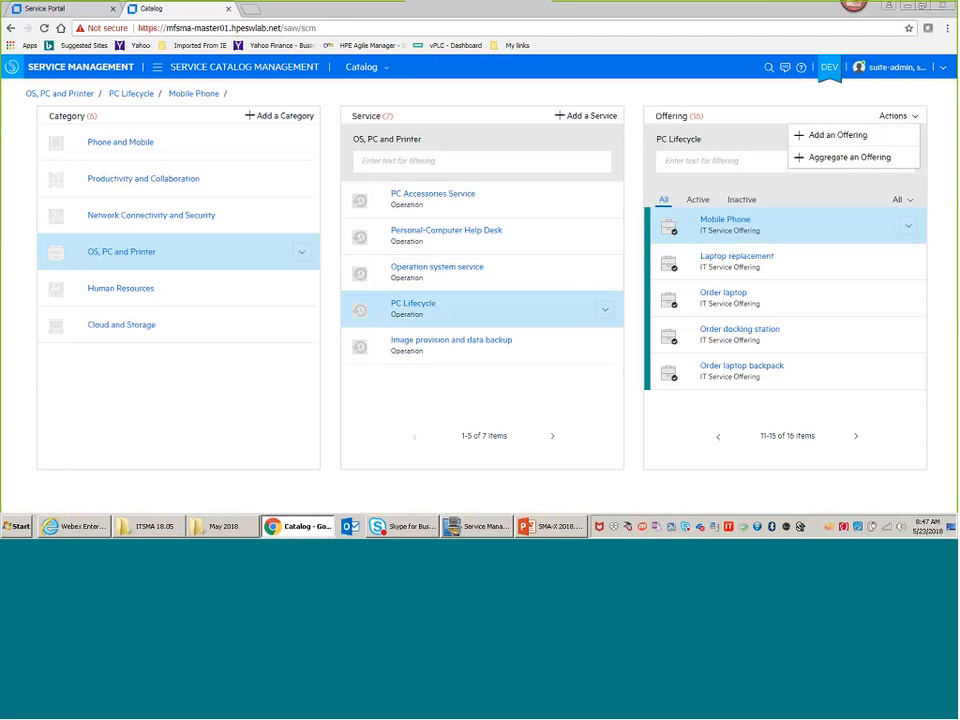
{"action": "left_click", "coordinate": [811, 158]}
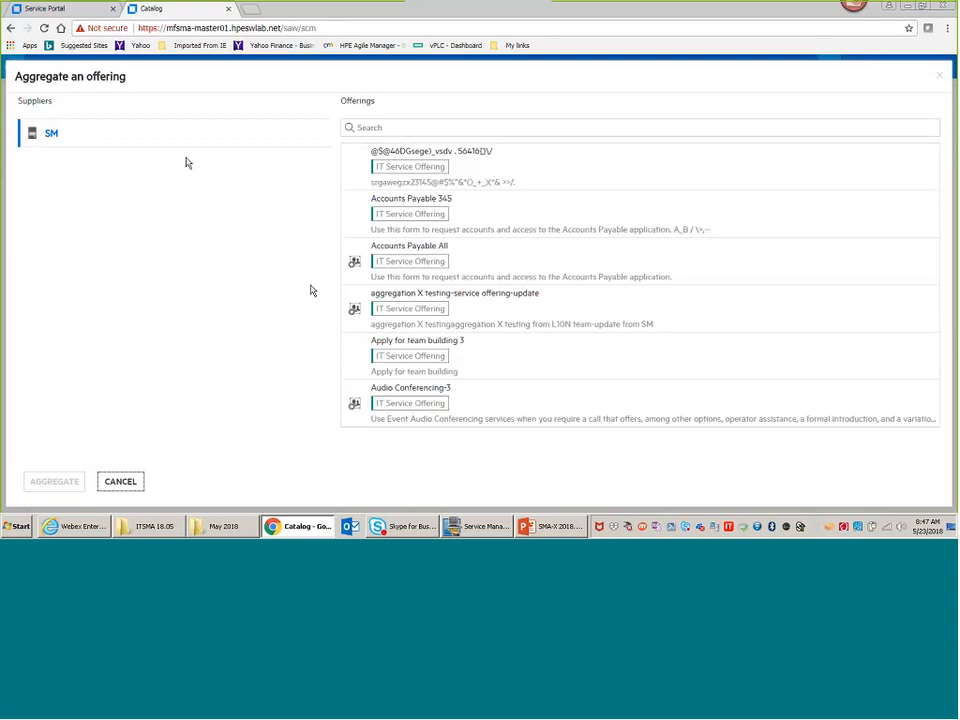
Search the SM supplier's offerings for "laptop" and aggregate Custom Laptop Provisioning
{"action": "left_click", "coordinate": [60, 140]}
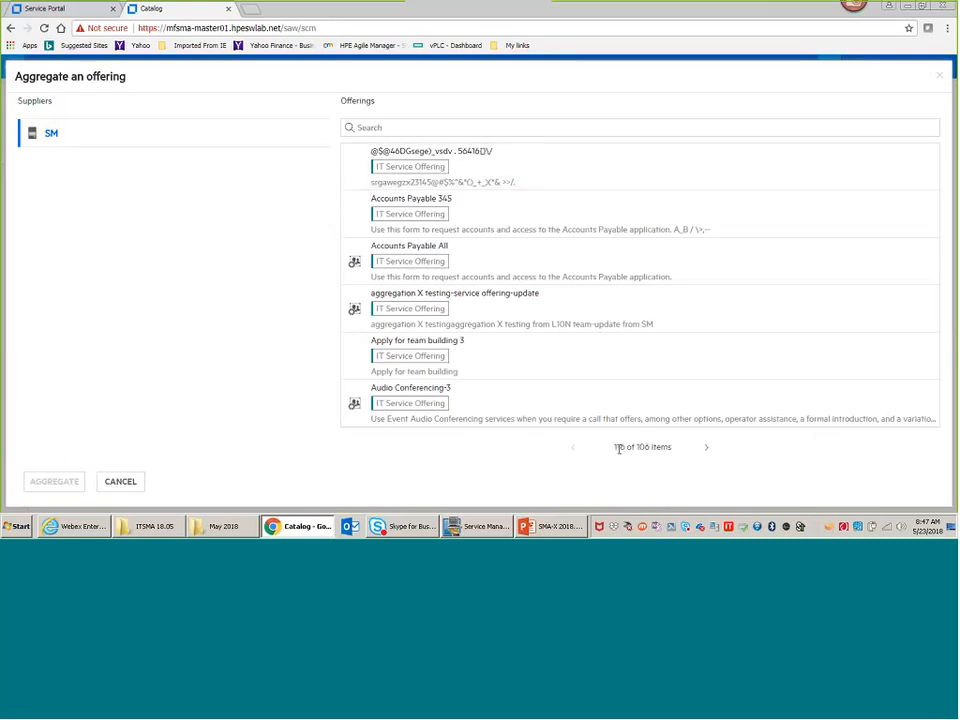
{"action": "left_click_drag", "start_coordinate": [614, 455], "coordinate": [659, 452]}
{"action": "left_click", "coordinate": [672, 450]}
{"action": "left_click", "coordinate": [706, 451]}
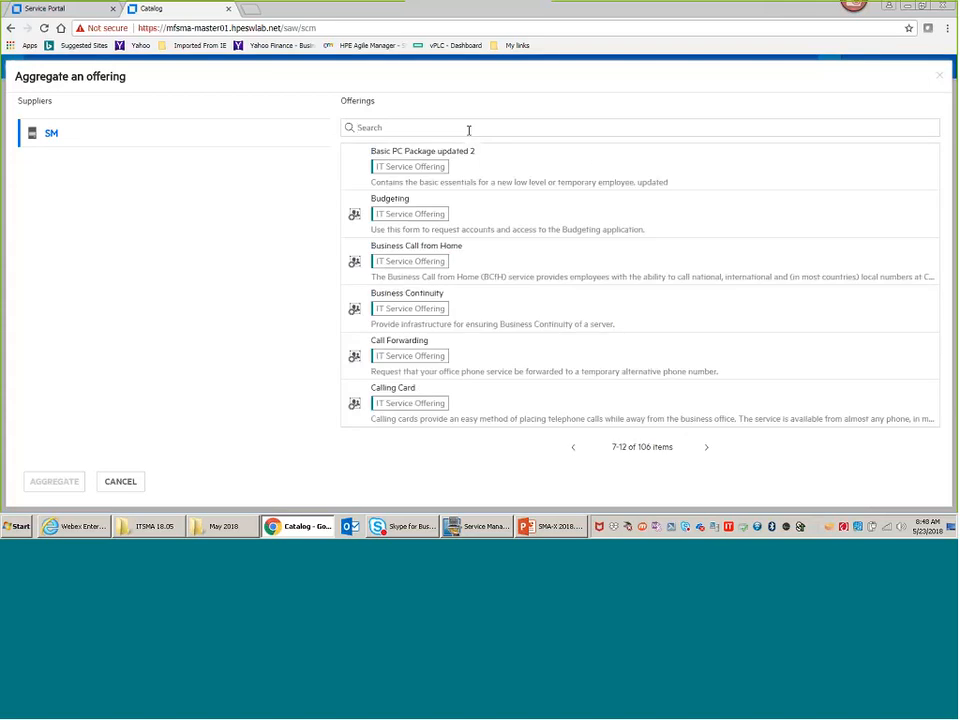
{"action": "type", "text": "laptop"}
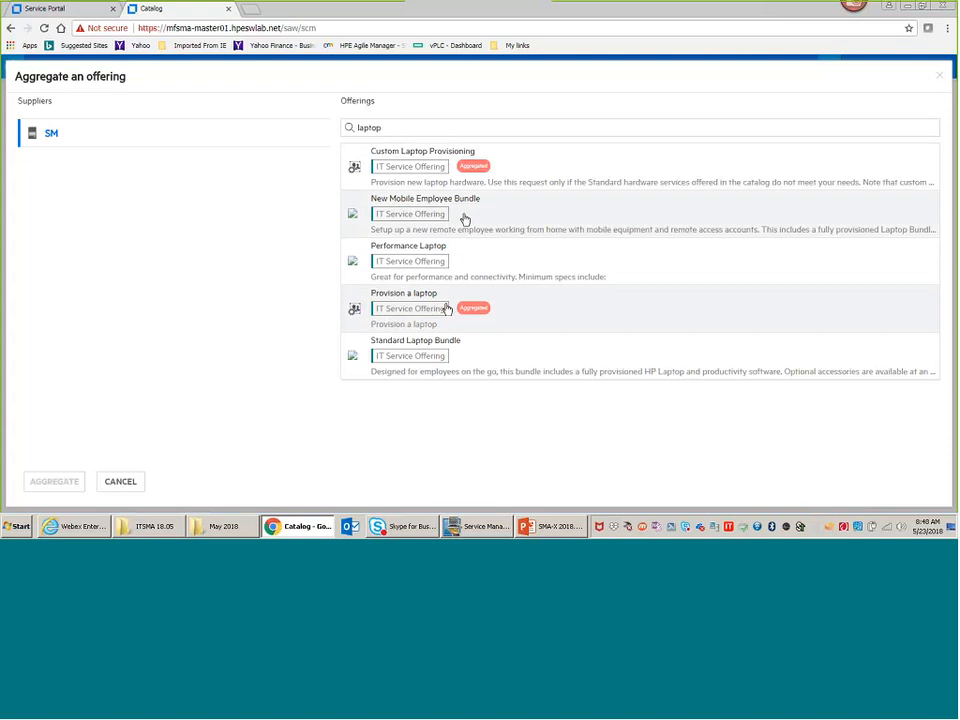
{"action": "left_click", "coordinate": [517, 190]}
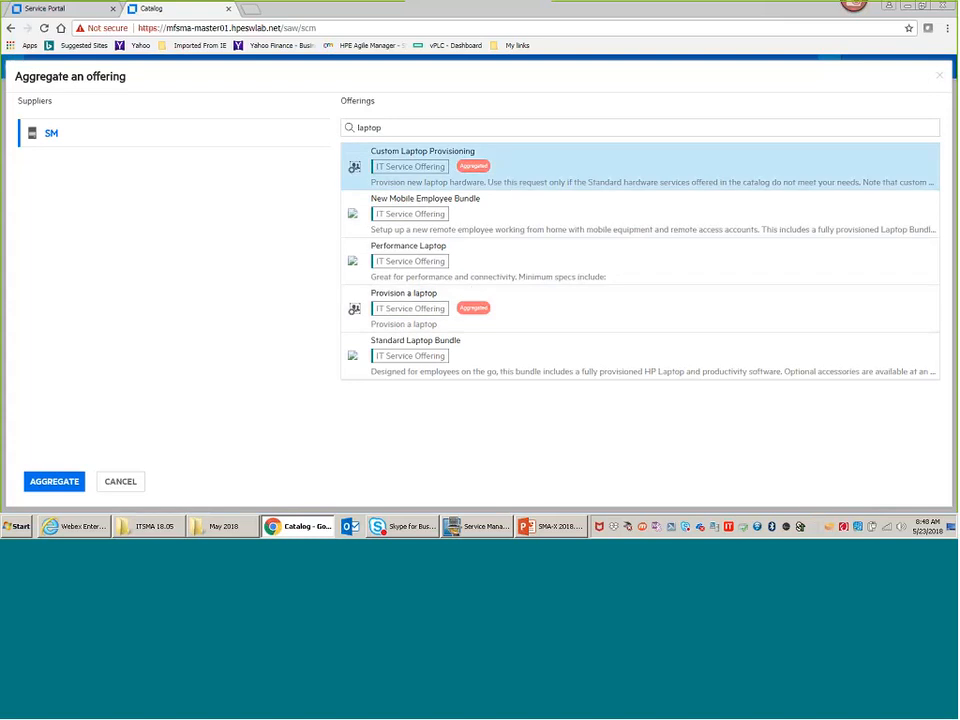
{"action": "left_click", "coordinate": [55, 482]}
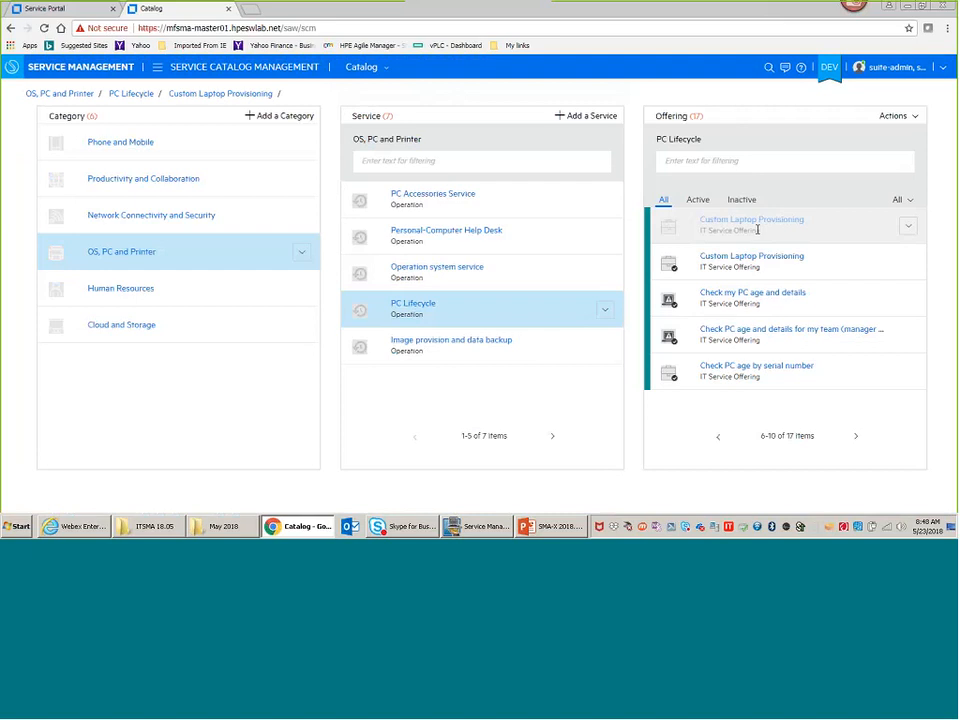
Examine the newly aggregated, inactive Custom Laptop Provisioning offering's general details, user options, price, rules and fulfillment task plan
{"action": "left_click", "coordinate": [757, 229]}
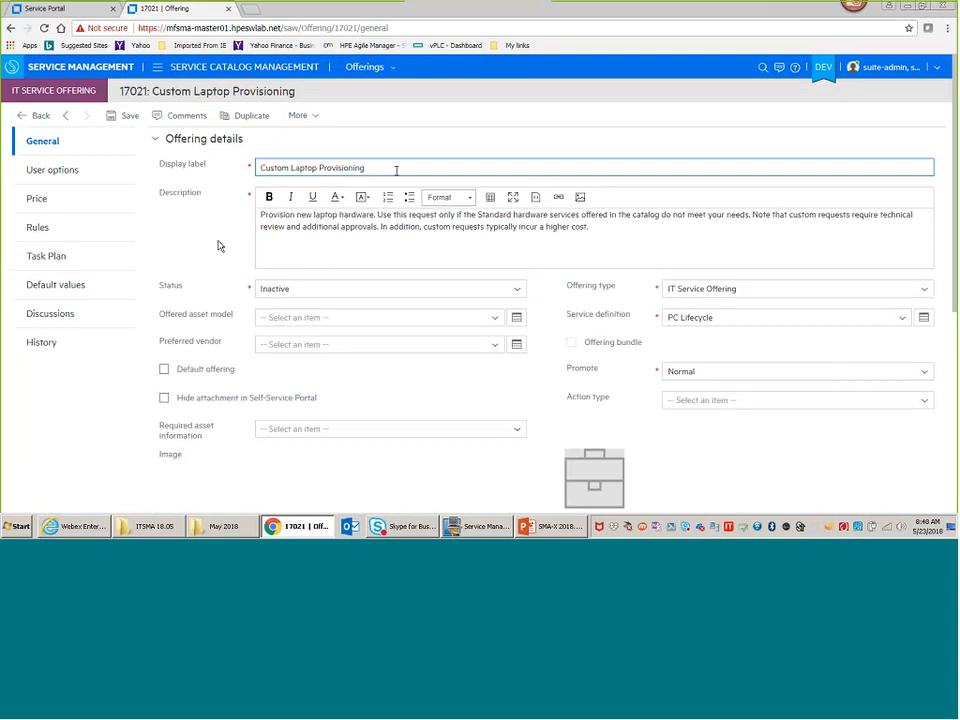
{"action": "scroll", "coordinate": [362, 268], "scroll_direction": "down", "scroll_amount": 1}
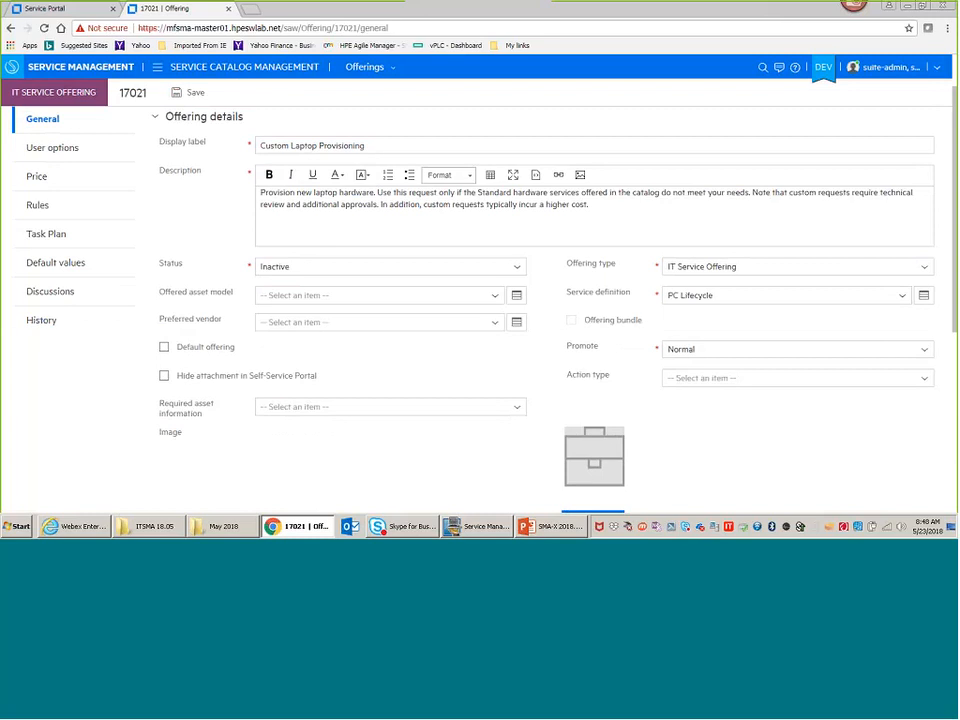
{"action": "left_click", "coordinate": [57, 149]}
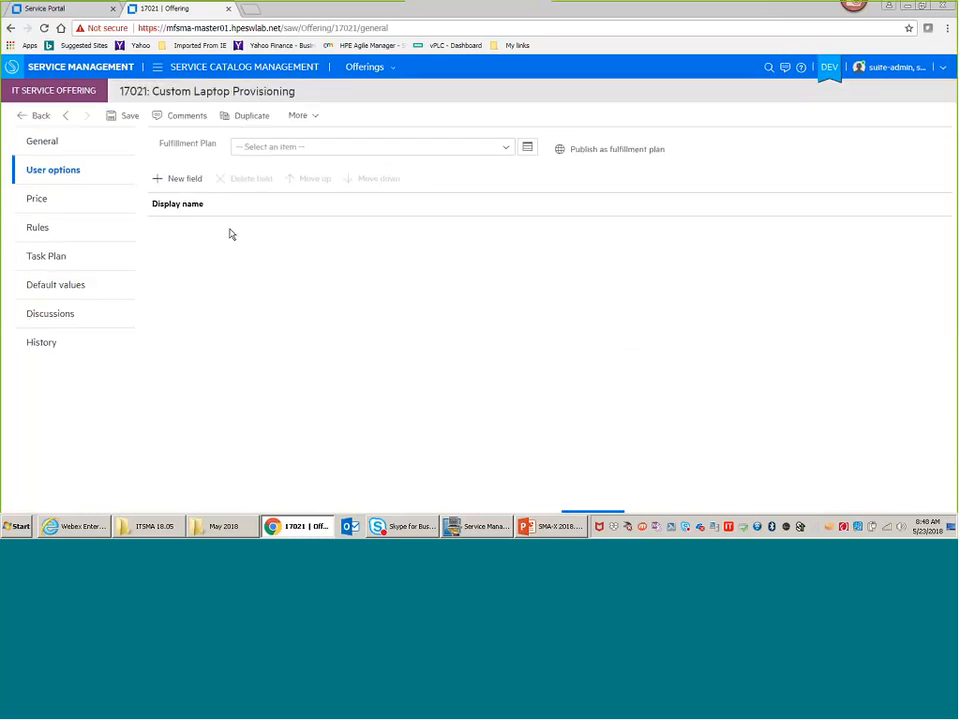
{"action": "left_click", "coordinate": [315, 232]}
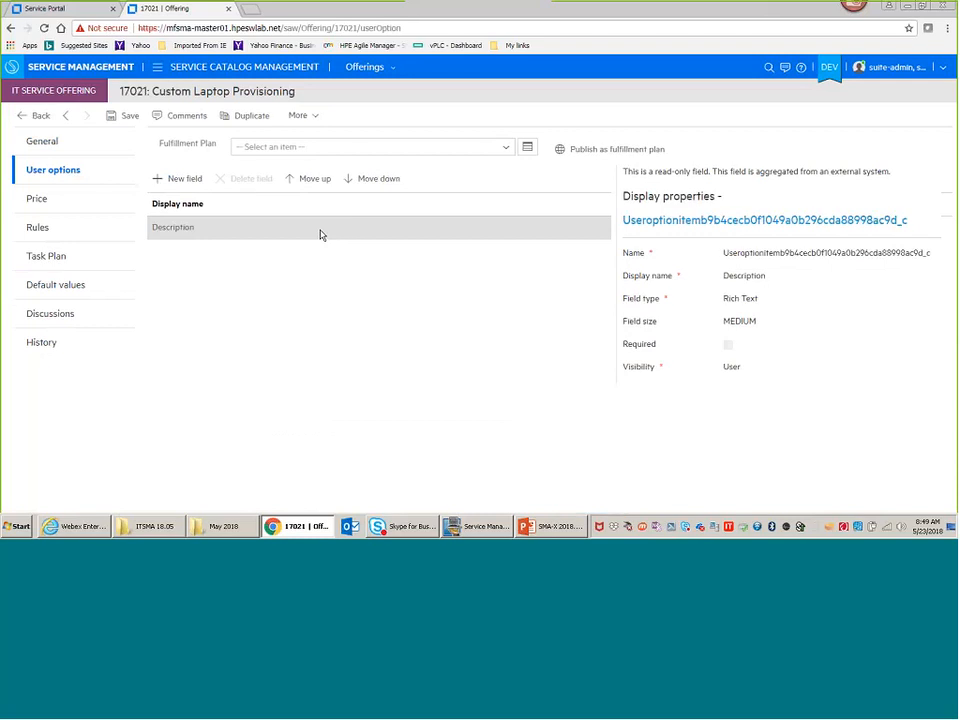
{"action": "left_click", "coordinate": [78, 205]}
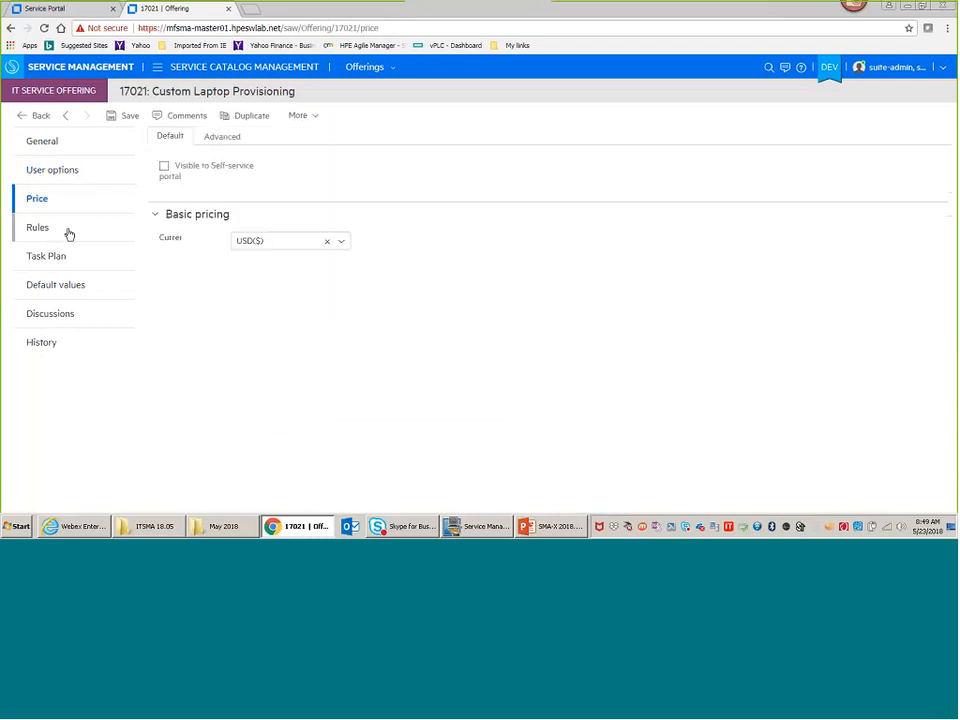
{"action": "left_click", "coordinate": [66, 232]}
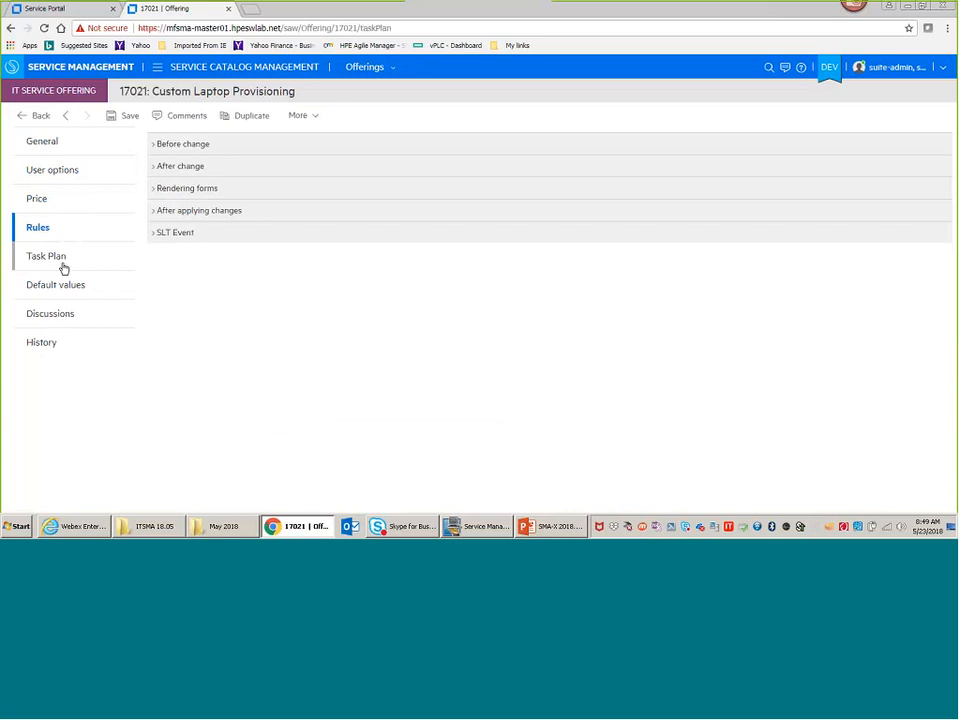
{"action": "left_click", "coordinate": [64, 262]}
{"action": "left_click", "coordinate": [249, 207]}
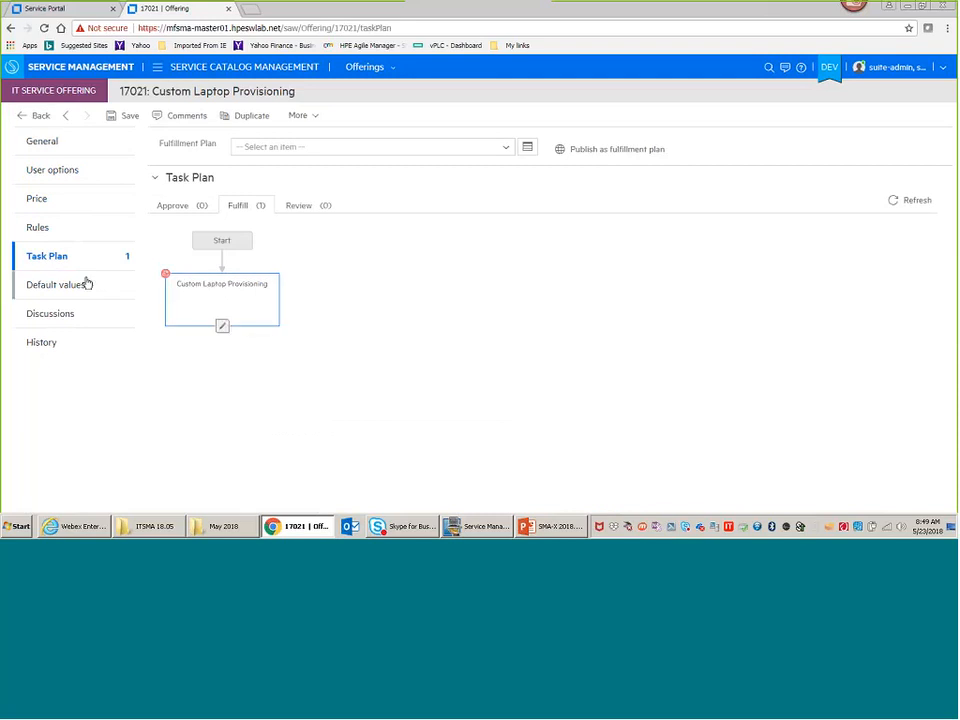
Set the offering's status to Active, change its display label to "Custom Laptop Provisioning - New offering" and save it
{"action": "left_click", "coordinate": [42, 142]}
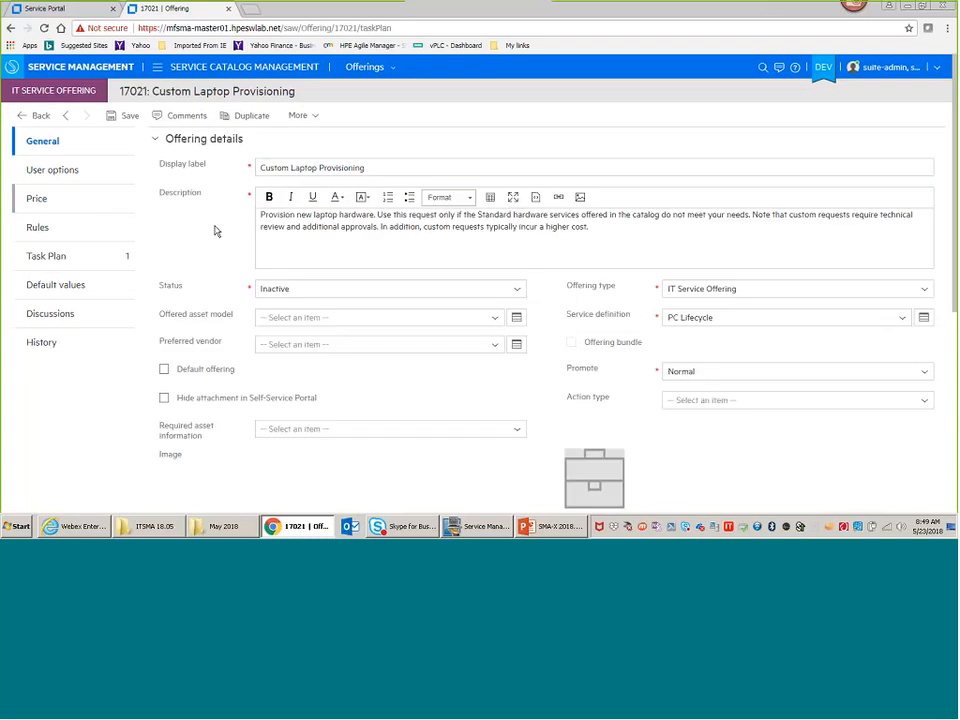
{"action": "left_click", "coordinate": [347, 291]}
{"action": "left_click", "coordinate": [330, 312]}
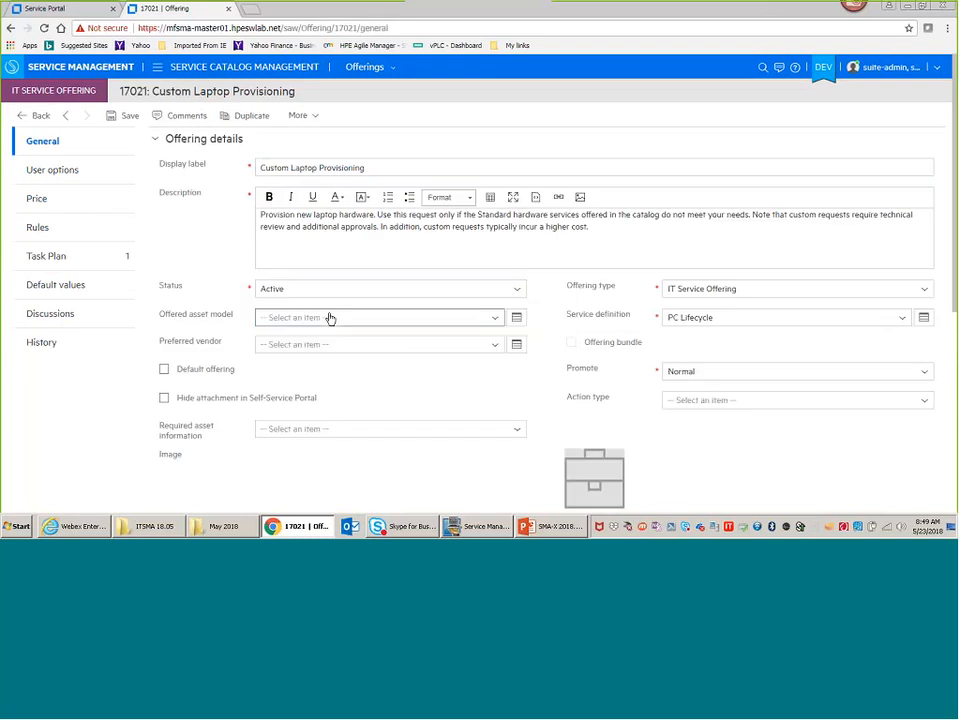
{"action": "left_click", "coordinate": [433, 167]}
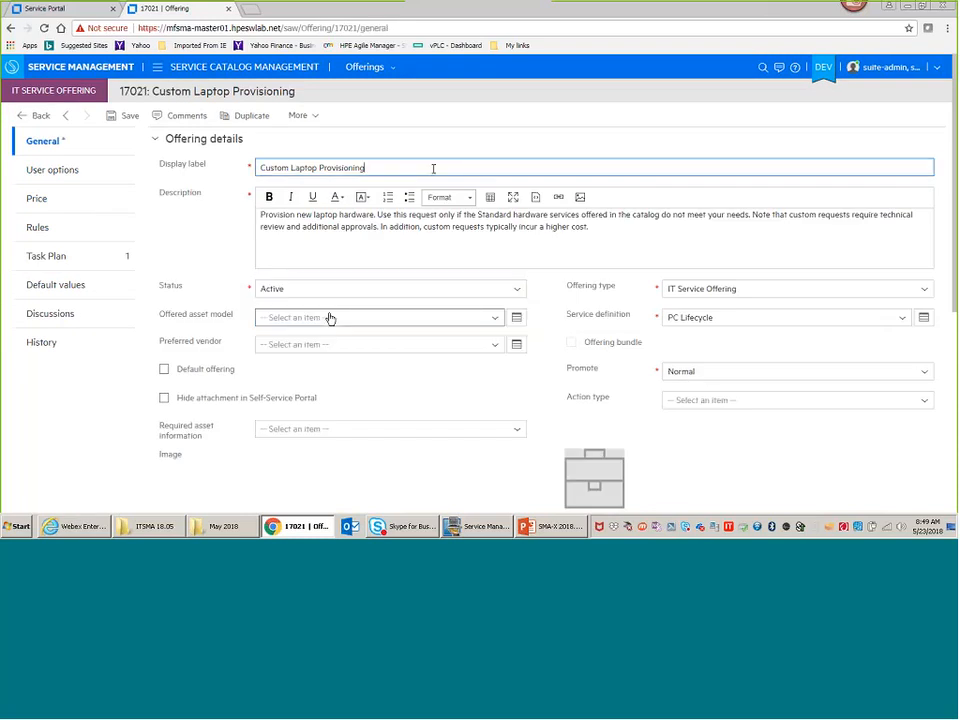
{"action": "type", "text": "- 2"}
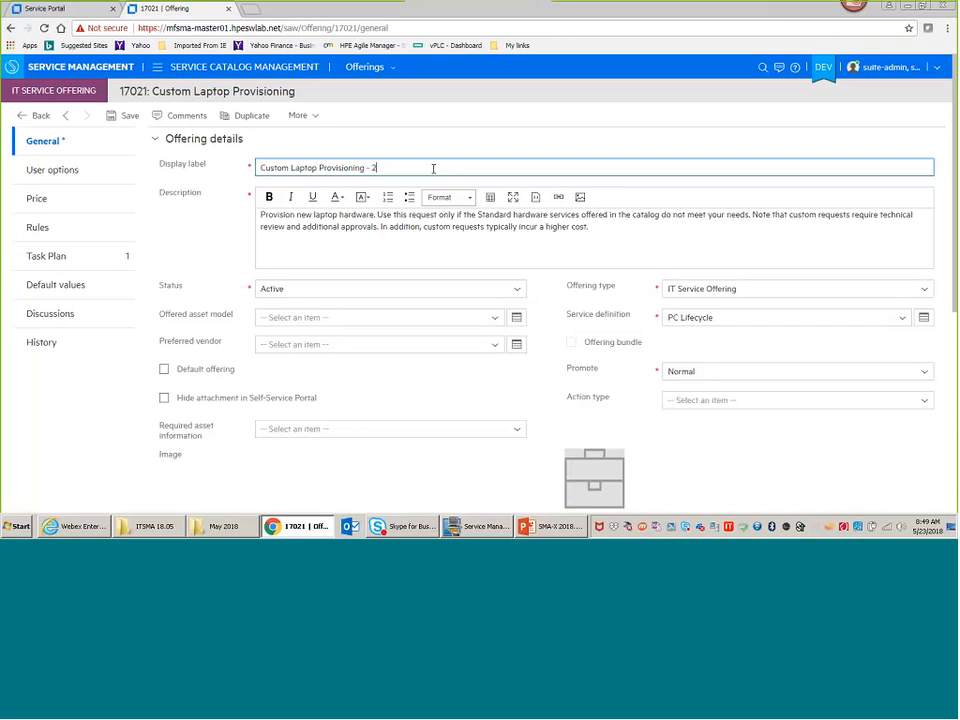
{"action": "key", "text": "BackSpace"}
{"action": "key", "text": "BackSpace"}
{"action": "type", "text": "- New offering"}
{"action": "scroll", "coordinate": [224, 233], "scroll_direction": "down", "scroll_amount": 2}
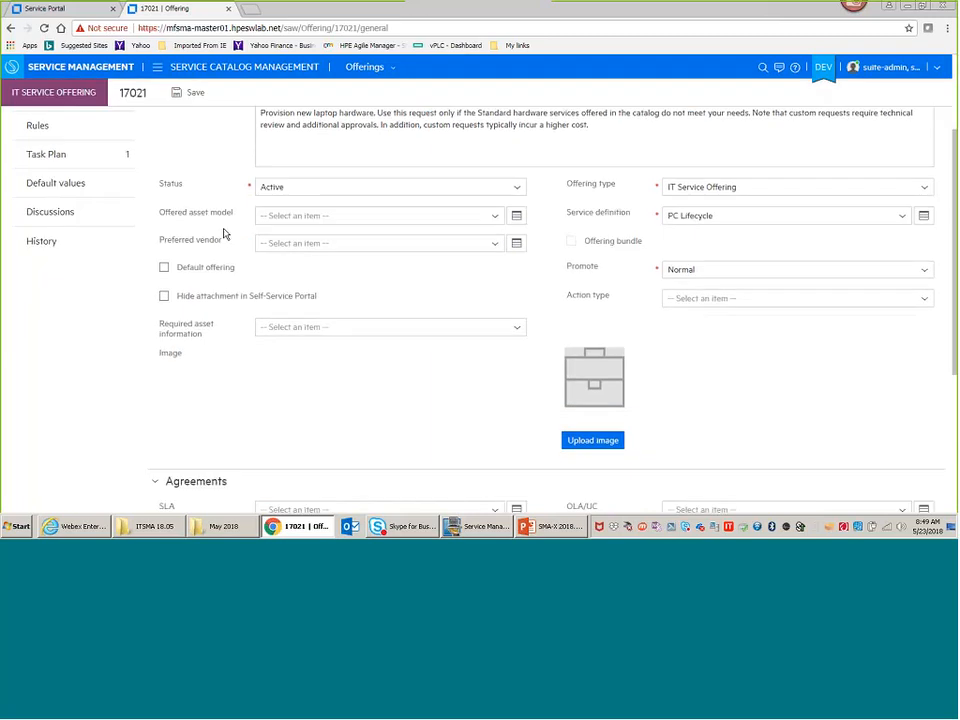
{"action": "scroll", "coordinate": [224, 233], "scroll_direction": "up", "scroll_amount": 2}
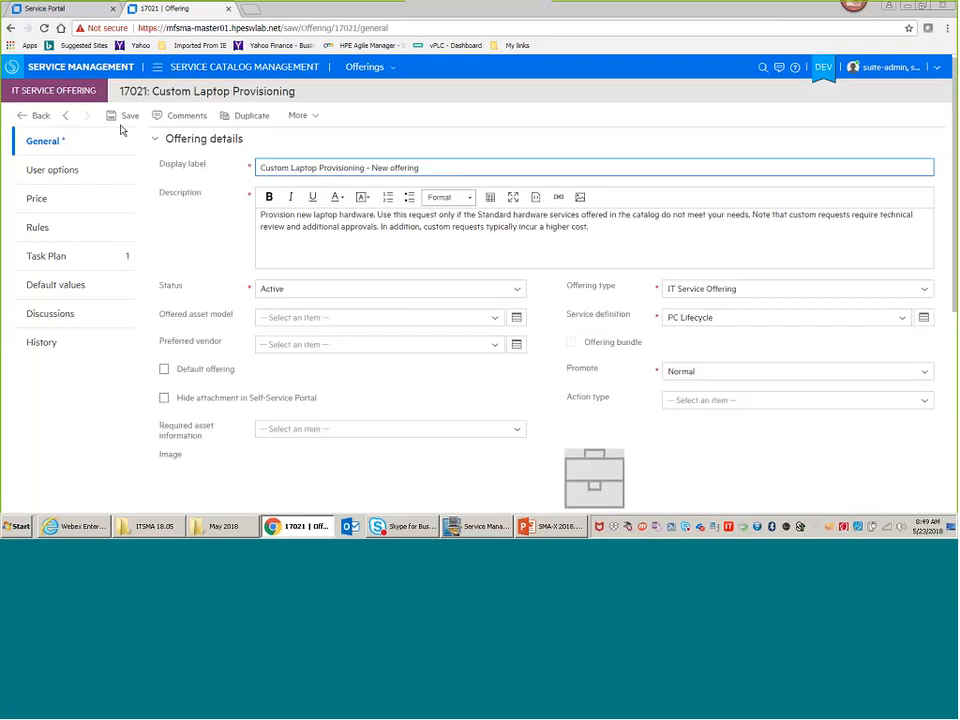
{"action": "left_click", "coordinate": [126, 116]}
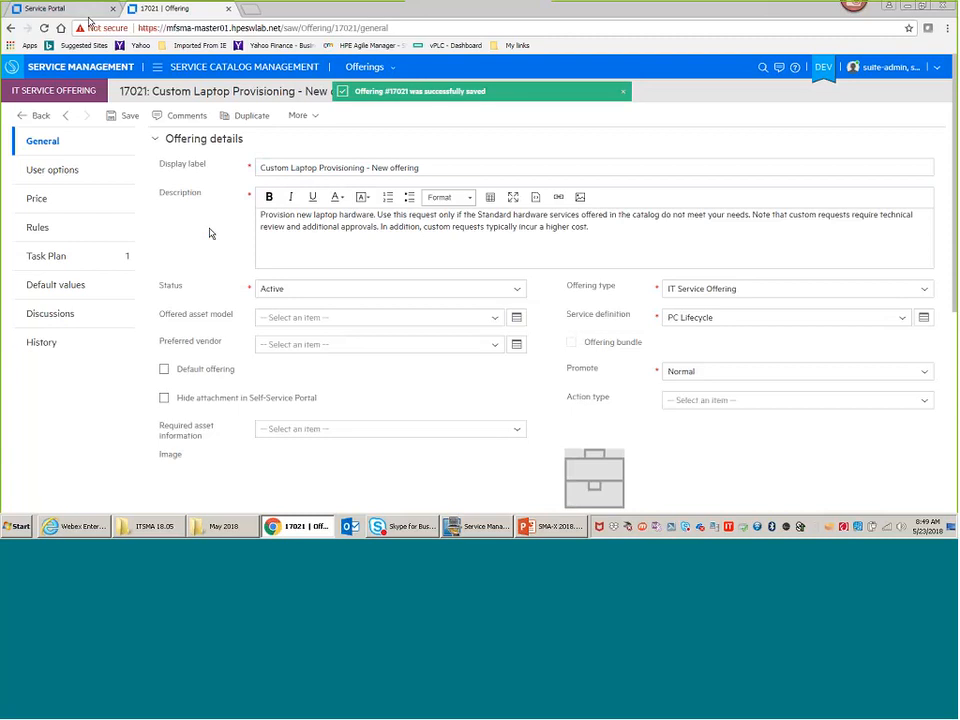
Open the "Custom Laptop Provisioning - New offering" request page from the OS, PC and Printer offerings in the Service Portal
{"action": "left_click", "coordinate": [88, 10]}
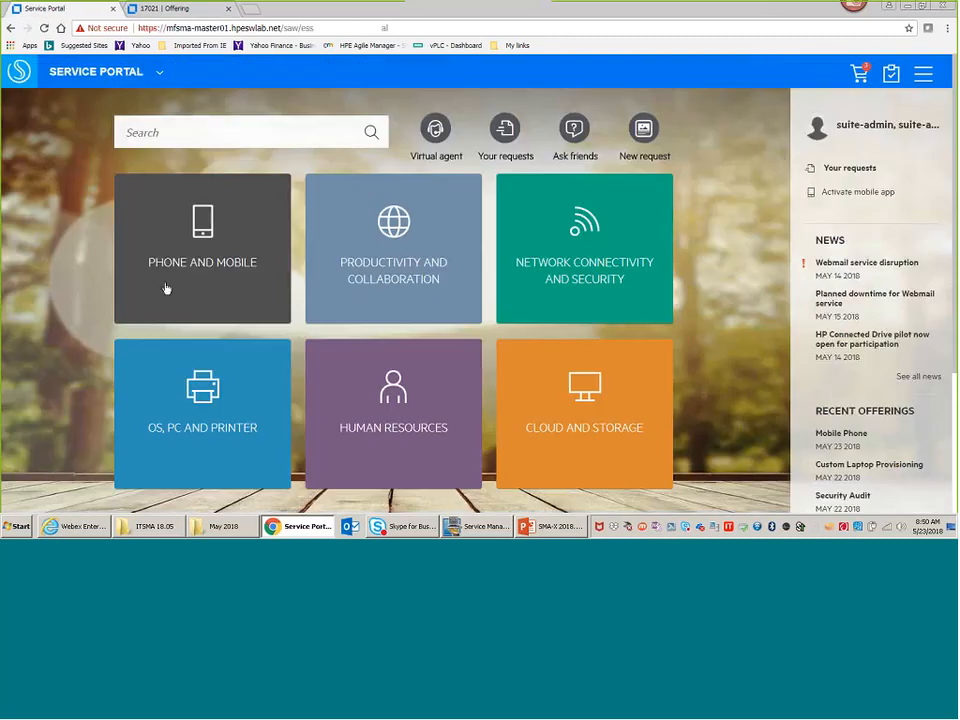
{"action": "left_click", "coordinate": [122, 376]}
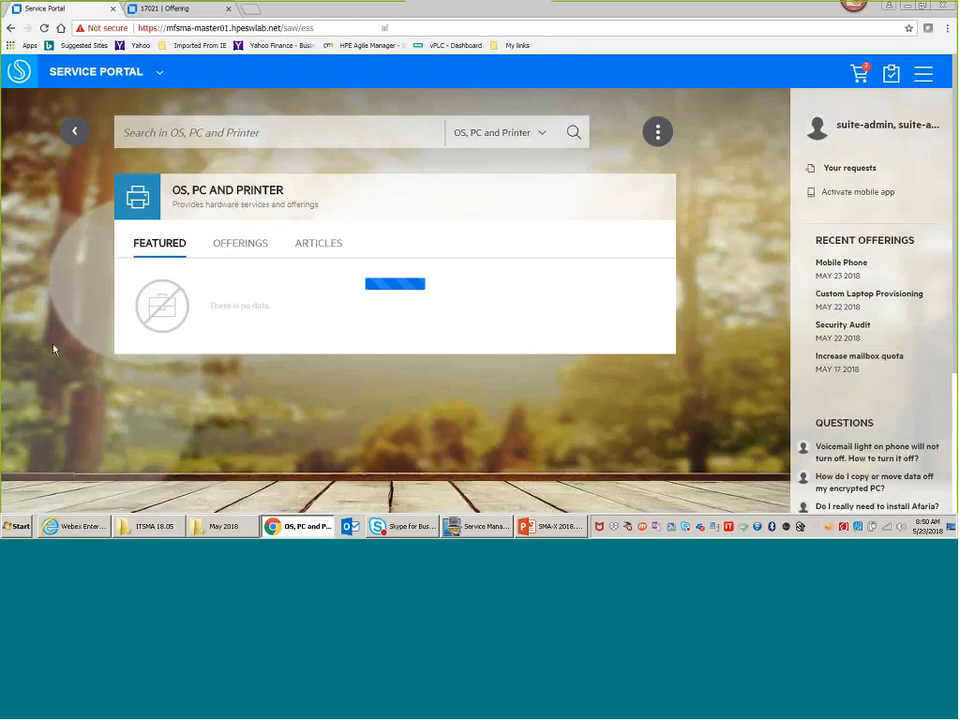
{"action": "left_click", "coordinate": [241, 245]}
{"action": "scroll", "coordinate": [113, 292], "scroll_direction": "down", "scroll_amount": 3}
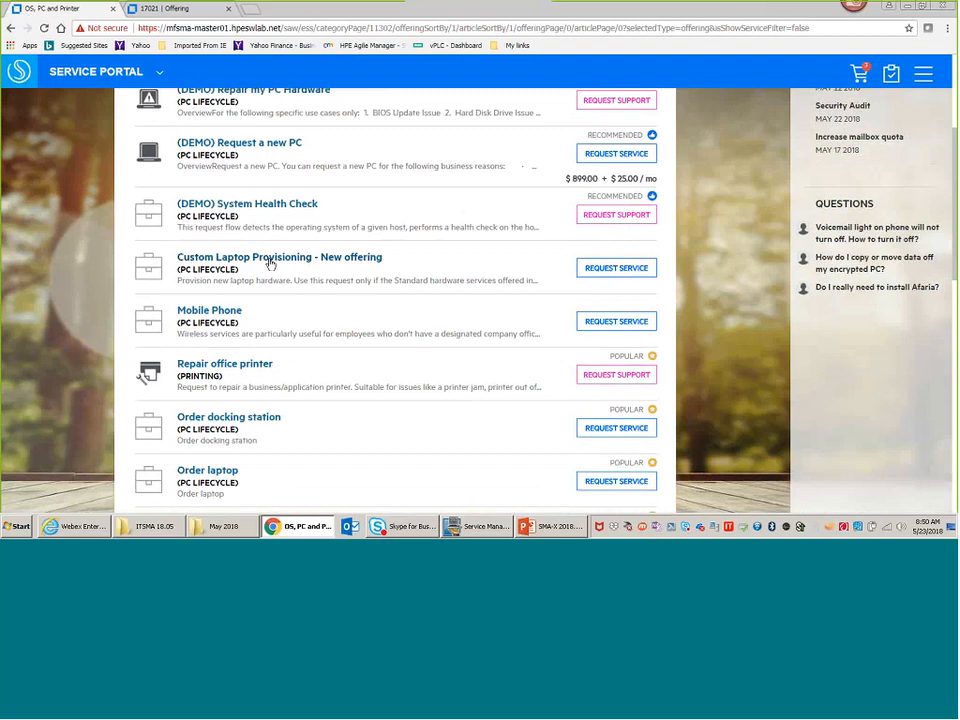
{"action": "left_click", "coordinate": [270, 264]}
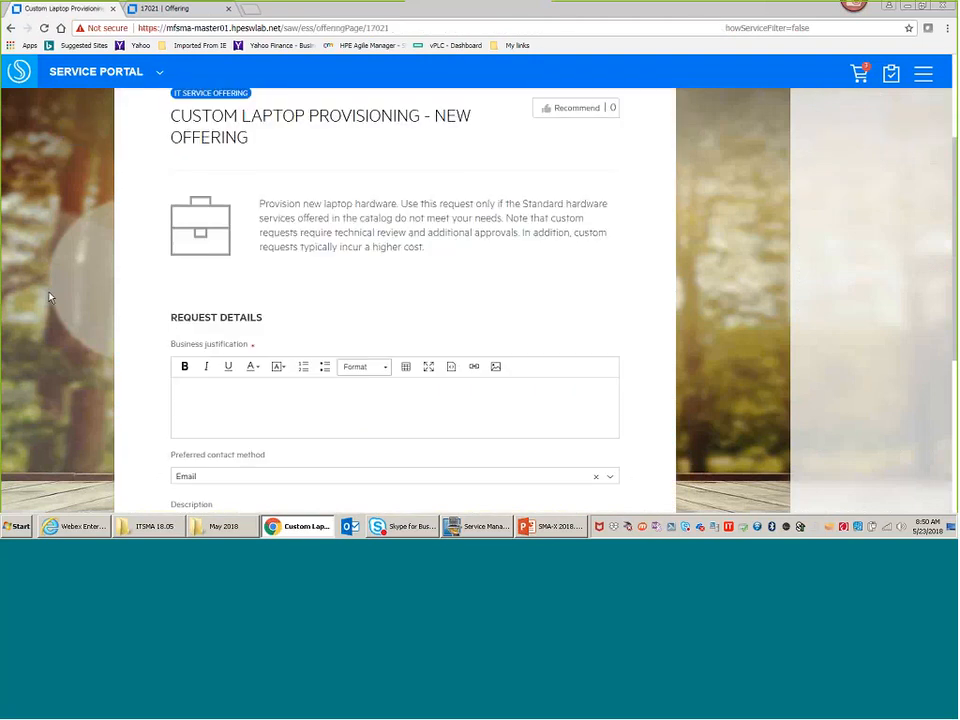
Review the request form and enter "I need a new laptop" as the business justification
{"action": "scroll", "coordinate": [49, 296], "scroll_direction": "down", "scroll_amount": 3}
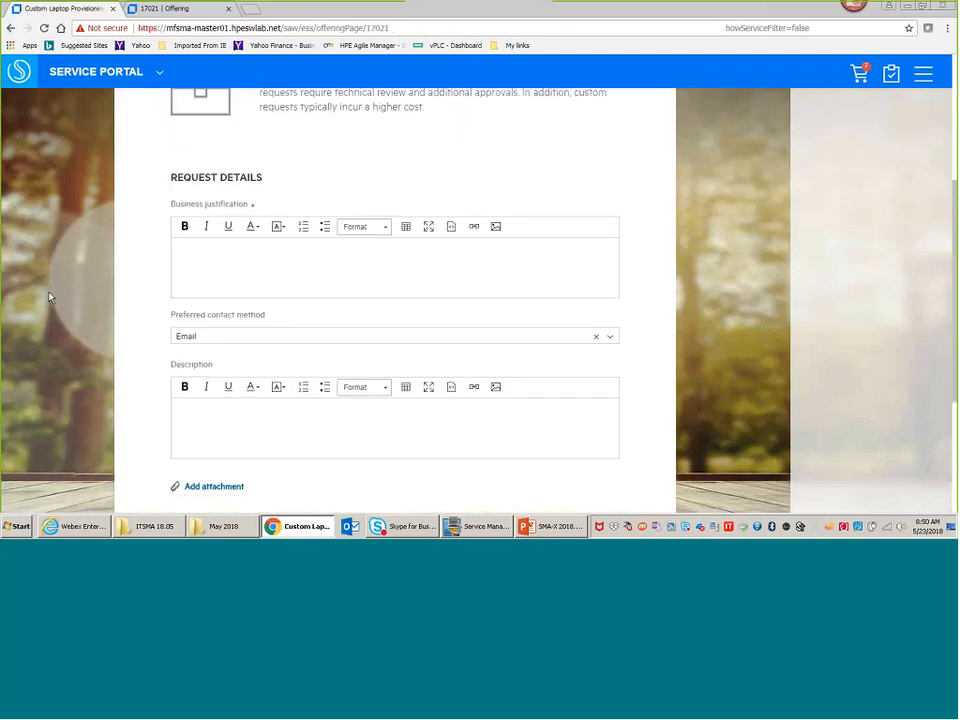
{"action": "scroll", "coordinate": [281, 158], "scroll_direction": "up", "scroll_amount": 2}
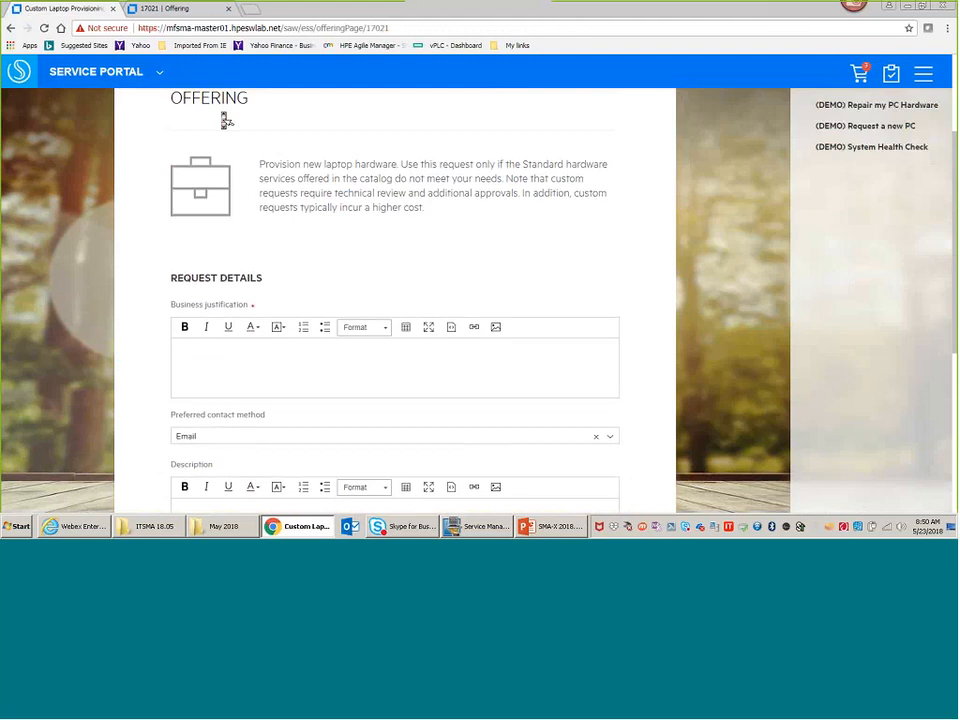
{"action": "left_click_drag", "start_coordinate": [238, 118], "coordinate": [250, 119]}
{"action": "left_click", "coordinate": [229, 315]}
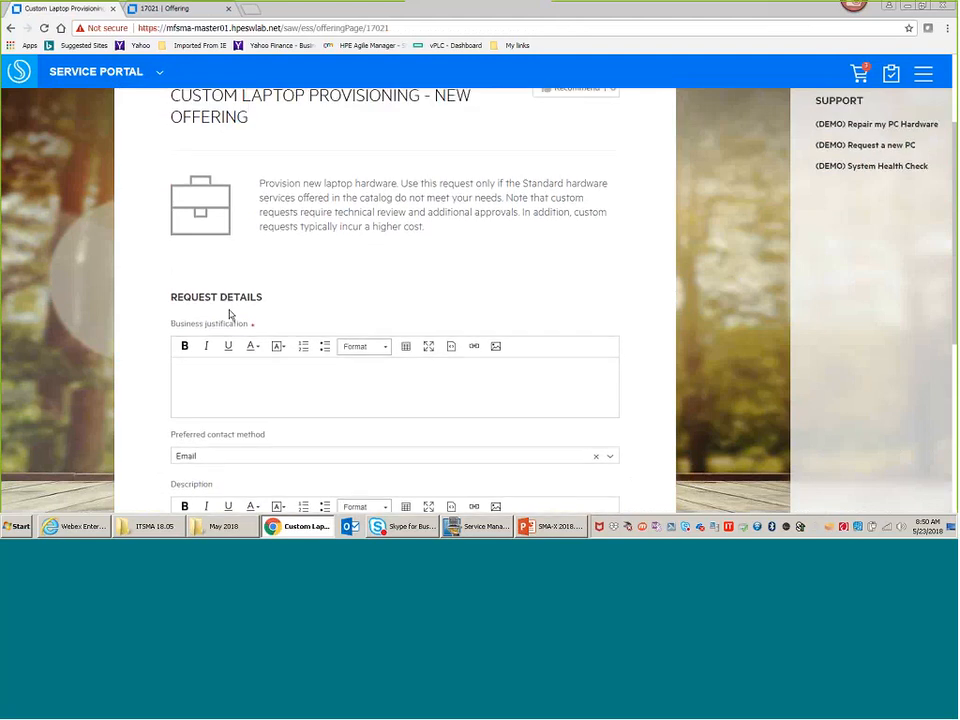
{"action": "scroll", "coordinate": [254, 380], "scroll_direction": "down", "scroll_amount": 3}
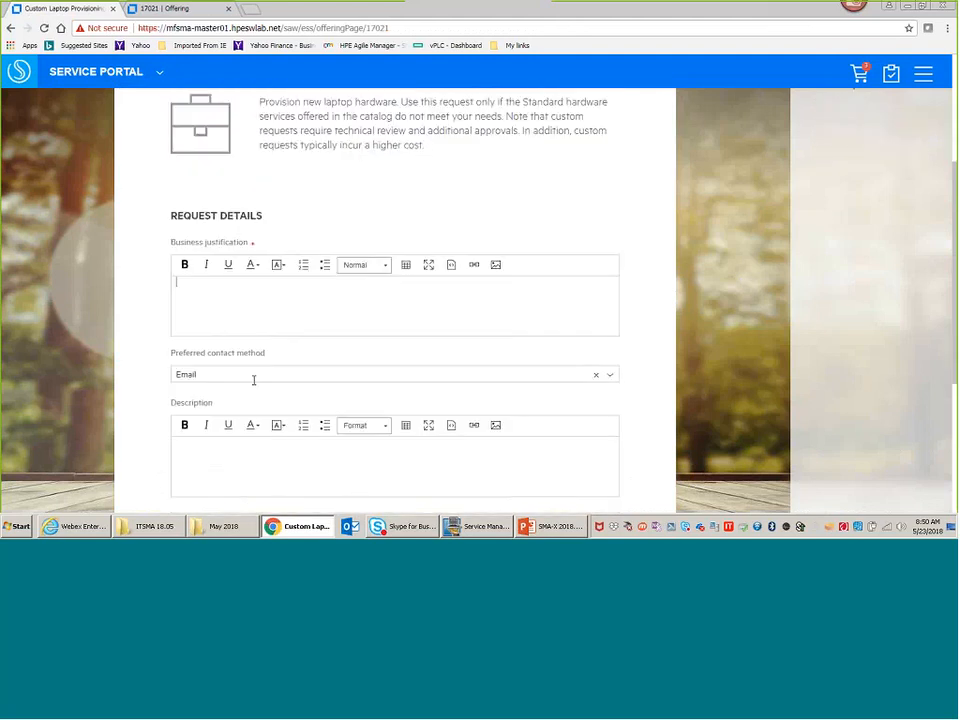
{"action": "scroll", "coordinate": [254, 380], "scroll_direction": "up", "scroll_amount": 2}
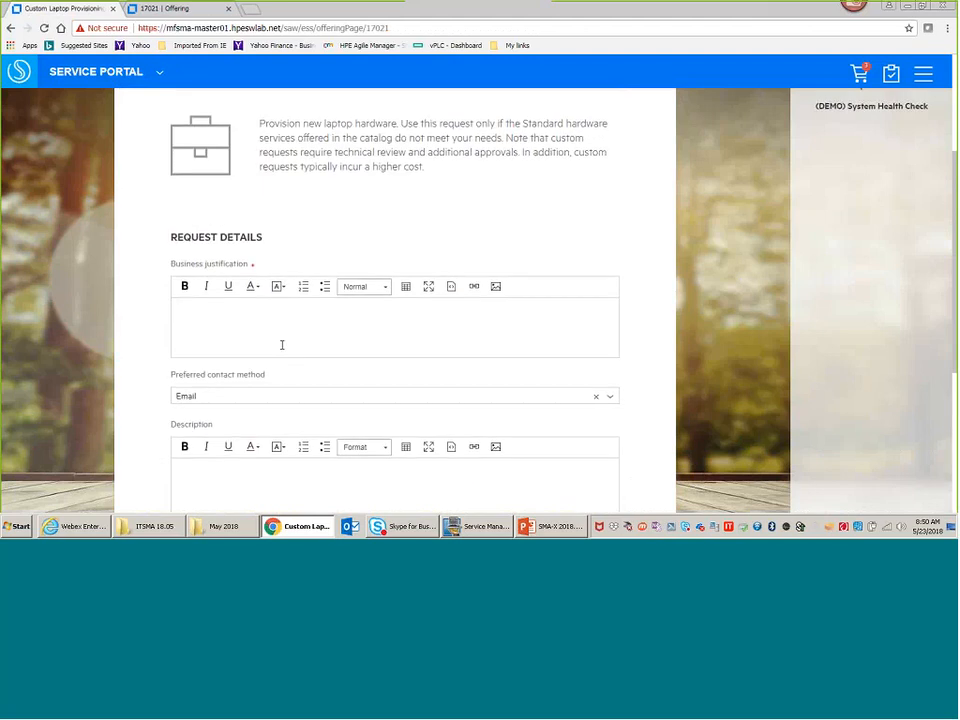
{"action": "type", "text": "I need a new laptop"}
{"action": "scroll", "coordinate": [255, 313], "scroll_direction": "down", "scroll_amount": 1}
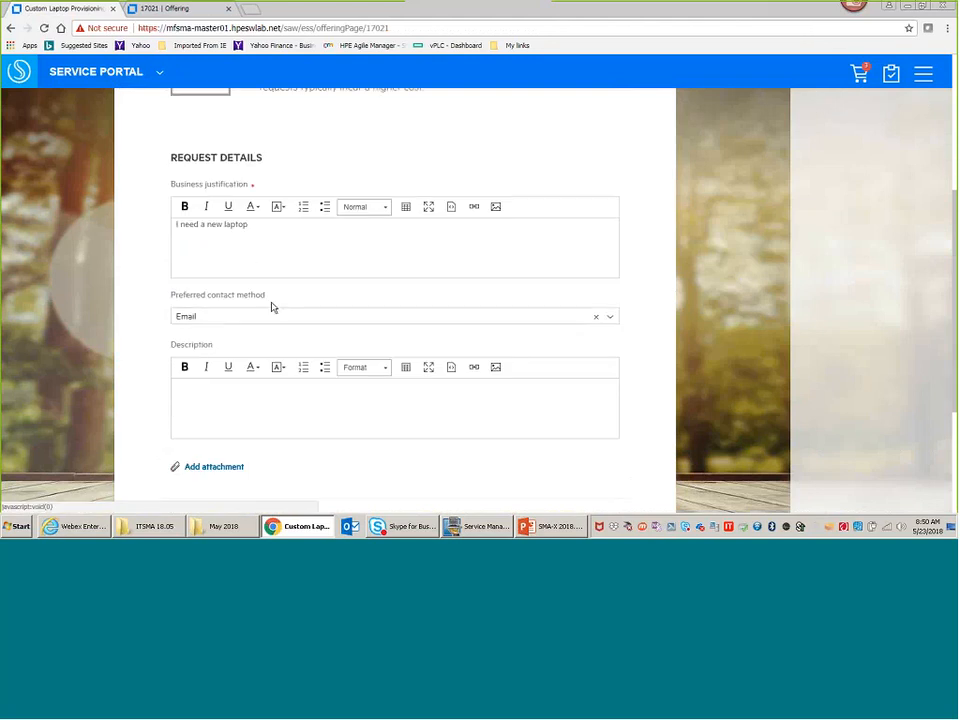
Enter "For work" as the request's description and submit the request
{"action": "key", "text": "Tab"}
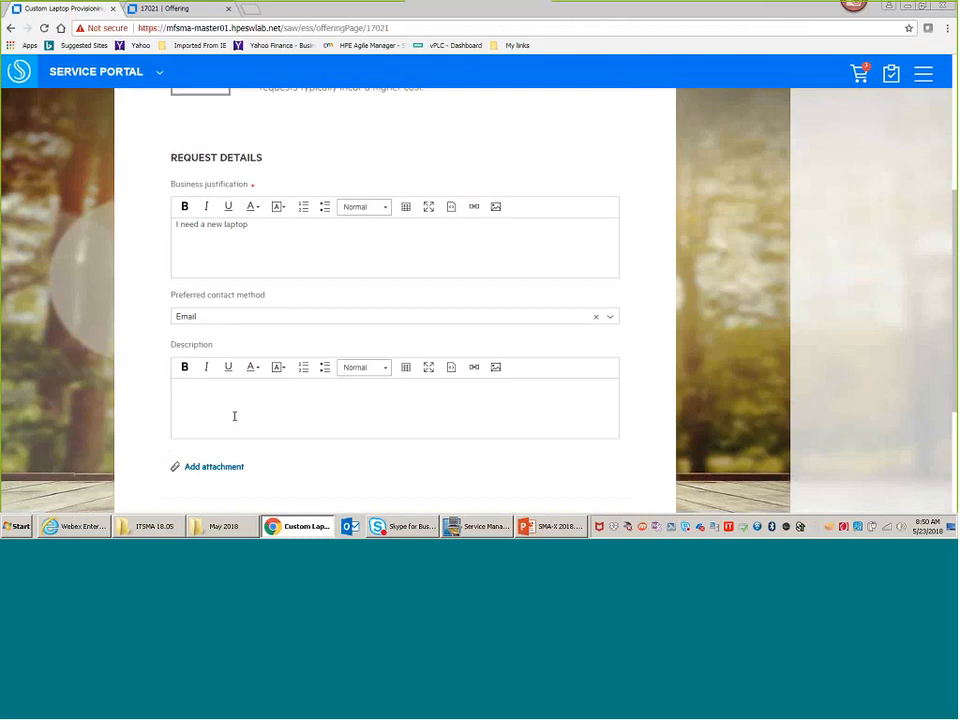
{"action": "type", "text": "For work"}
{"action": "scroll", "coordinate": [419, 503], "scroll_direction": "down", "scroll_amount": 1}
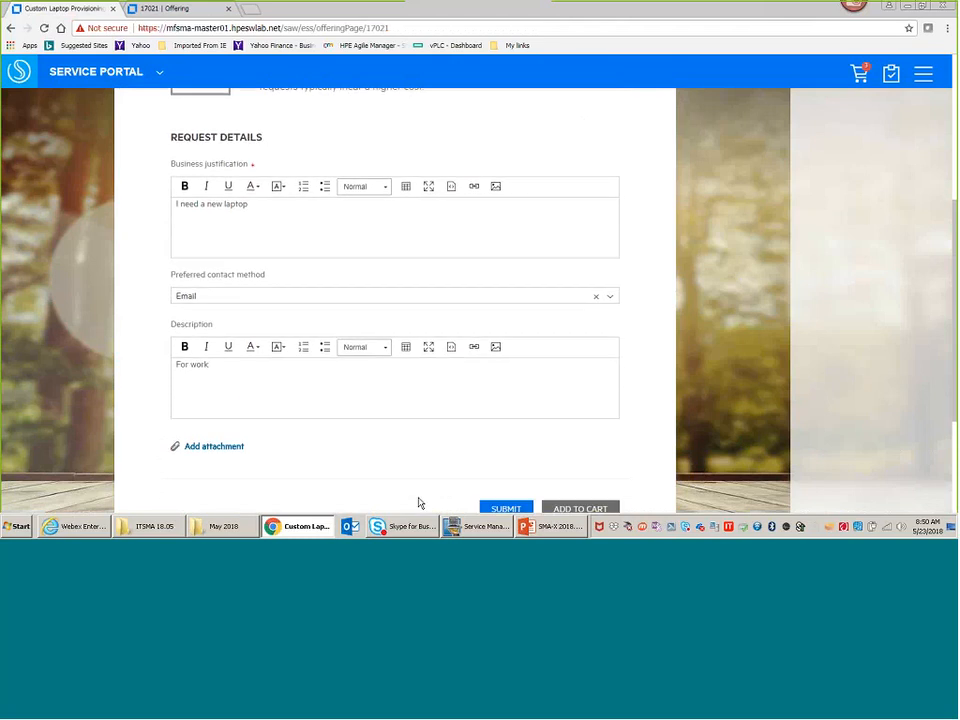
{"action": "left_click", "coordinate": [506, 508]}
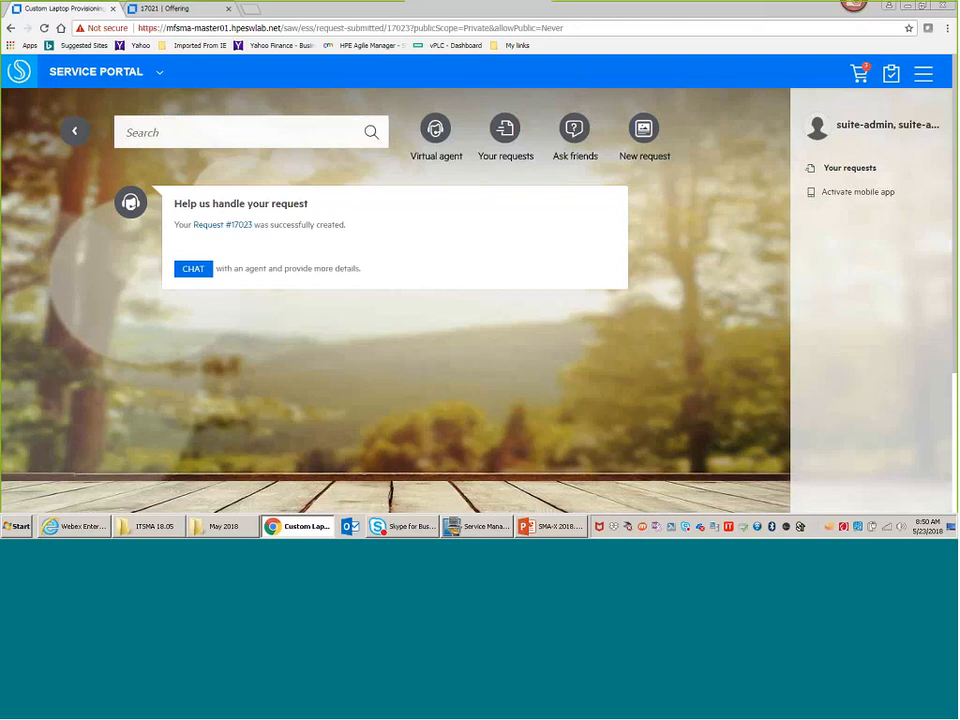
Open the newly submitted request's tracking page and check its title and status
{"action": "left_click", "coordinate": [223, 225]}
{"action": "scroll", "coordinate": [115, 285], "scroll_direction": "down", "scroll_amount": 1}
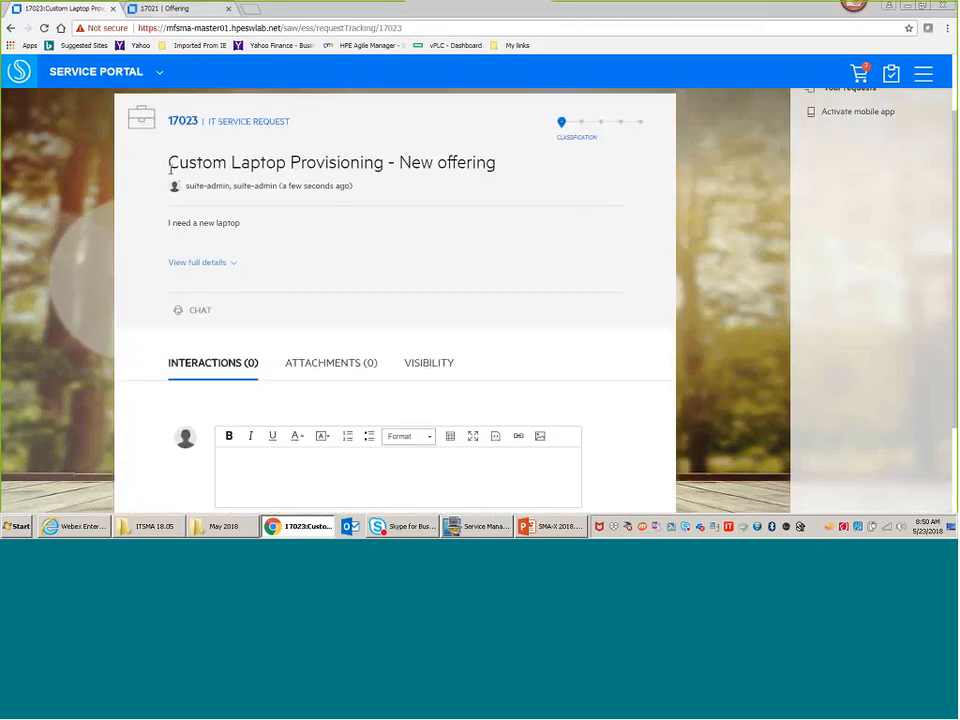
{"action": "left_click_drag", "start_coordinate": [170, 166], "coordinate": [396, 164]}
{"action": "left_click", "coordinate": [504, 166]}
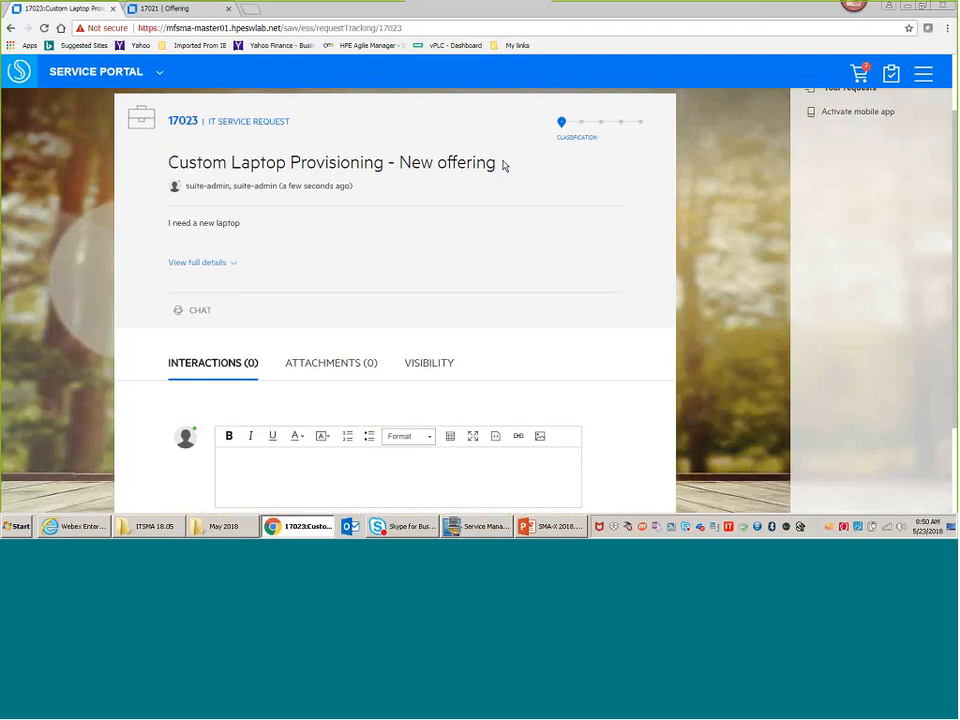
Go to Service Request Management and open the "Custom Laptop Provisioning - New offering" request record
{"action": "left_click", "coordinate": [184, 14]}
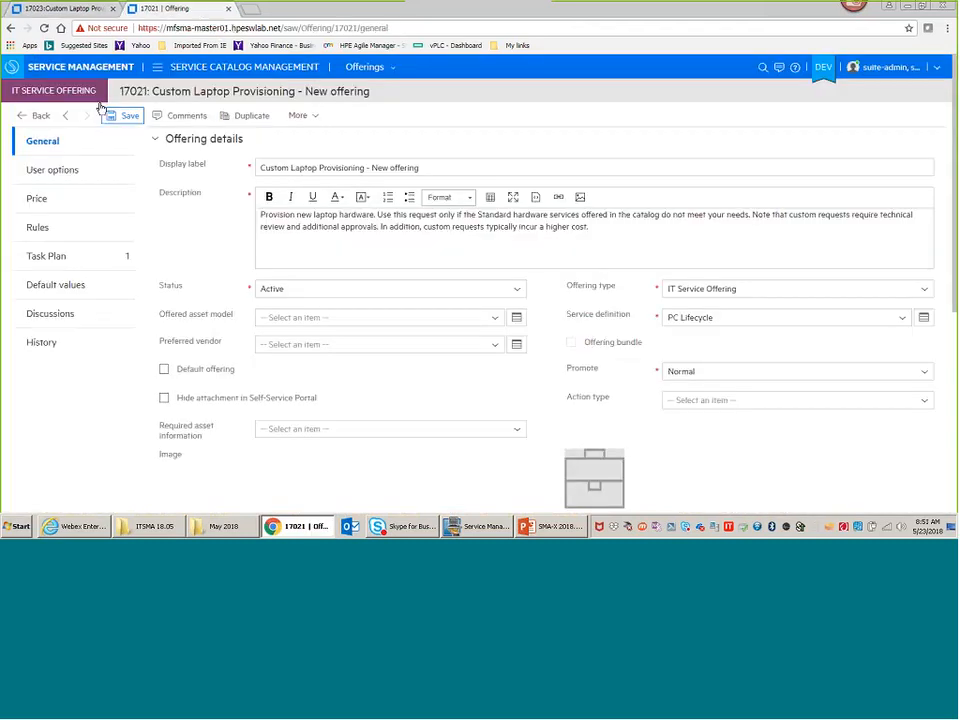
{"action": "left_click", "coordinate": [194, 68]}
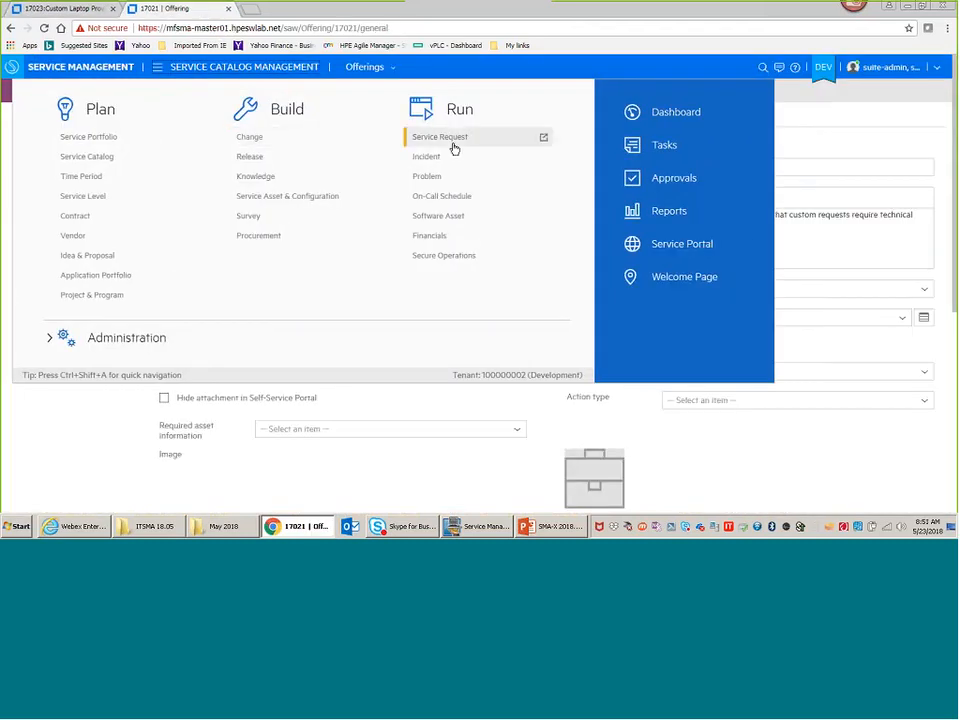
{"action": "left_click", "coordinate": [459, 146]}
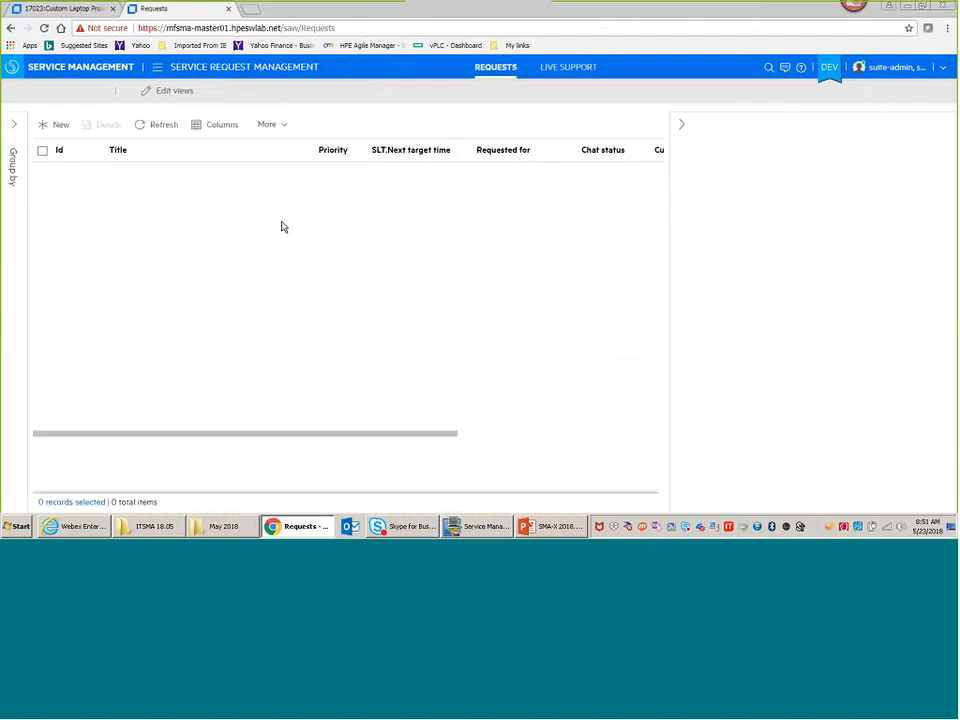
{"action": "left_click", "coordinate": [200, 228]}
{"action": "left_click", "coordinate": [117, 205]}
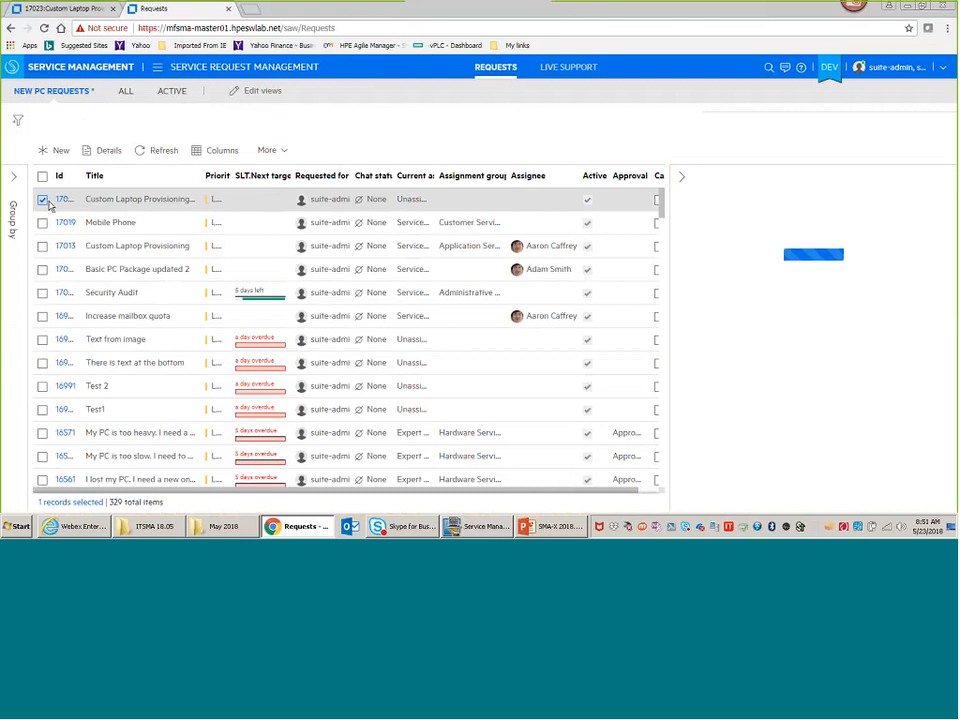
{"action": "left_click", "coordinate": [65, 201]}
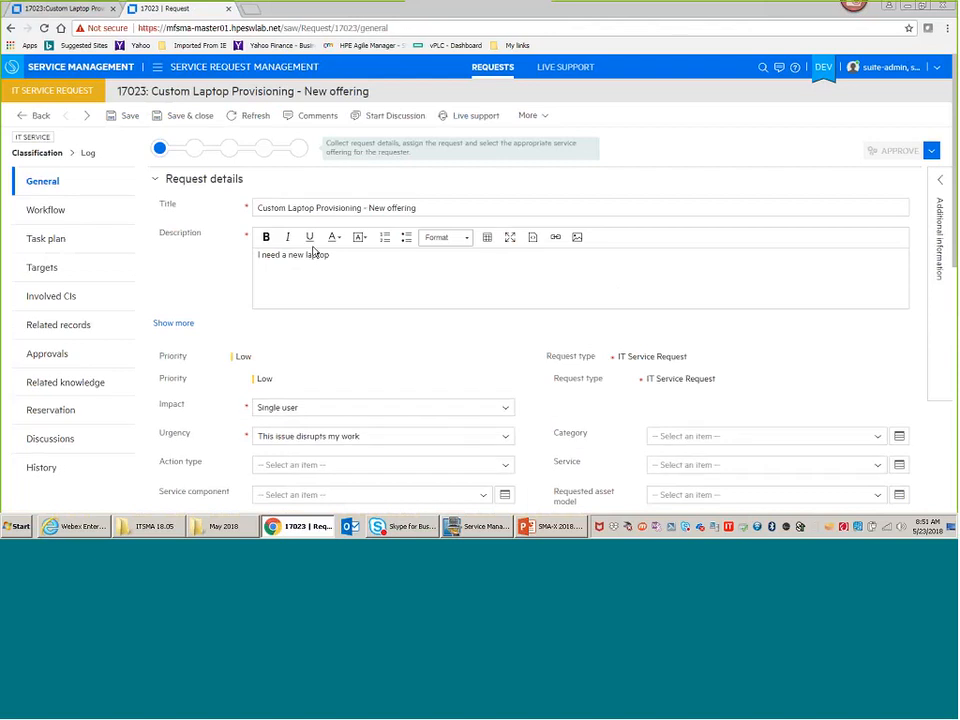
Review the request's general details and its fulfillment task plan
{"action": "scroll", "coordinate": [216, 272], "scroll_direction": "down", "scroll_amount": 3}
{"action": "scroll", "coordinate": [218, 274], "scroll_direction": "down", "scroll_amount": 2}
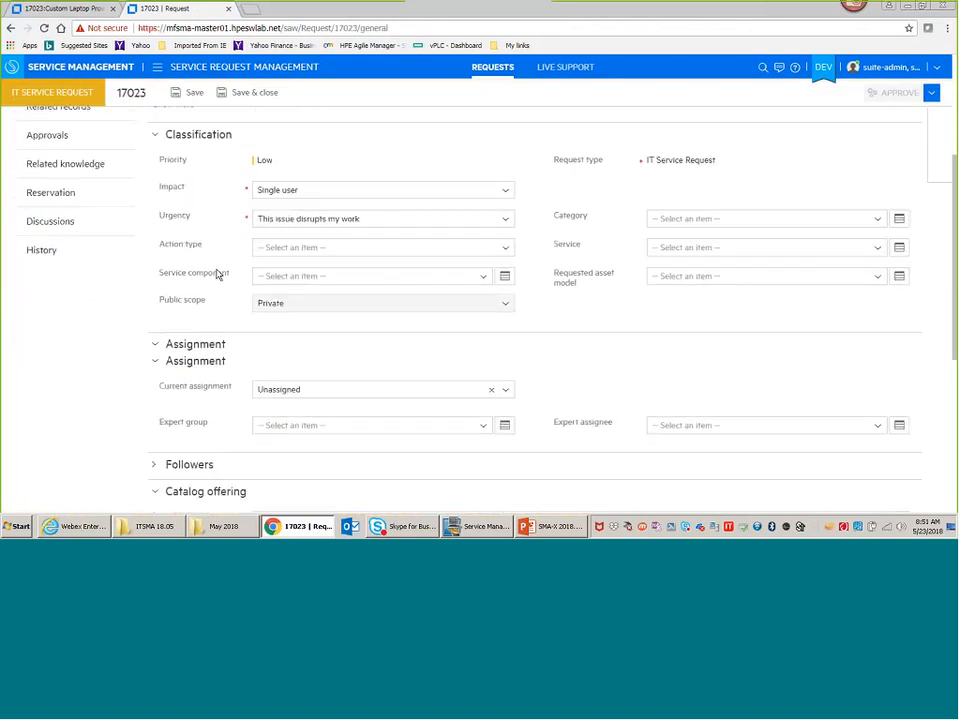
{"action": "scroll", "coordinate": [218, 274], "scroll_direction": "up", "scroll_amount": 3}
{"action": "scroll", "coordinate": [218, 274], "scroll_direction": "up", "scroll_amount": 2}
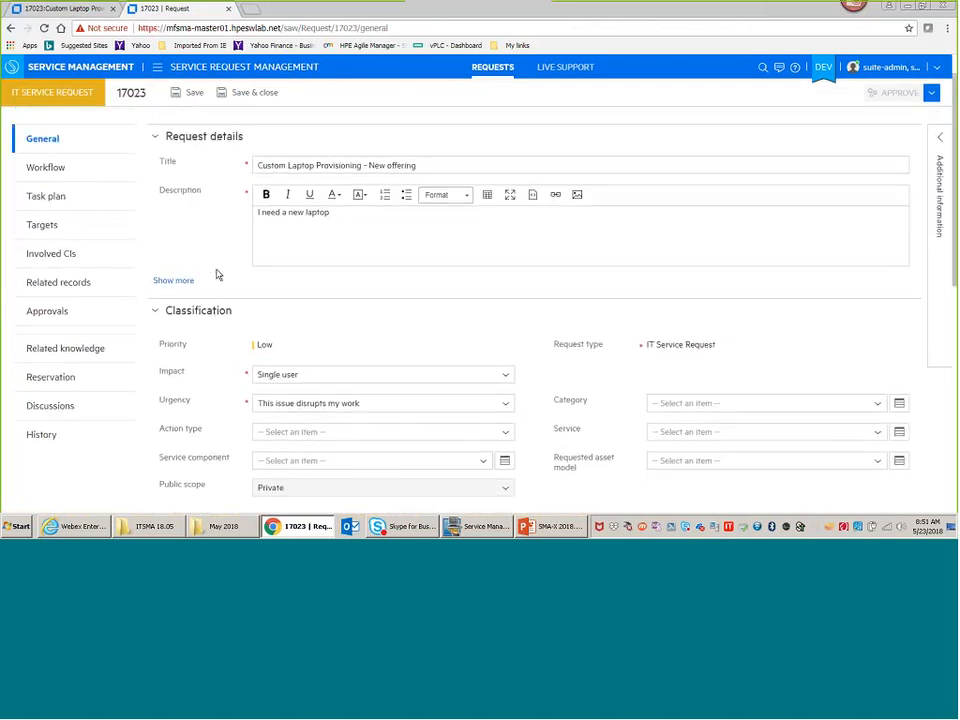
{"action": "left_click", "coordinate": [47, 239]}
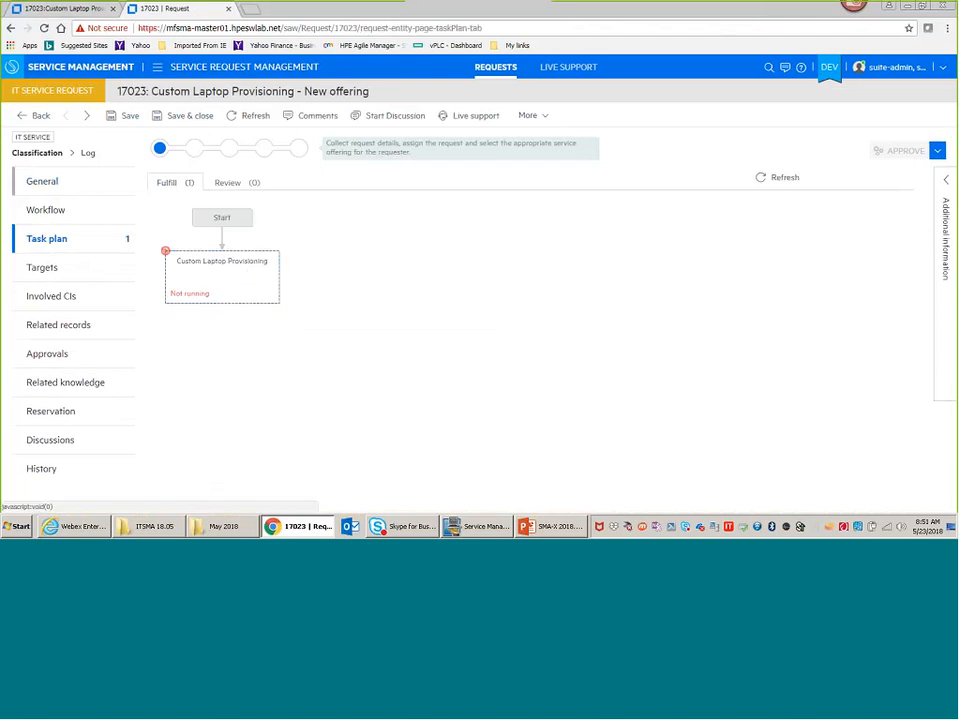
Set the request's current assignment to Service Desk and its service desk group to Administrative Services
{"action": "left_click", "coordinate": [42, 181]}
{"action": "scroll", "coordinate": [178, 306], "scroll_direction": "down", "scroll_amount": 3}
{"action": "scroll", "coordinate": [178, 308], "scroll_direction": "down", "scroll_amount": 5}
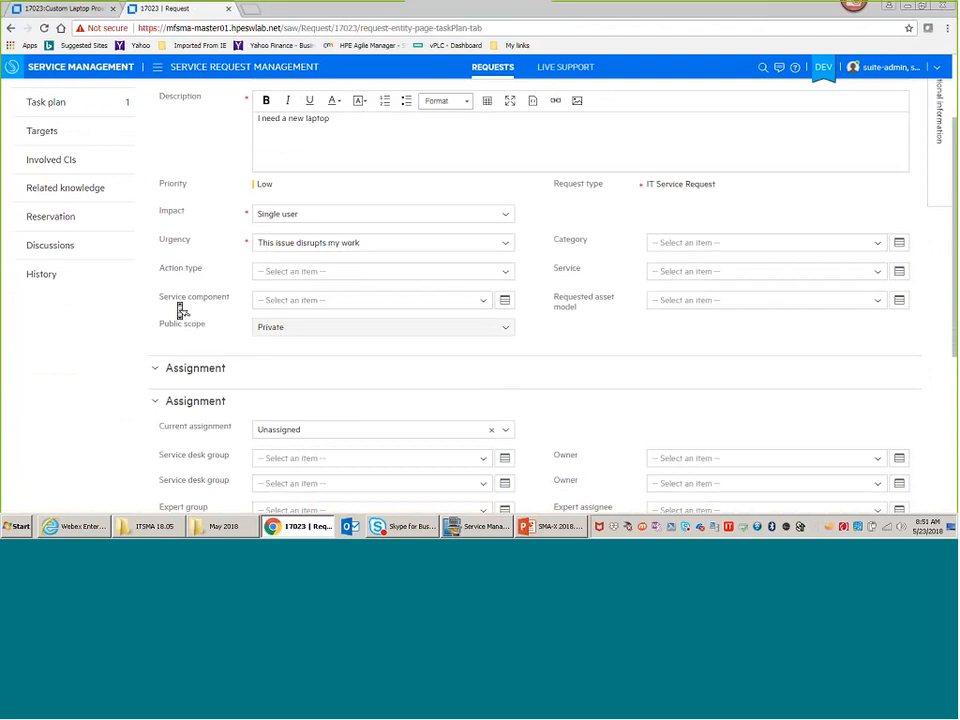
{"action": "left_click", "coordinate": [385, 311]}
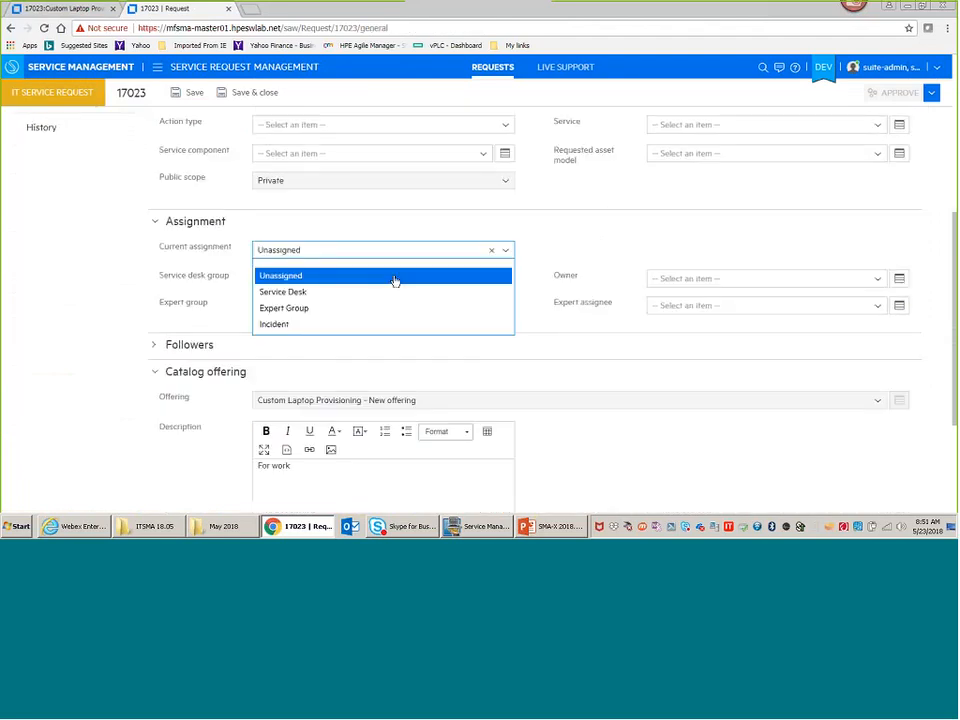
{"action": "left_click", "coordinate": [349, 289]}
{"action": "left_click", "coordinate": [349, 283]}
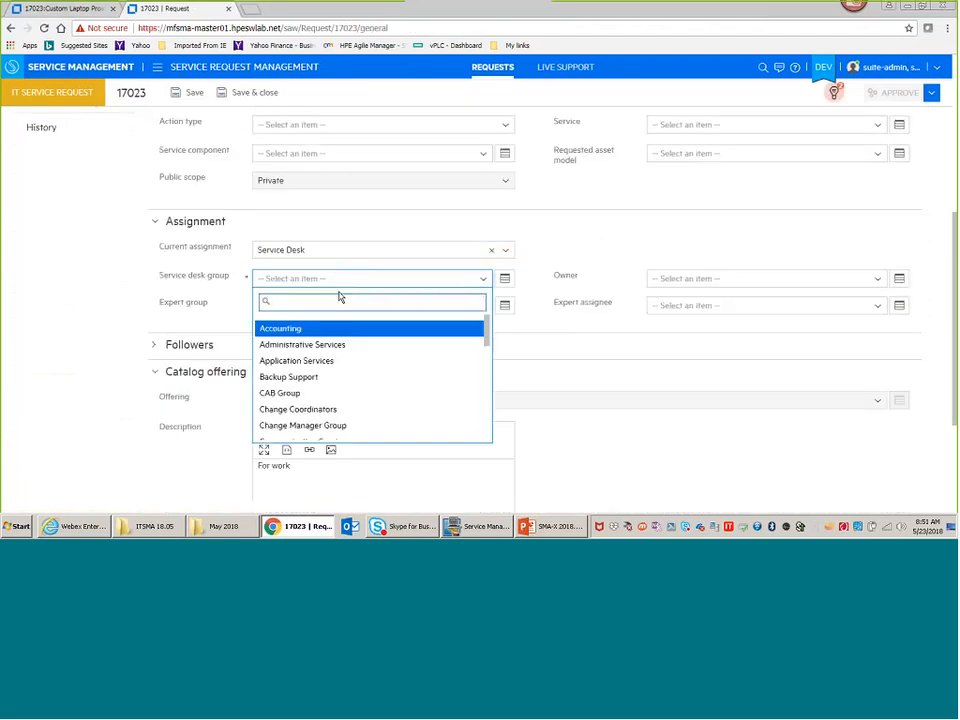
{"action": "left_click", "coordinate": [306, 344]}
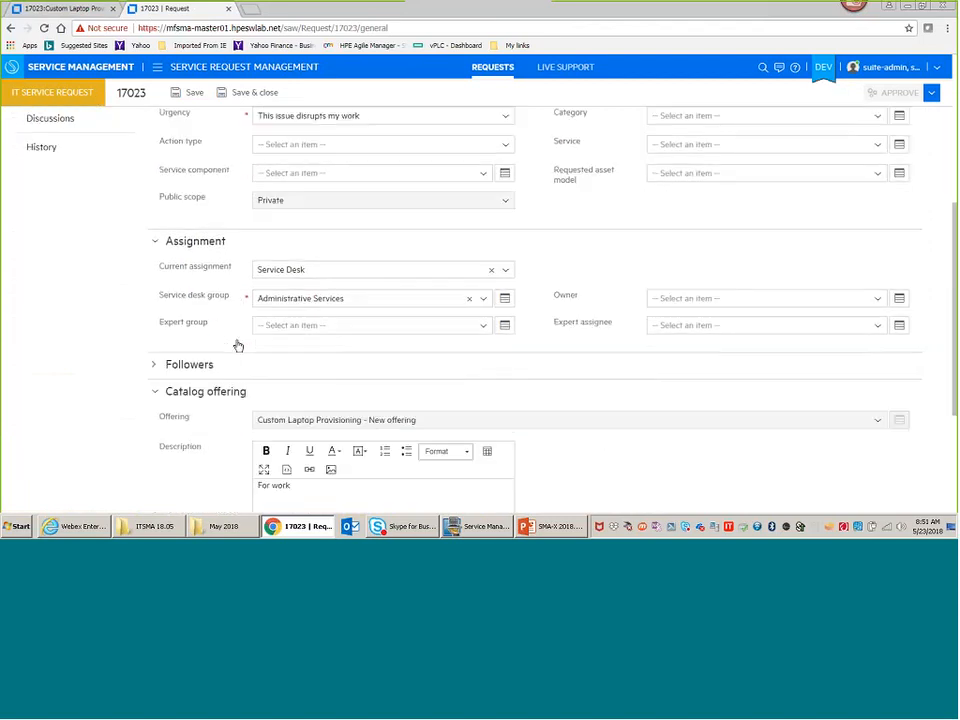
Set the category to the forgotten-password entry under Access (Accounts & Passwords) and the service to Backup - Personal Computer, saving the request
{"action": "left_click", "coordinate": [700, 275]}
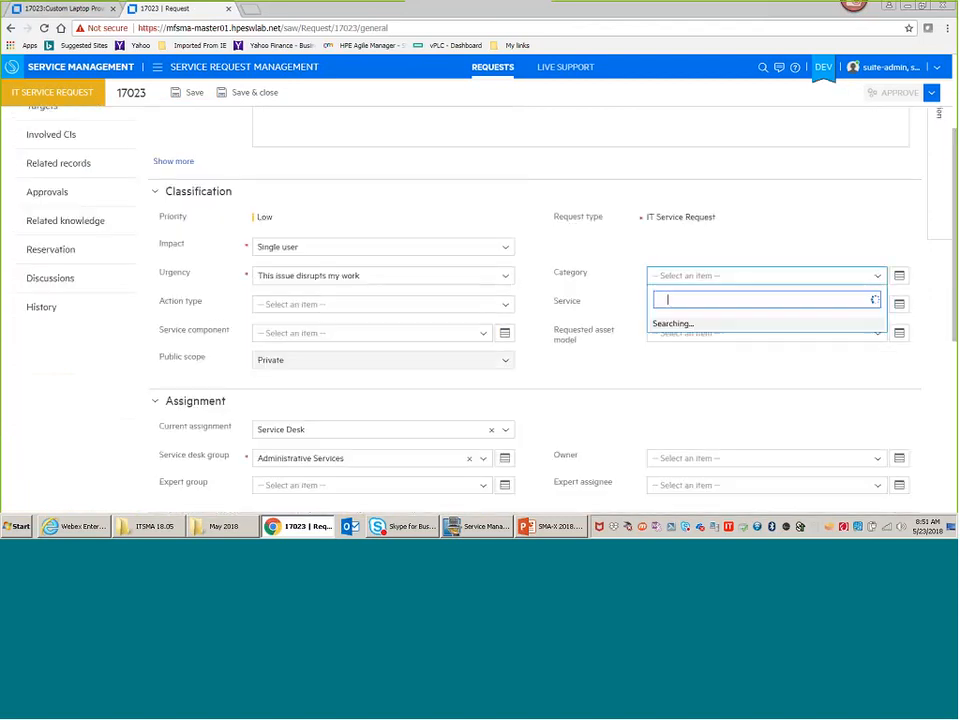
{"action": "left_click", "coordinate": [701, 334]}
{"action": "left_click", "coordinate": [706, 305]}
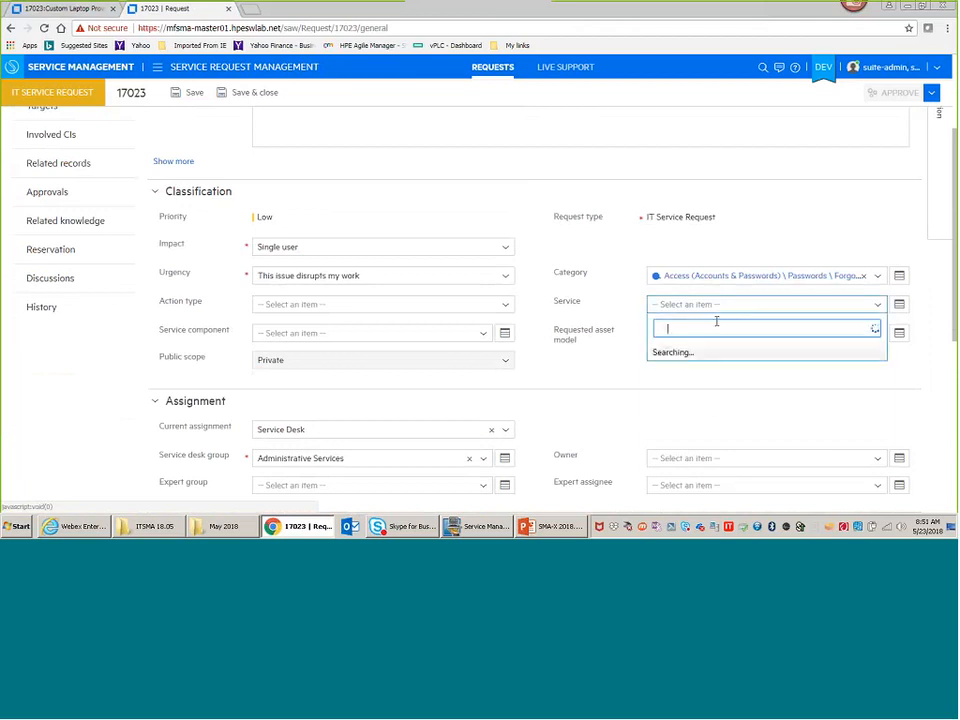
{"action": "left_click", "coordinate": [662, 353]}
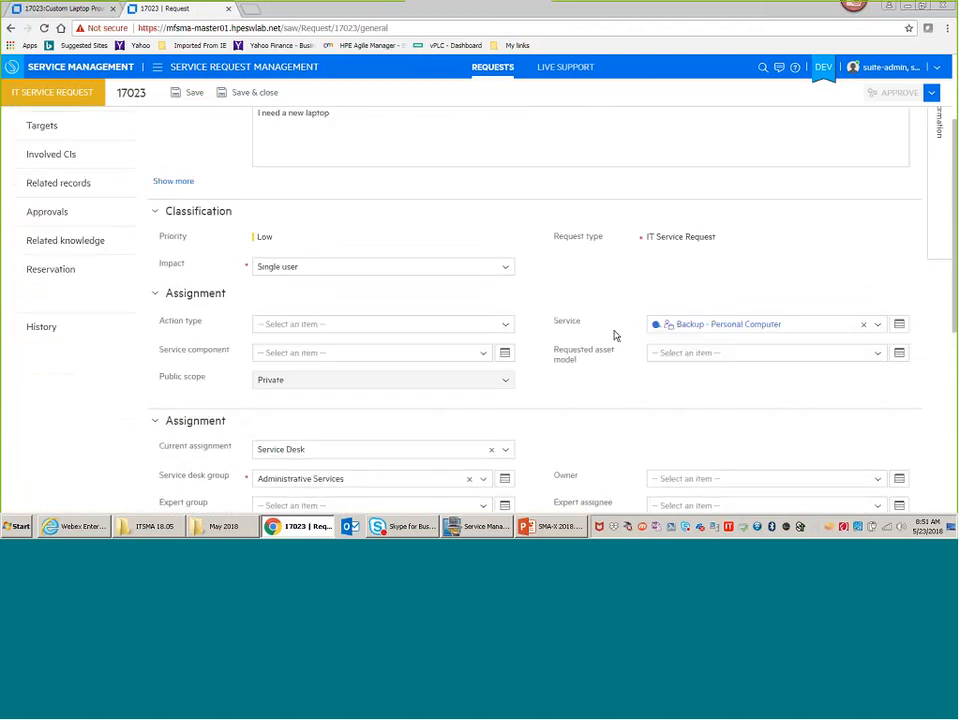
{"action": "left_click", "coordinate": [128, 116]}
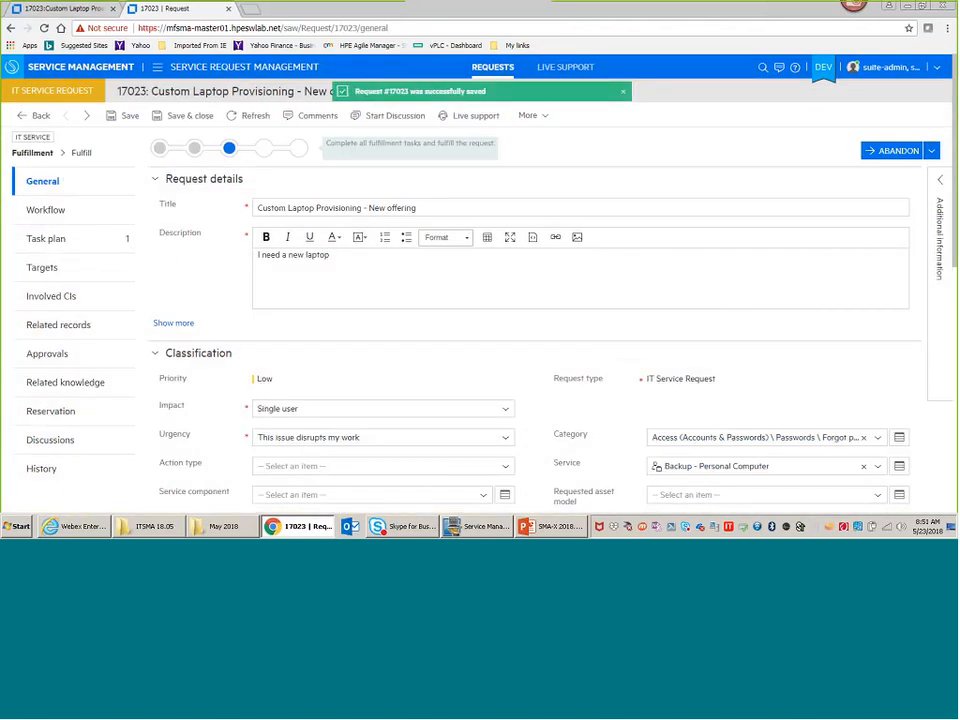
Inspect the Custom Laptop Provisioning task in the request's task plan, including its External Fulfilment details
{"action": "left_click", "coordinate": [66, 9]}
{"action": "left_click", "coordinate": [168, 9]}
{"action": "left_click", "coordinate": [46, 238]}
{"action": "left_click", "coordinate": [54, 186]}
{"action": "left_click", "coordinate": [48, 236]}
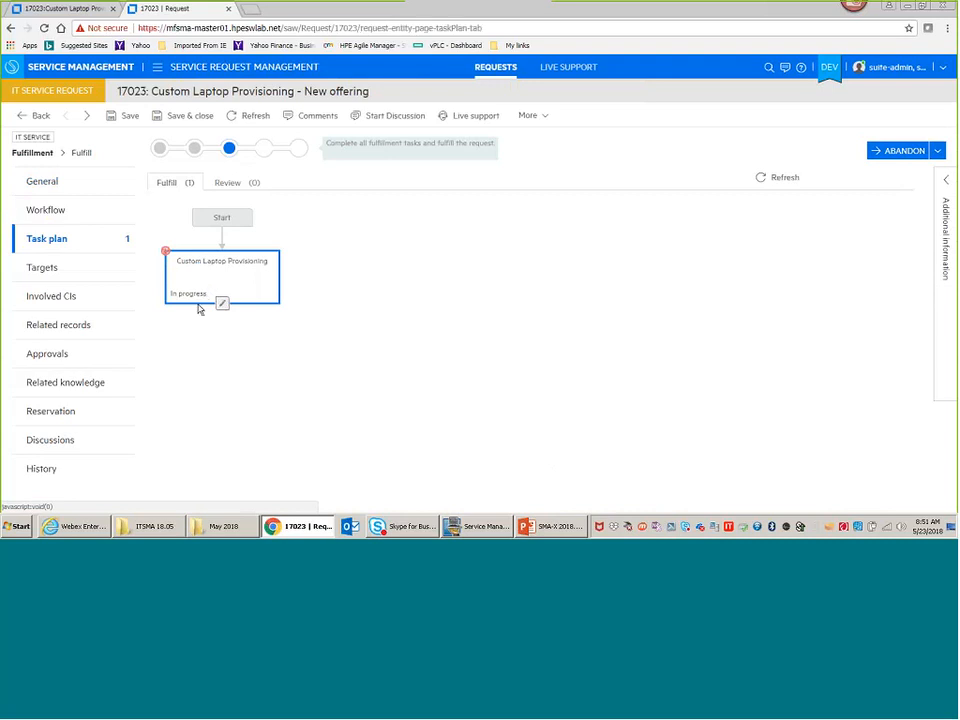
{"action": "left_click", "coordinate": [201, 296]}
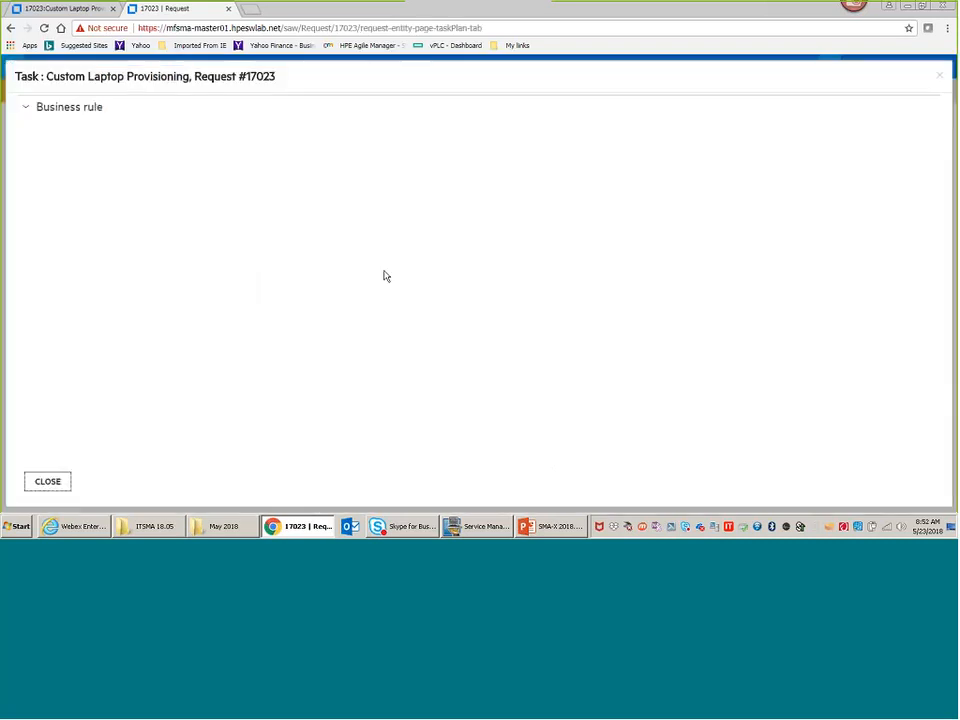
{"action": "left_click", "coordinate": [72, 362]}
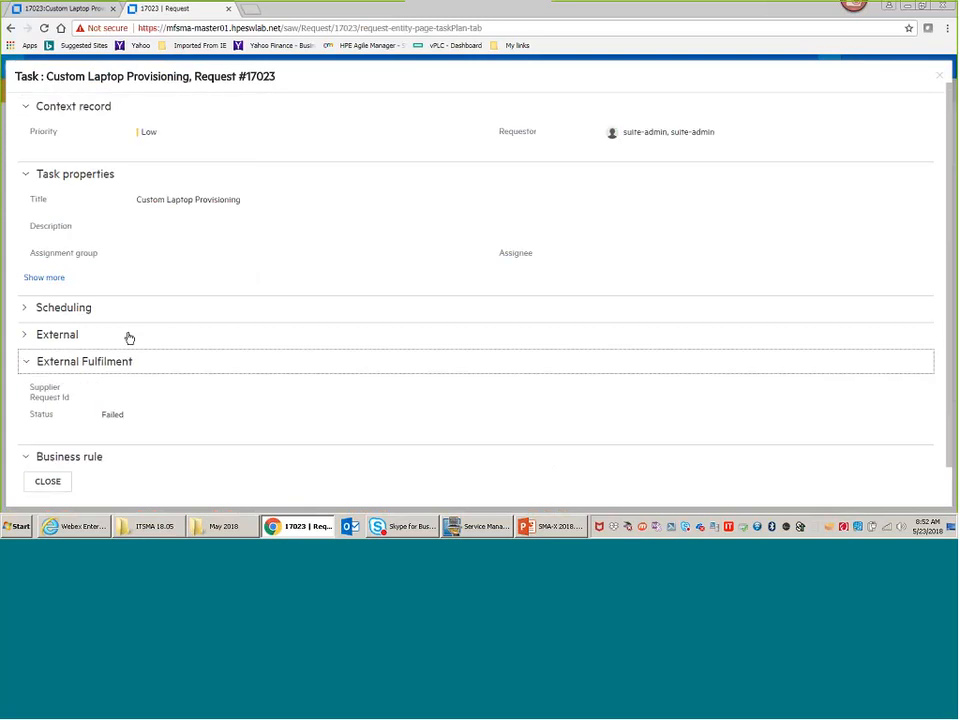
{"action": "left_click", "coordinate": [52, 480]}
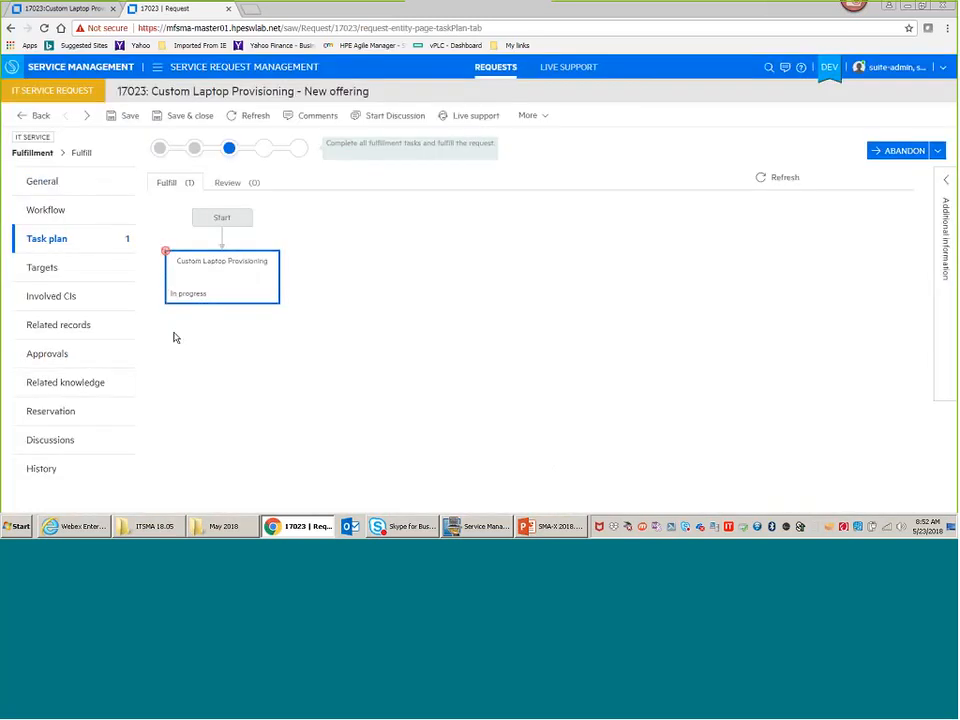
Return from the request's tracking page to the Service Portal home page
{"action": "left_click", "coordinate": [65, 9]}
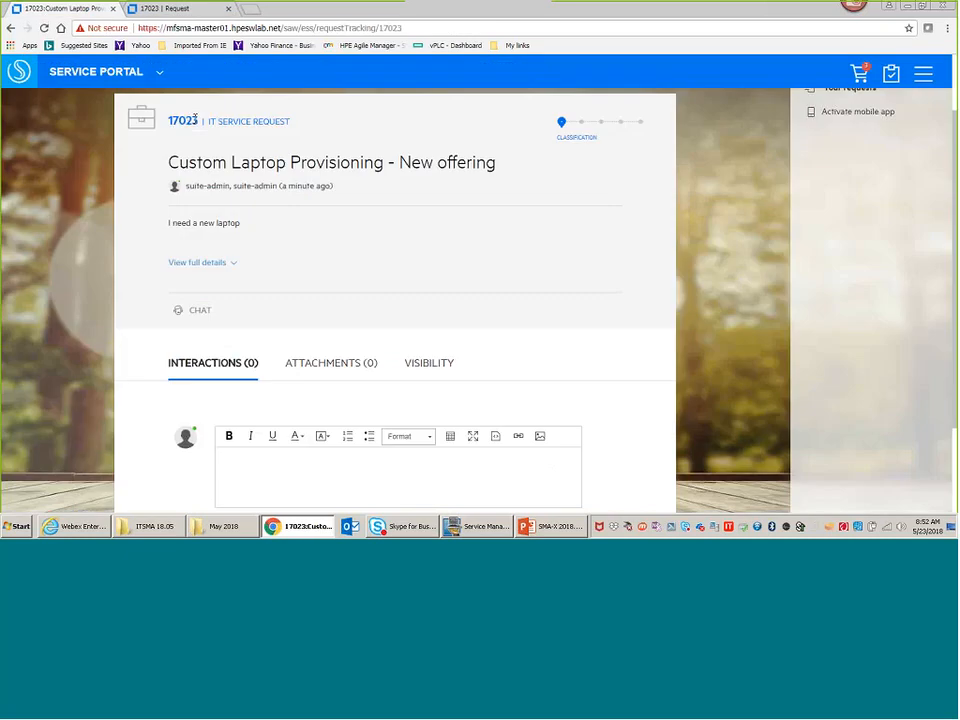
{"action": "scroll", "coordinate": [201, 128], "scroll_direction": "up", "scroll_amount": 2}
{"action": "left_click", "coordinate": [201, 128]}
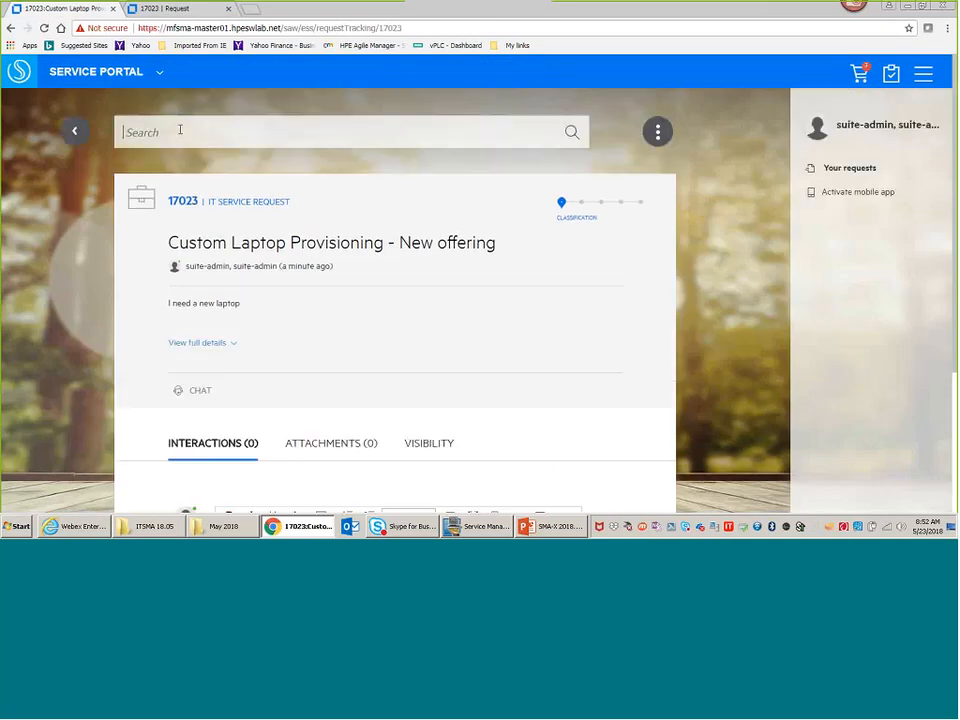
{"action": "left_click", "coordinate": [74, 130]}
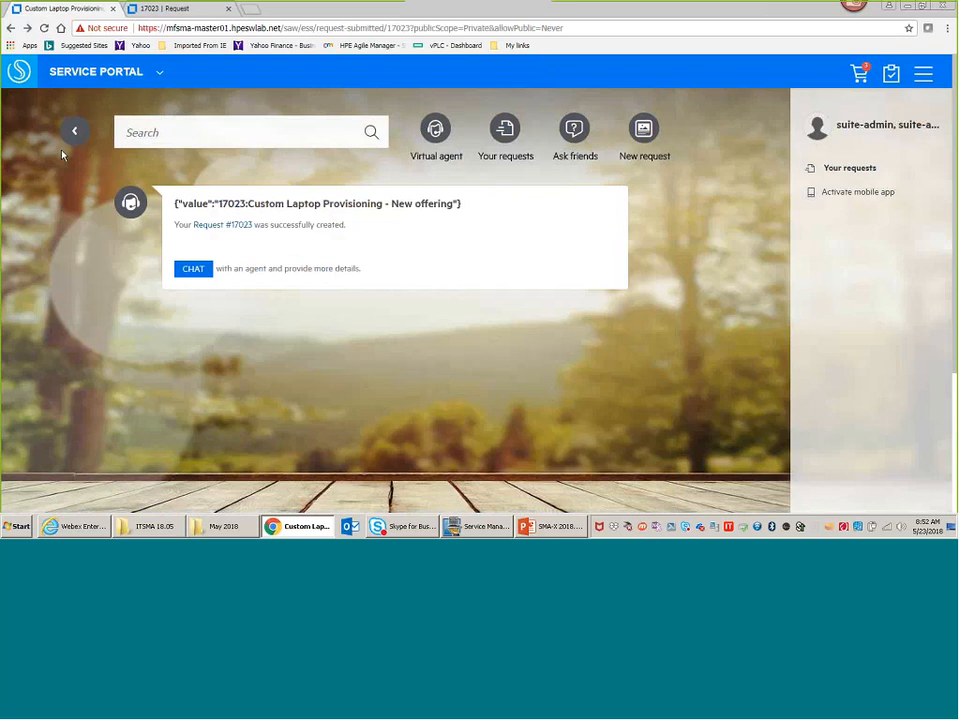
{"action": "left_click", "coordinate": [74, 130]}
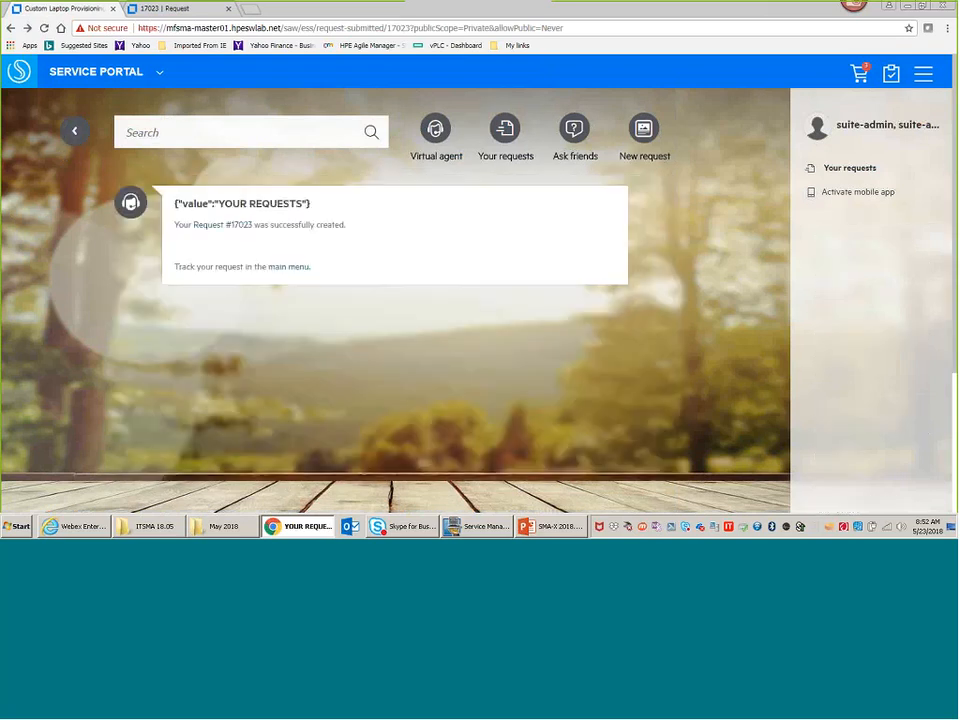
{"action": "left_click", "coordinate": [120, 76]}
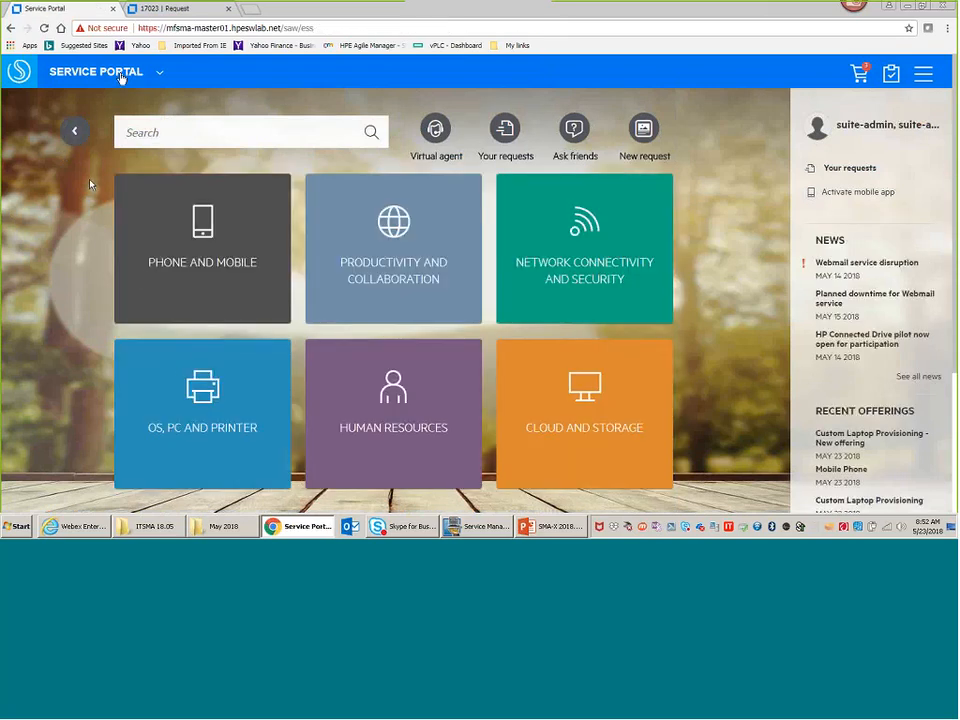
Open the original Custom Laptop Provisioning offering's request form from the OS, PC and Printer category
{"action": "left_click", "coordinate": [183, 368]}
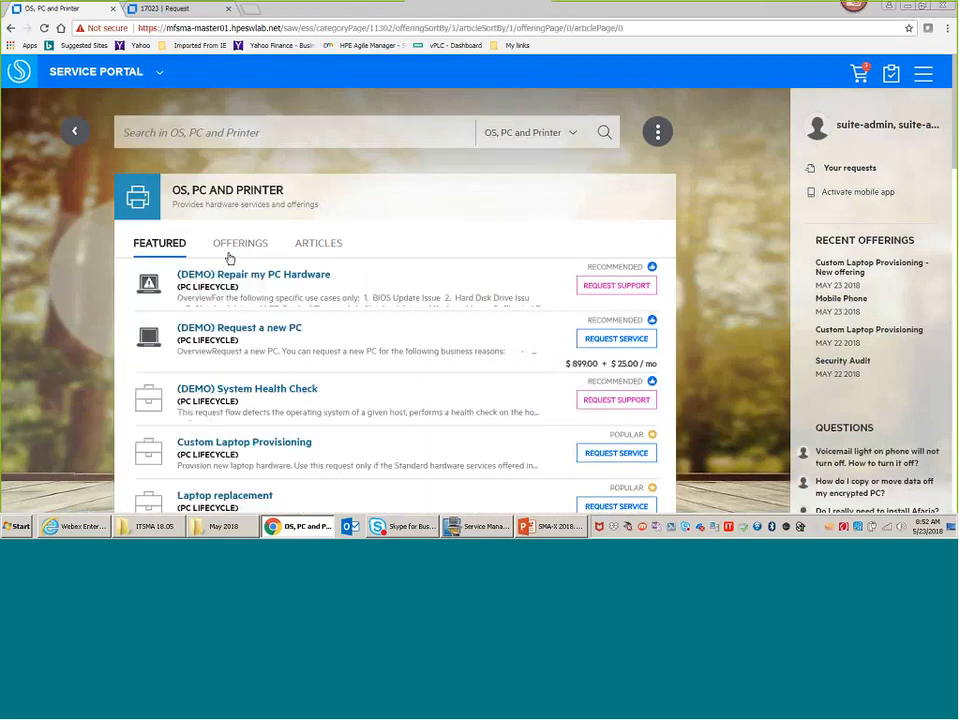
{"action": "scroll", "coordinate": [183, 328], "scroll_direction": "down", "scroll_amount": 2}
{"action": "left_click", "coordinate": [250, 326]}
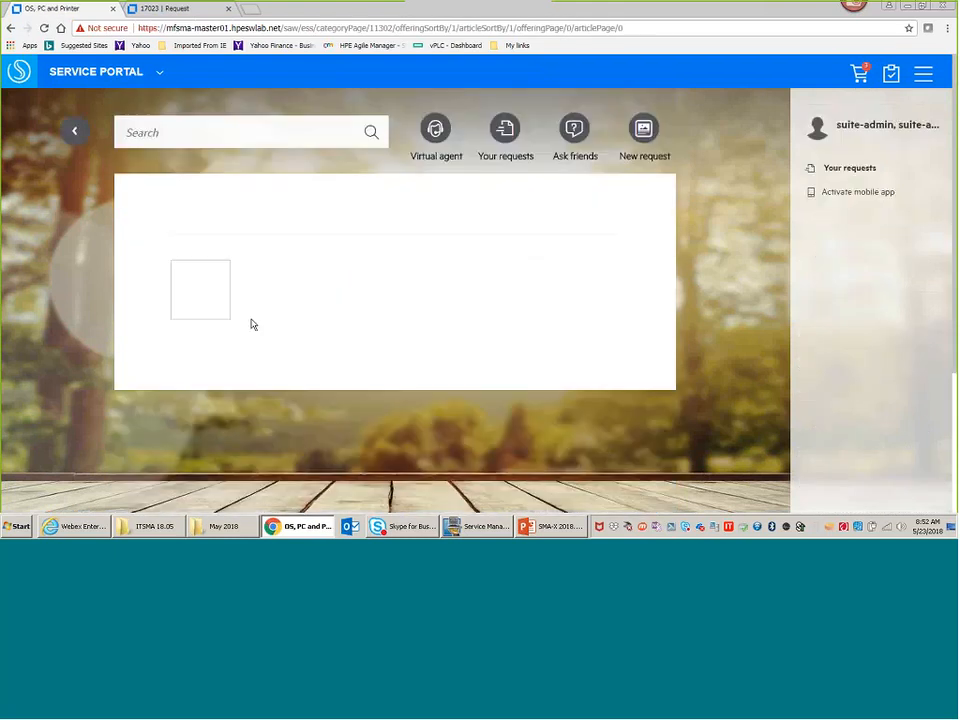
{"action": "scroll", "coordinate": [140, 249], "scroll_direction": "down", "scroll_amount": 1}
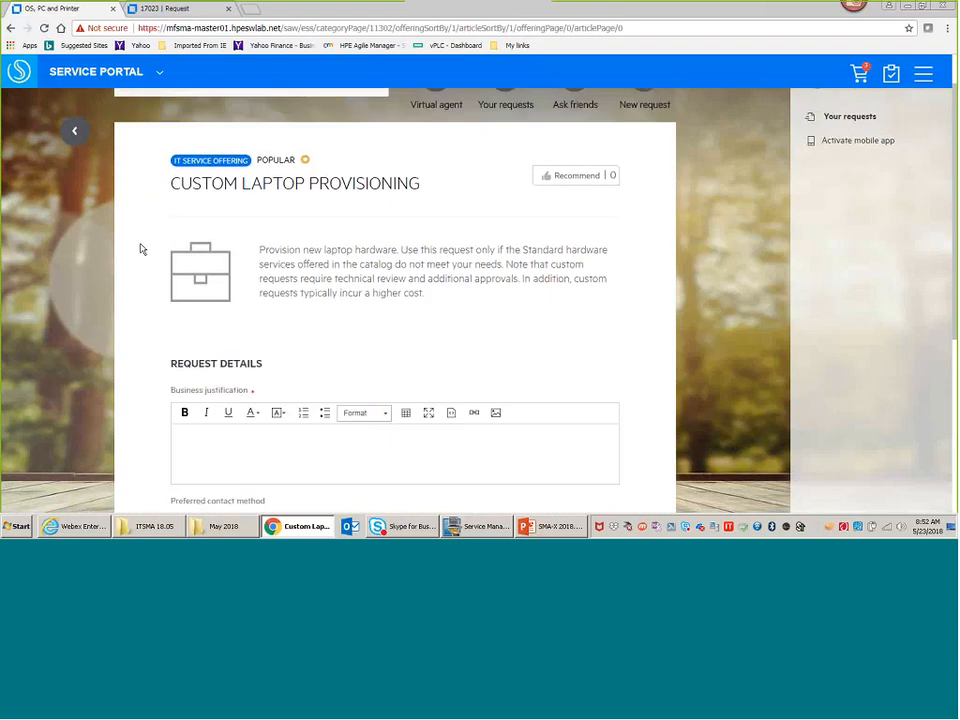
{"action": "left_click", "coordinate": [172, 12]}
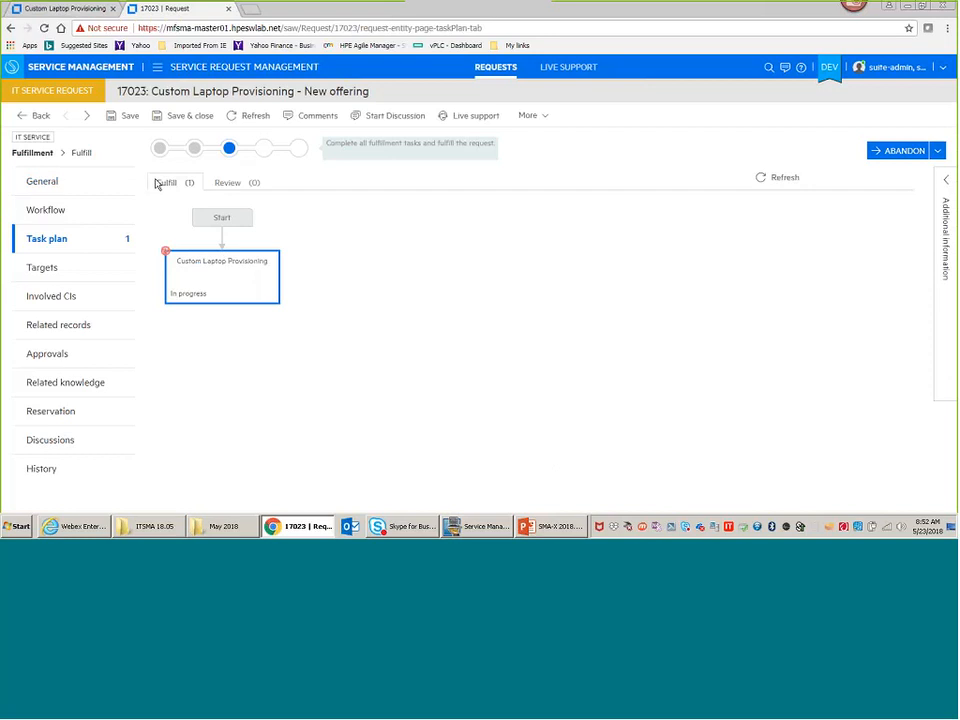
{"action": "left_click", "coordinate": [68, 9]}
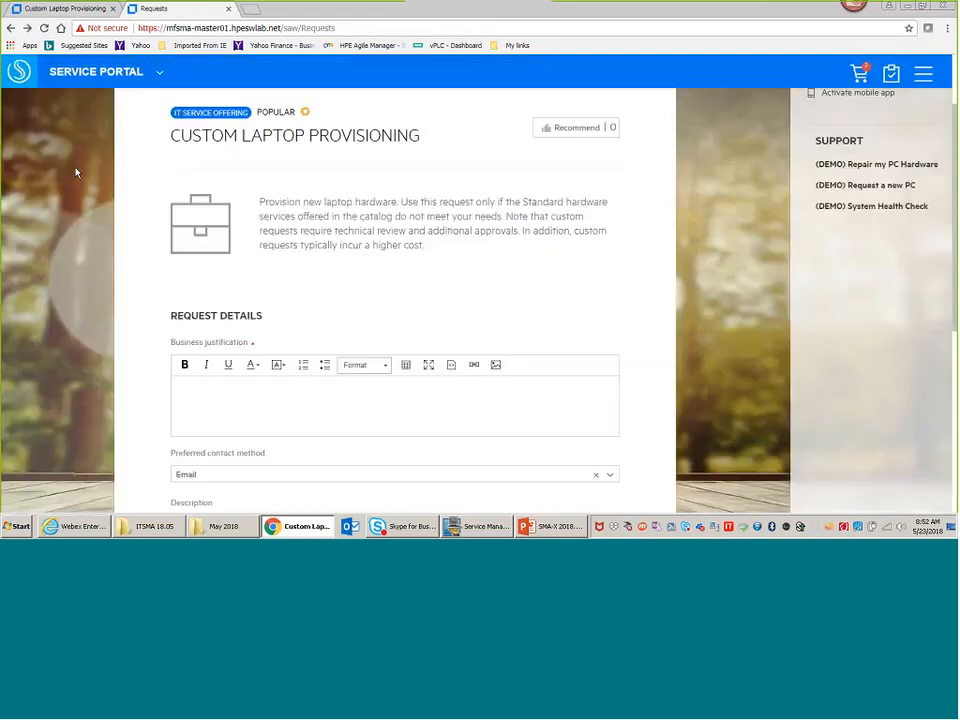
Open the Custom Laptop Provisioning request submitted 17 hours ago from the list of your open requests
{"action": "scroll", "coordinate": [141, 103], "scroll_direction": "up", "scroll_amount": 1}
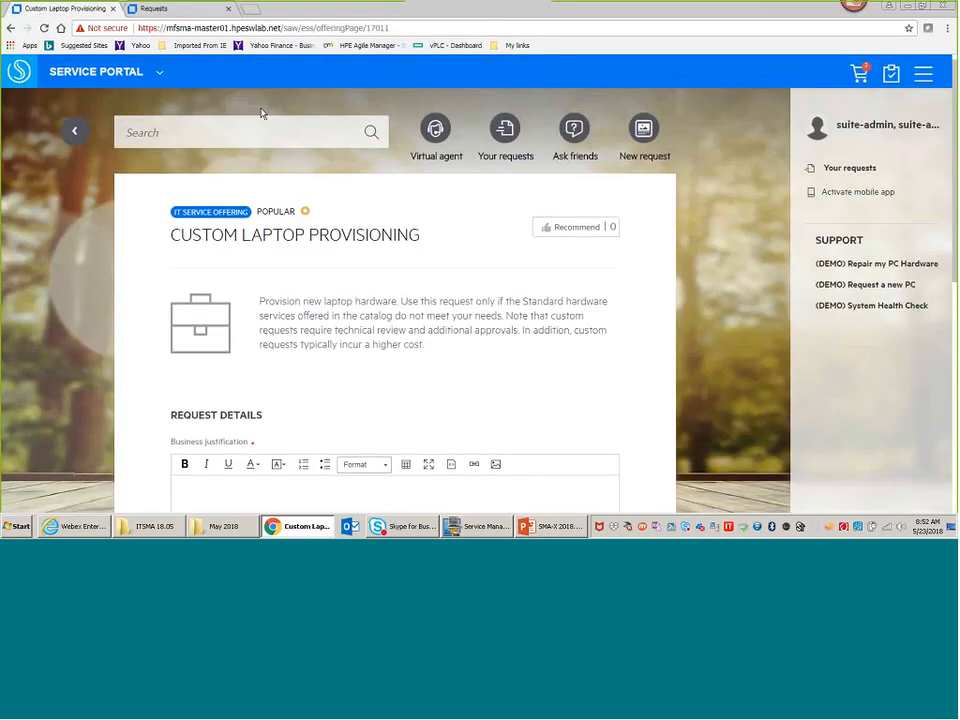
{"action": "scroll", "coordinate": [120, 294], "scroll_direction": "down", "scroll_amount": 1}
{"action": "scroll", "coordinate": [122, 295], "scroll_direction": "down", "scroll_amount": 1}
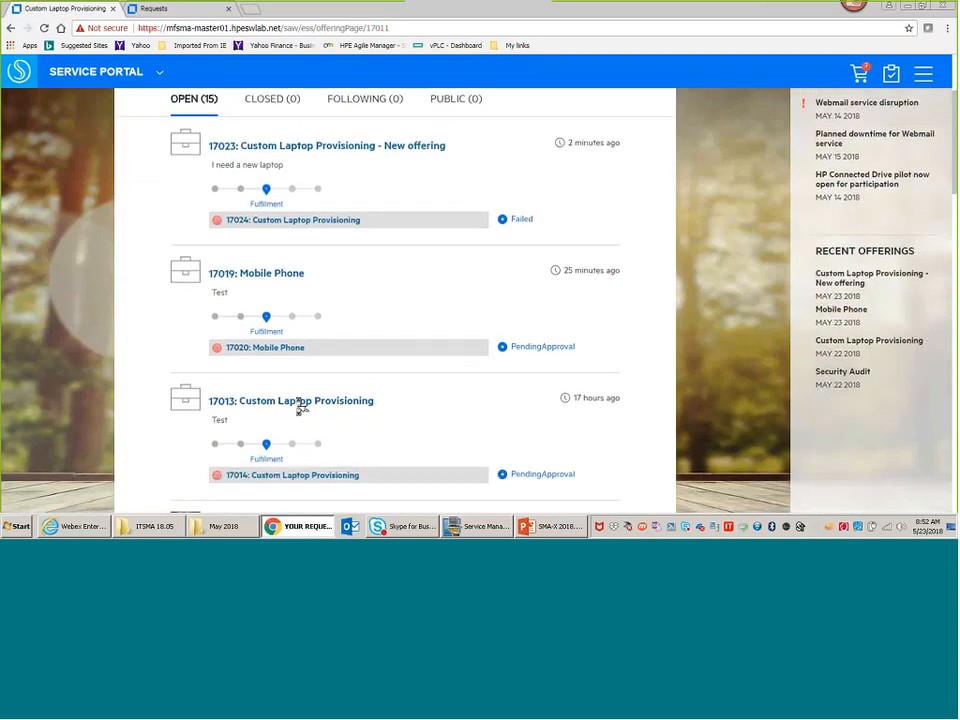
{"action": "scroll", "coordinate": [330, 375], "scroll_direction": "down", "scroll_amount": 1}
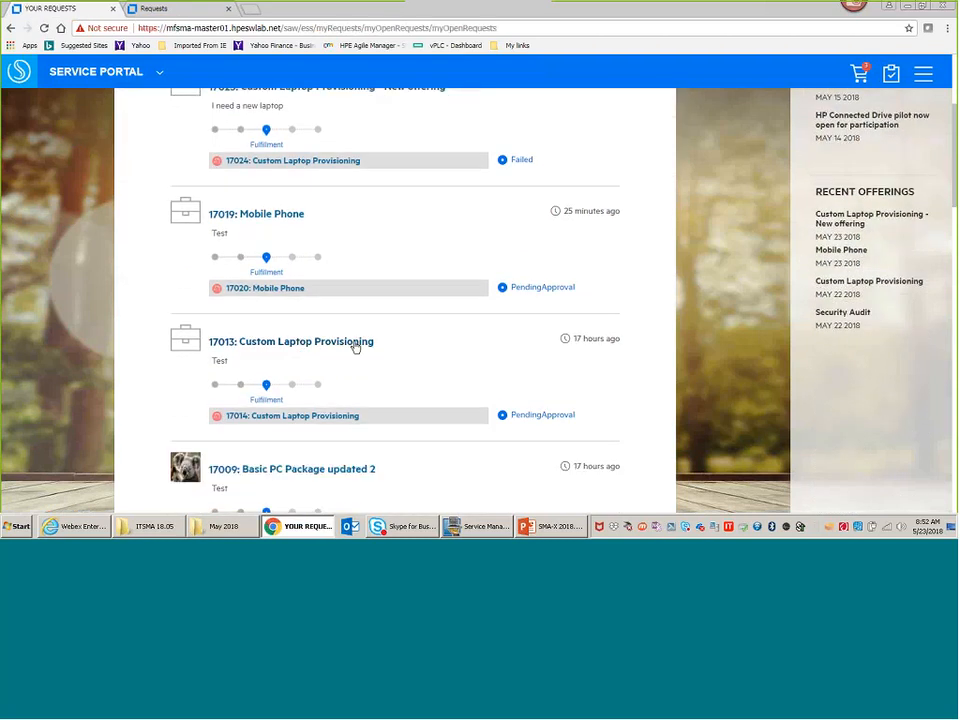
{"action": "left_click", "coordinate": [355, 344]}
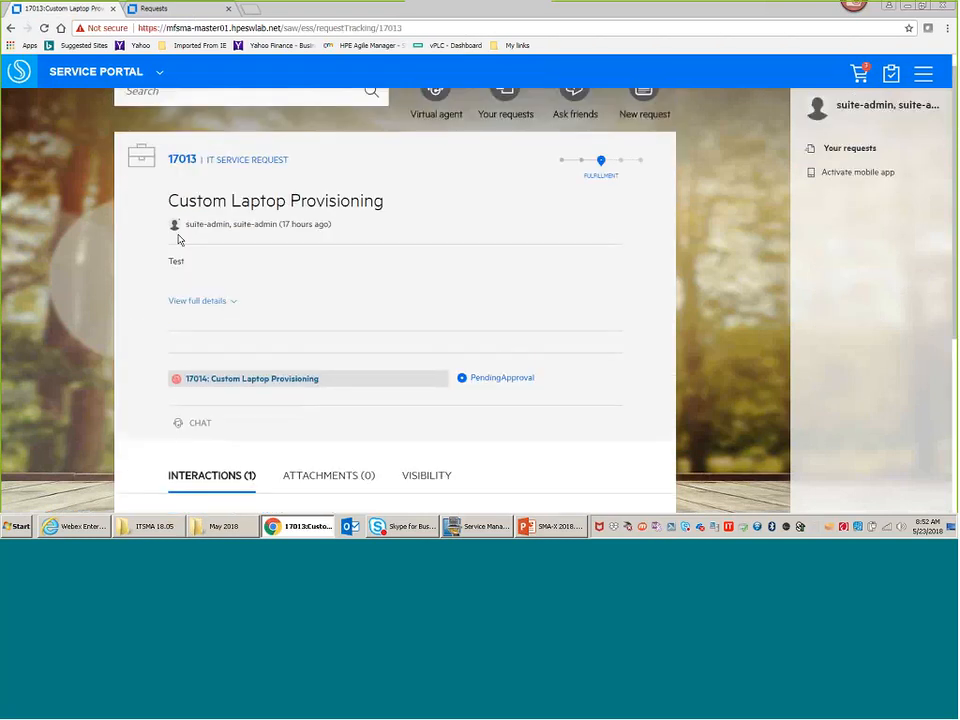
Review the request's full details and open its Custom Laptop Provisioning fulfillment task to examine the supplier request ID
{"action": "scroll", "coordinate": [345, 167], "scroll_direction": "down", "scroll_amount": 1}
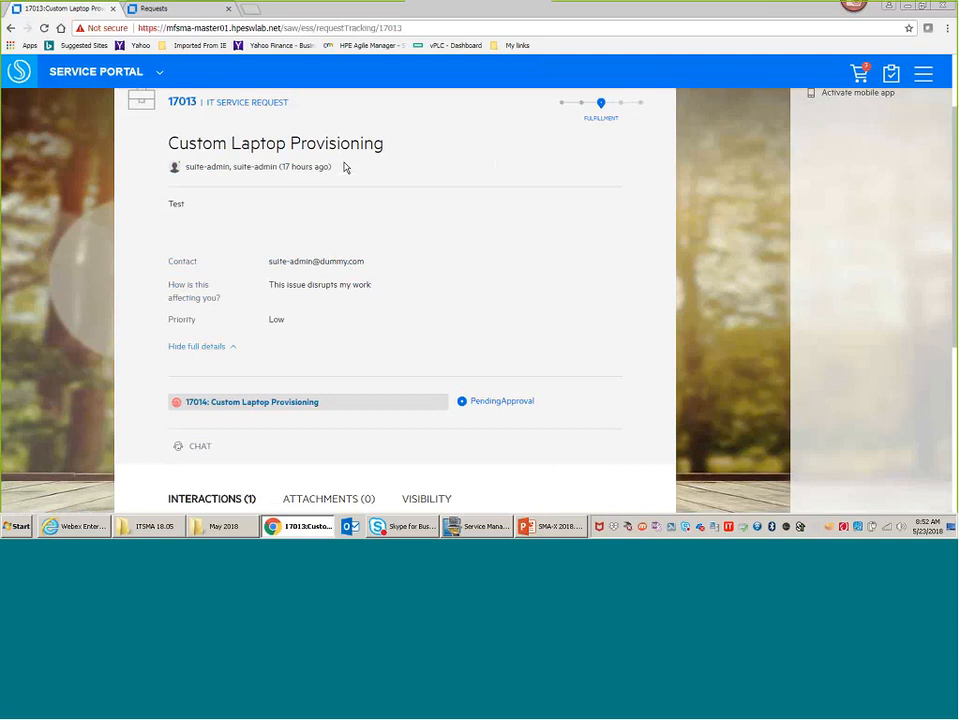
{"action": "left_click_drag", "start_coordinate": [384, 143], "coordinate": [160, 101]}
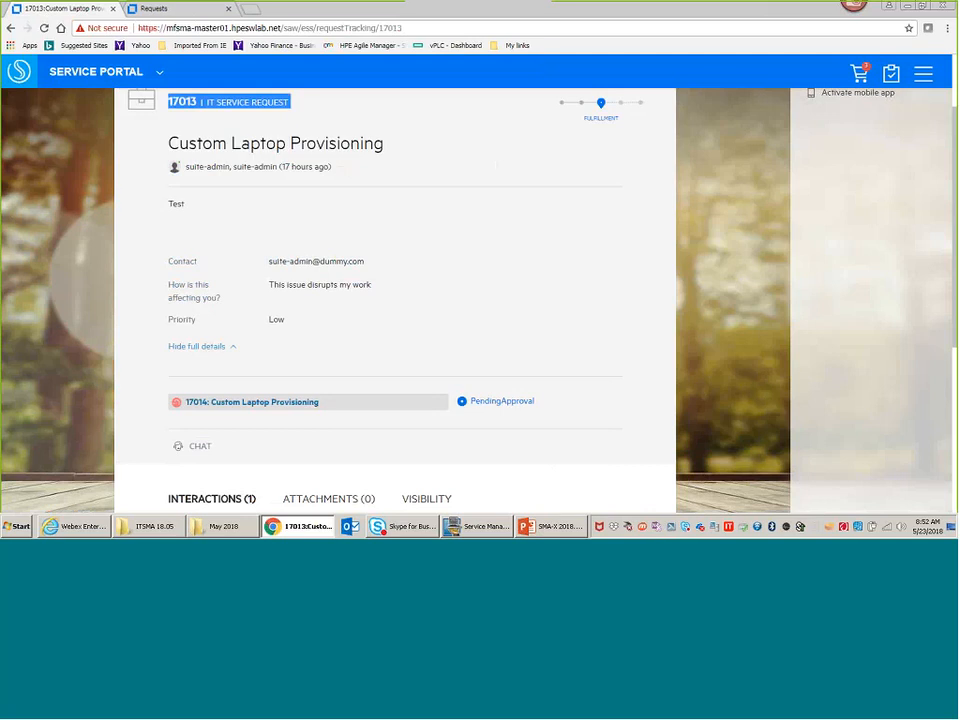
{"action": "left_click", "coordinate": [343, 410]}
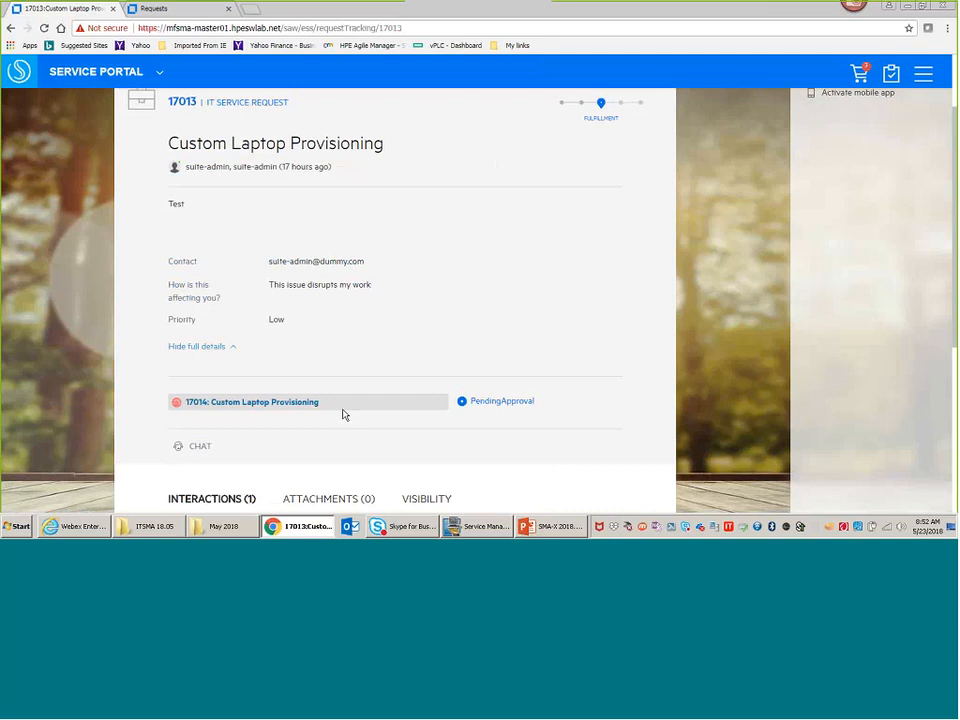
{"action": "double_click", "coordinate": [183, 102]}
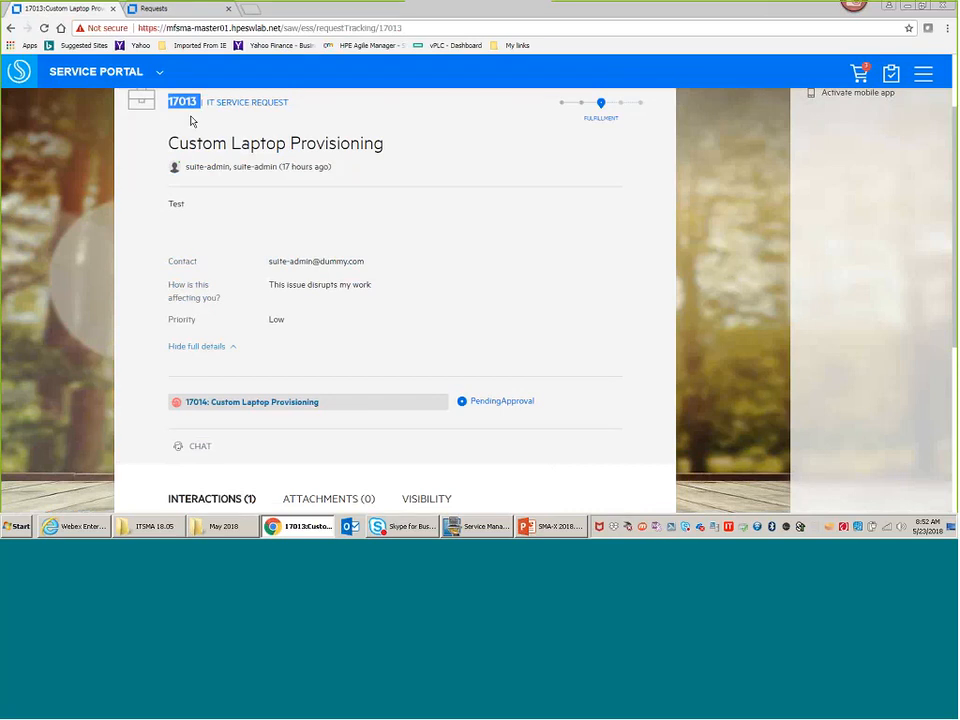
{"action": "left_click", "coordinate": [250, 403]}
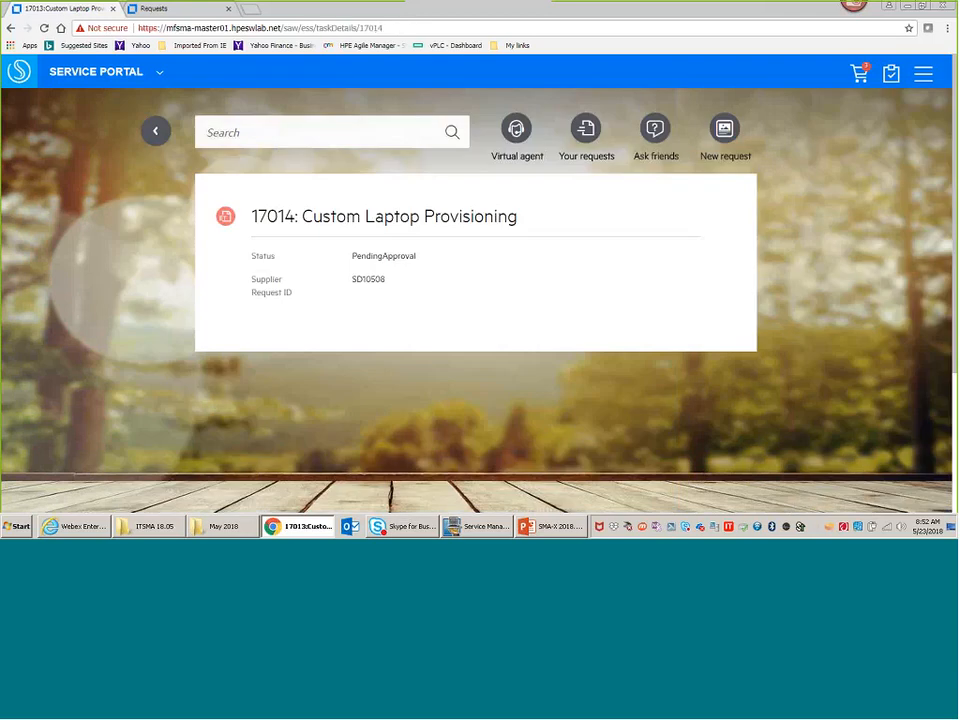
{"action": "double_click", "coordinate": [380, 281]}
Switch to the Service Manager client and open the Custom Laptop Provisioning interaction that matches the supplier request ID
{"action": "key", "text": "alt+Tab"}
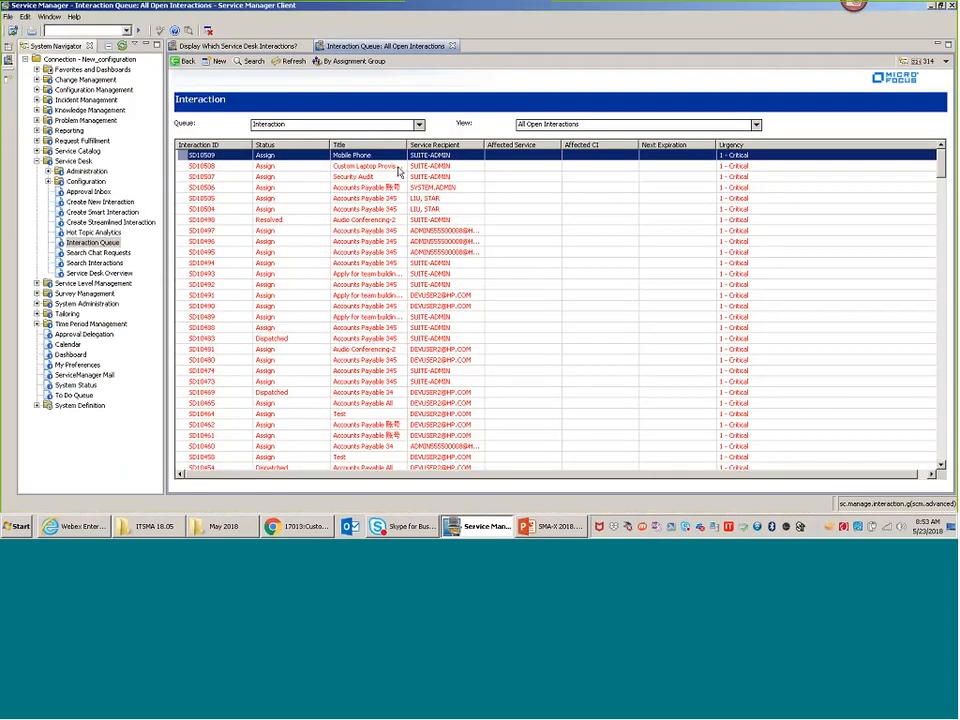
{"action": "left_click", "coordinate": [250, 168]}
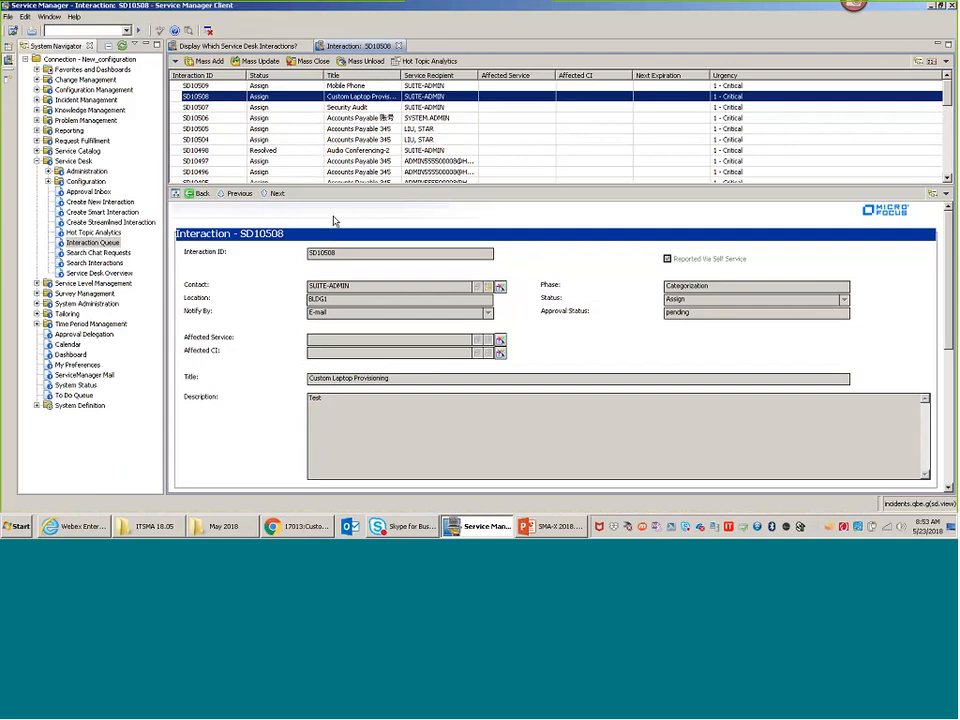
{"action": "left_click_drag", "start_coordinate": [338, 253], "coordinate": [302, 256]}
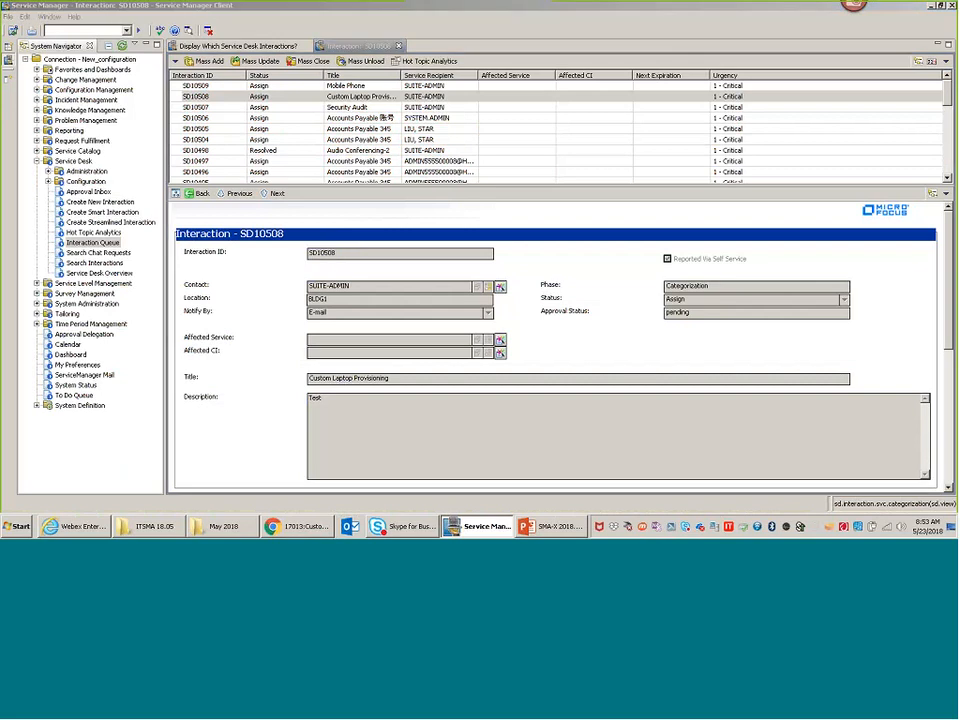
Switch back to the Service Portal and examine the parent request's tracking page, including its fulfillment status and Interactions section
{"action": "key", "text": "alt+Tab"}
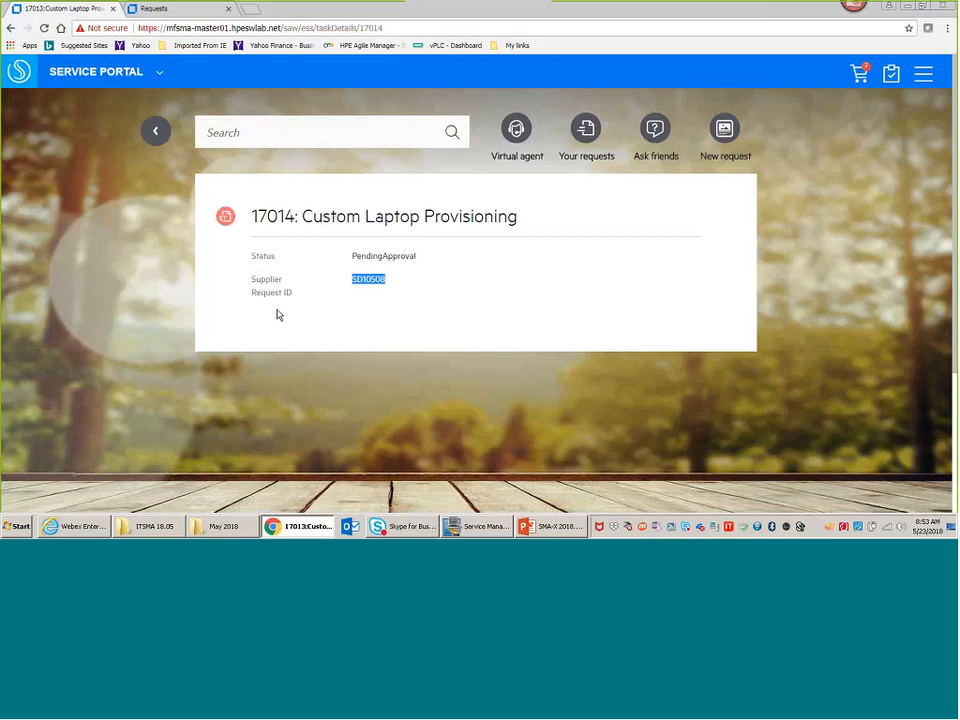
{"action": "left_click", "coordinate": [355, 290]}
{"action": "scroll", "coordinate": [127, 263], "scroll_direction": "down", "scroll_amount": 2}
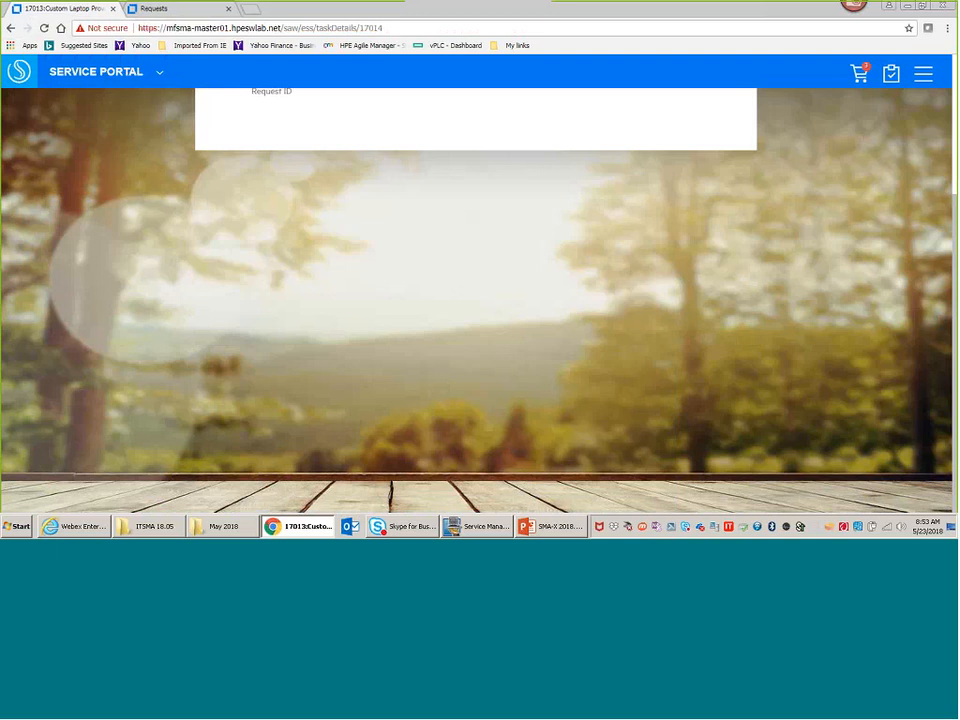
{"action": "scroll", "coordinate": [201, 321], "scroll_direction": "up", "scroll_amount": 4}
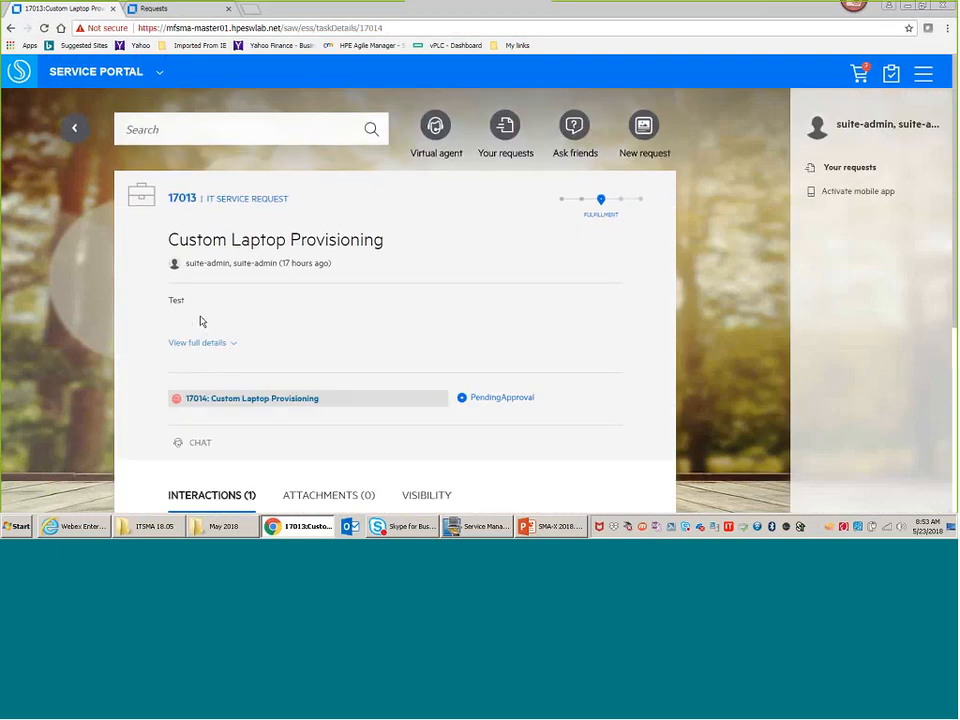
{"action": "scroll", "coordinate": [200, 321], "scroll_direction": "down", "scroll_amount": 1}
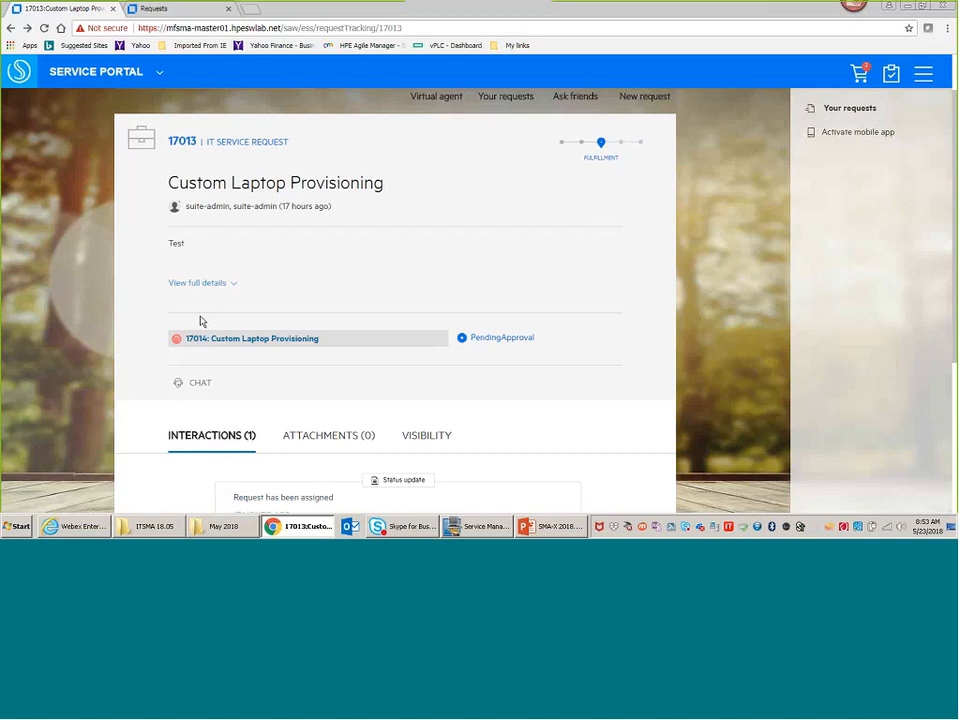
{"action": "scroll", "coordinate": [200, 321], "scroll_direction": "down", "scroll_amount": 2}
{"action": "scroll", "coordinate": [200, 321], "scroll_direction": "up", "scroll_amount": 2}
{"action": "scroll", "coordinate": [200, 321], "scroll_direction": "down", "scroll_amount": 1}
{"action": "scroll", "coordinate": [200, 321], "scroll_direction": "down", "scroll_amount": 3}
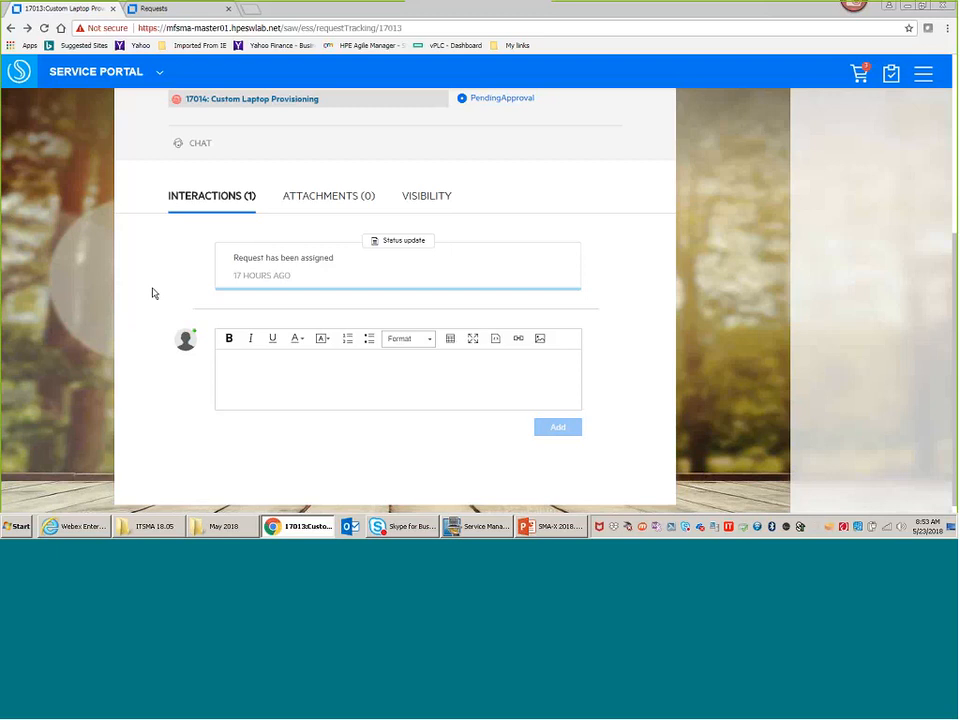
{"action": "scroll", "coordinate": [152, 293], "scroll_direction": "up", "scroll_amount": 3}
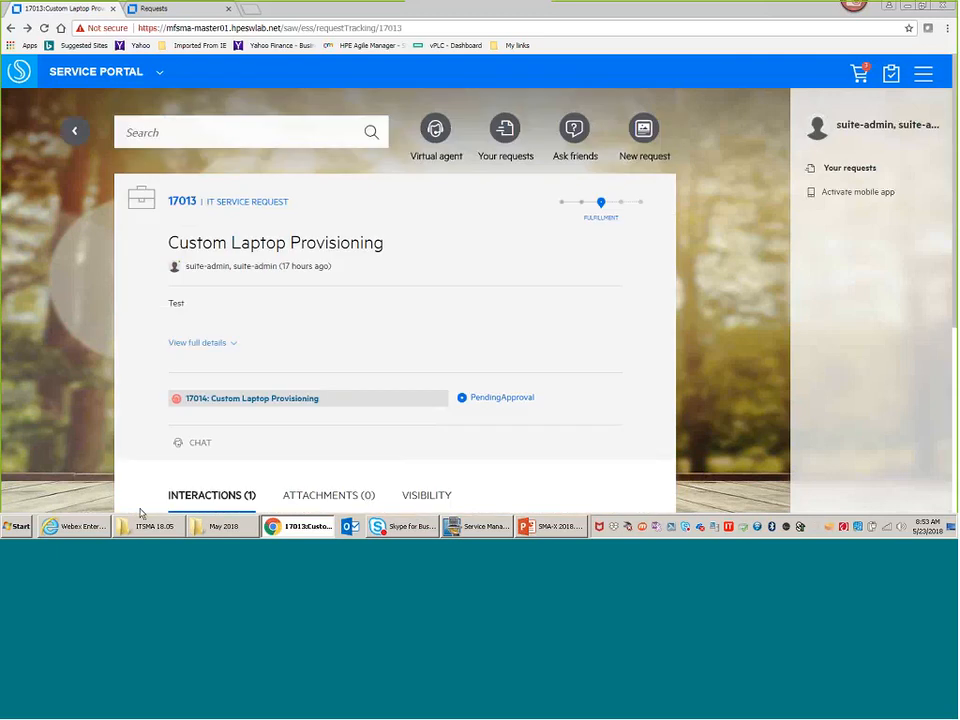
Switch to the SMA-X 2018.05 Release Readiness presentation in PowerPoint
{"action": "left_click", "coordinate": [552, 526]}
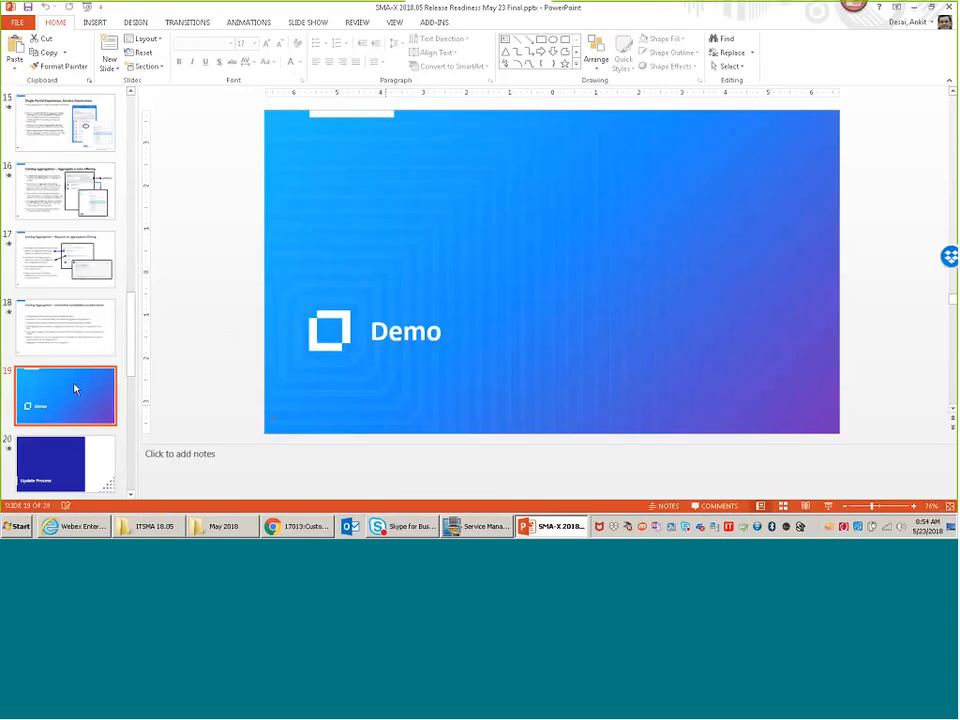